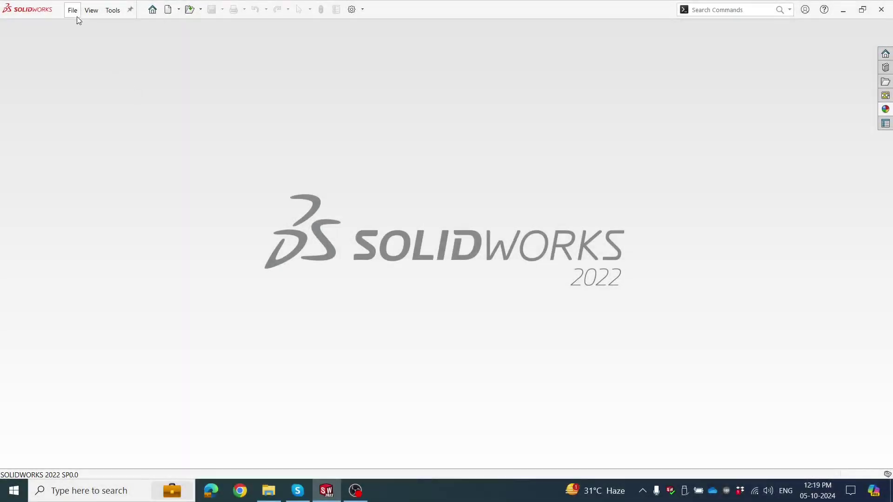
Create a new Part document and select the Top Plane
click(75, 14)
click(81, 28)
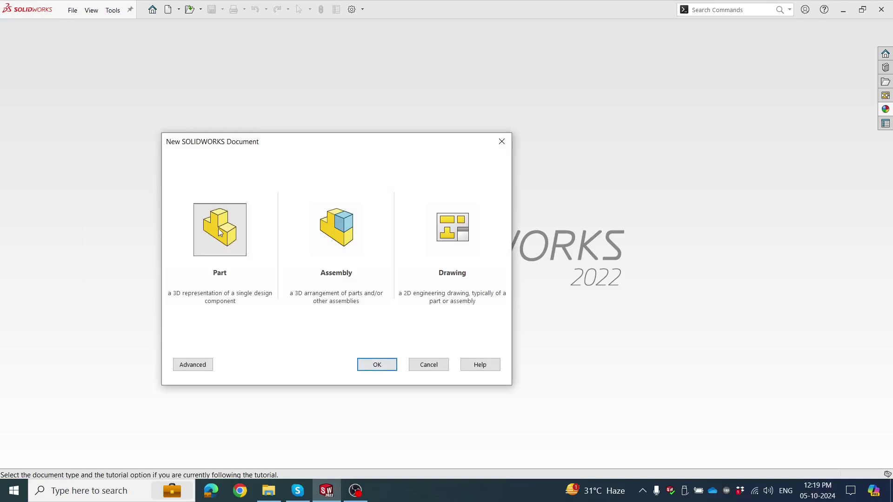
click(390, 365)
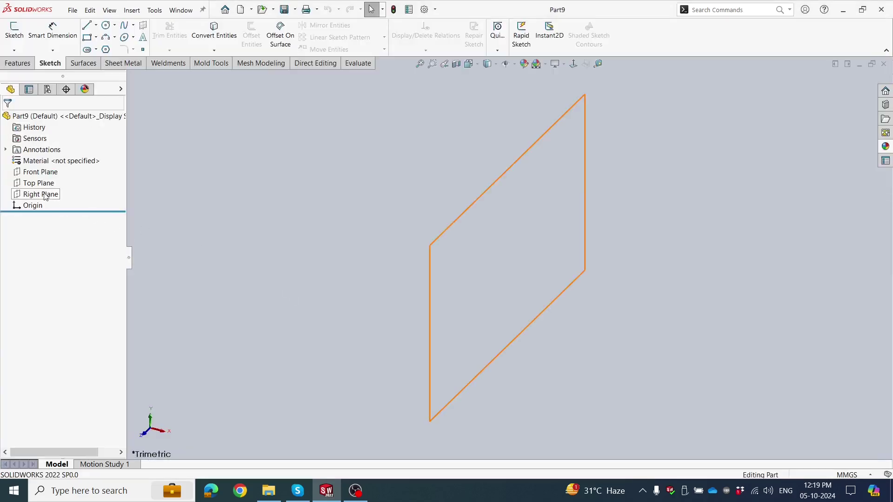
click(36, 185)
Sketch a center rectangle on the Top Plane, centred on the origin
click(38, 173)
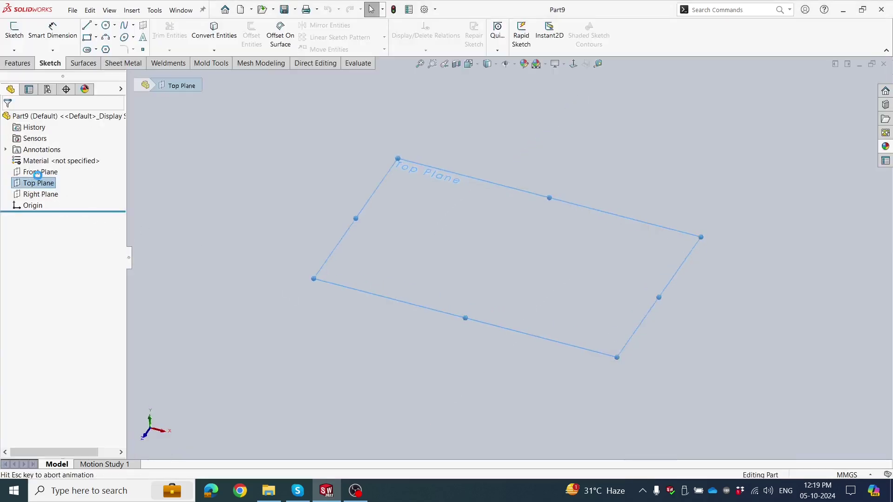
click(97, 37)
click(112, 60)
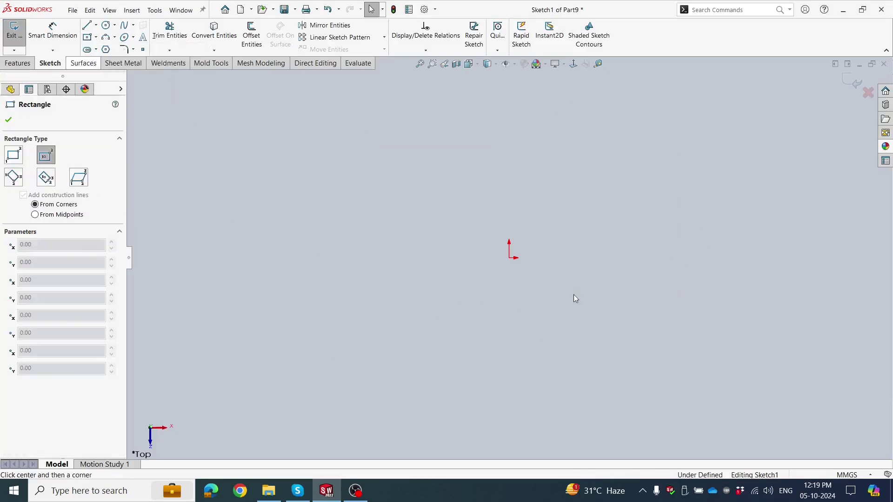
click(509, 257)
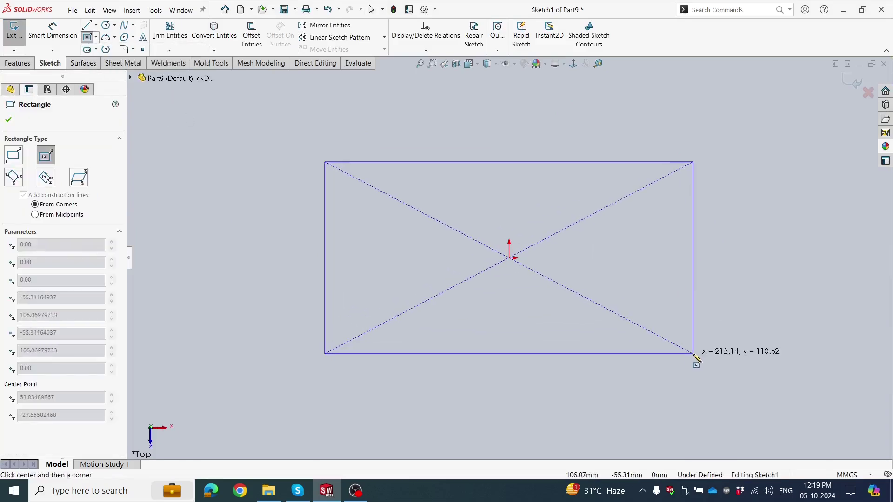
click(693, 354)
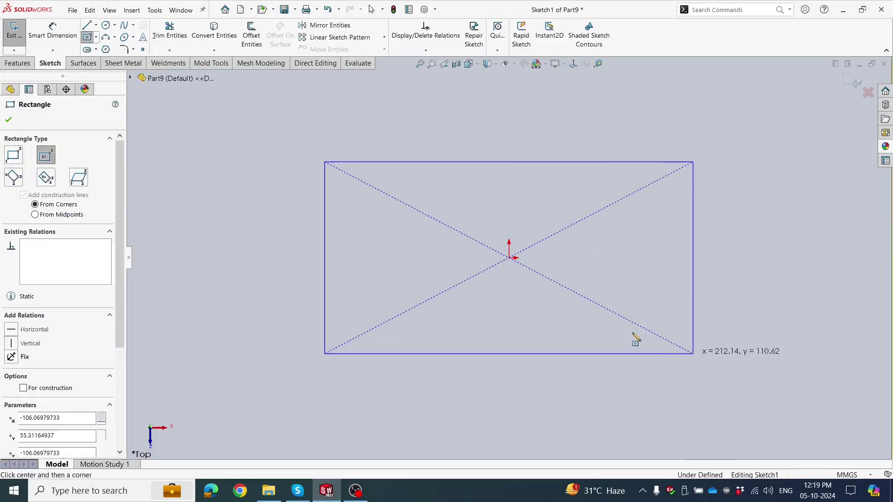
click(11, 121)
Dimension the rectangle to 150 mm wide and 100 mm tall
click(52, 32)
click(489, 161)
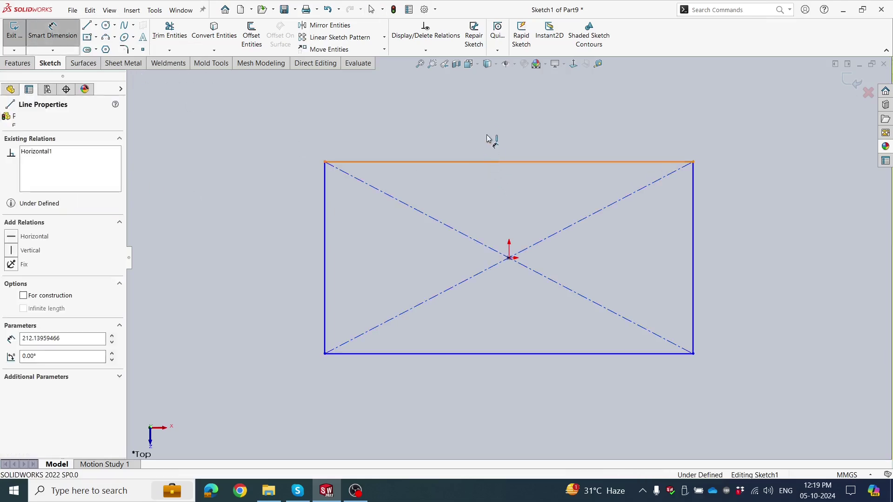
click(489, 132)
text(150)
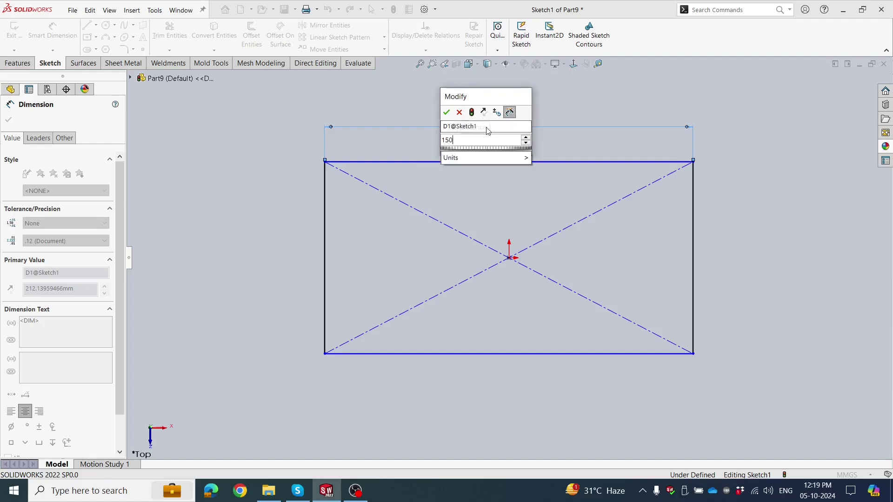
key(Return)
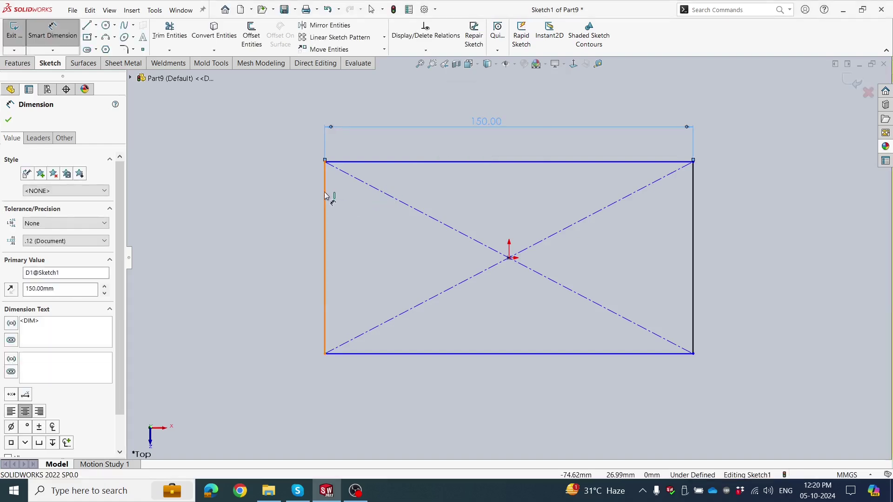
click(325, 194)
click(291, 194)
text(100)
key(Return)
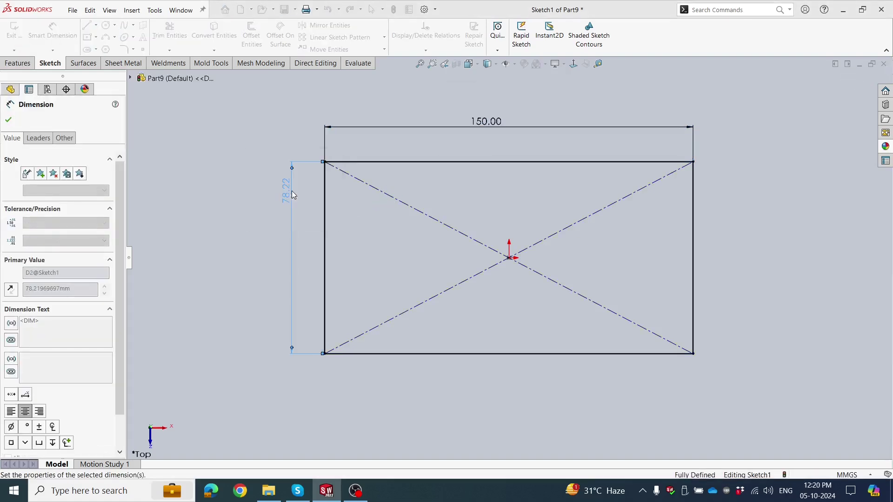
click(216, 210)
key(f)
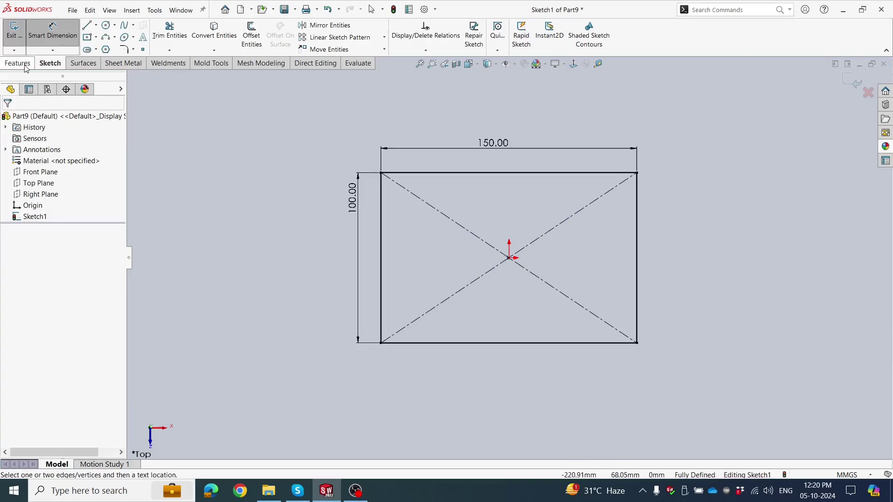
click(26, 67)
Extrude the rectangle Blind 10 mm, reversed downward, into a plate
click(18, 37)
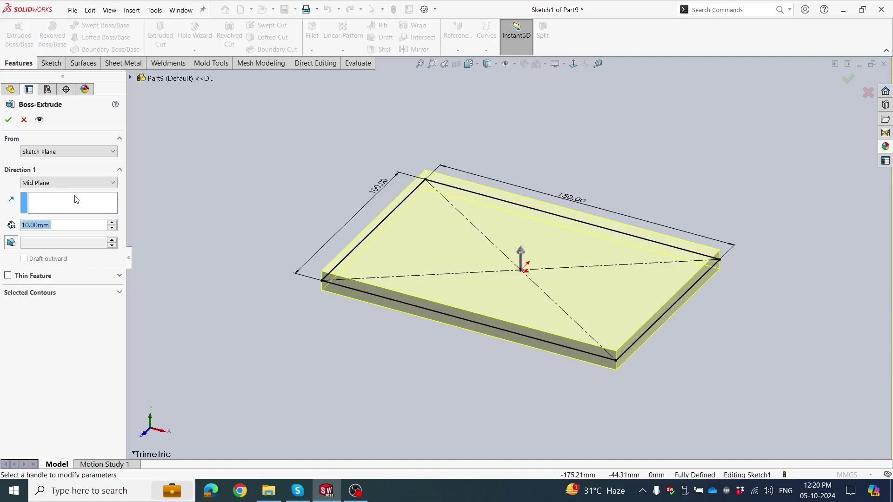
click(74, 183)
click(70, 192)
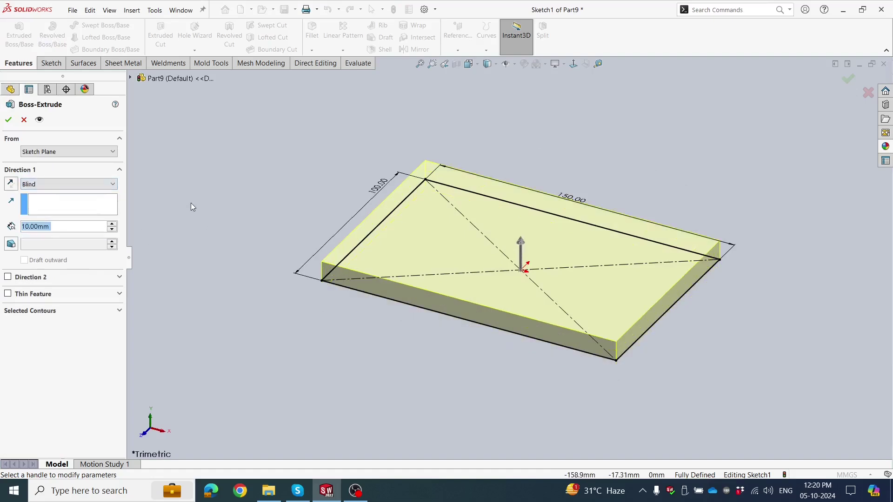
click(10, 184)
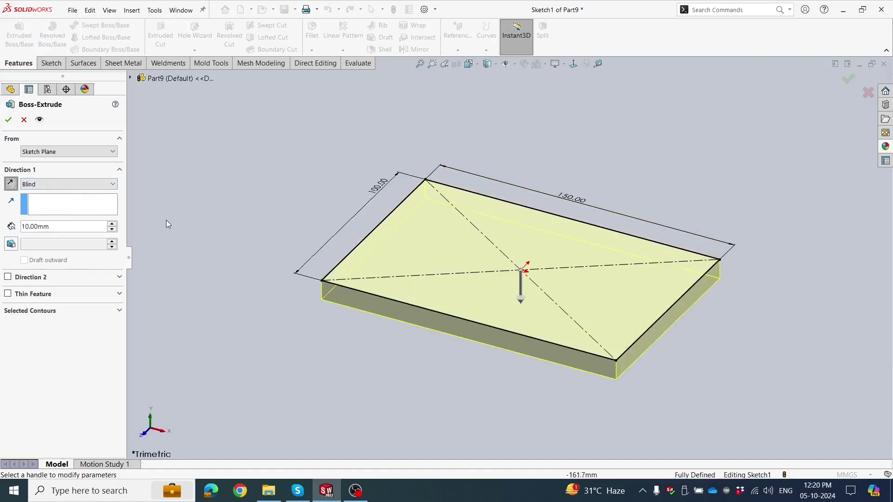
click(9, 121)
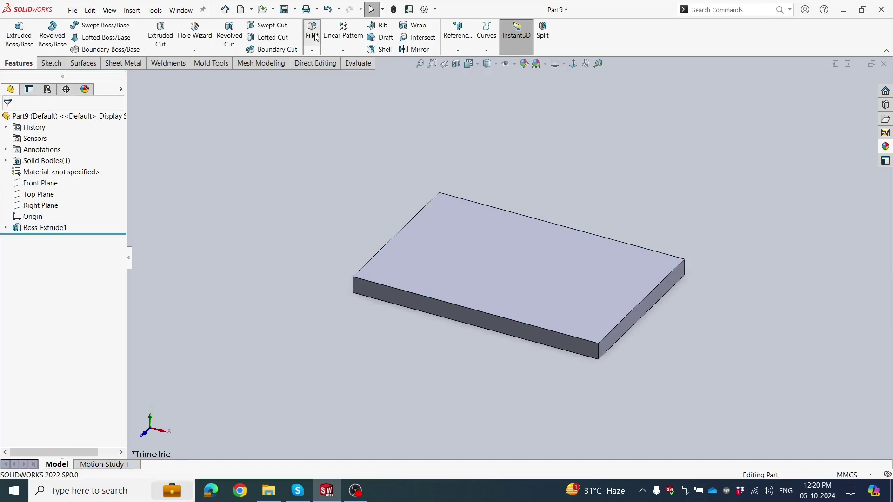
Fillet the plate's top face edges with a 2 mm radius
click(445, 263)
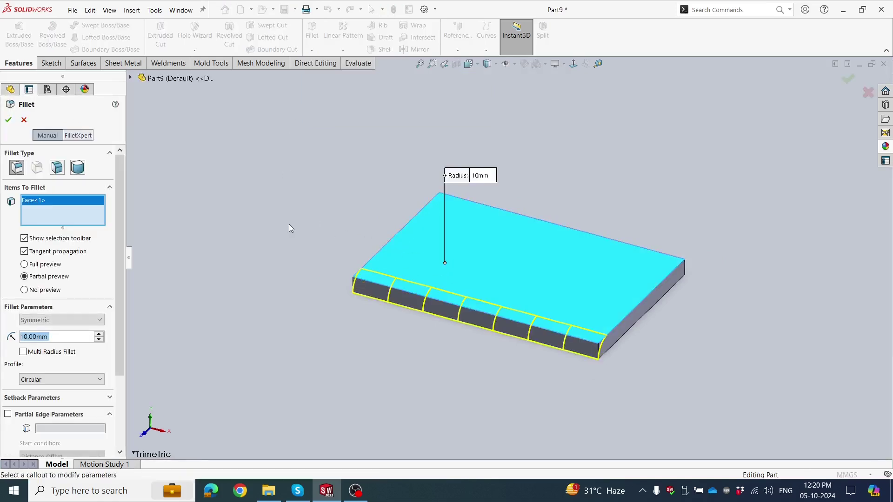
text(2)
key(Return)
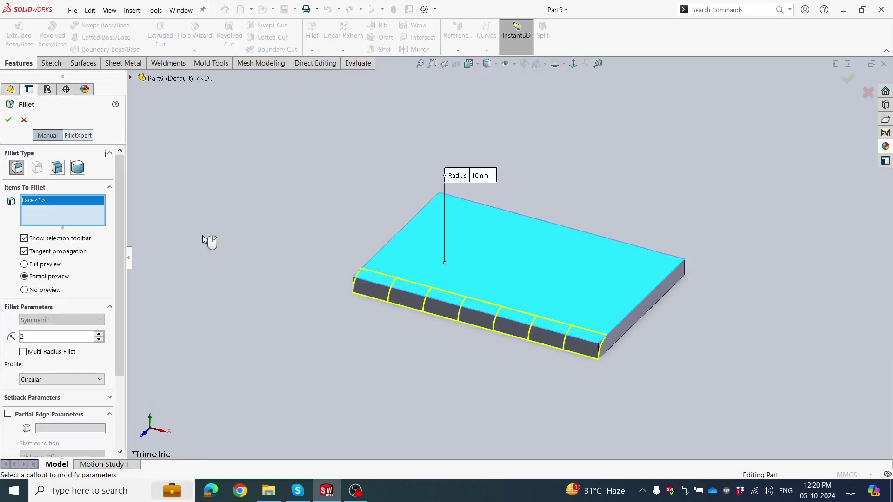
click(9, 120)
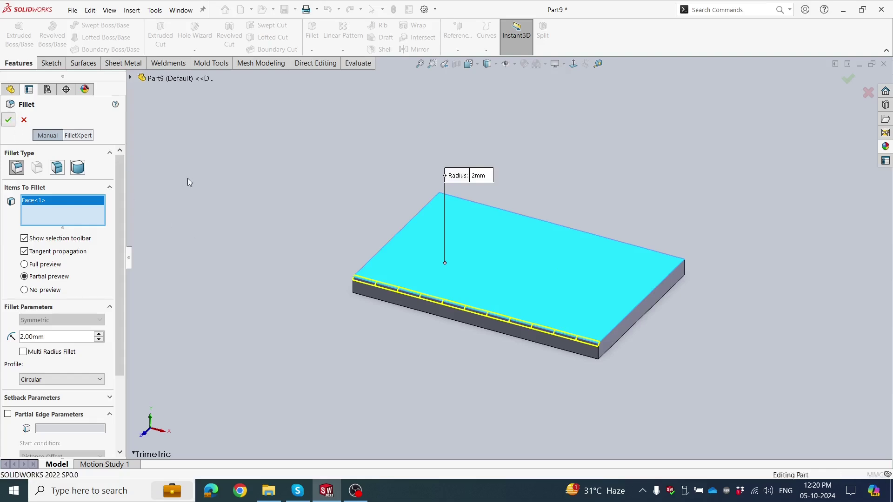
Orbit the plate and select its left side face
mouse_move(253, 221)
middle_down()
mouse_move(355, 205)
mouse_move(302, 221)
mouse_move(308, 253)
mouse_move(299, 212)
mouse_move(296, 237)
middle_up()
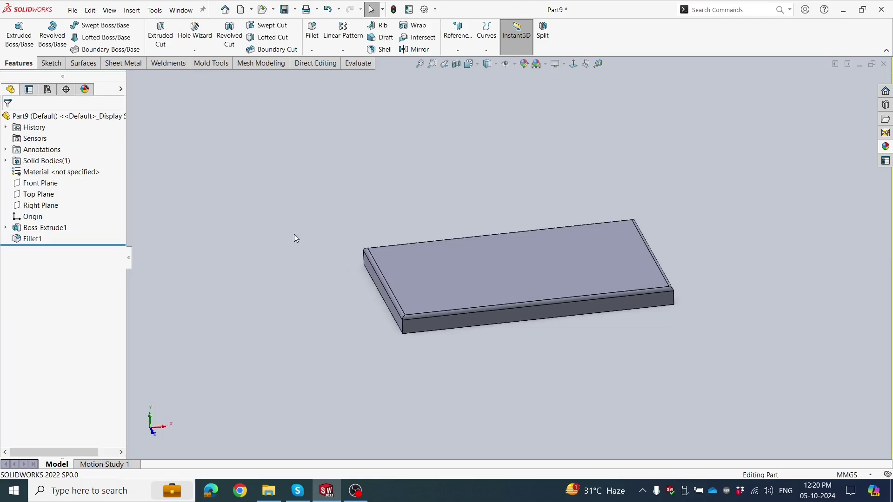
middle_drag(478, 183, 392, 295)
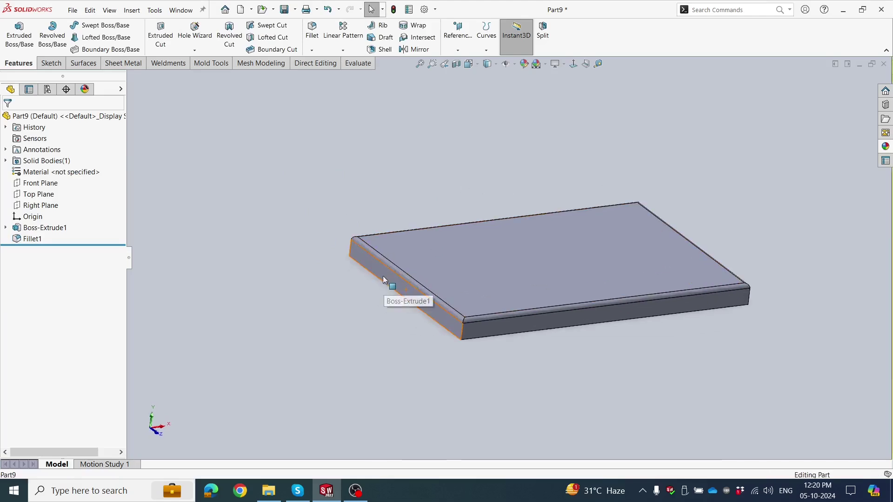
click(383, 277)
Sketch a corner rectangle on the side face, rising up from the plate's top edge
click(425, 250)
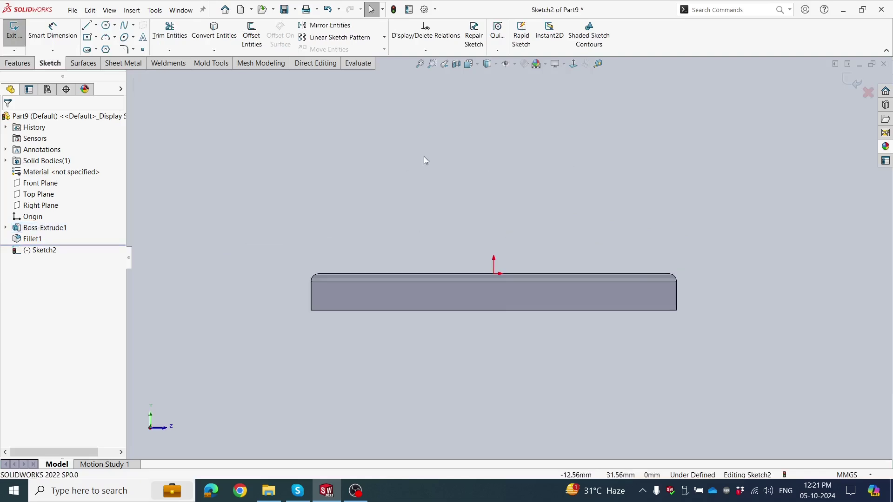
click(95, 37)
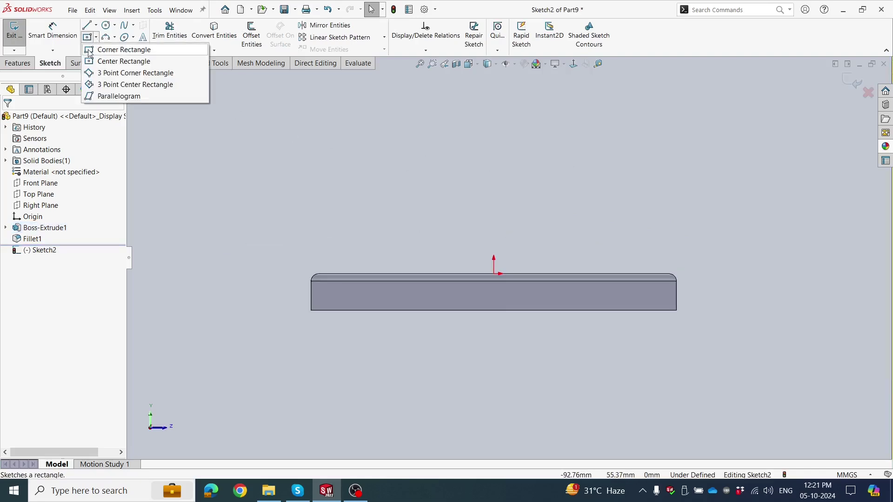
click(452, 274)
click(534, 104)
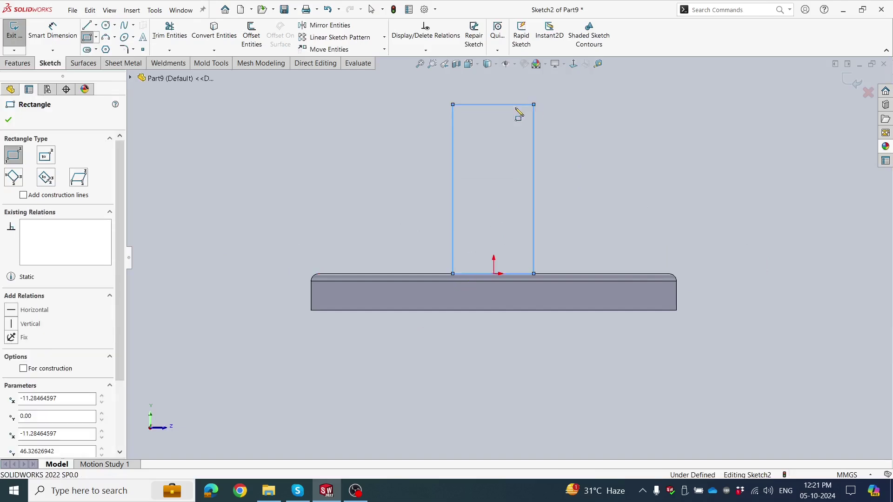
click(5, 121)
Add a Midpoint relation centring the rectangle's bottom edge on the origin
scroll(565, 260, down, 2)
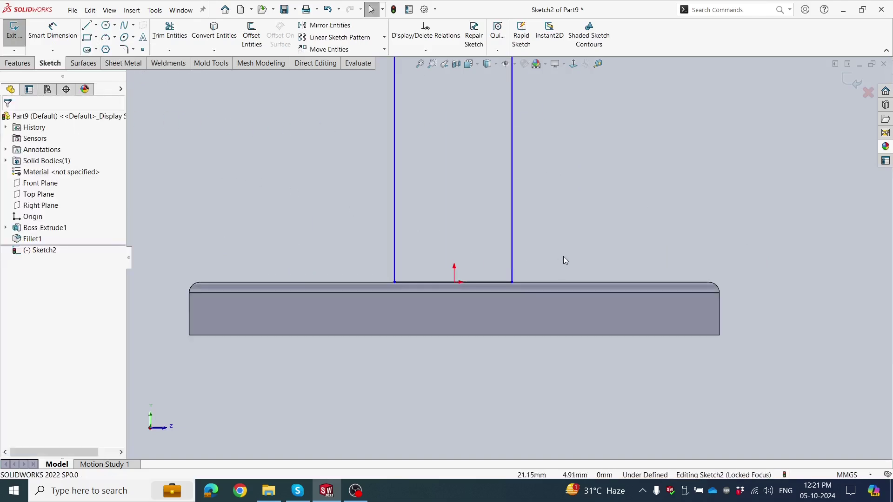
click(455, 283)
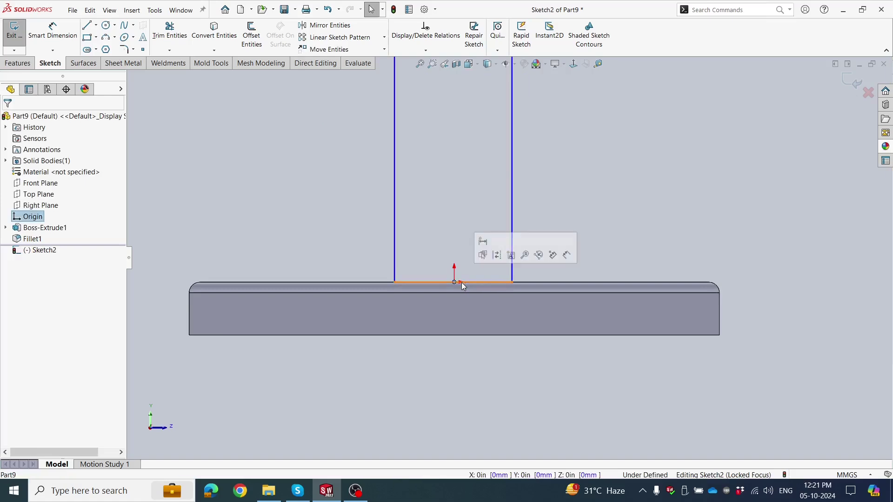
scroll(450, 255, up, 1)
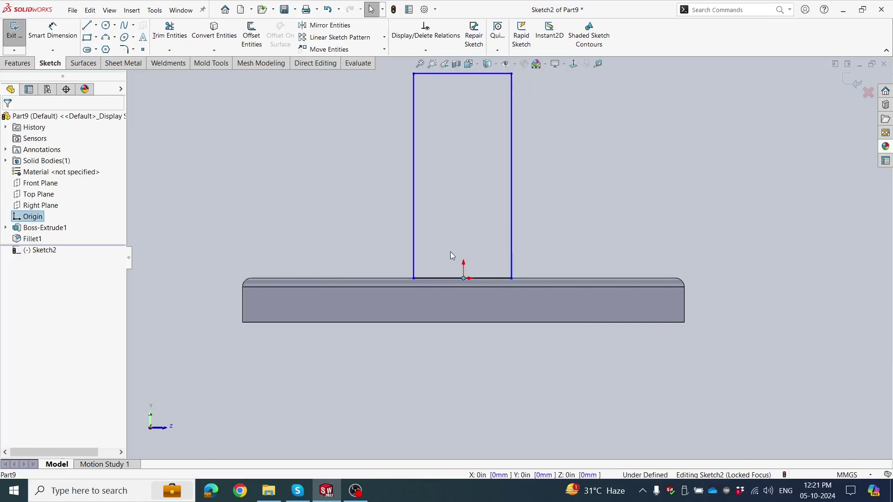
ctrl+click(443, 279)
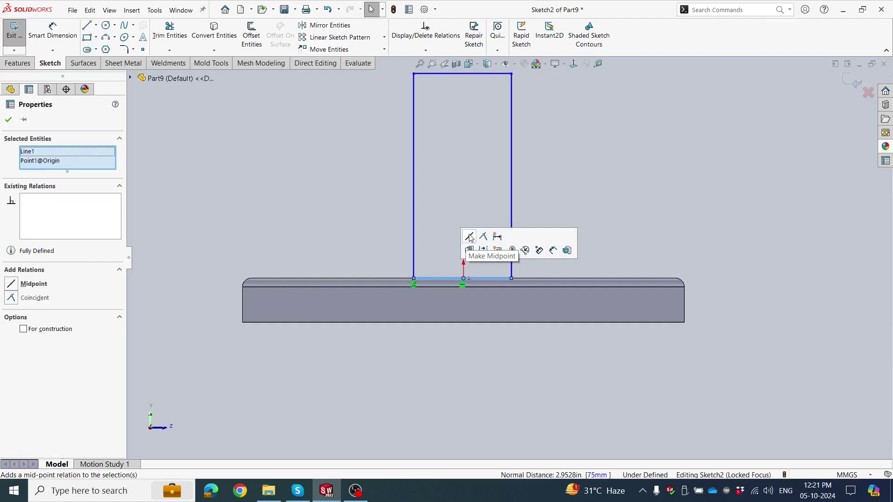
click(470, 238)
click(464, 198)
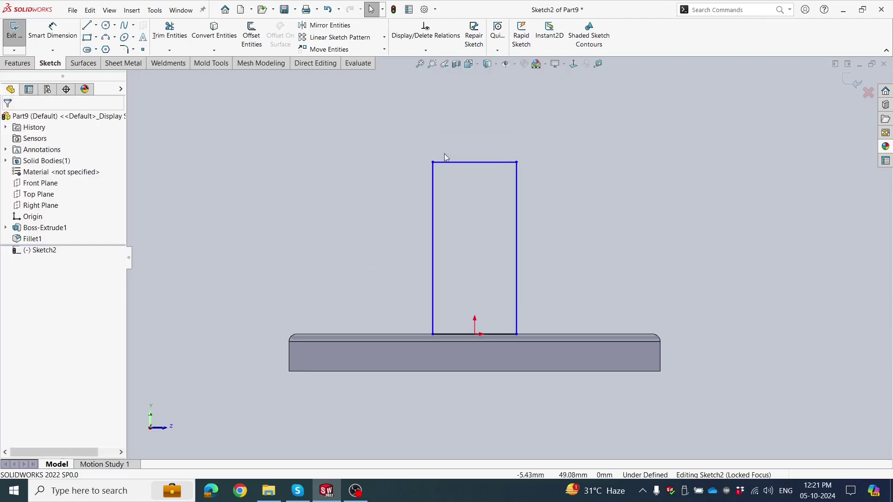
Draw a circle centred on the post's top edge through its top corners
click(105, 28)
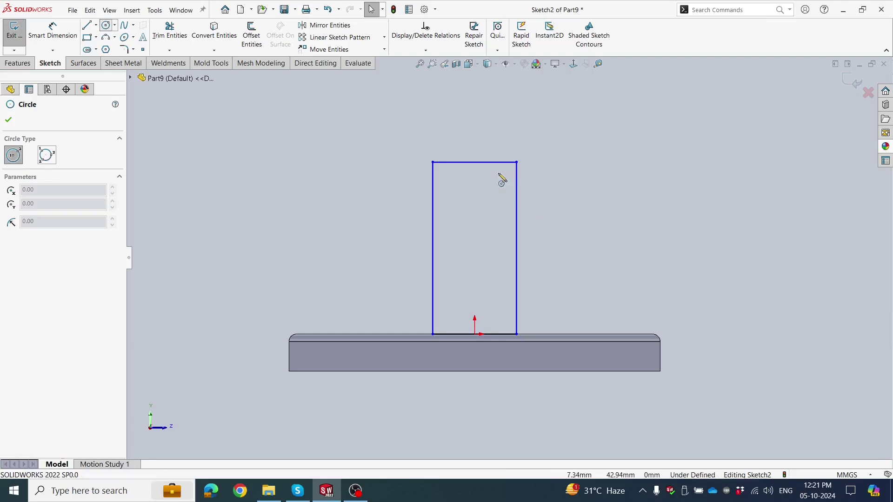
click(475, 162)
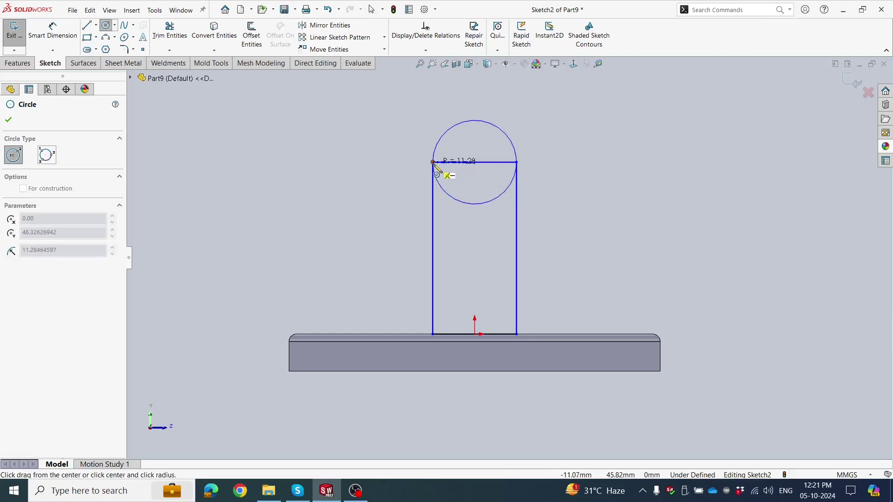
click(433, 162)
click(8, 120)
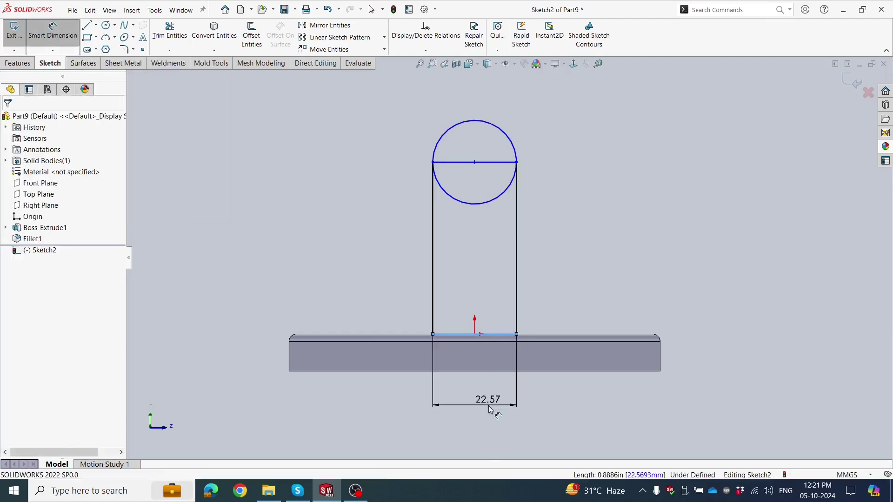
Dimension the post 25 mm wide and 80 mm tall
click(489, 405)
text(25)
key(Return)
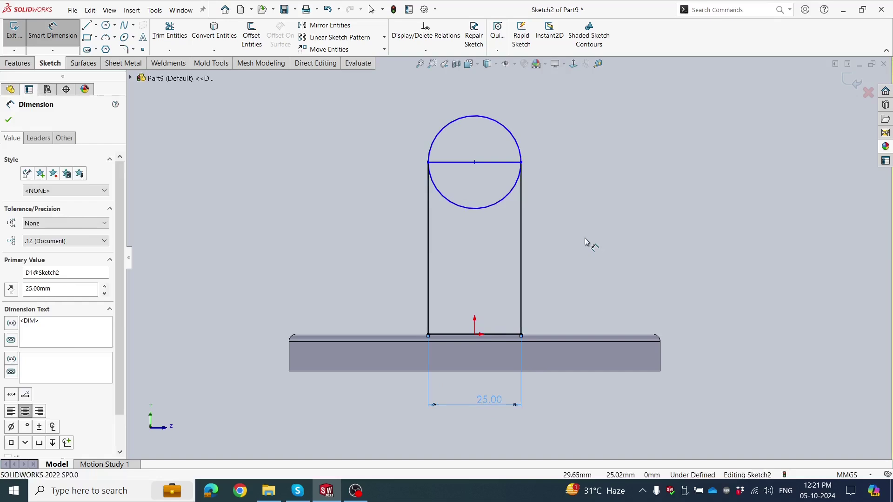
click(519, 227)
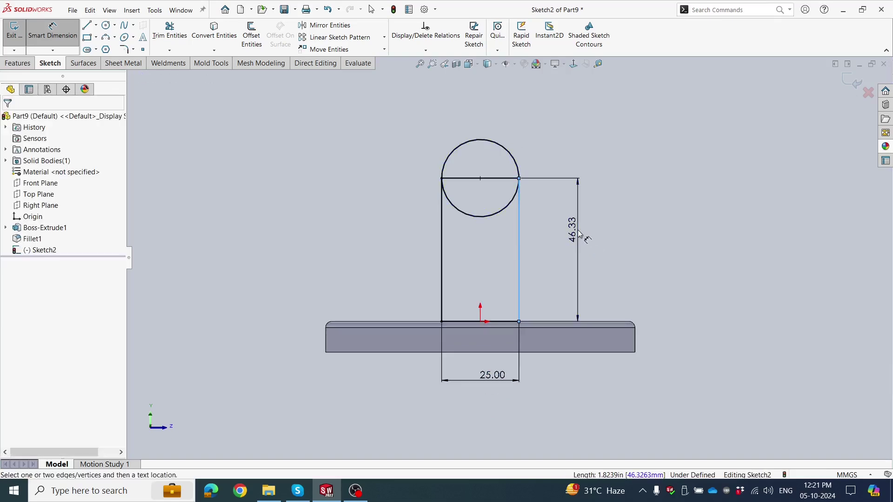
click(579, 234)
text(80)
key(Return)
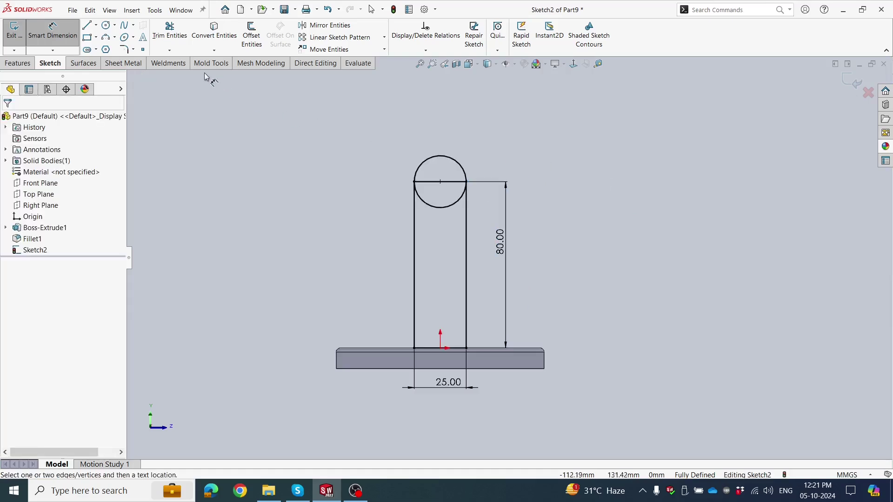
Trim the extra circle half and dimension the rounded top R12.50
click(169, 30)
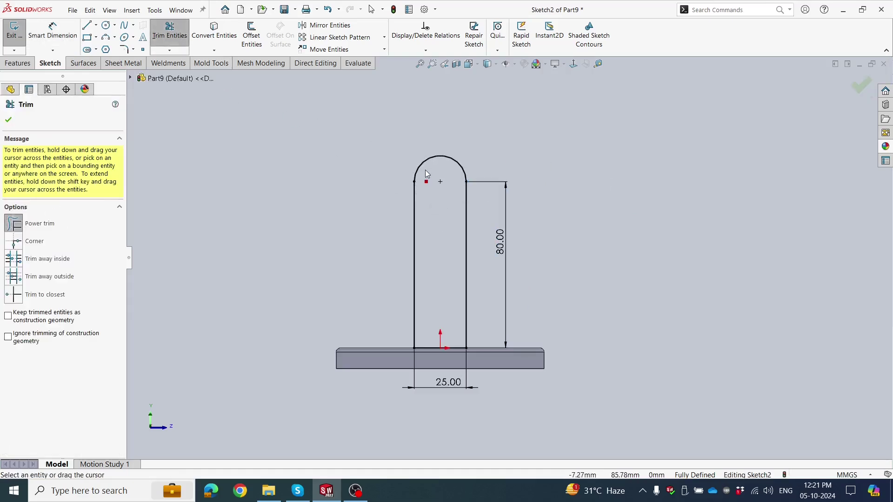
click(9, 121)
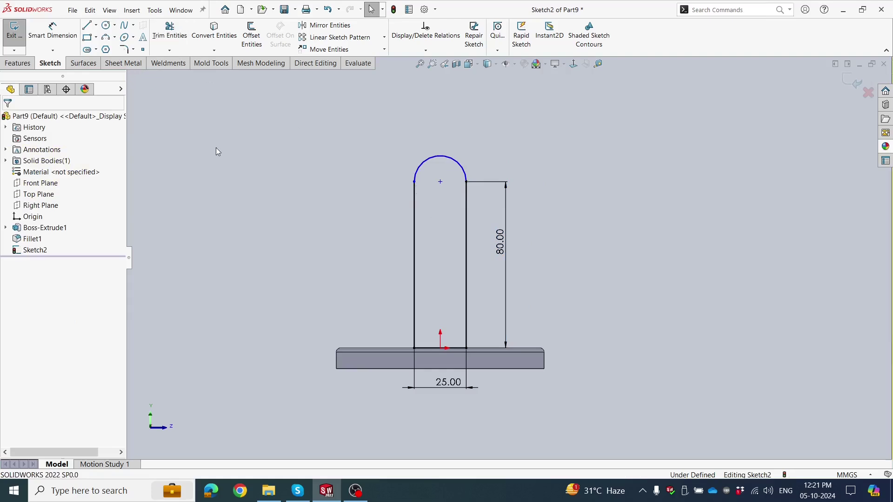
key(d)
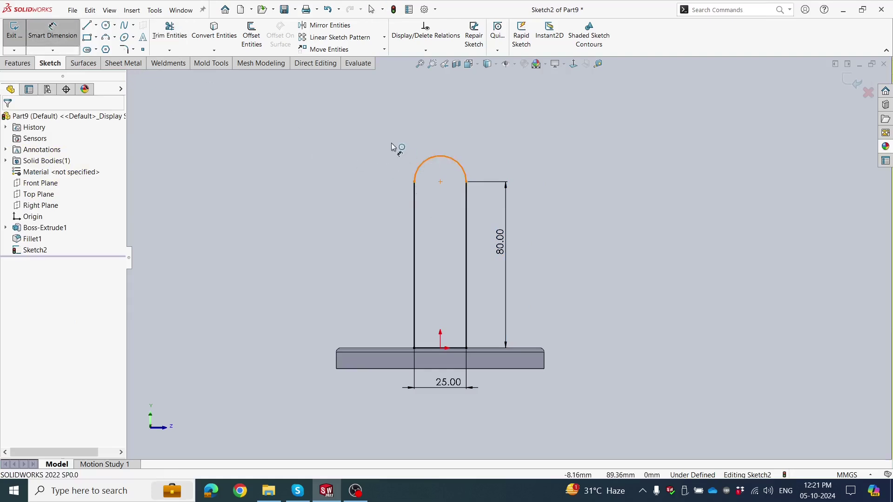
click(392, 147)
click(392, 147)
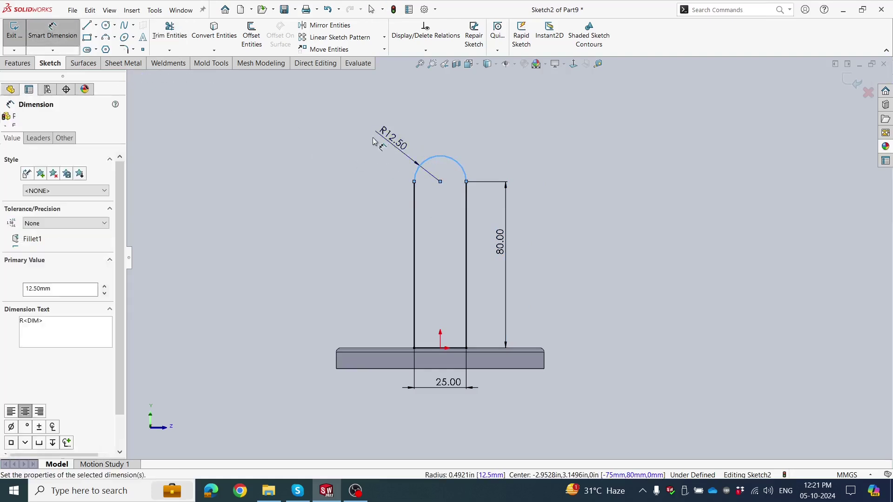
click(350, 129)
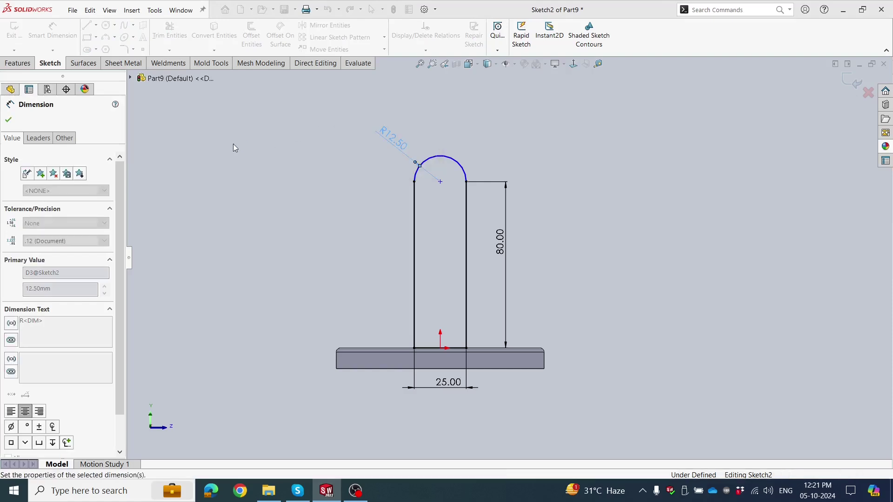
click(8, 120)
key(Escape)
Make the arc's centre point and end point horizontal to fully define the sketch
scroll(345, 243, up, 2)
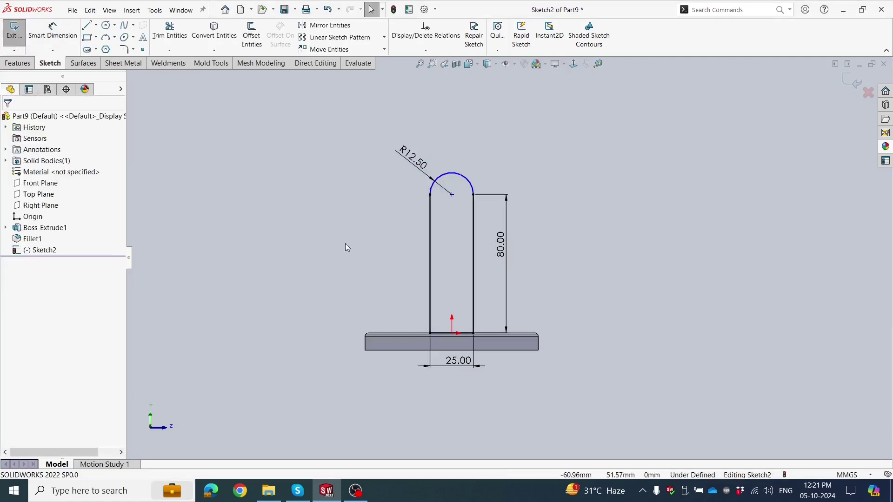
scroll(339, 233, down, 2)
scroll(460, 209, down, 2)
scroll(453, 228, up, 1)
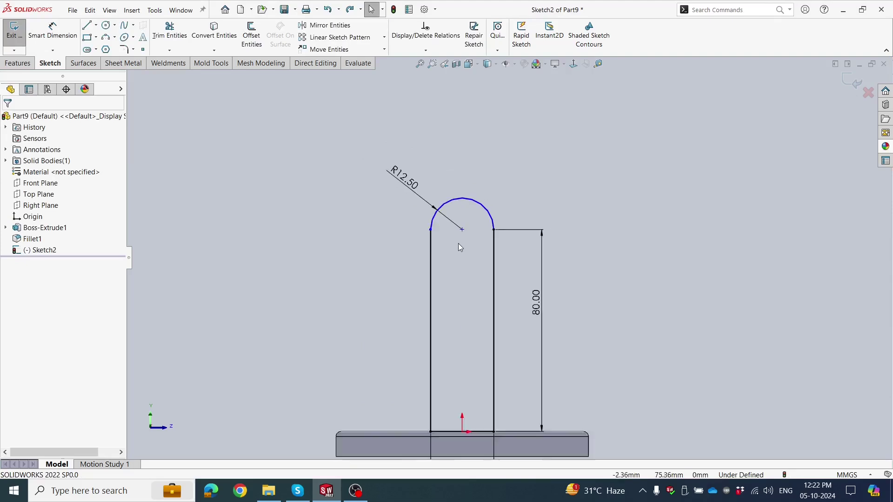
scroll(463, 243, up, 1)
click(470, 235)
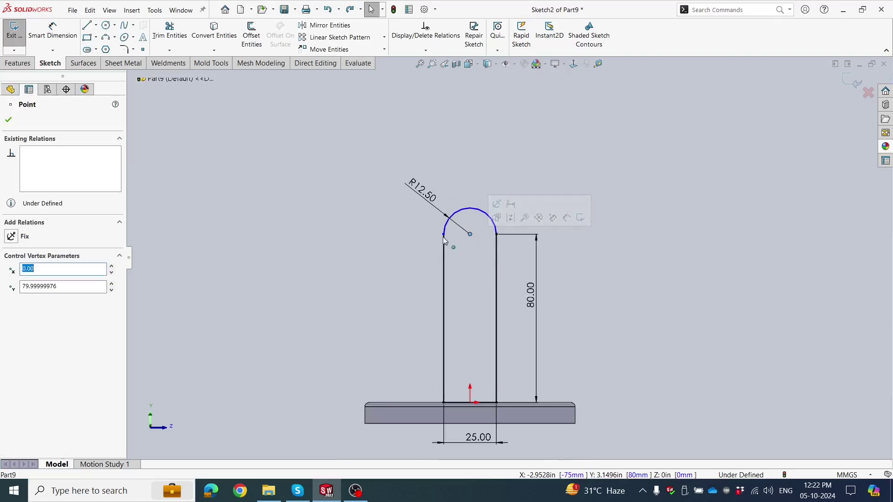
ctrl+click(443, 234)
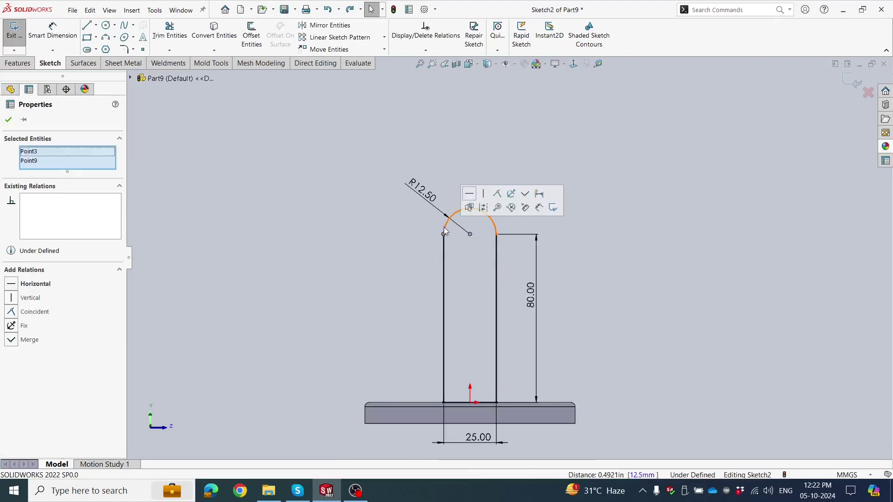
click(468, 194)
click(442, 170)
scroll(441, 169, up, 1)
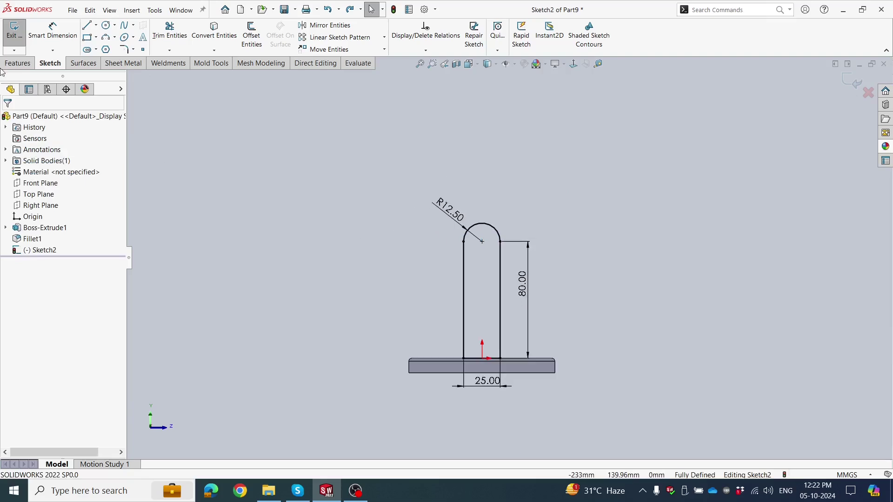
click(17, 64)
Extrude the post profile Blind 10 mm, starting from a flipped 10 mm offset
click(20, 35)
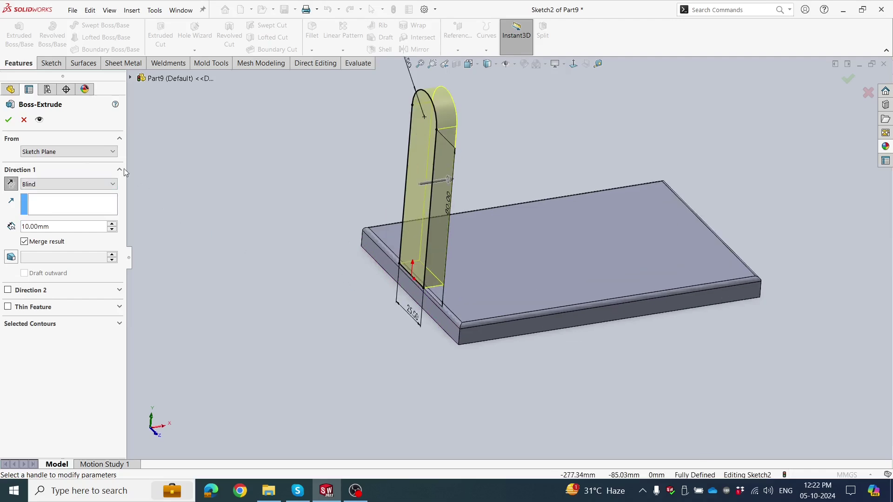
click(90, 155)
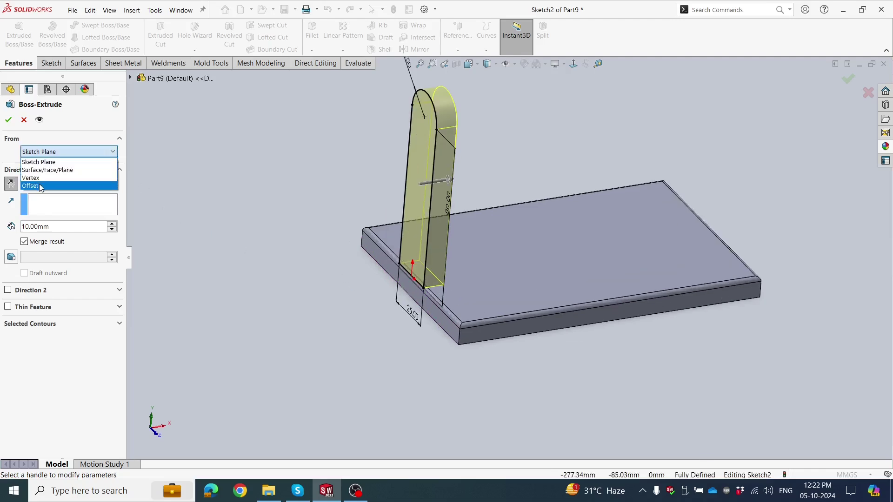
click(58, 182)
click(112, 167)
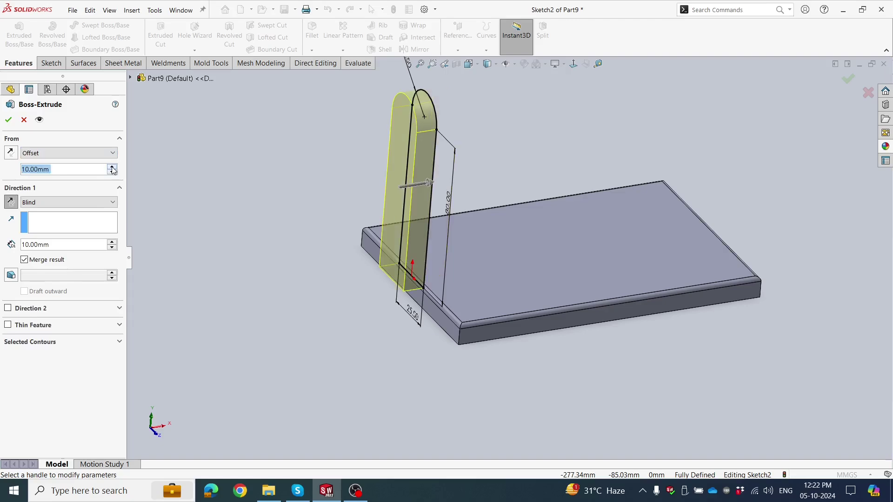
click(10, 153)
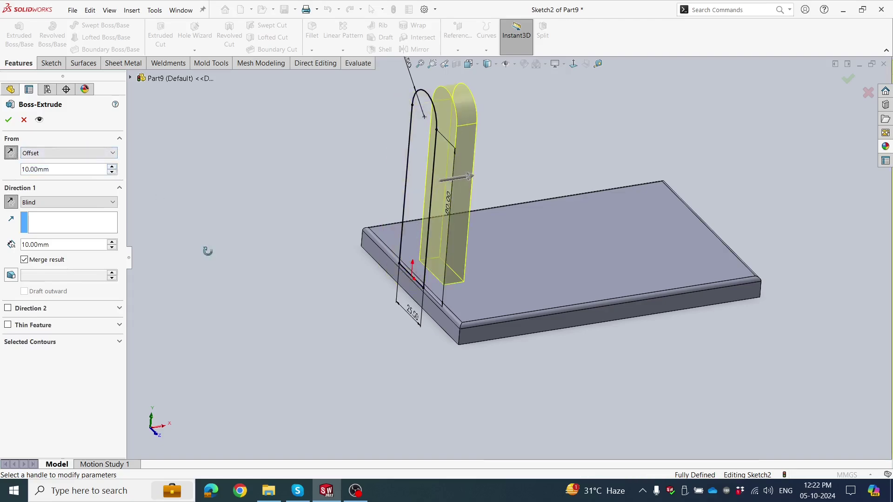
mouse_move(210, 214)
middle_down()
mouse_move(213, 256)
mouse_move(194, 226)
middle_up()
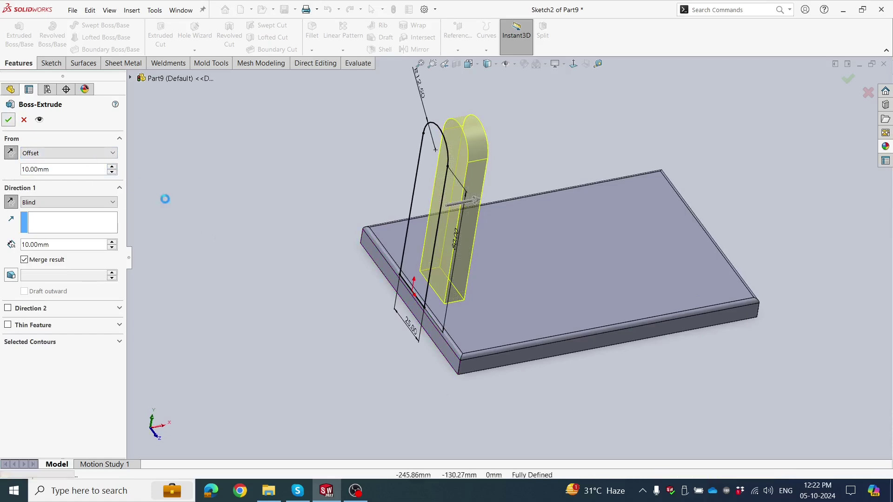
key(Return)
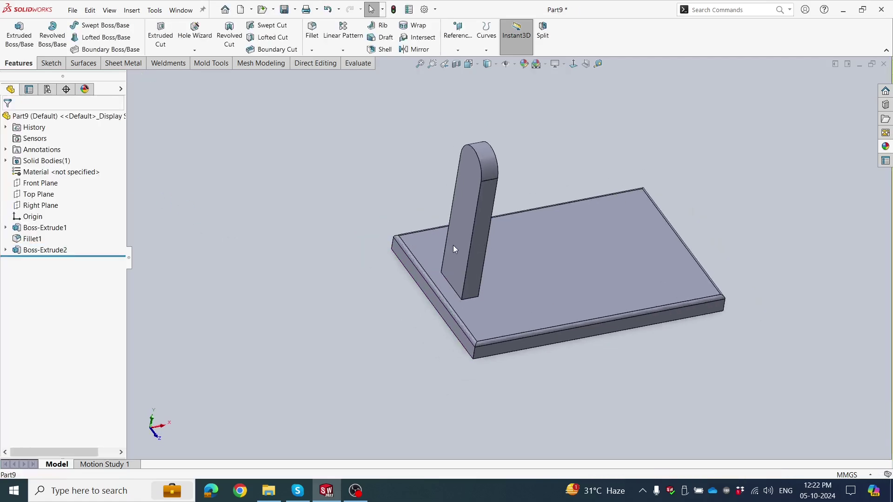
click(453, 245)
Sketch a circle at the arc centre on the upright face and dimension it Ø5
click(495, 218)
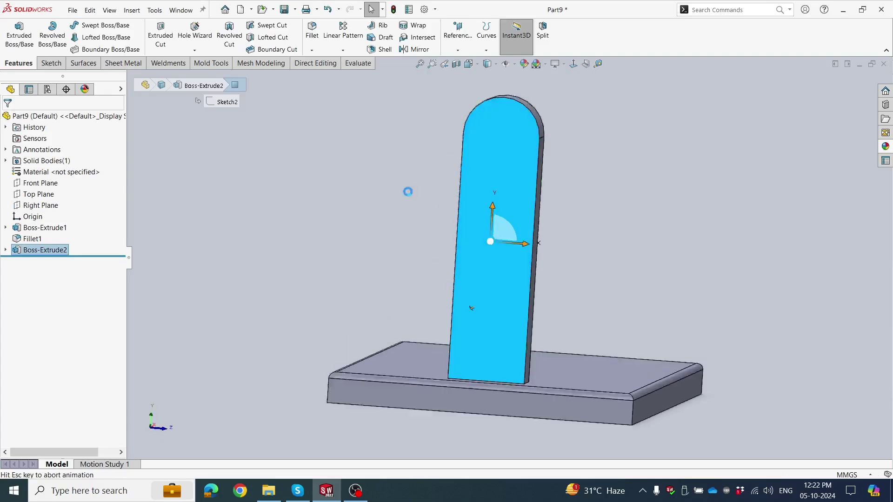
click(106, 27)
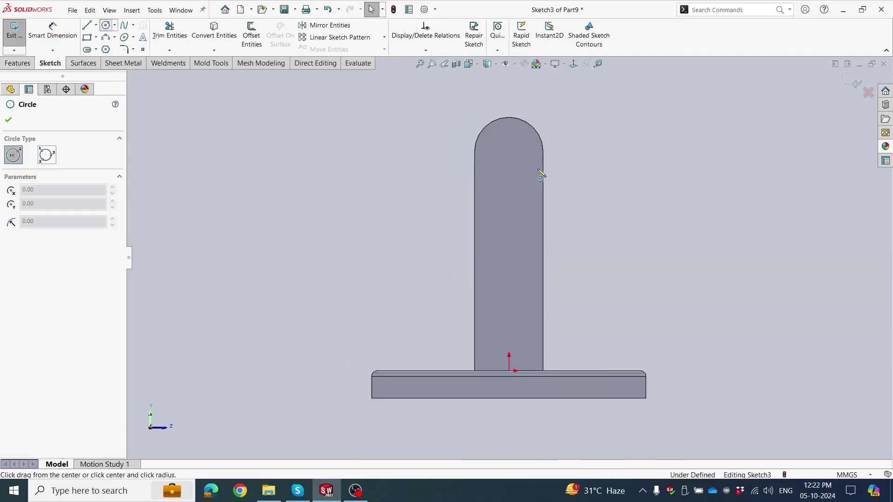
click(510, 152)
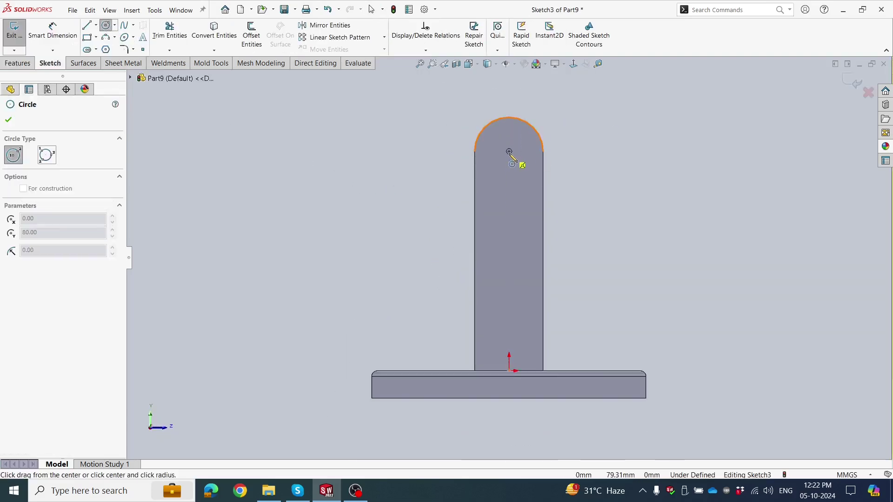
key(Escape)
key(d)
click(515, 148)
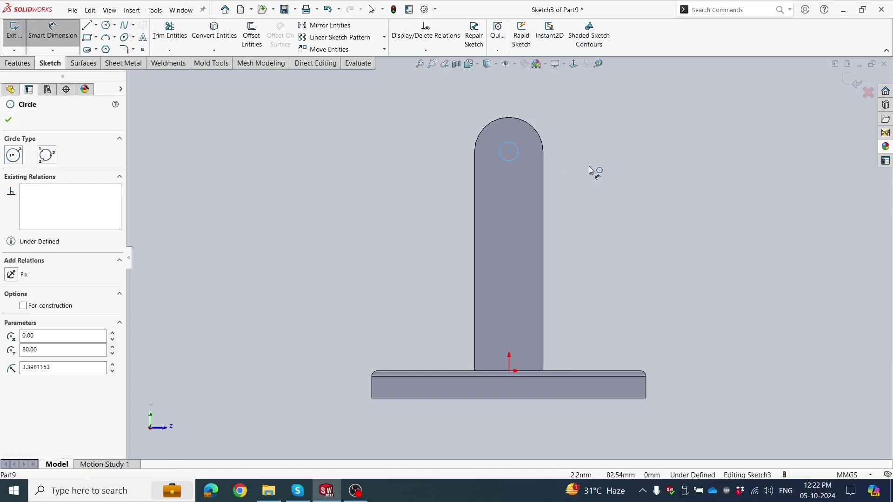
click(592, 169)
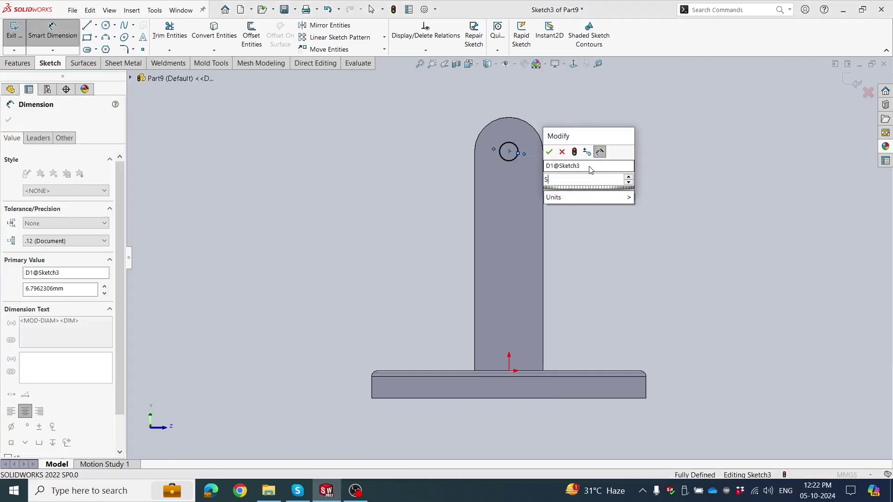
text(5)
key(Return)
click(585, 185)
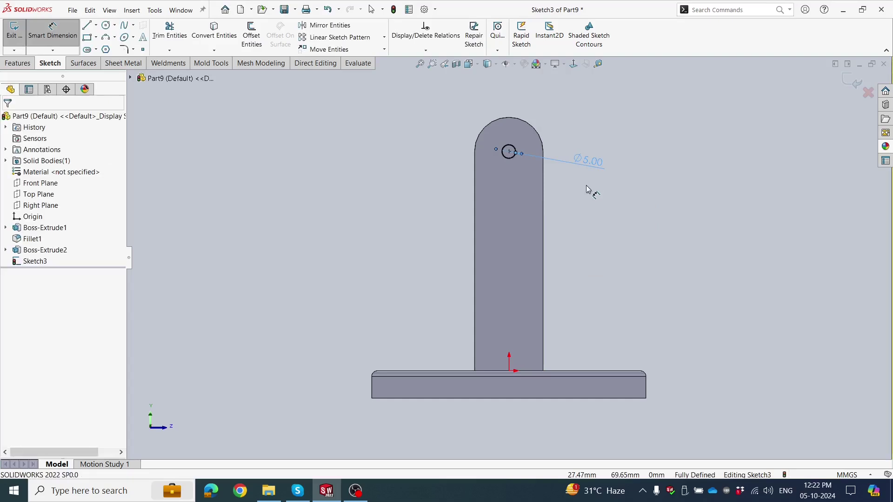
middle_drag(585, 185, 597, 236)
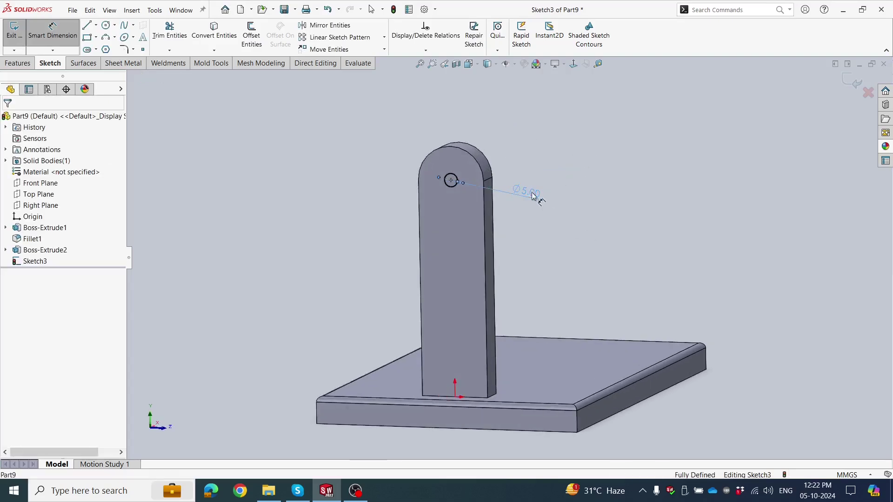
Correct the hole circle's diameter dimension to 5 mm
click(531, 191)
text(5)
key(Return)
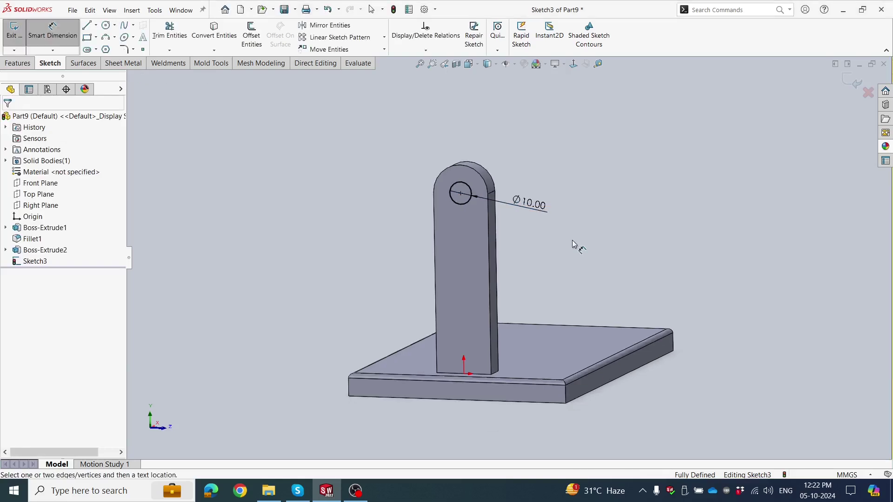
double_click(529, 200)
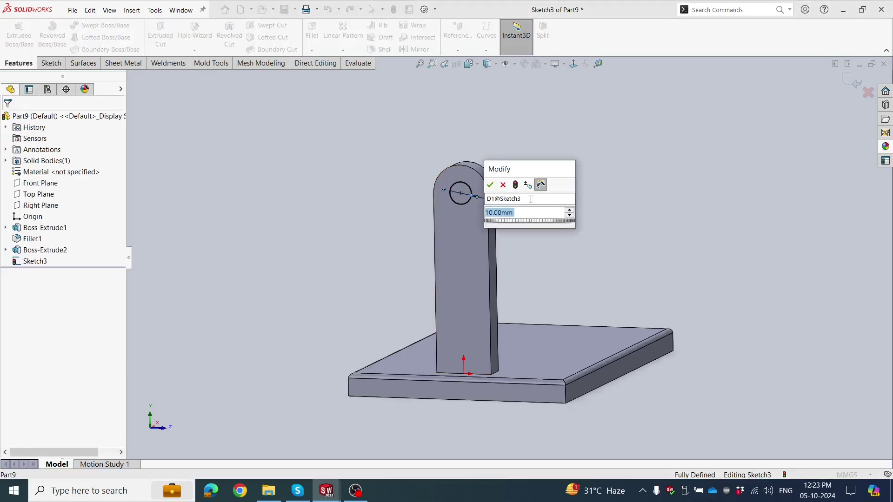
text(5)
key(Return)
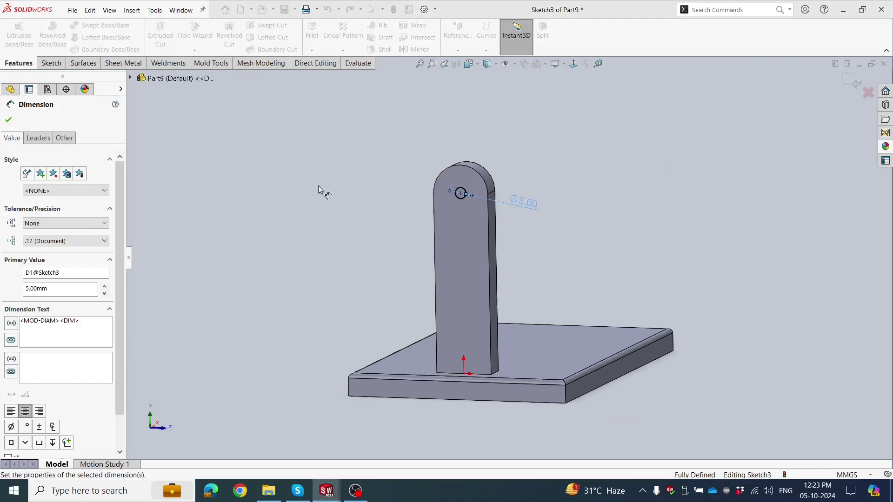
key(Escape)
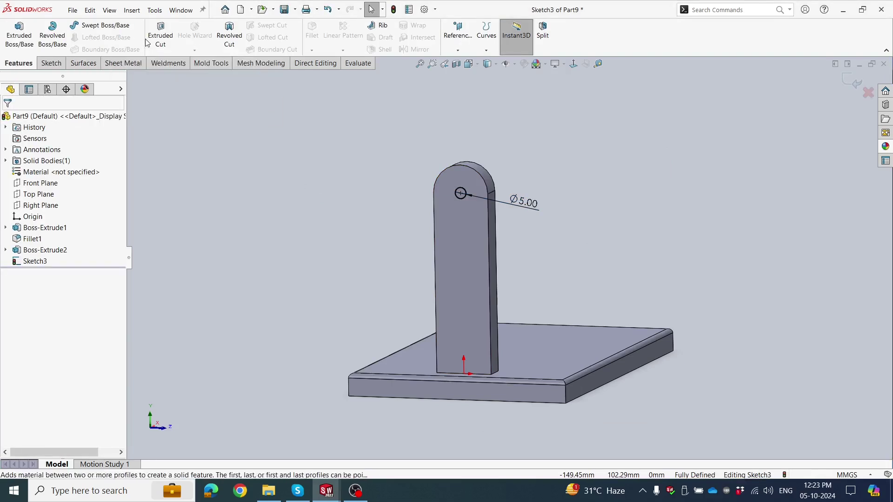
Extrude-cut the 5 mm circle through the upright's rounded top
click(161, 34)
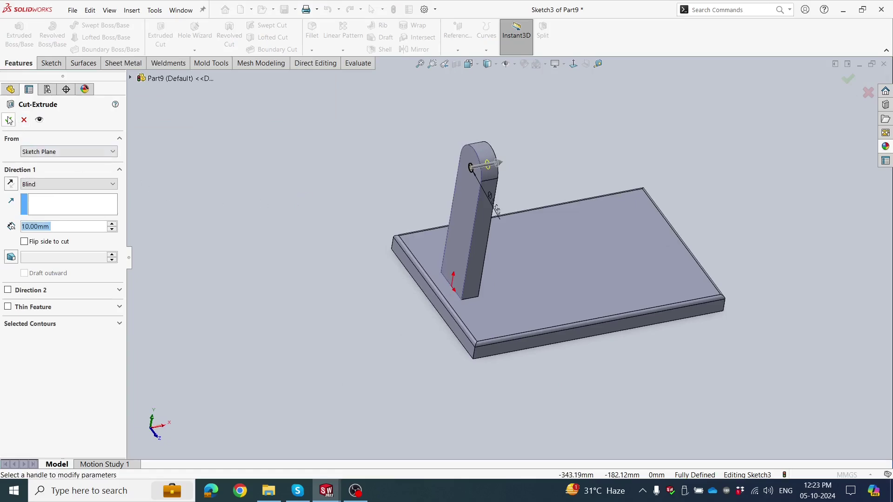
click(9, 121)
scroll(595, 167, down, 3)
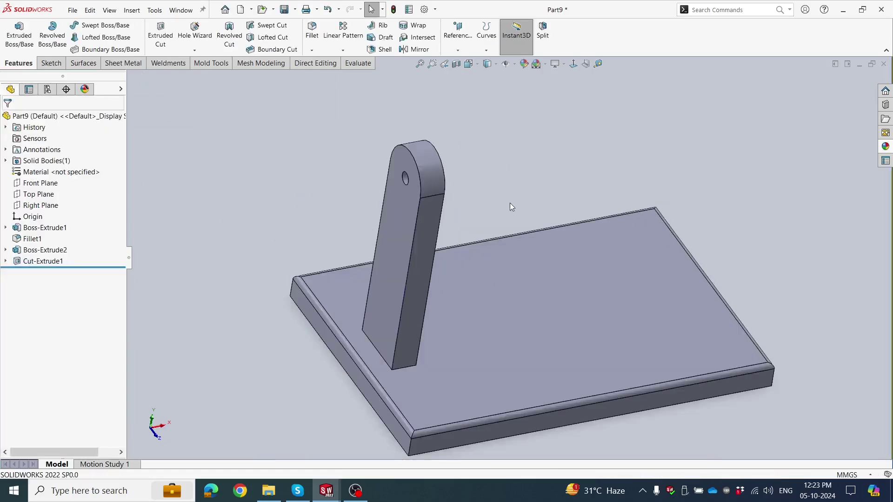
mouse_move(510, 203)
middle_down()
mouse_move(442, 239)
mouse_move(508, 191)
middle_up()
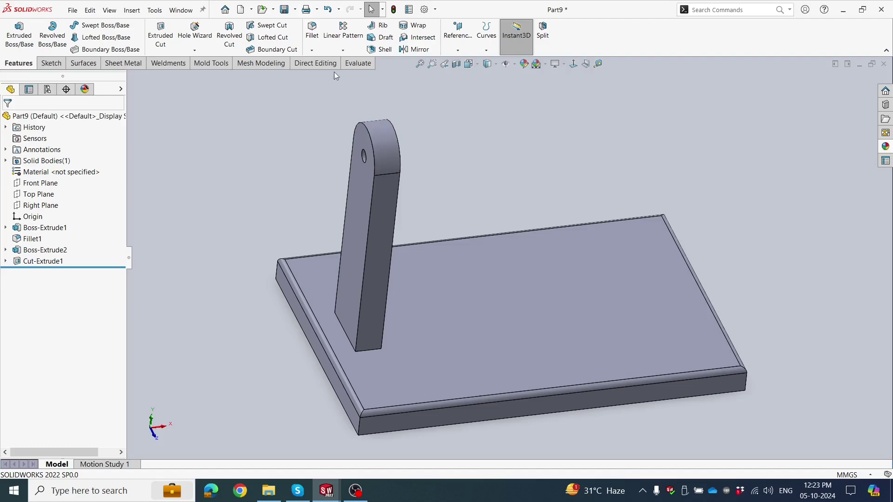
Fillet two upright edges with a 1 mm radius
click(372, 199)
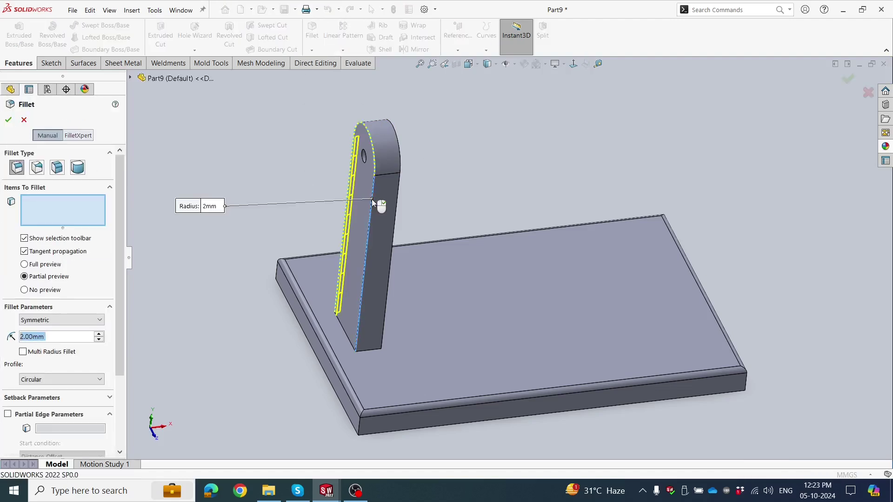
click(397, 211)
text(1)
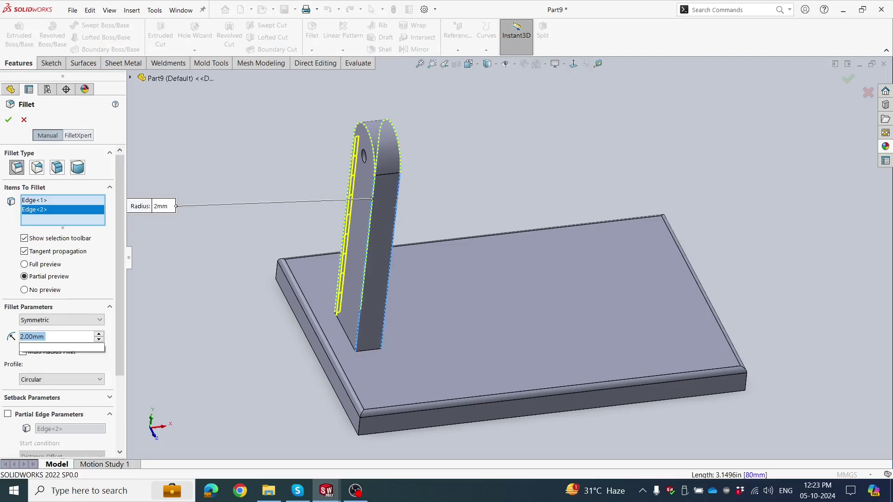
key(Return)
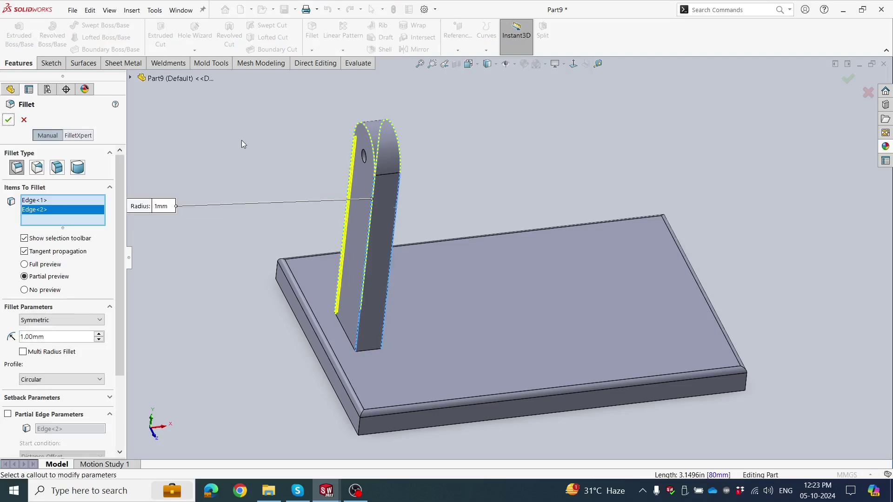
key(f)
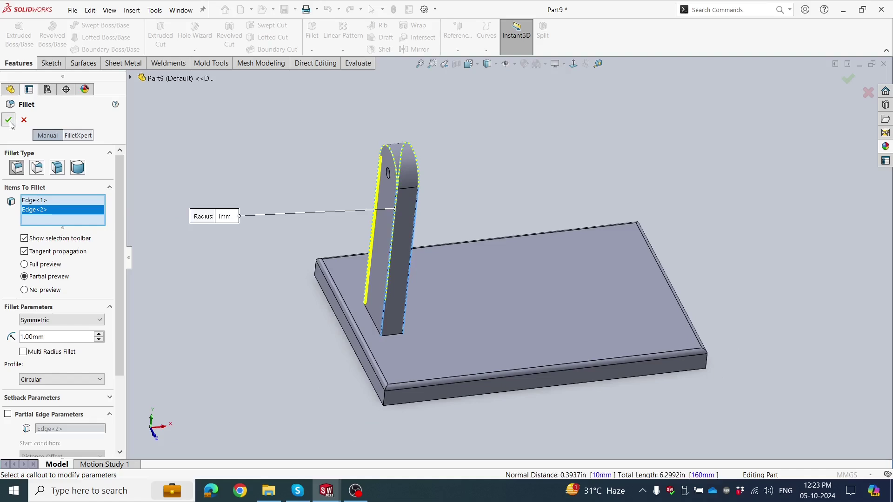
click(8, 120)
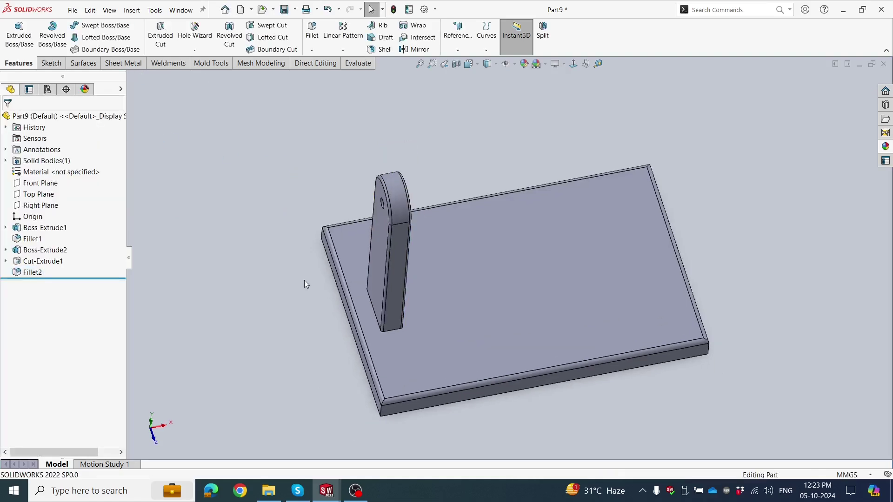
Fillet the upright's bottom joint with the plate at 2 mm
click(374, 310)
key(Return)
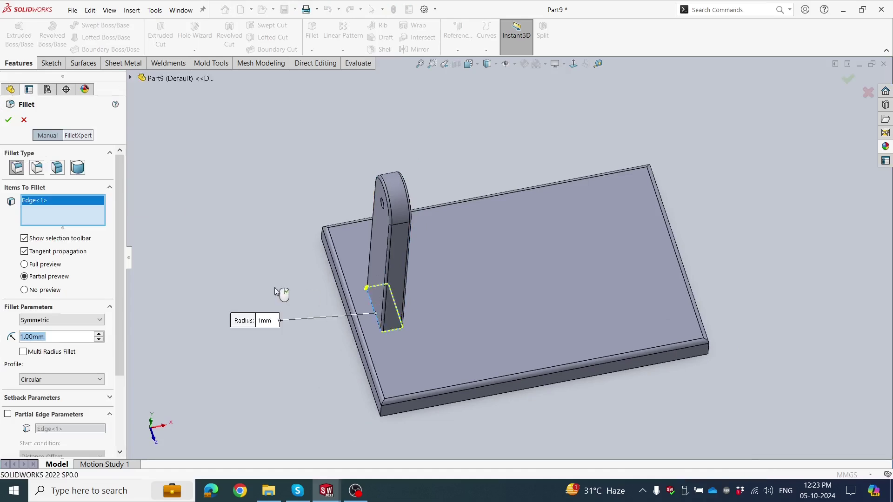
text(2)
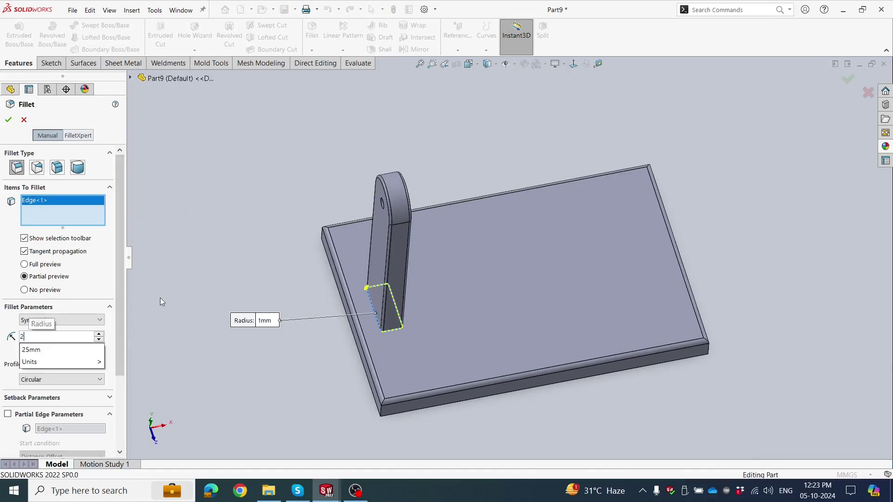
key(Return)
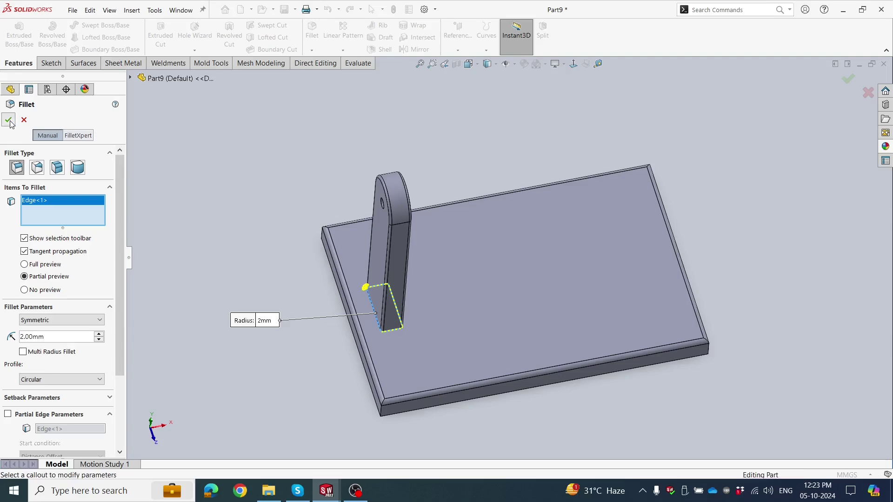
click(11, 122)
mouse_move(262, 205)
middle_down()
mouse_move(170, 174)
mouse_move(295, 205)
middle_up()
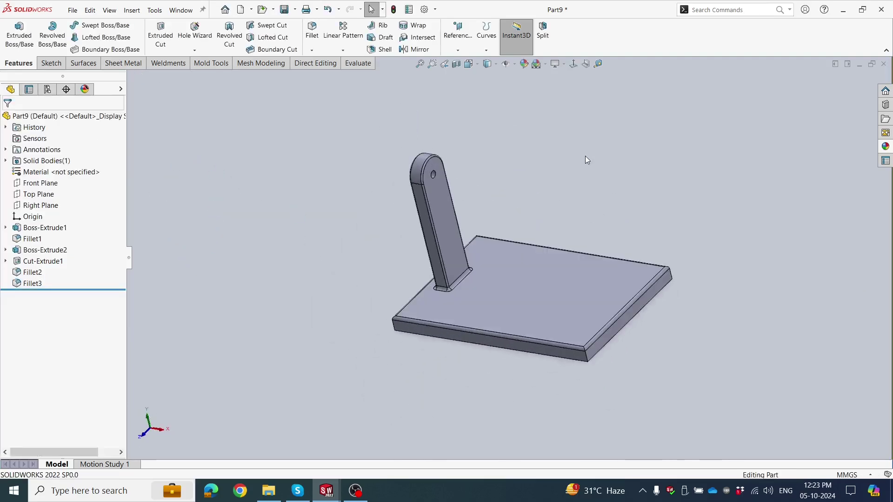
Apply a grey appearance to the whole part
click(524, 64)
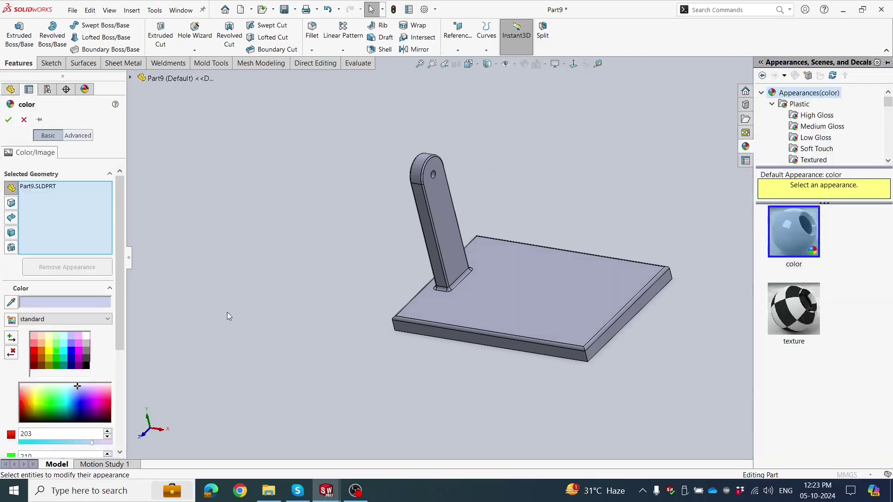
click(87, 352)
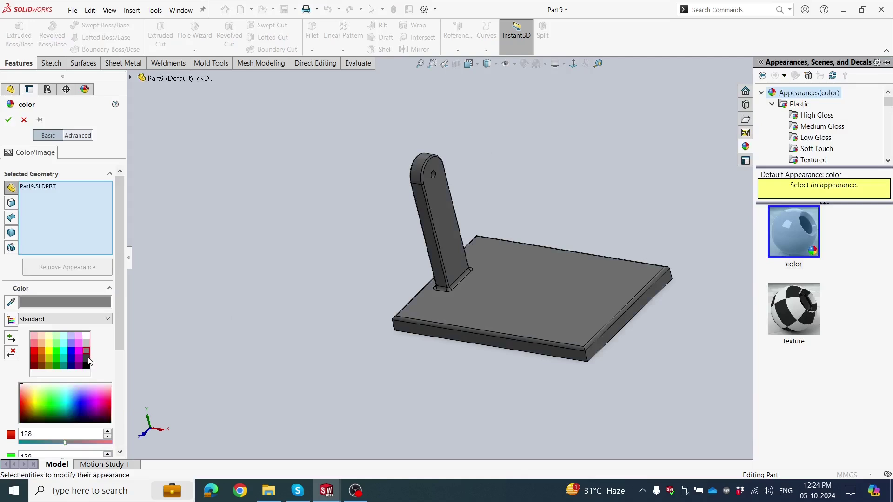
middle_drag(249, 277, 268, 286)
key(Return)
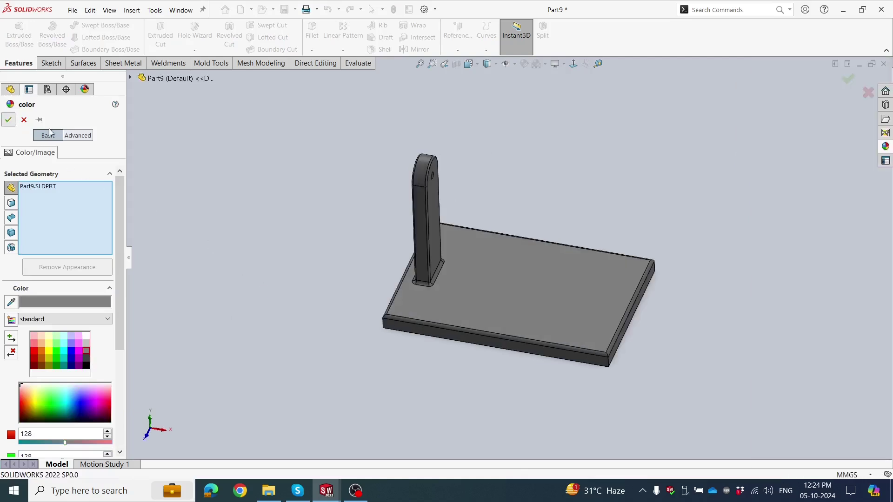
middle_drag(258, 188, 269, 245)
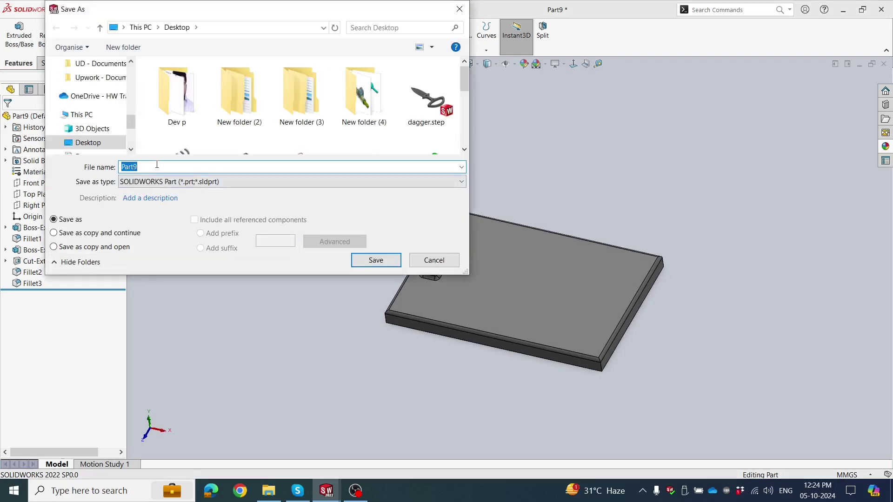
Save the part as 'Platform'
text(Platform)
click(375, 260)
scroll(358, 244, up, 2)
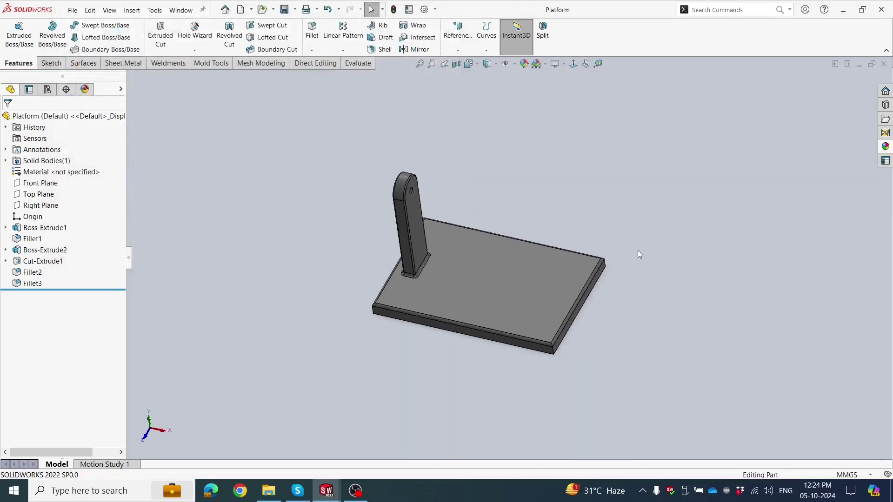
Create a new empty part document
click(71, 10)
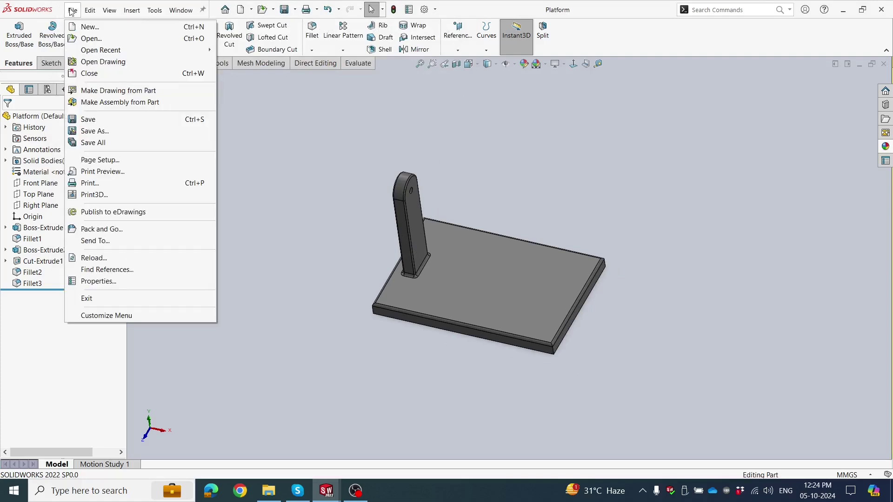
click(89, 27)
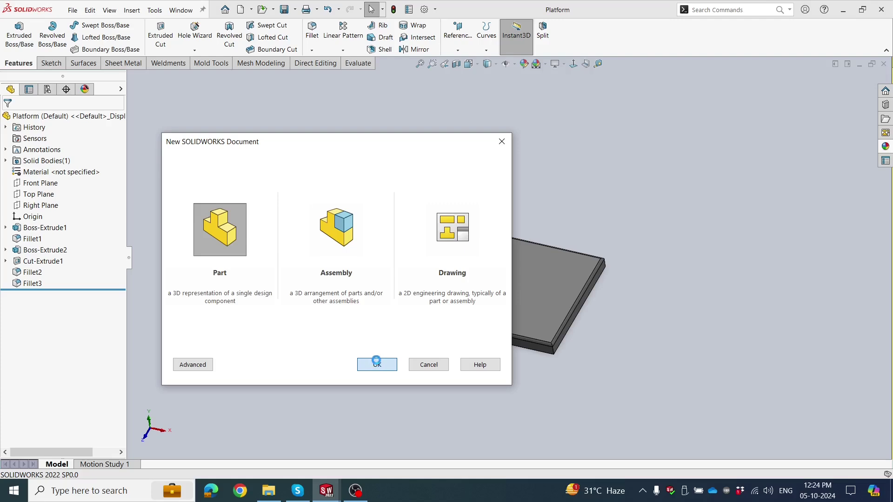
click(376, 363)
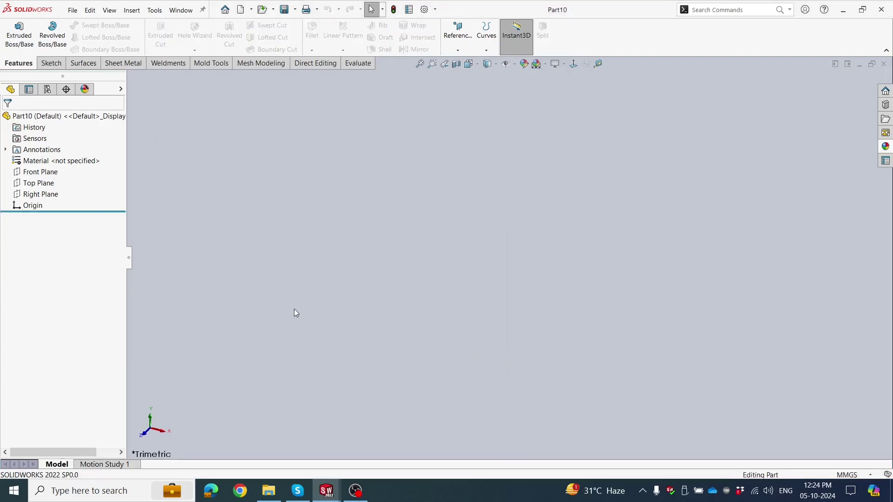
Sketch a vertical straight slot on the Front Plane, starting at the origin
click(41, 172)
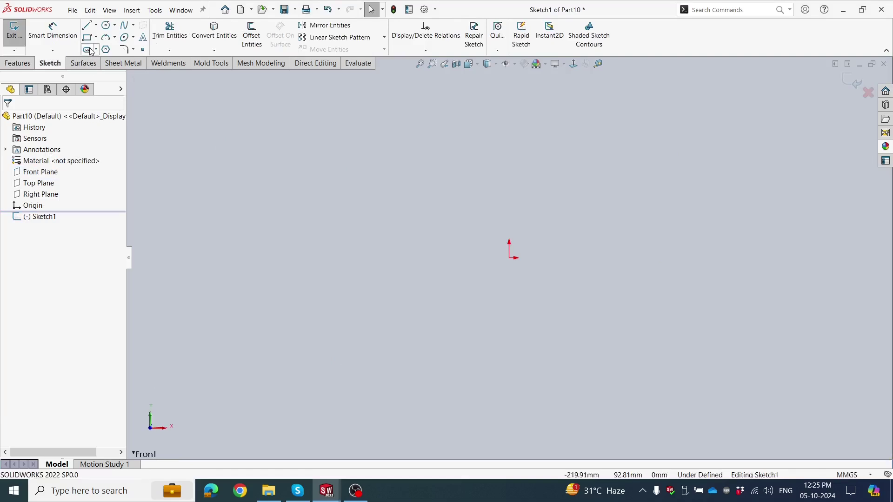
click(90, 50)
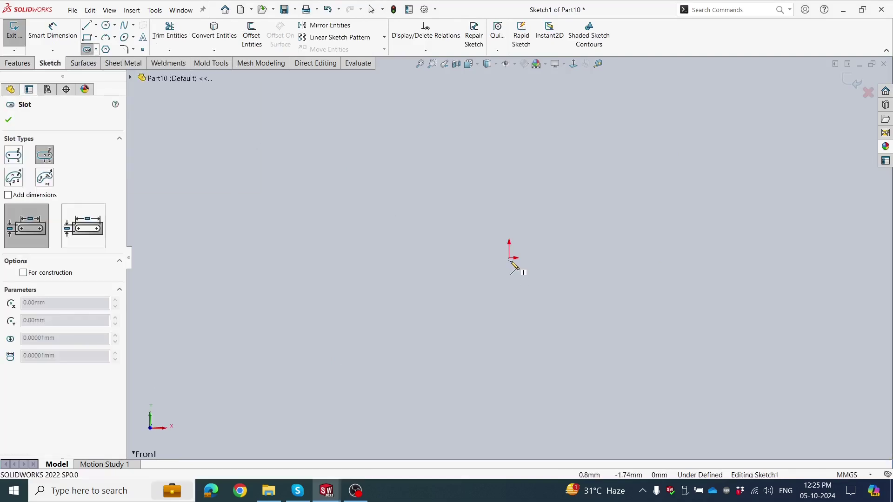
click(509, 258)
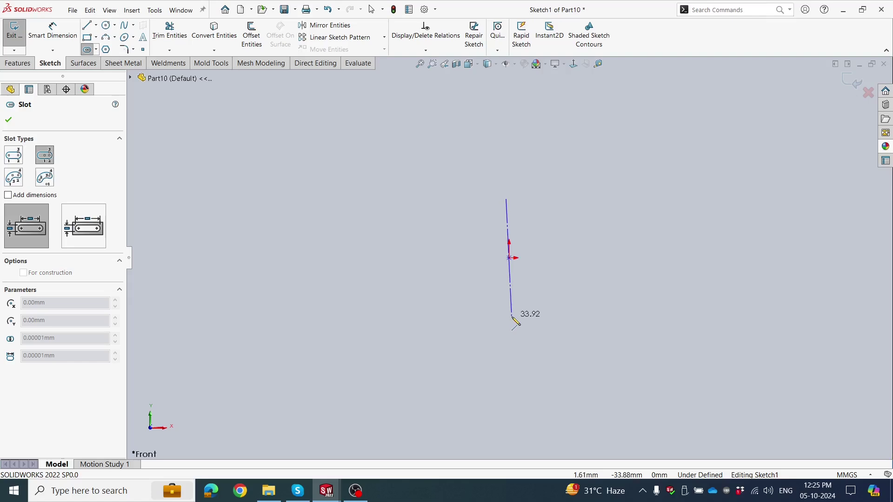
click(509, 316)
click(542, 316)
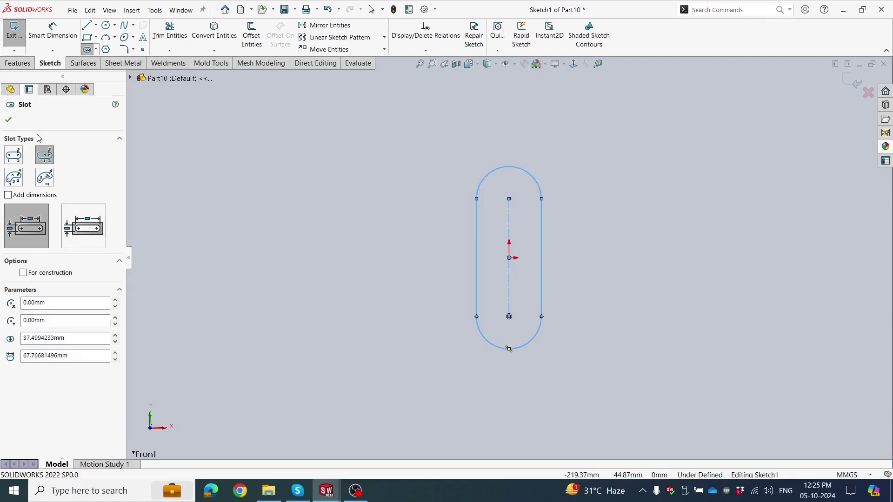
Dimension the slot's straight length to 20 mm
click(8, 120)
click(53, 32)
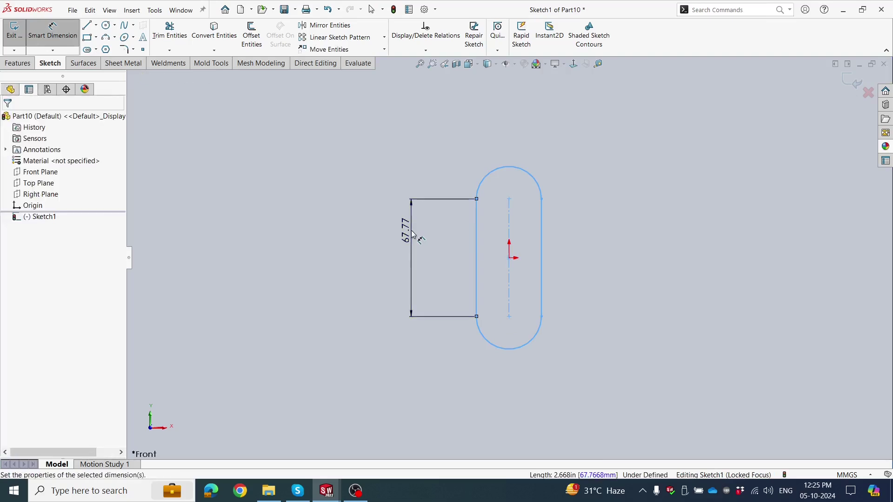
click(416, 232)
text(3)
key(BackSpace)
text(20)
key(Return)
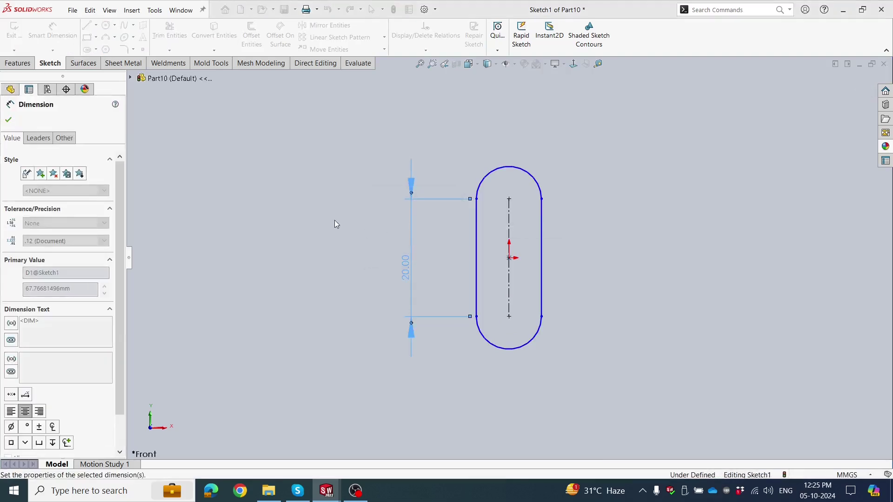
Give the slot's top end arc a 5 mm radius
click(522, 172)
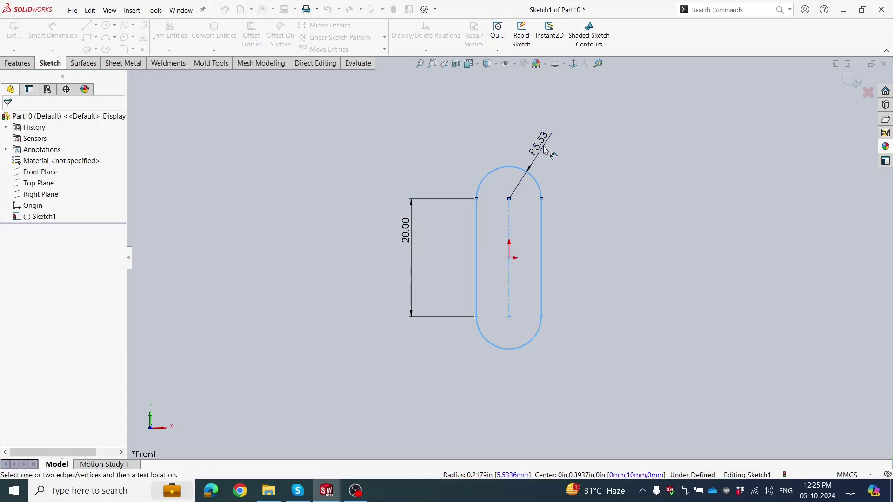
click(544, 149)
text(5)
key(Return)
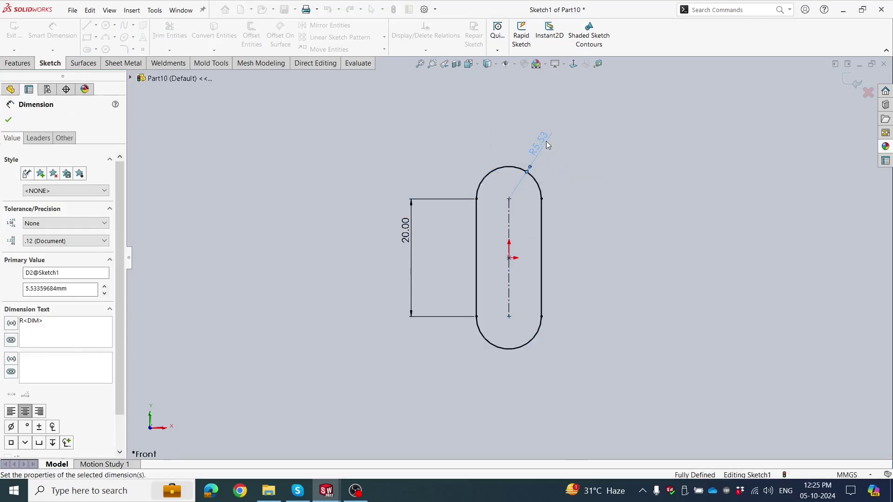
scroll(561, 249, down, 1)
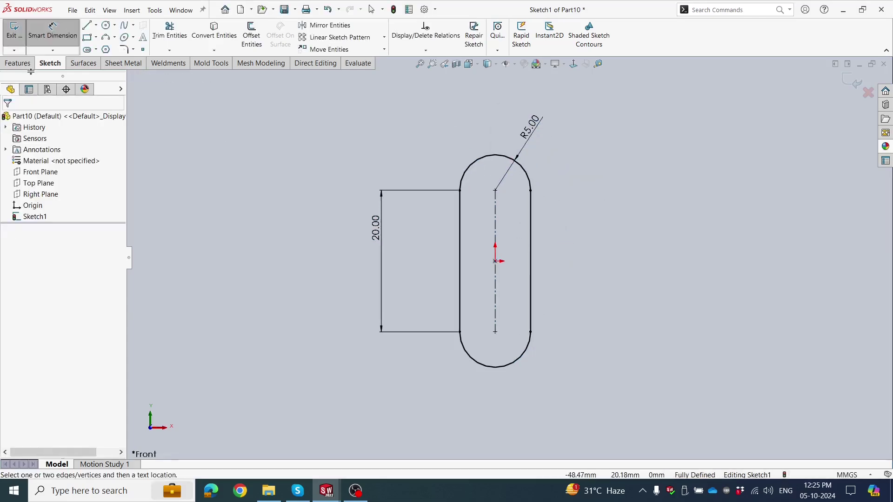
click(15, 64)
click(19, 35)
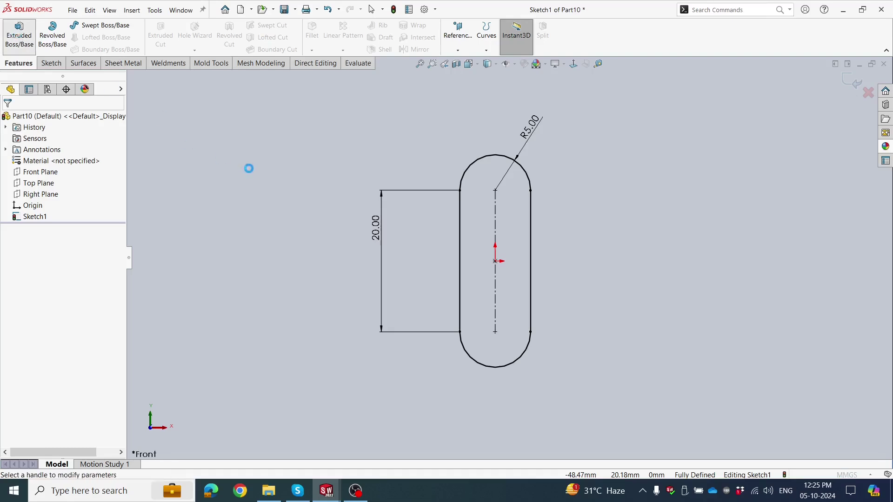
Extrude the slot sketch 5 mm with a Mid Plane end condition
text(5)
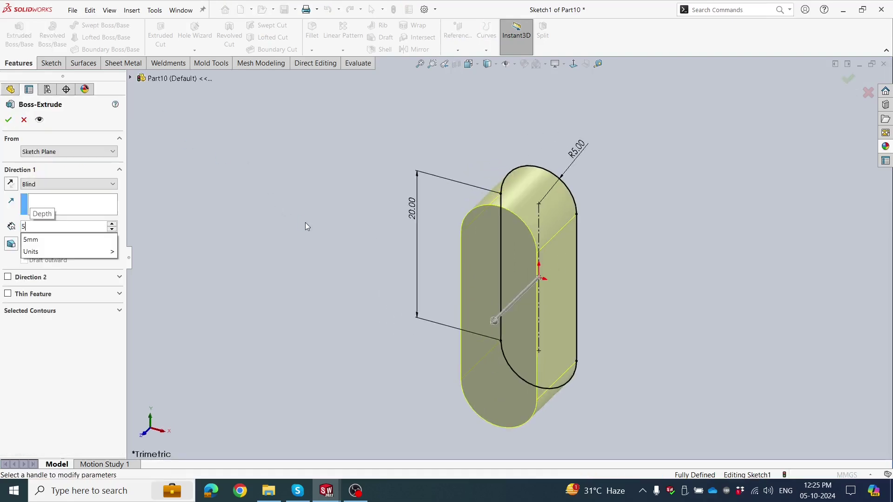
key(Return)
middle_drag(284, 227, 251, 218)
click(69, 184)
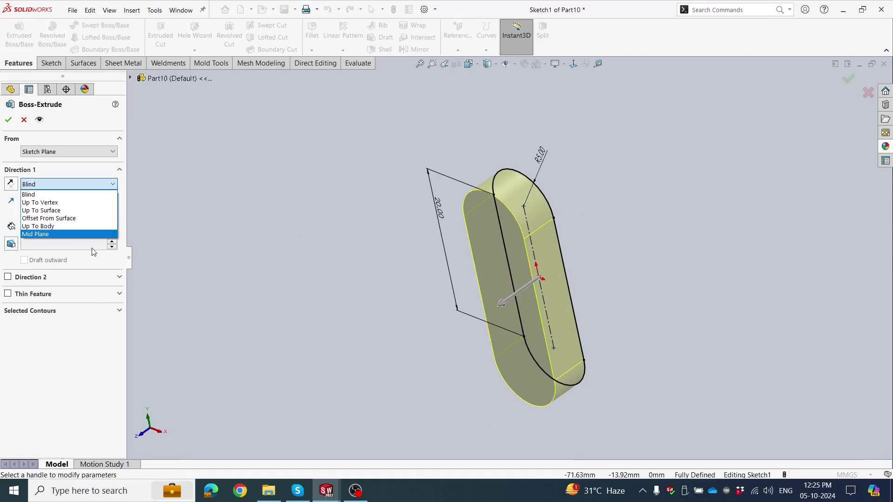
click(63, 234)
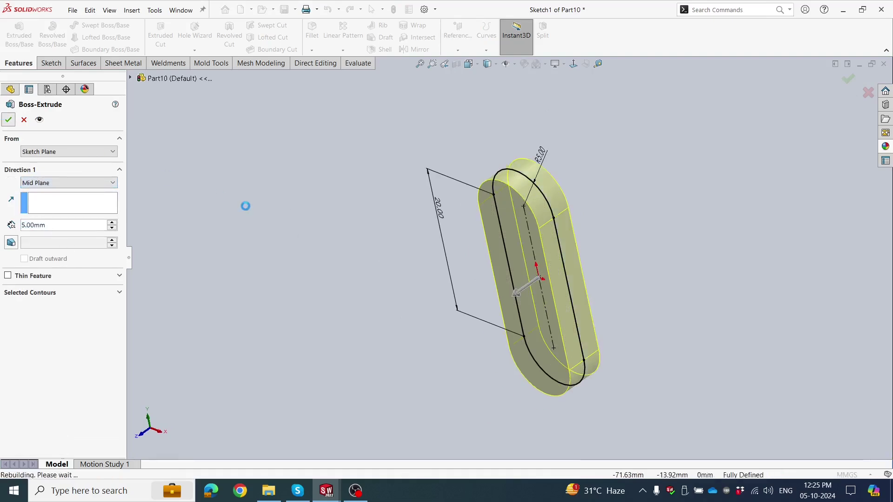
key(Return)
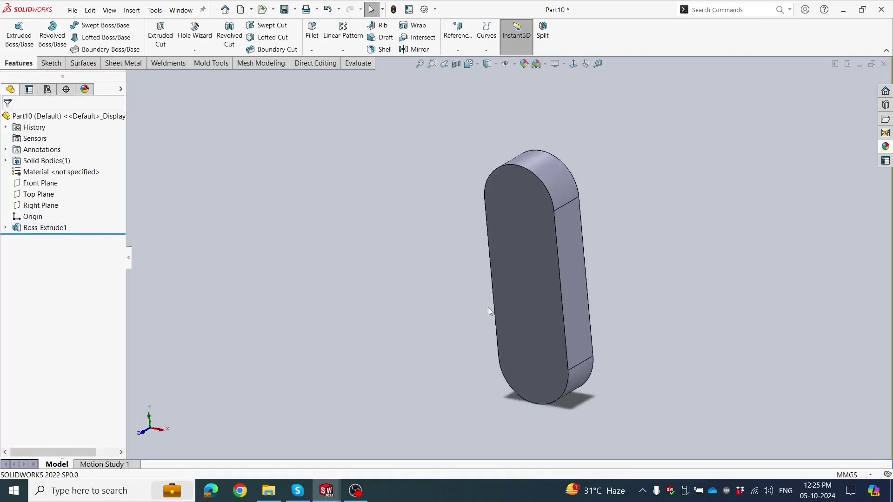
On the block's front face, sketch a small circle centred on the lower arc centre
mouse_move(488, 308)
middle_down()
mouse_move(411, 307)
mouse_move(410, 317)
middle_up()
click(598, 359)
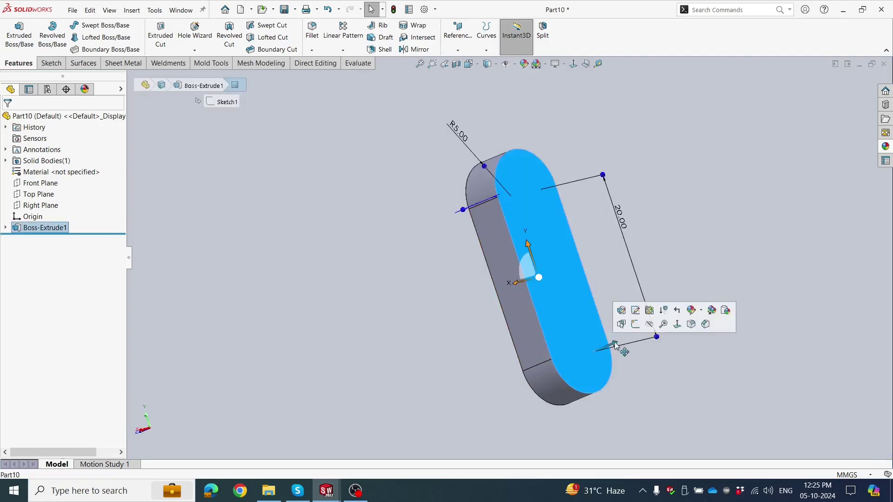
click(635, 324)
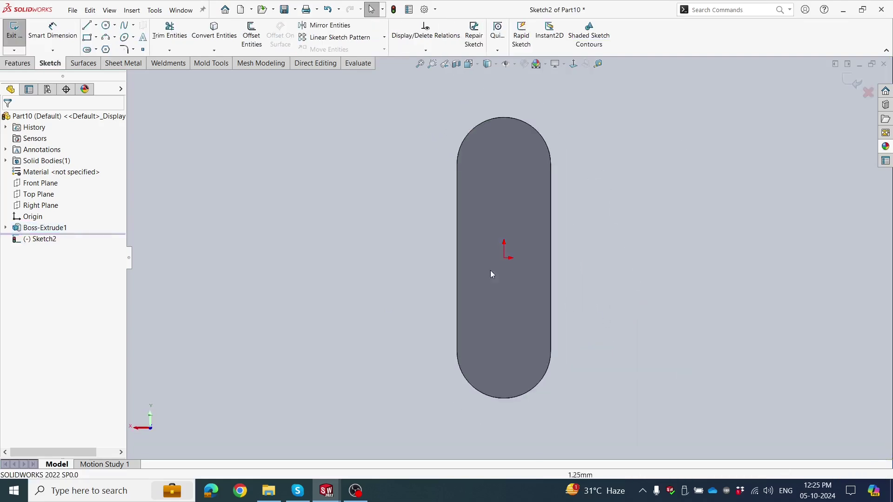
click(105, 25)
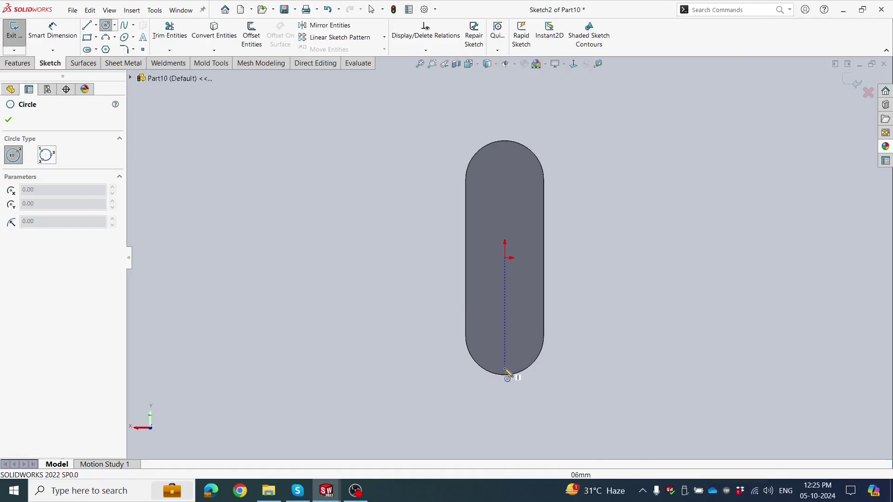
click(505, 335)
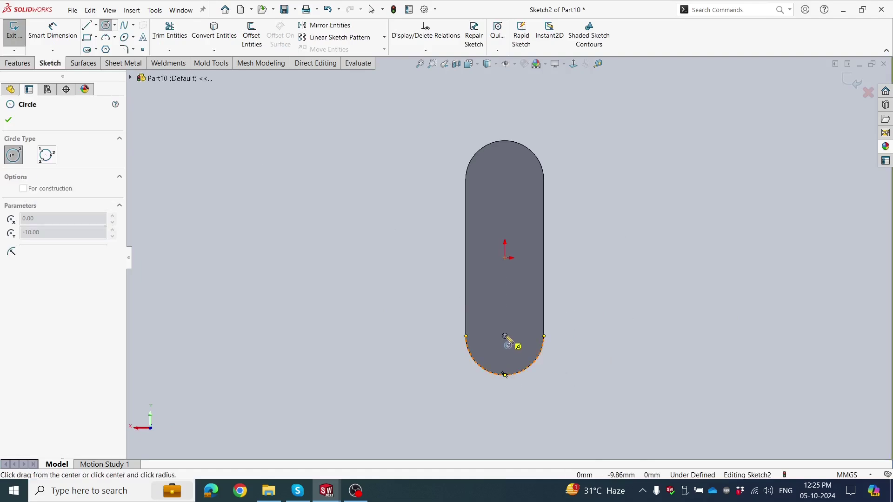
click(516, 345)
Dimension the circle to a 5 mm diameter, fully defining it
click(63, 30)
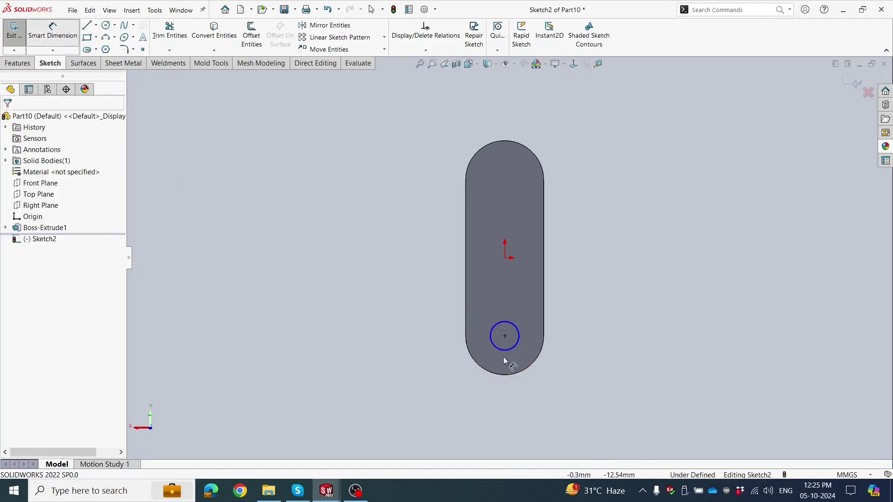
click(505, 350)
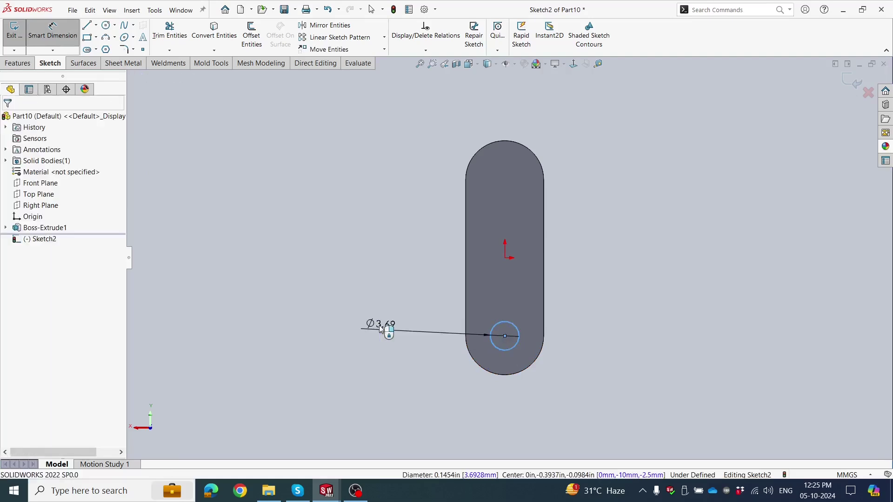
click(381, 328)
key(Return)
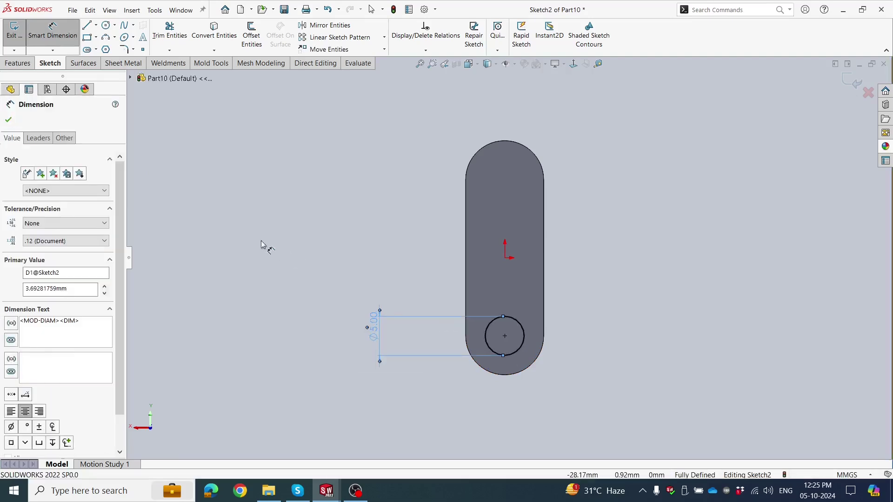
click(9, 119)
click(18, 63)
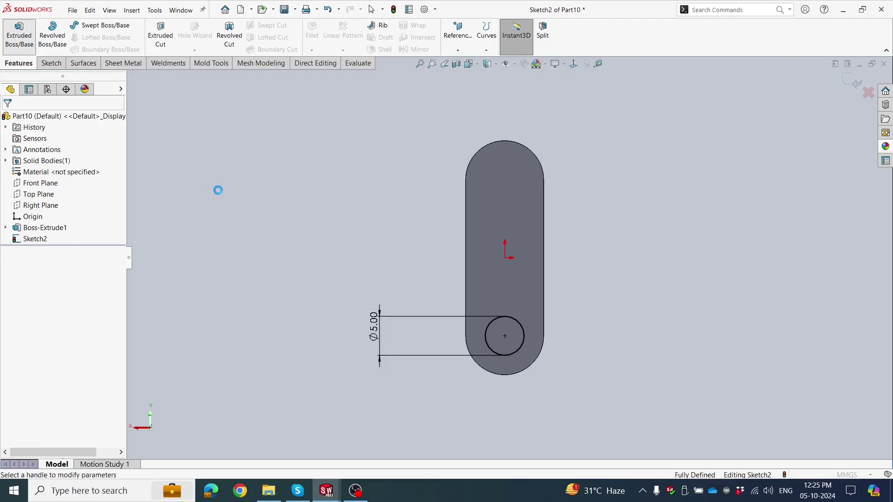
mouse_move(263, 212)
middle_down()
mouse_move(293, 271)
mouse_move(308, 253)
middle_up()
key(Escape)
mouse_move(319, 339)
middle_down()
mouse_move(330, 326)
mouse_move(313, 333)
middle_up()
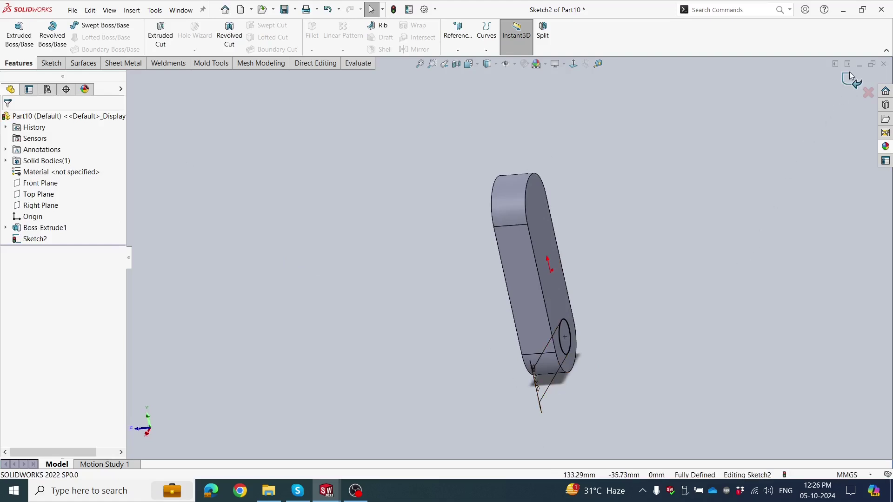
Move Sketch2 from the block face onto the Front Plane and reopen it for editing
key(ctrl+b)
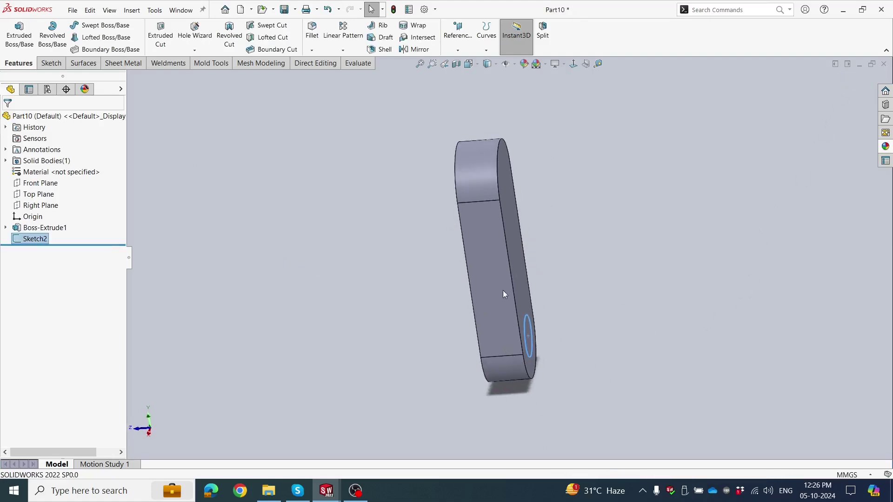
click(51, 183)
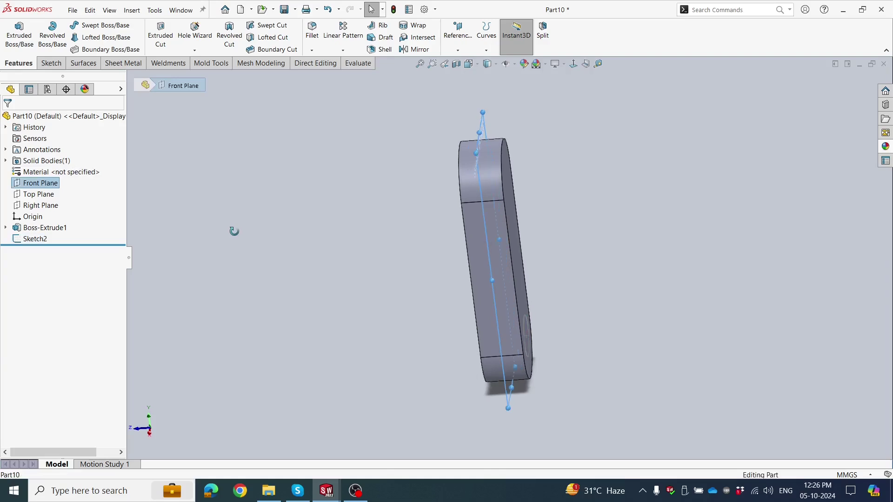
click(140, 233)
click(39, 238)
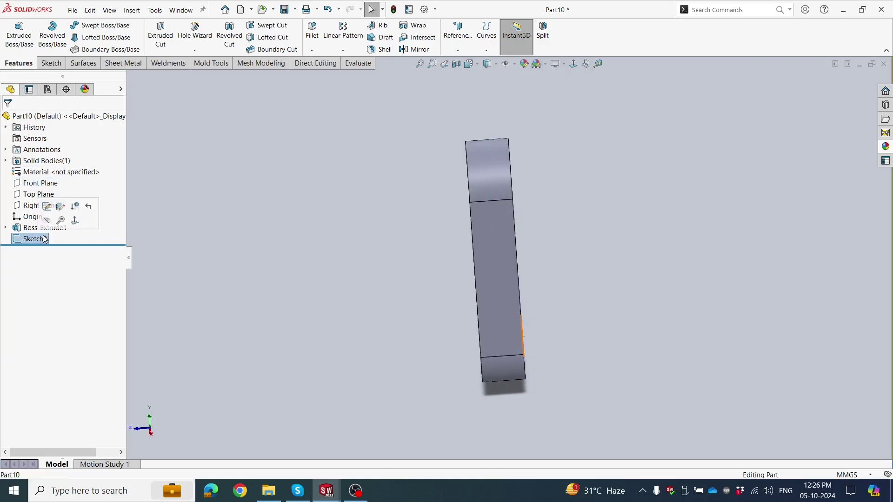
click(60, 207)
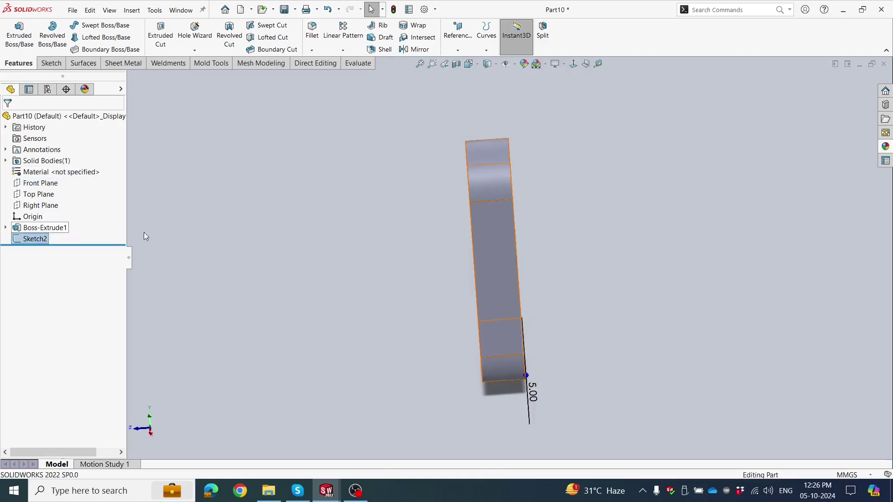
click(130, 78)
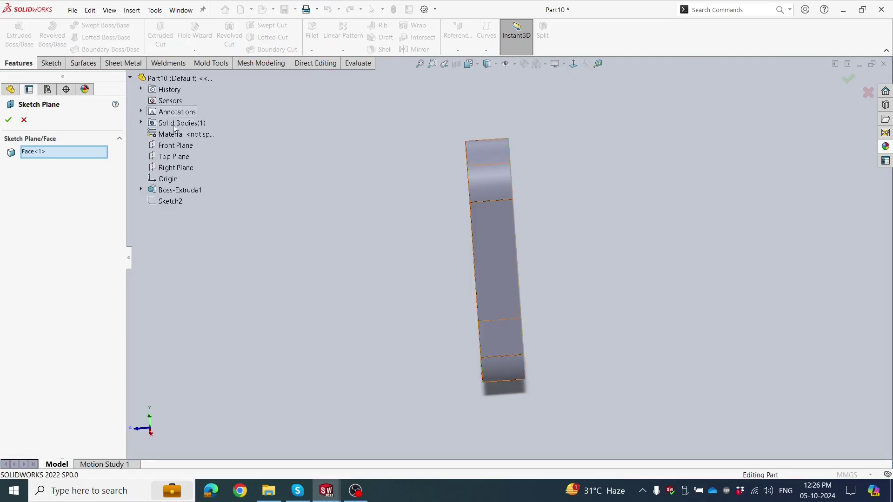
click(173, 145)
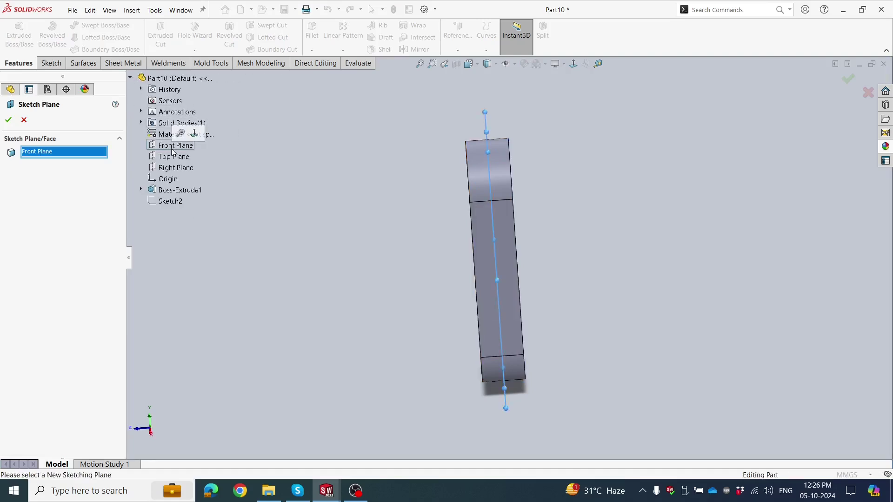
click(8, 121)
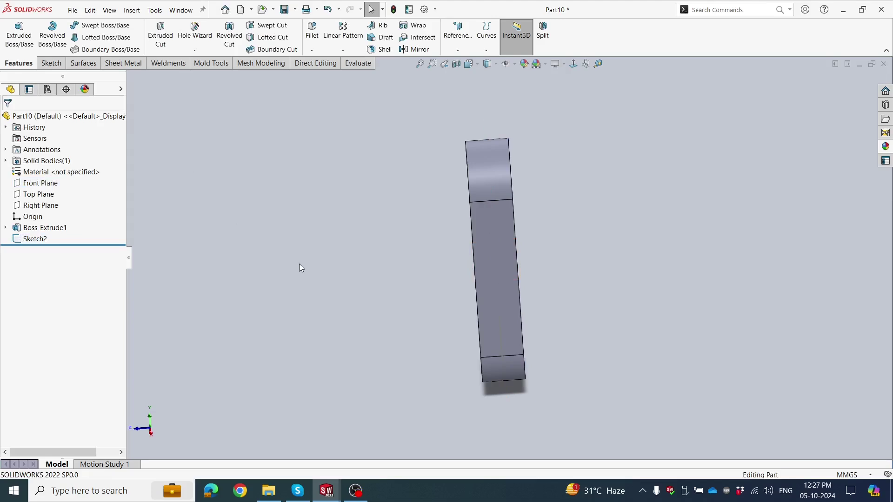
middle_drag(299, 264, 305, 270)
click(86, 239)
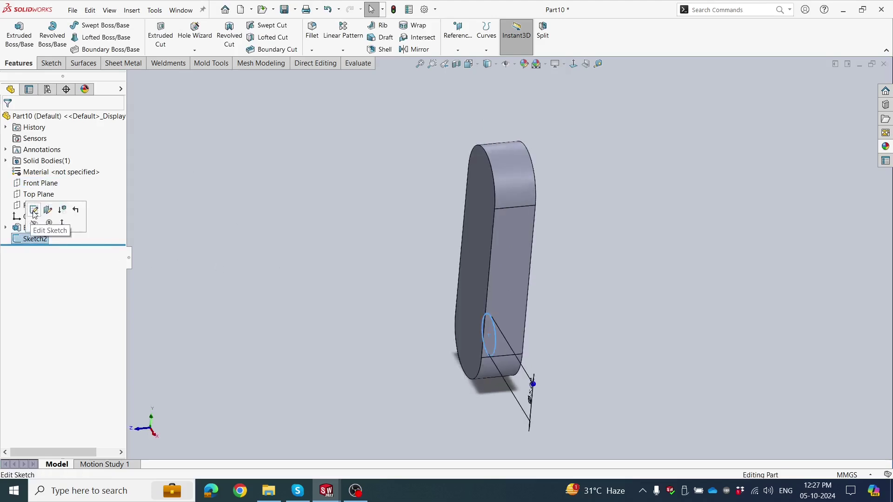
click(35, 208)
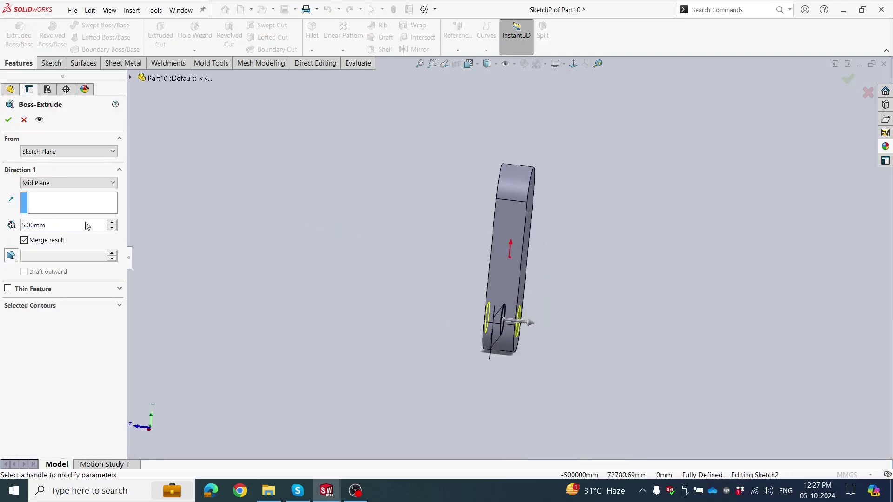
Extrude the Ø5 circle as a Blind pin, 20 mm in Direction 1 and 5 mm in Direction 2
click(57, 182)
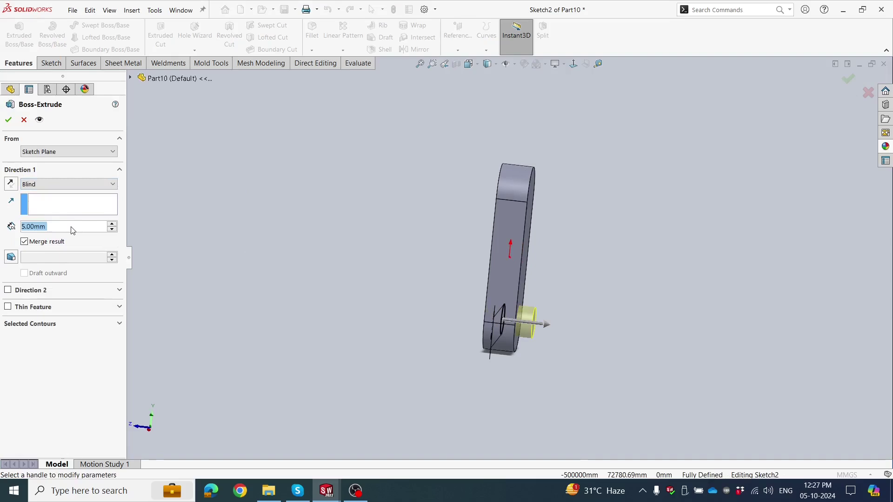
text(20)
key(Return)
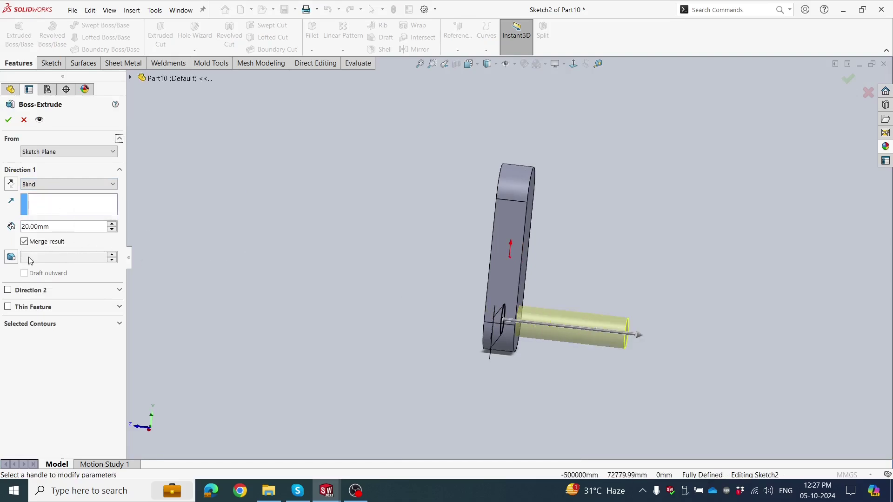
click(8, 291)
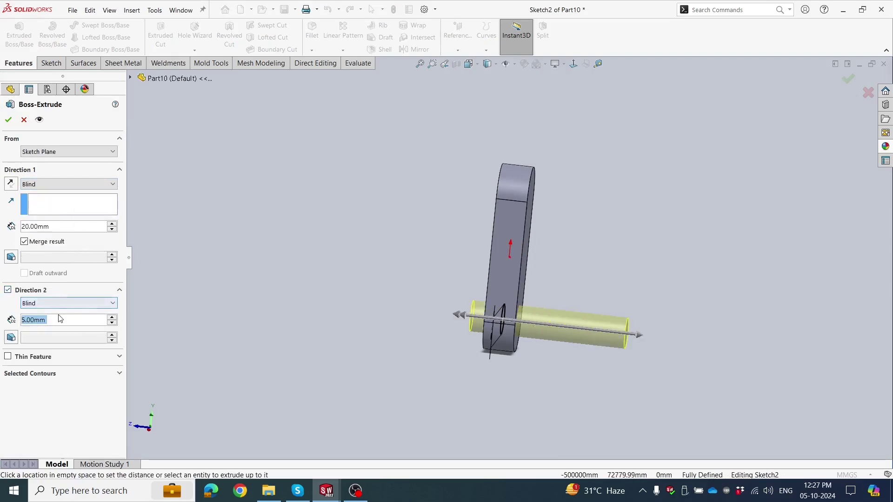
mouse_move(193, 271)
middle_down()
mouse_move(224, 281)
mouse_move(106, 257)
middle_up()
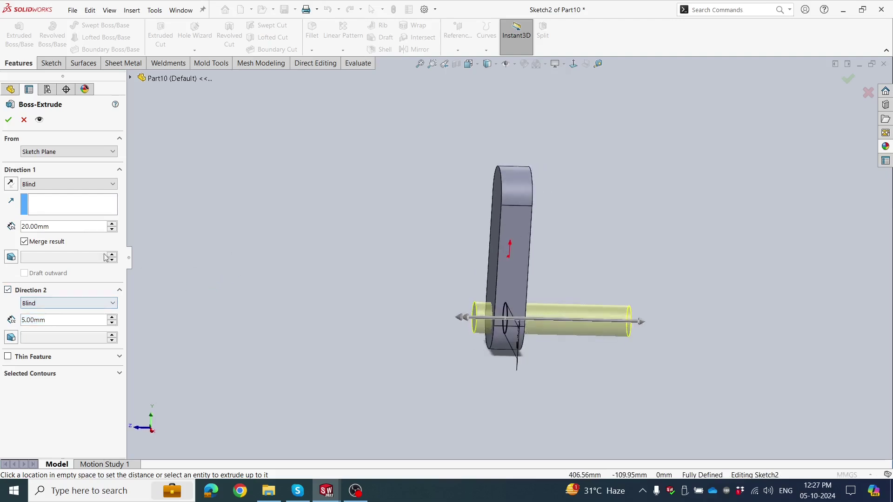
click(9, 120)
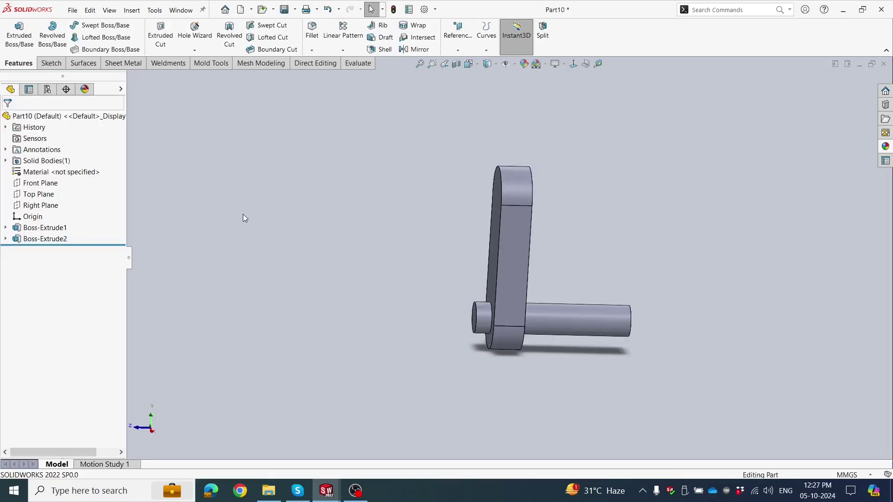
Sketch a Ø5 mm circle on the Front Plane at the link's upper end
middle_drag(271, 237, 258, 238)
click(38, 183)
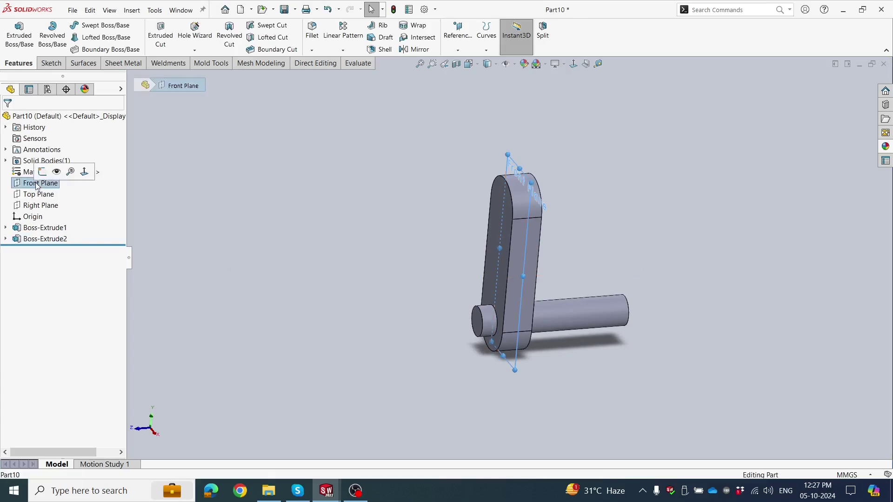
click(41, 172)
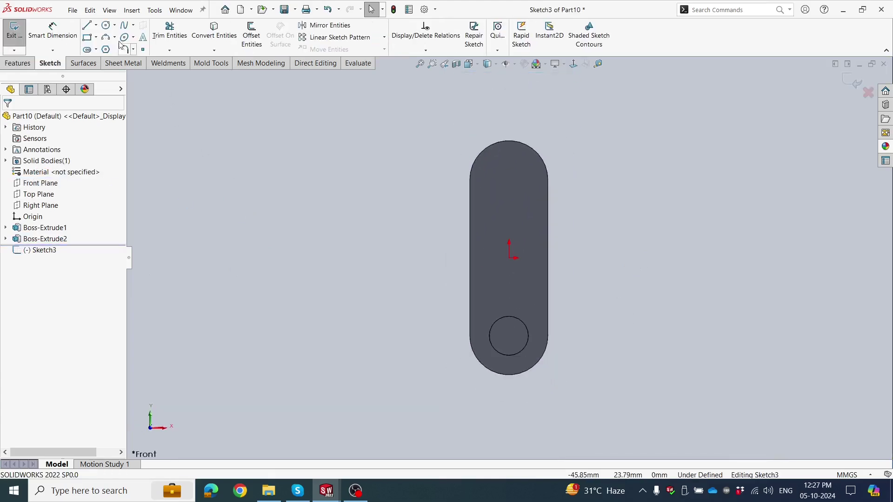
click(106, 26)
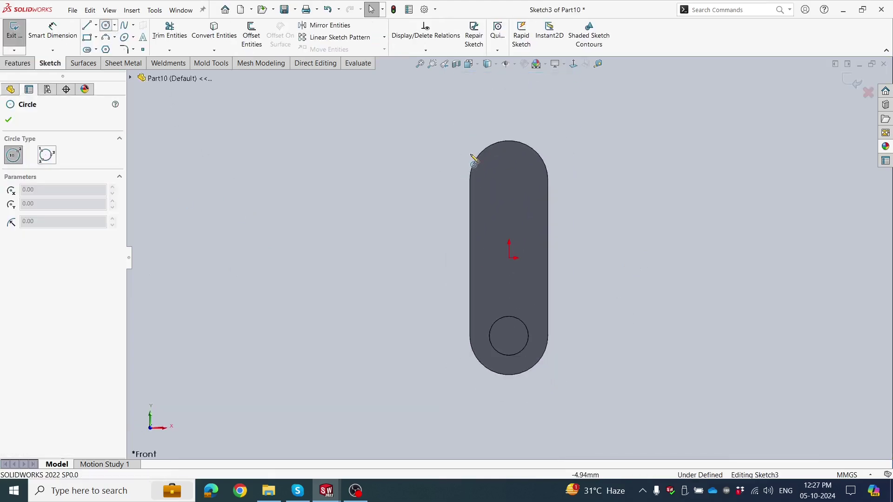
click(509, 180)
click(504, 198)
key(Escape)
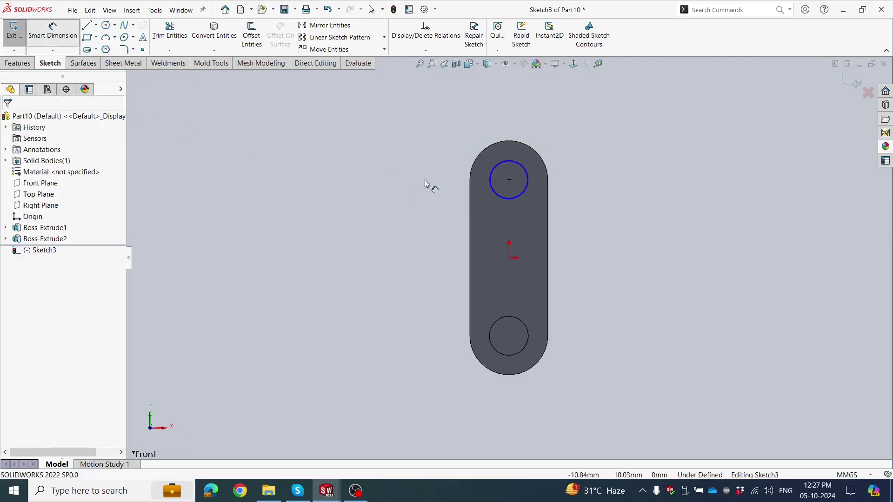
click(495, 167)
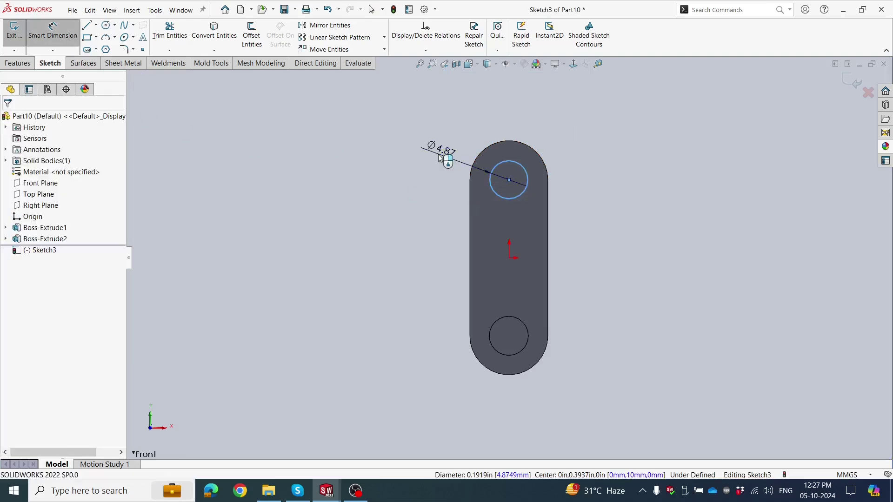
click(439, 158)
key(Return)
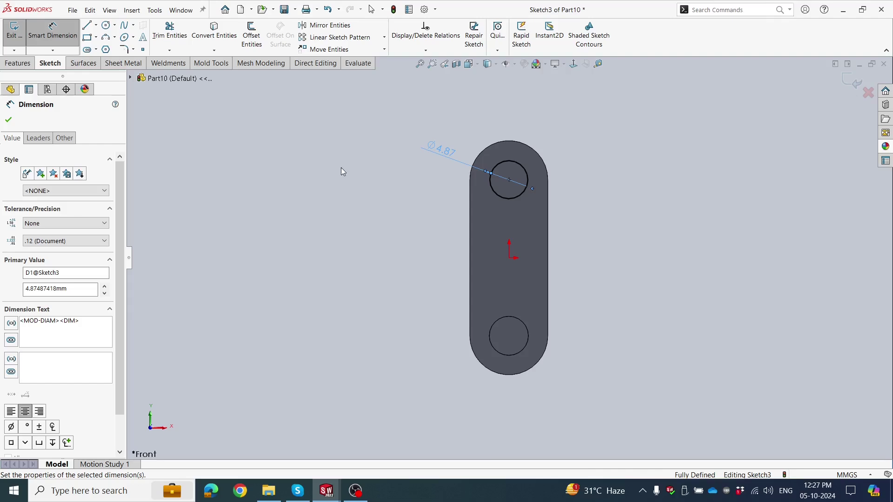
Extrude the circle into a pin, 20 mm one way and 5 mm in Direction 2
click(17, 64)
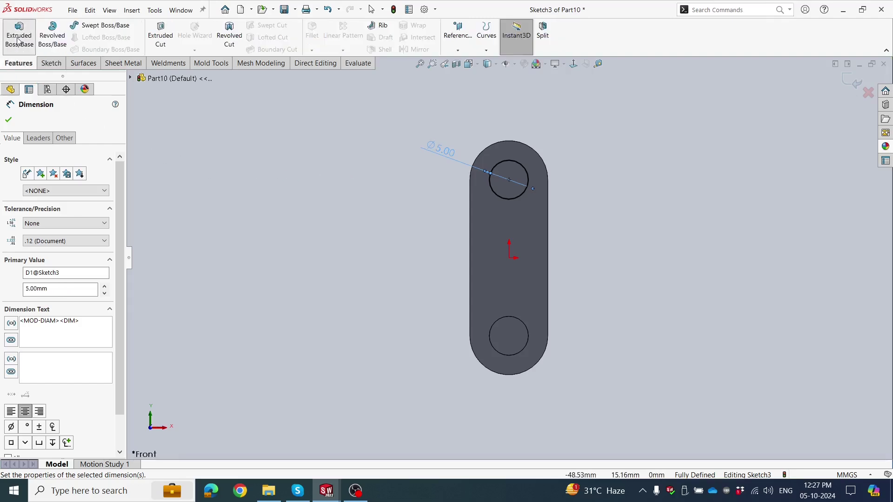
click(18, 40)
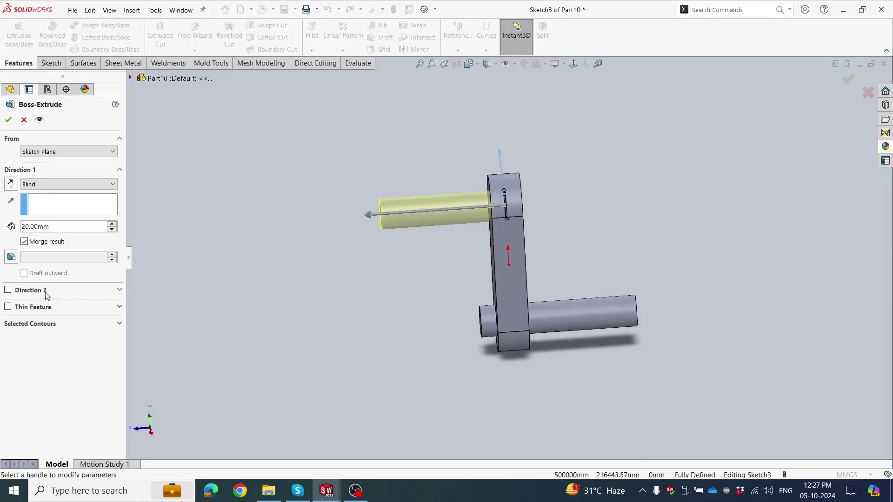
click(7, 290)
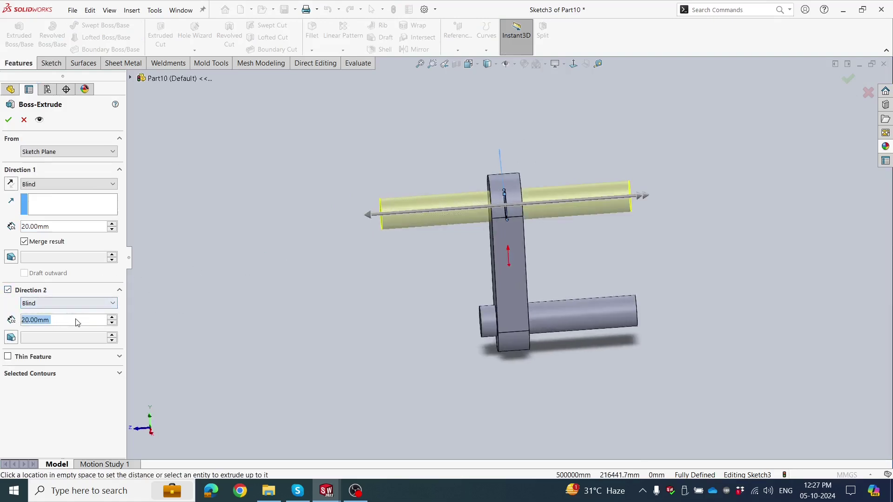
text(5)
key(Return)
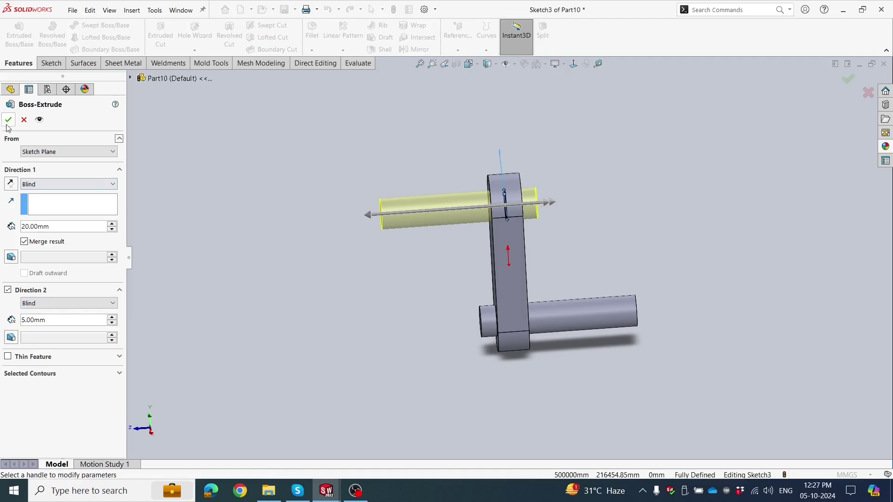
click(8, 121)
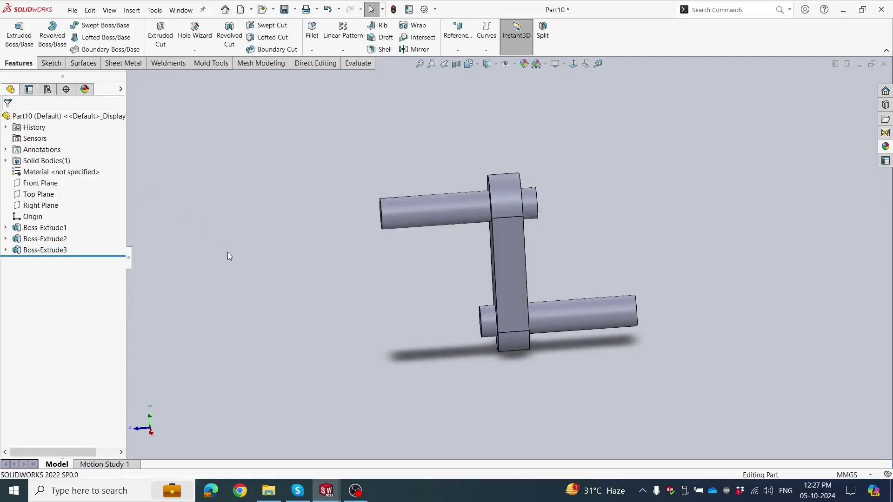
mouse_move(223, 254)
middle_down()
mouse_move(311, 267)
mouse_move(540, 255)
middle_up()
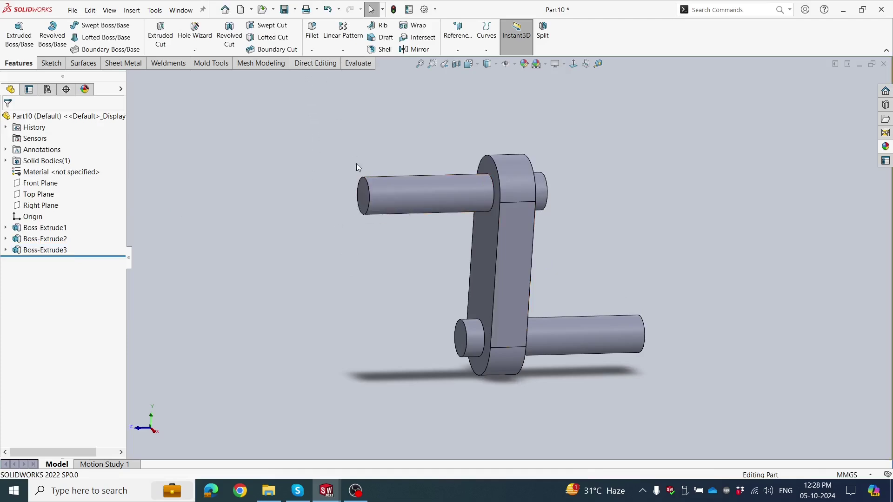
Add a 2.5 mm Dome to the long upper pin's end face
middle_drag(339, 209, 305, 195)
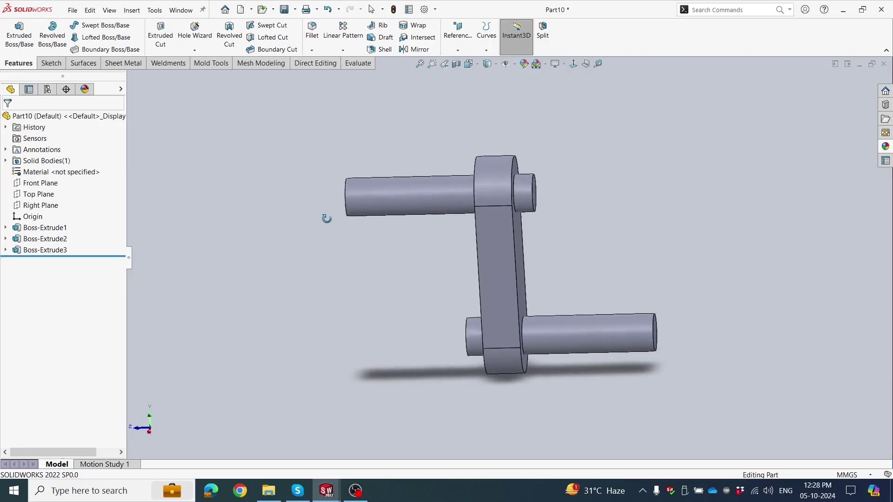
click(131, 11)
mouse_move(150, 49)
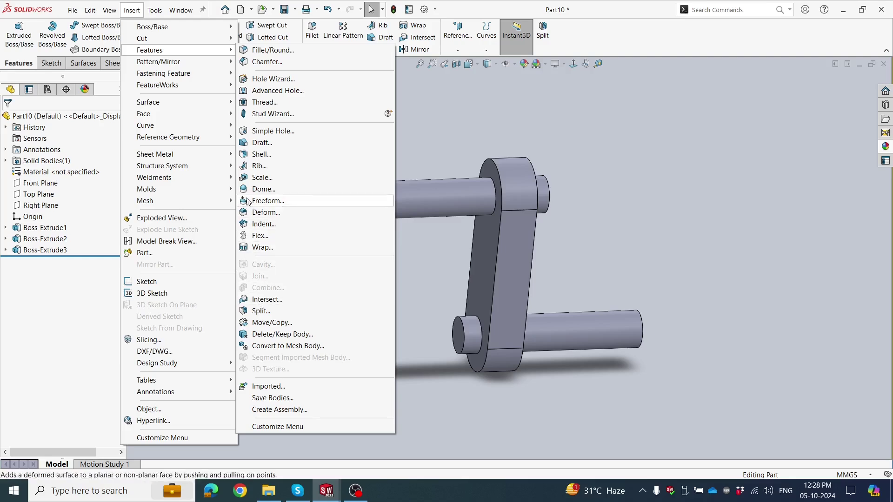
click(261, 190)
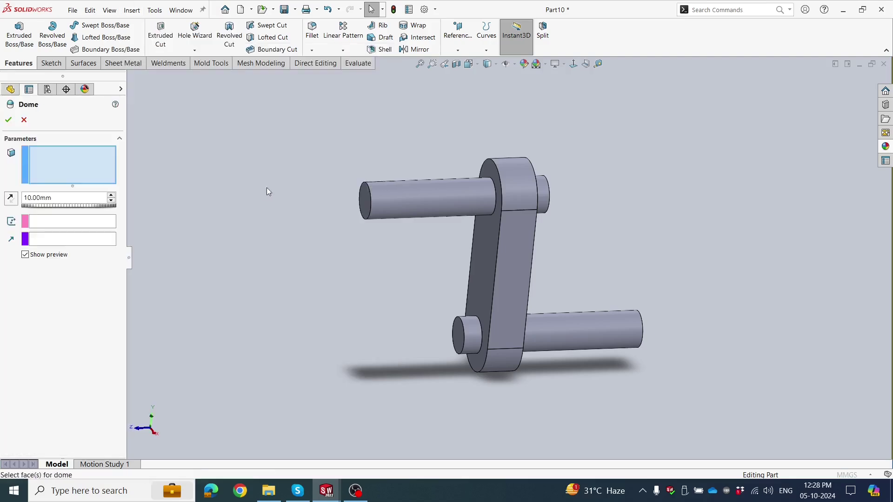
click(366, 200)
click(63, 194)
text(2.5)
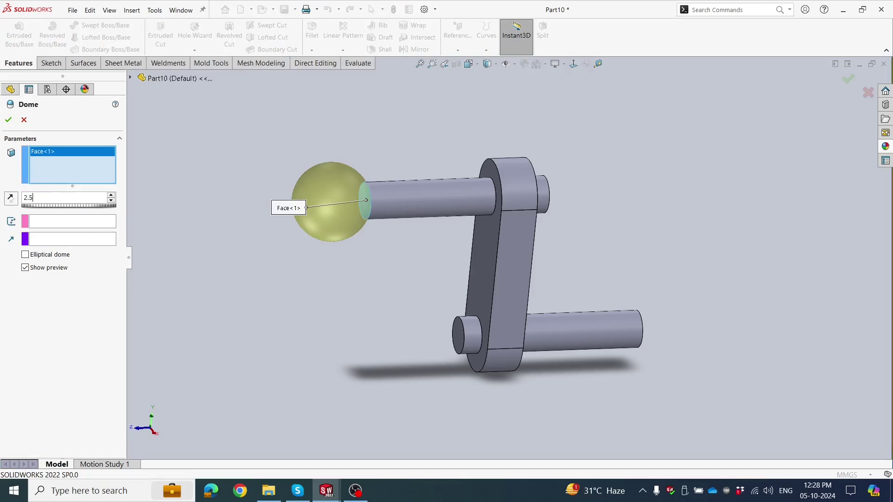
key(Return)
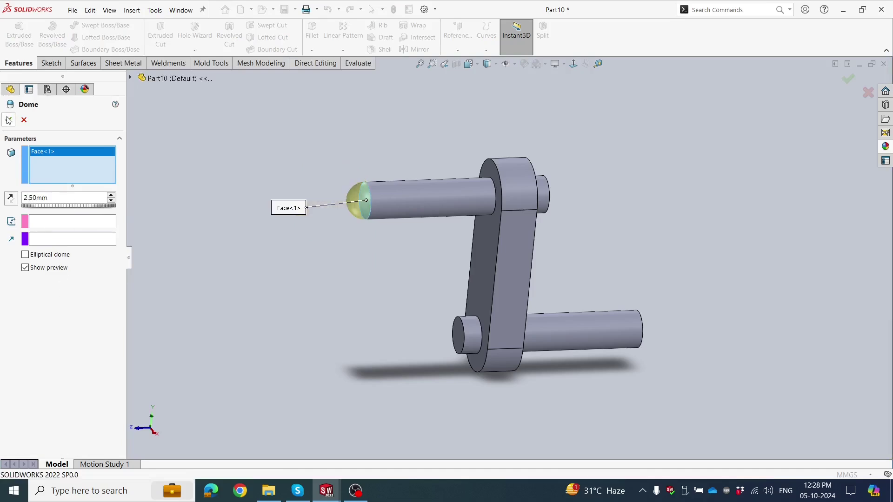
key(Return)
mouse_move(200, 235)
middle_down()
mouse_move(176, 219)
mouse_move(207, 222)
middle_up()
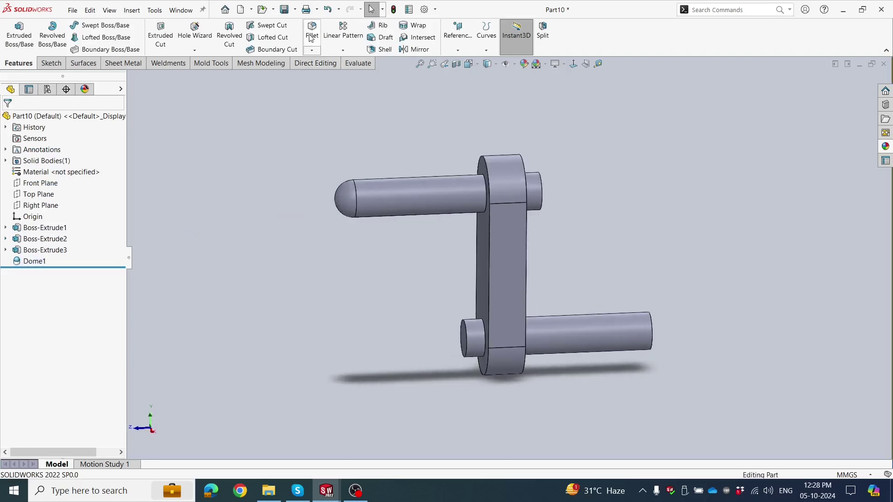
Fillet the end faces of the upper and lower short stubs with a 2 mm radius
key(f)
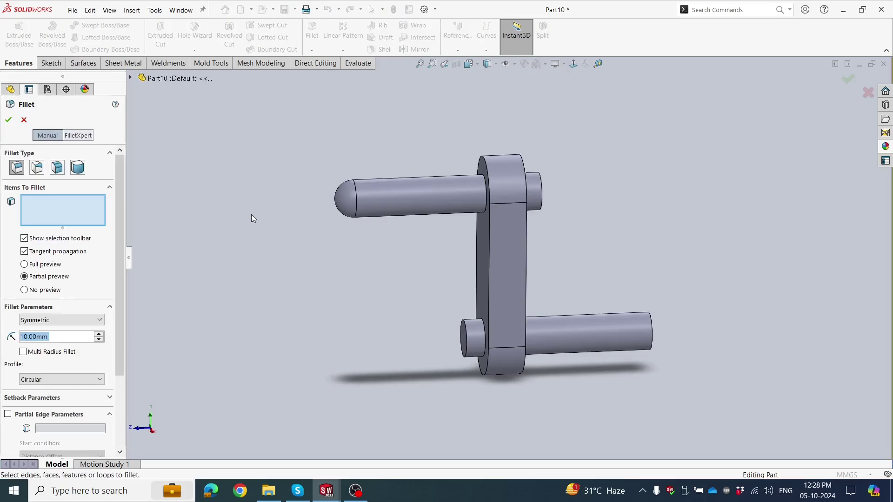
mouse_move(251, 214)
middle_down()
mouse_move(214, 261)
mouse_move(522, 209)
middle_up()
click(507, 199)
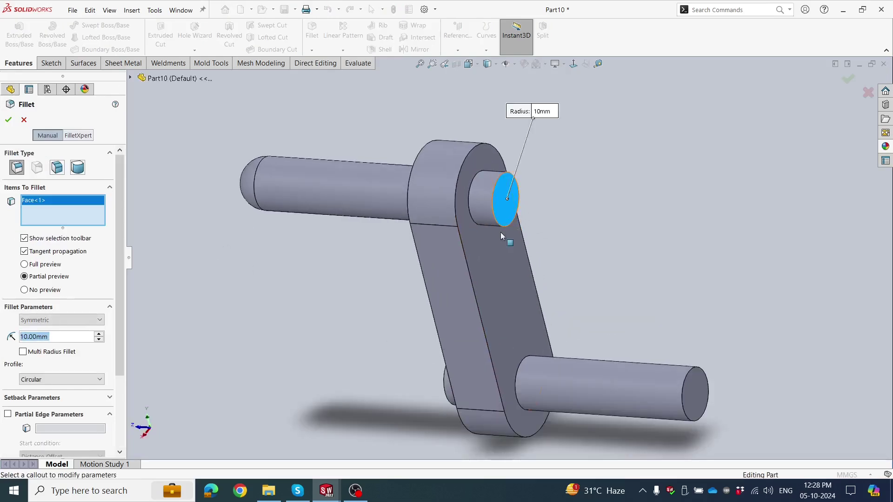
middle_drag(473, 406, 412, 375)
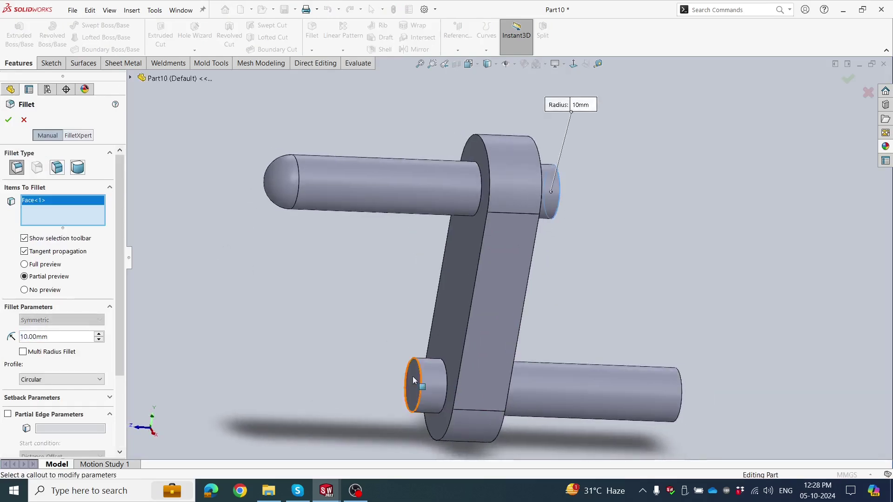
click(412, 376)
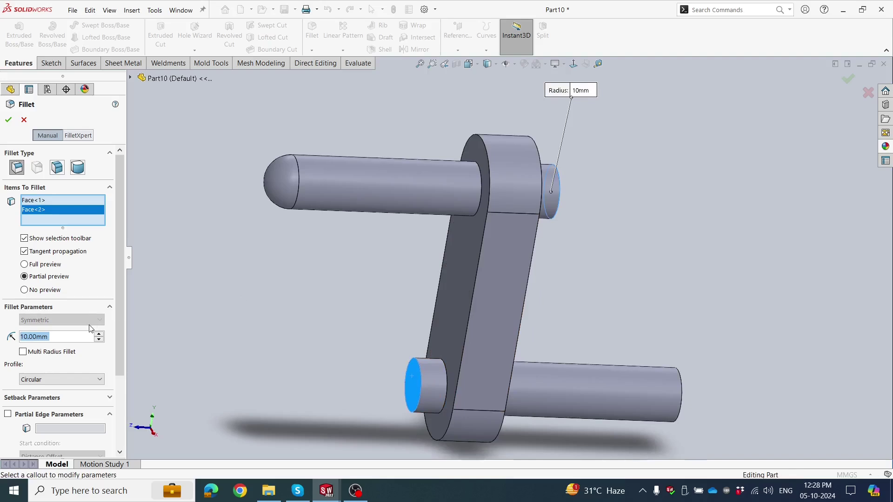
text(2)
key(Return)
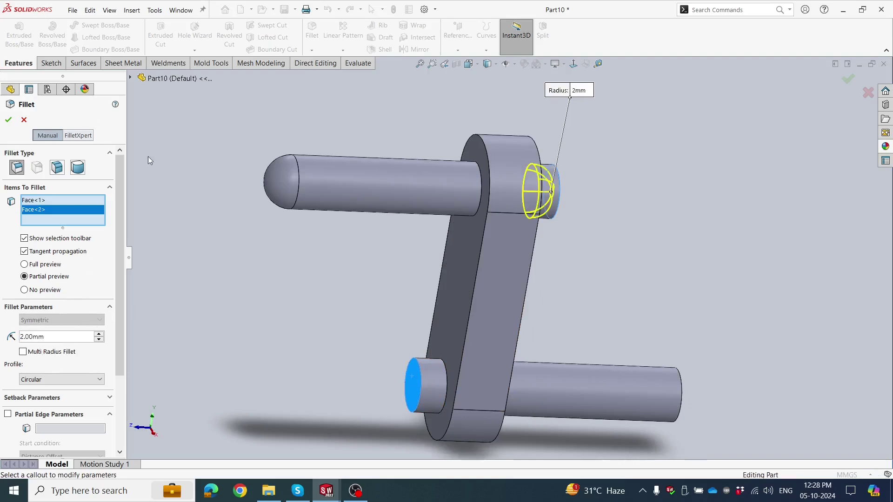
middle_drag(271, 263, 252, 269)
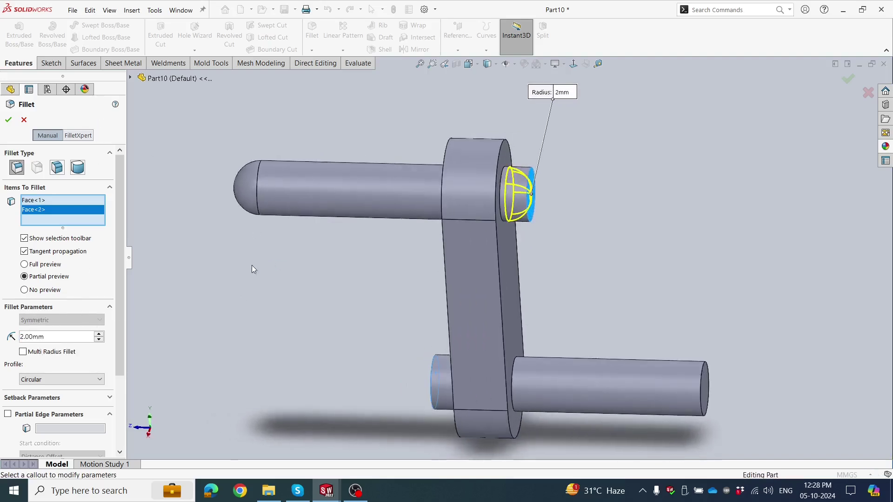
click(10, 121)
mouse_move(284, 301)
middle_down()
mouse_move(319, 291)
mouse_move(301, 307)
mouse_move(375, 299)
mouse_move(493, 263)
middle_up()
scroll(367, 299, up, 3)
Colour the whole part blue
scroll(548, 280, down, 2)
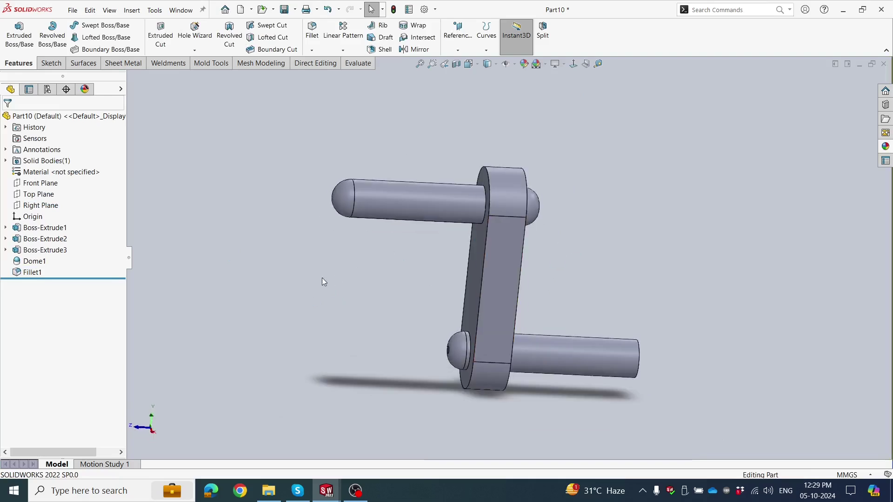
click(524, 65)
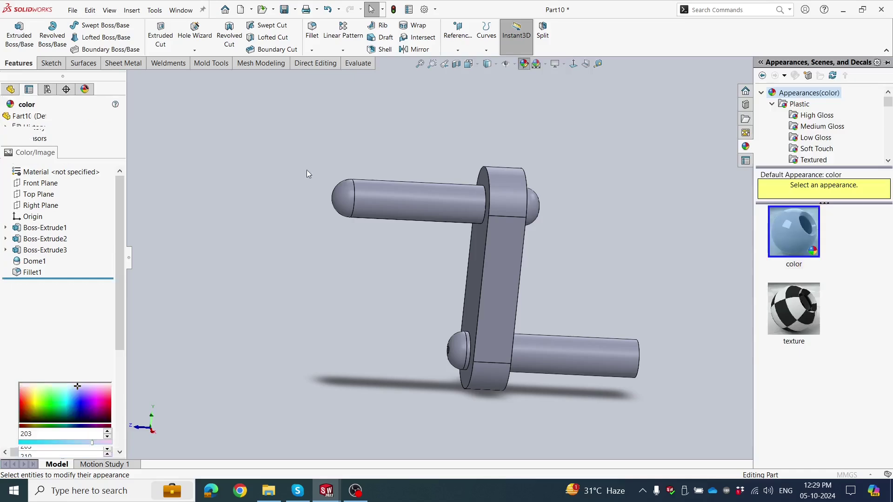
click(68, 351)
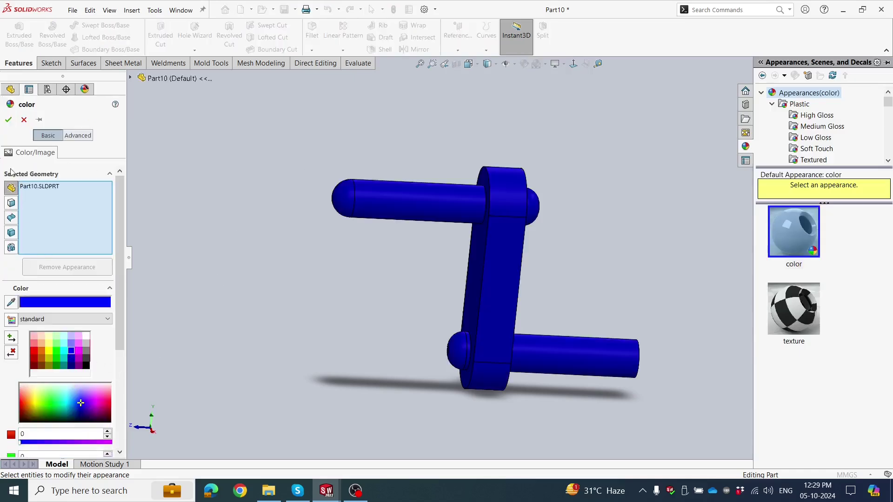
click(8, 120)
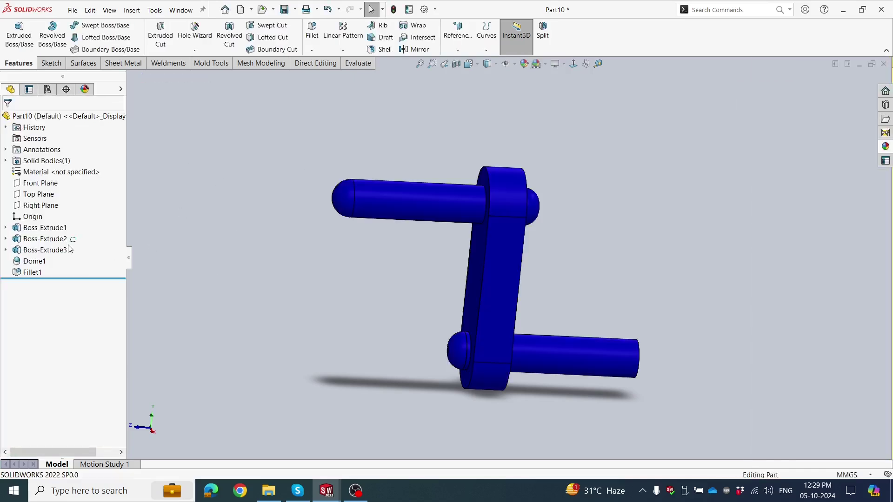
Apply a yellow appearance to the pin, dome and fillet features
drag(36, 275, 36, 274)
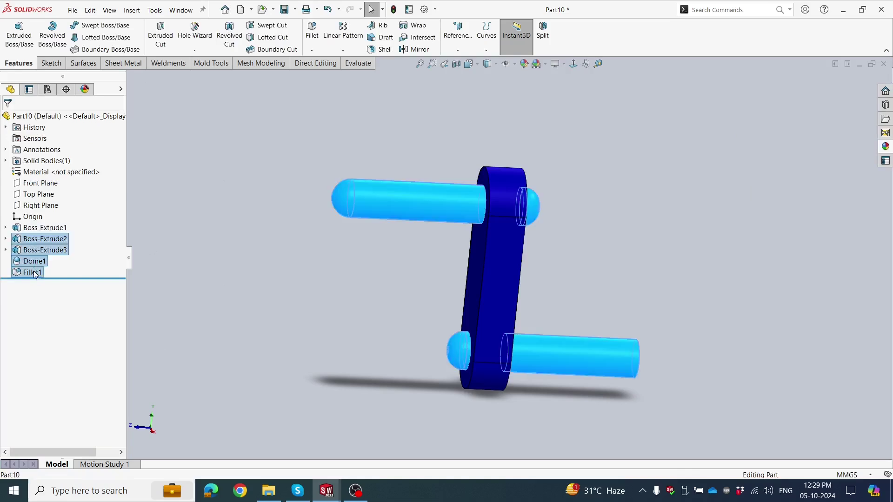
right_click(37, 239)
click(73, 225)
click(124, 244)
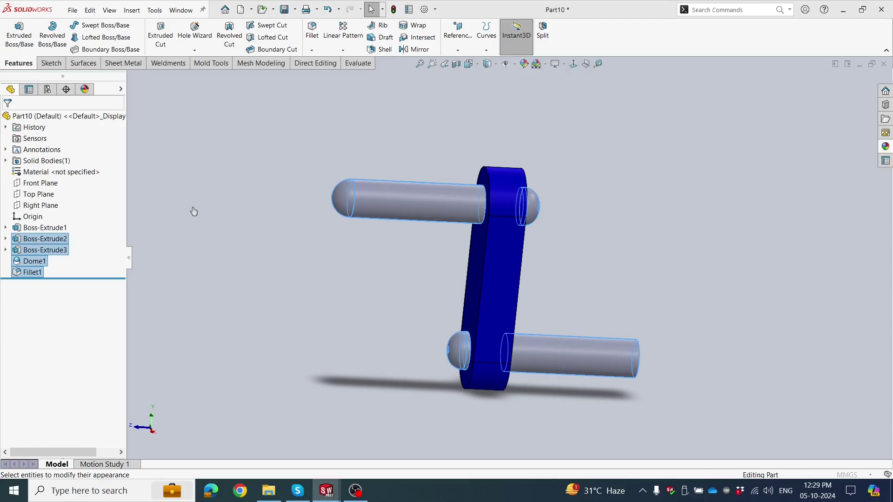
click(48, 350)
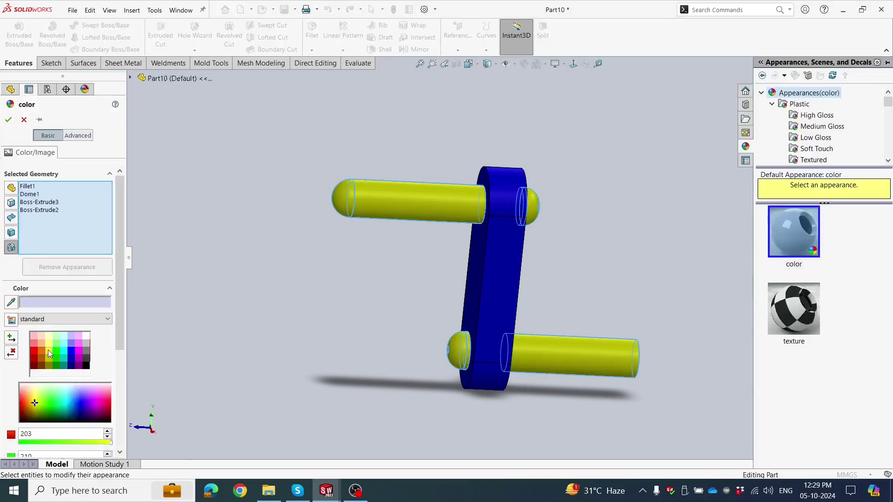
click(8, 120)
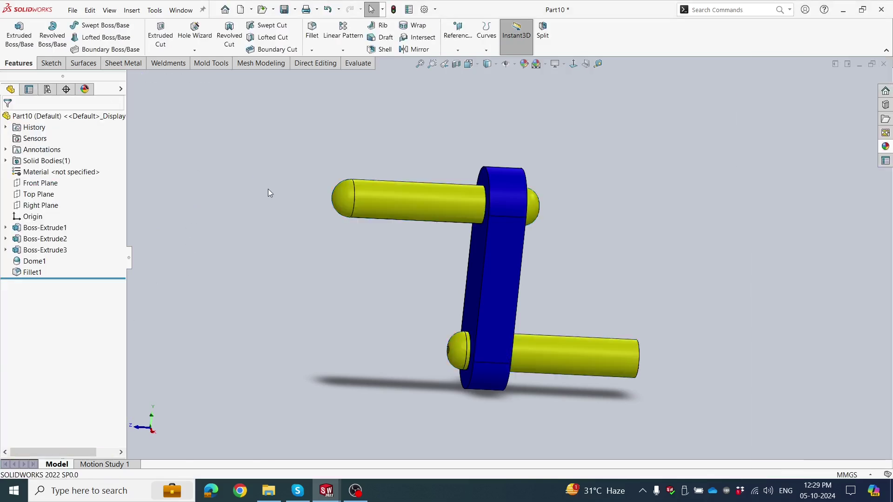
mouse_move(268, 189)
middle_down()
mouse_move(235, 239)
mouse_move(291, 200)
mouse_move(274, 237)
middle_up()
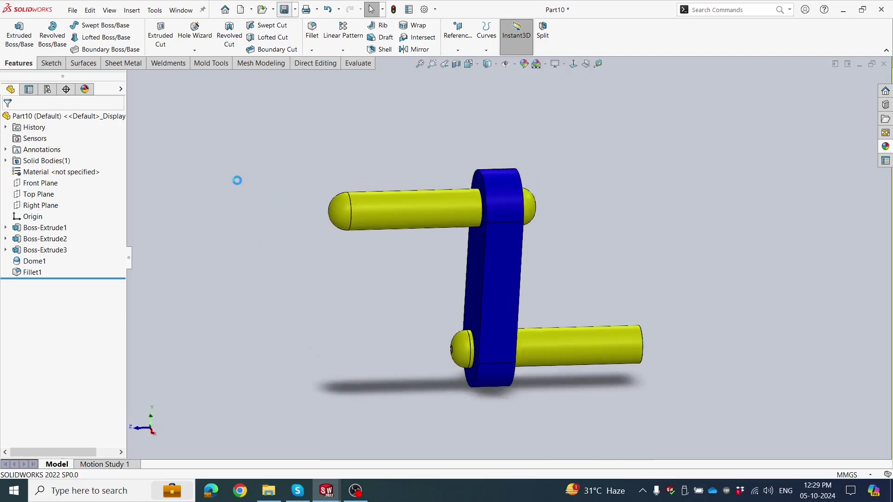
Save the part to the Desktop with the file name 'Arm'
key(ctrl+s)
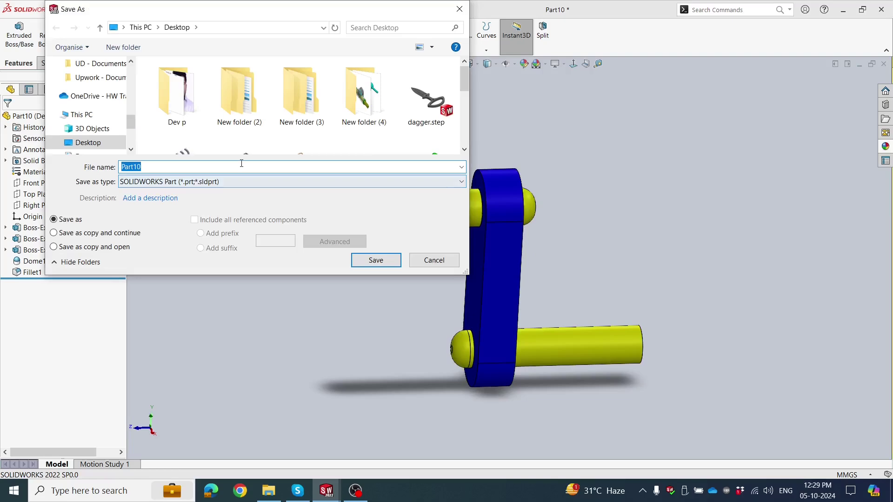
text(Arm)
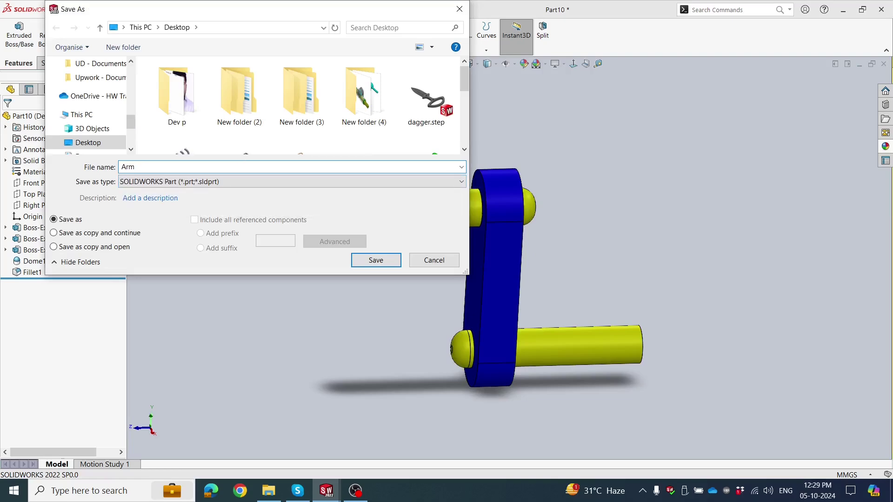
click(372, 260)
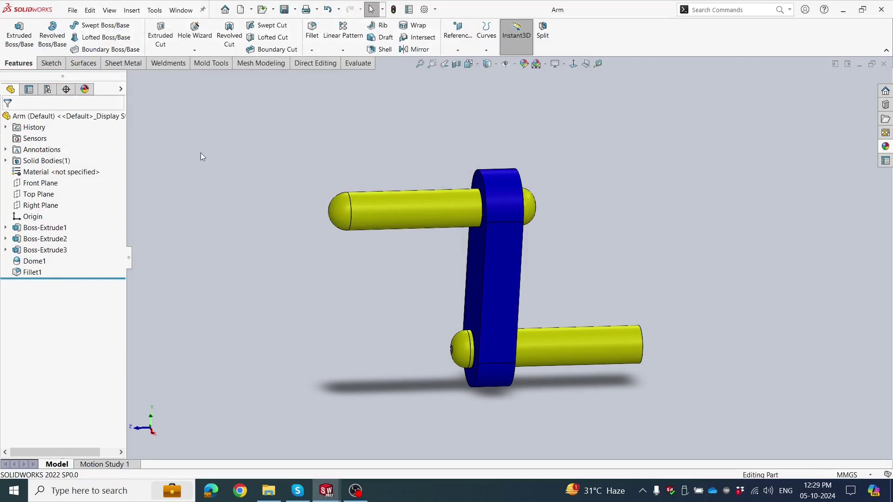
Create a new part and draw a centre rectangle at the origin on the Front Plane
click(78, 14)
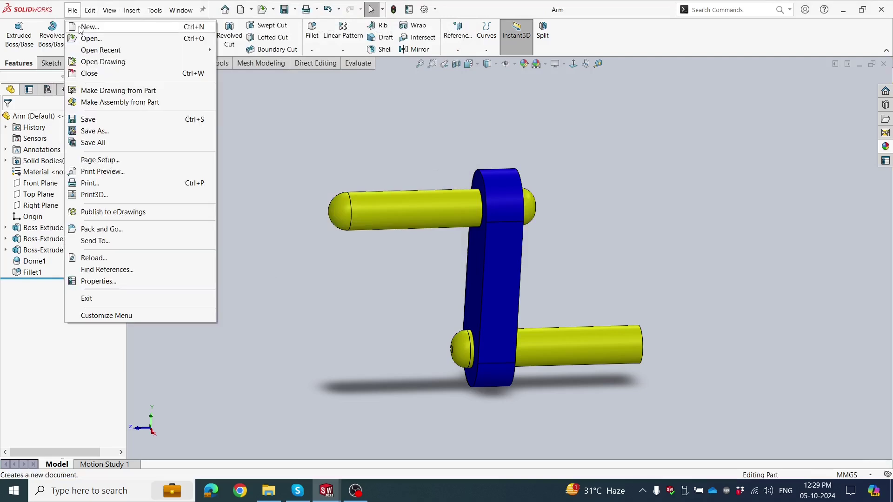
click(81, 27)
click(369, 361)
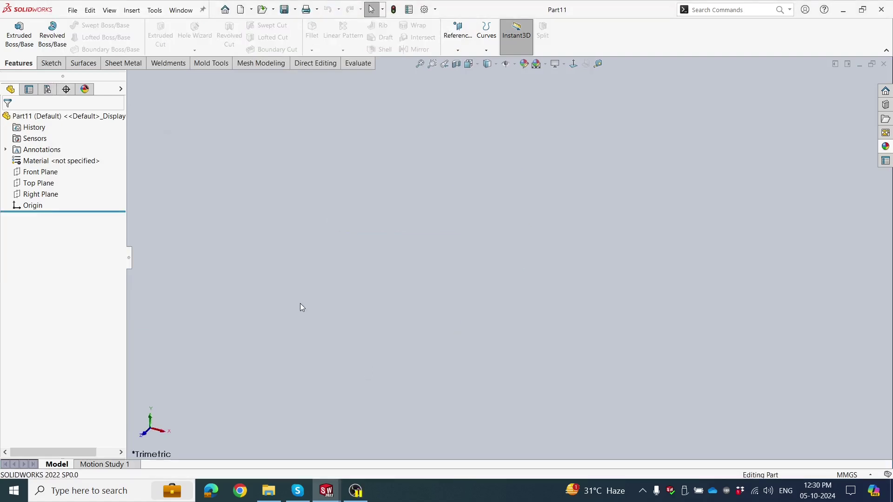
click(51, 173)
click(74, 160)
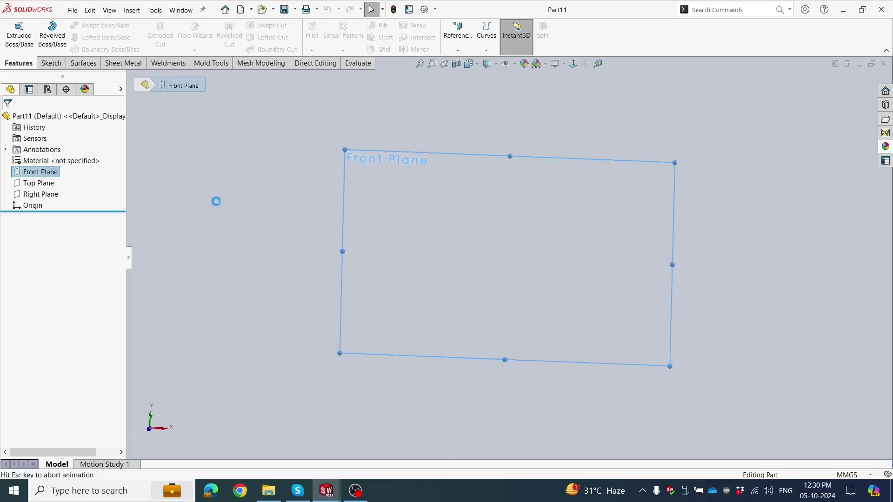
click(96, 38)
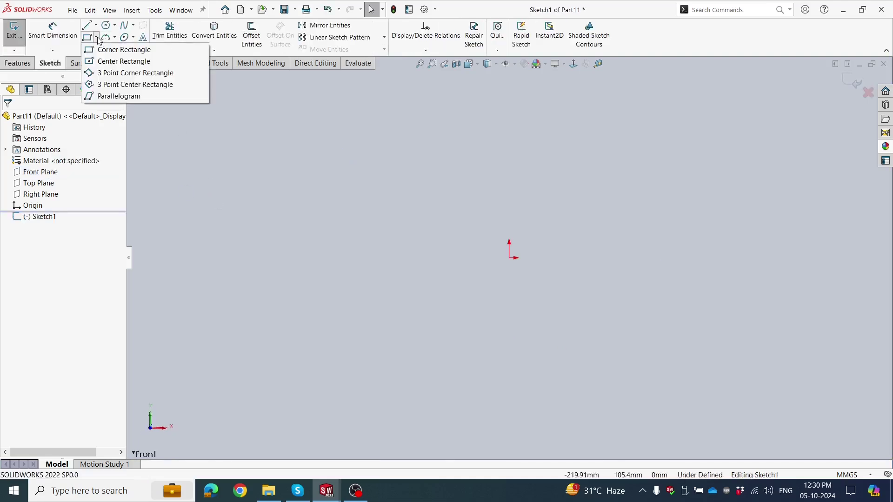
click(112, 60)
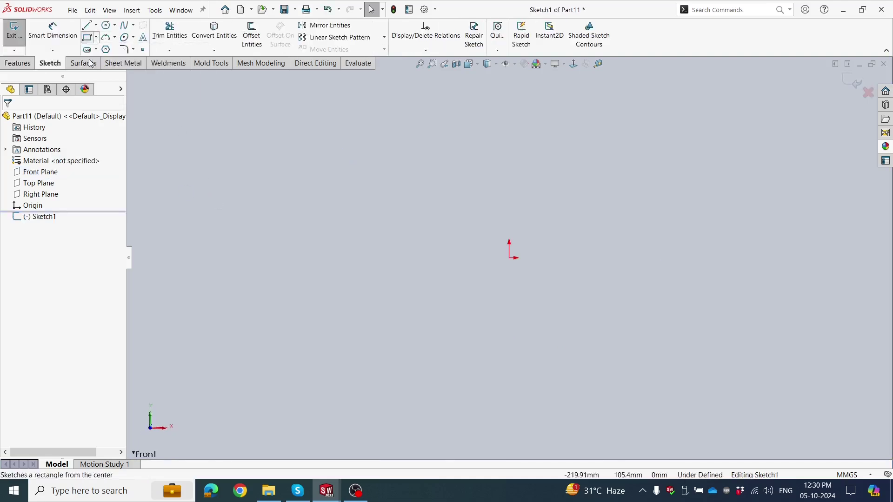
click(509, 258)
click(584, 373)
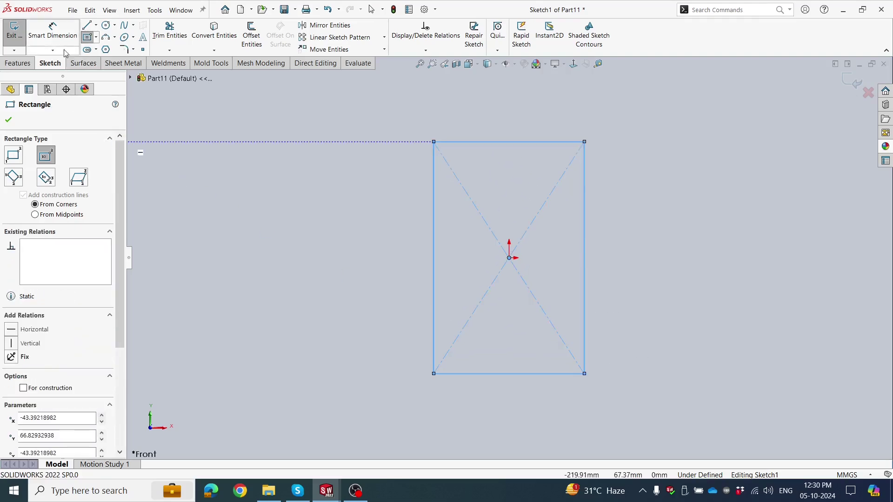
Dimension the rectangle 40 mm high and 33 mm wide, fully defining it
click(53, 30)
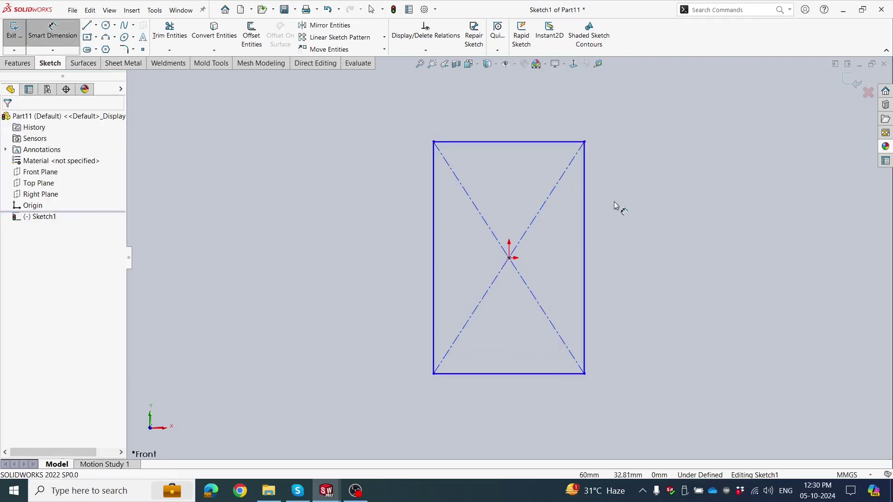
click(590, 199)
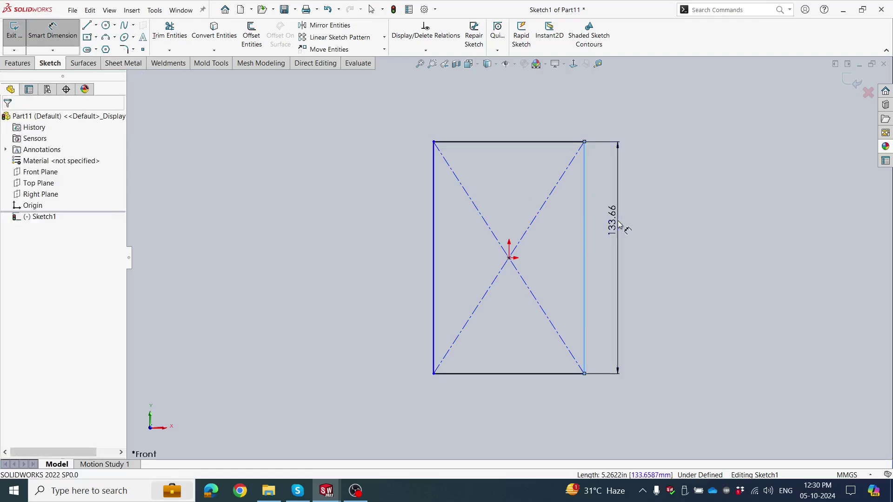
click(618, 224)
text(10)
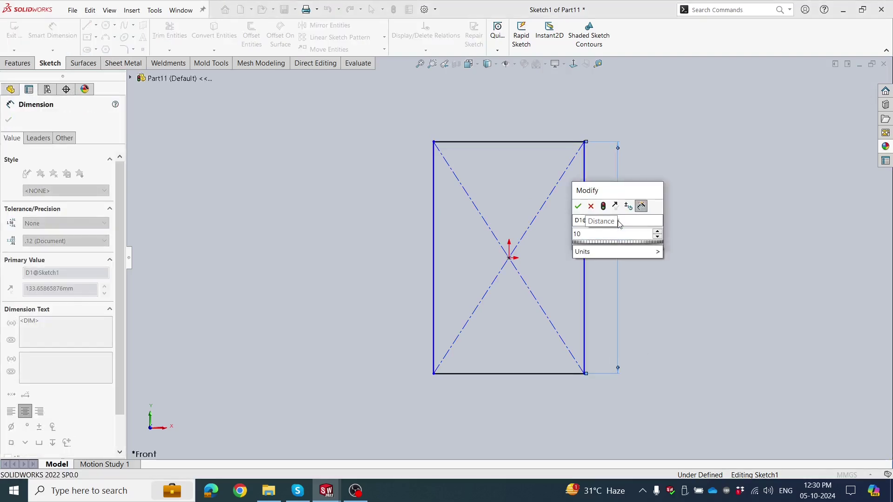
key(BackSpace)
text(40)
key(Return)
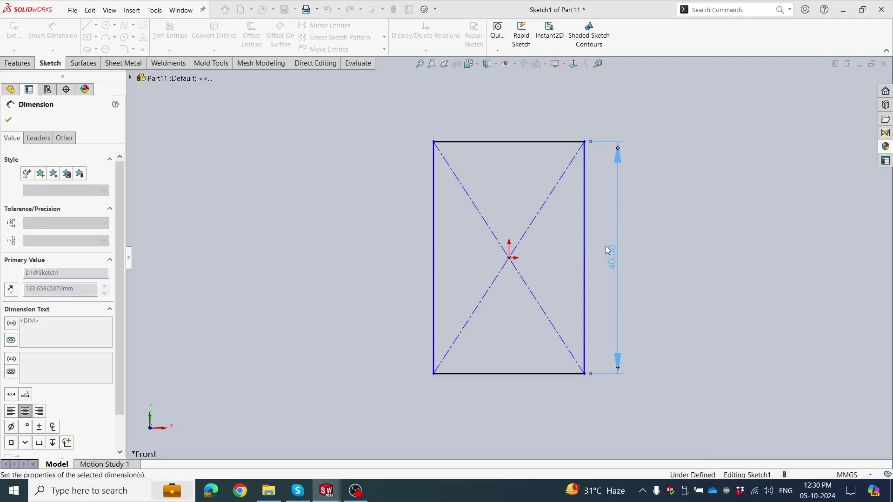
click(510, 373)
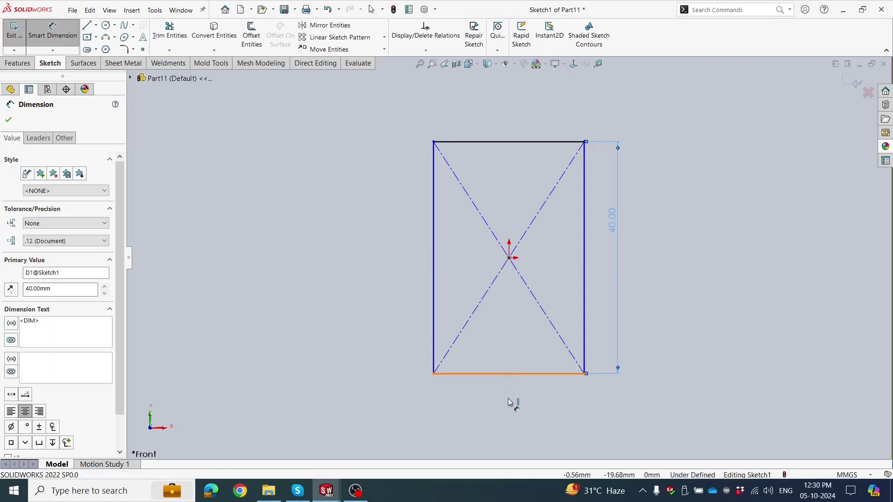
click(510, 403)
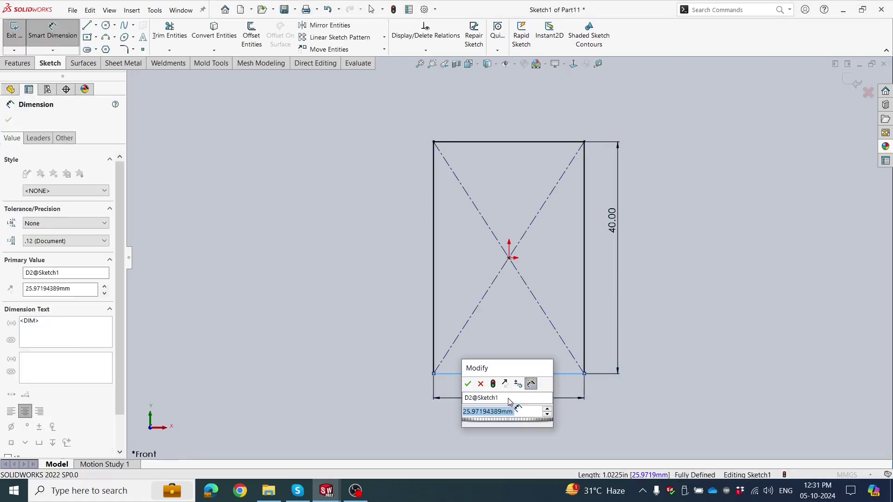
text(33)
key(Return)
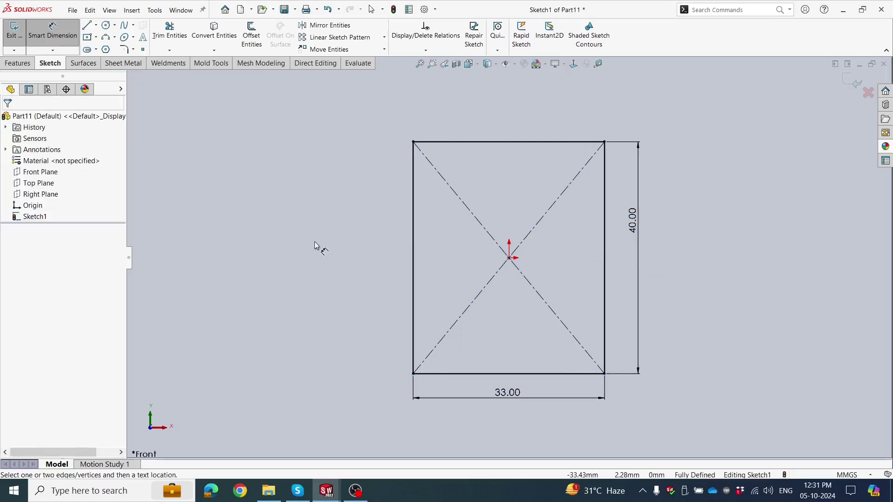
key(Escape)
Extrude the rectangle sketch to a depth of 15 mm
click(16, 43)
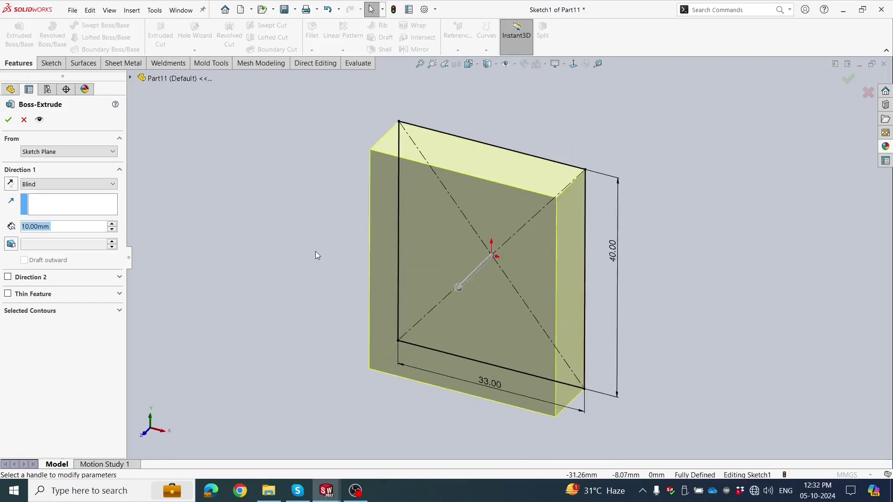
text(15)
key(Return)
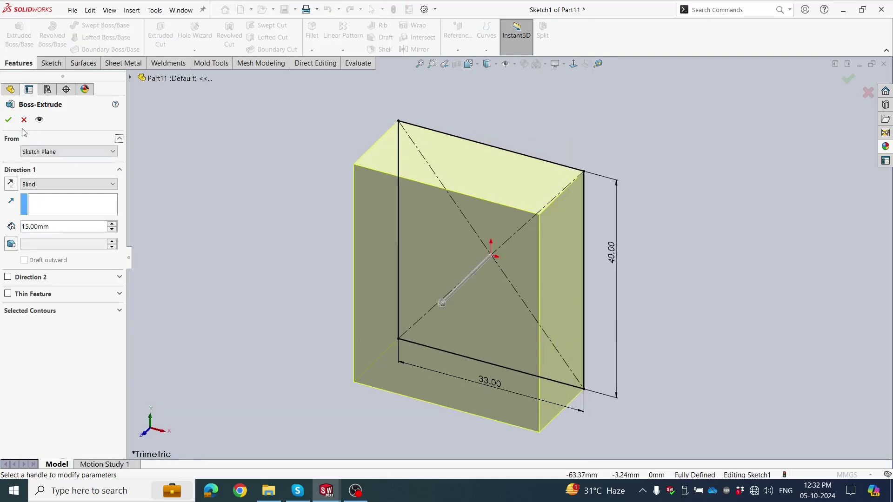
key(Return)
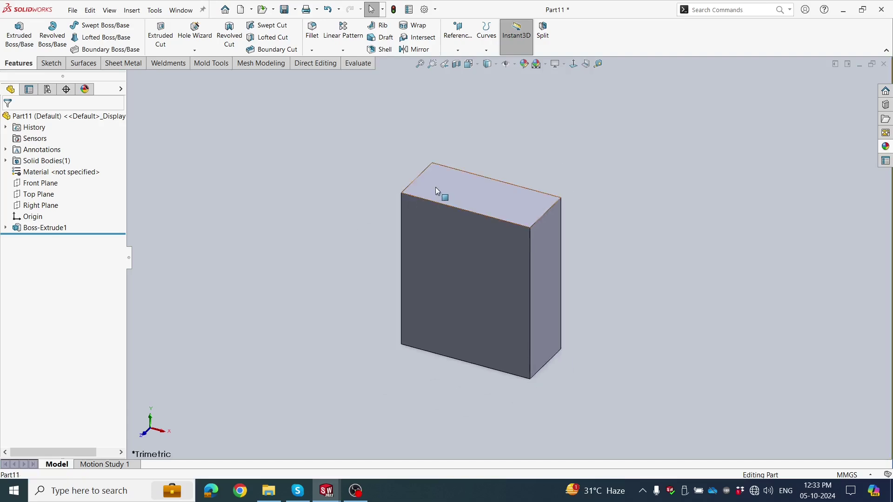
Start an ellipse sketch on the box's top face, then undo to discard it
click(495, 191)
click(476, 160)
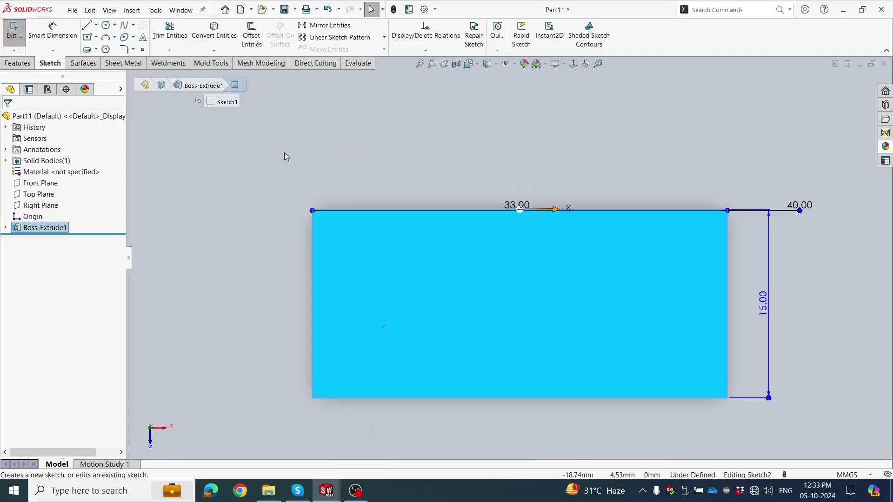
click(134, 38)
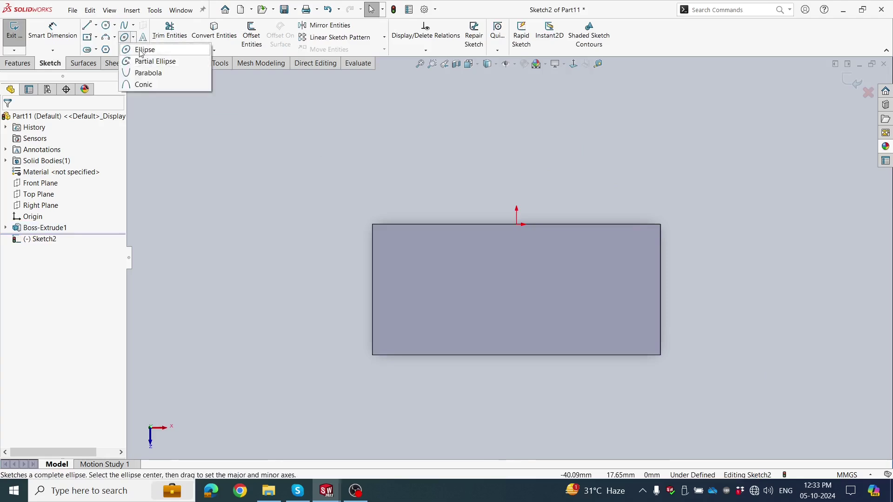
click(142, 50)
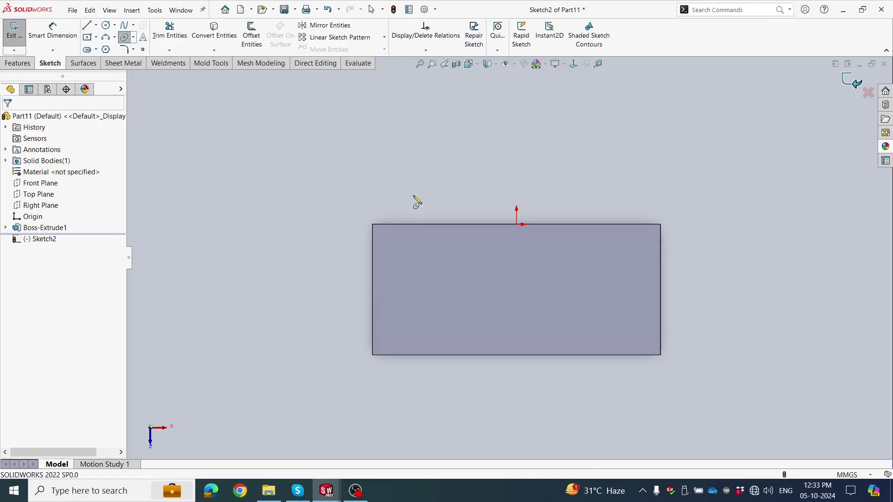
key(ctrl+z)
Edit Boss-Extrude1 so it extrudes symmetrically about the sketch plane
click(44, 228)
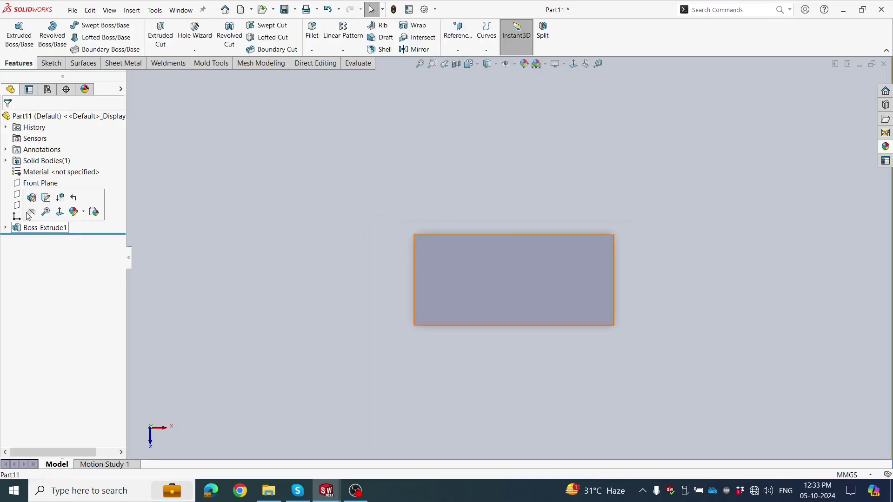
click(41, 197)
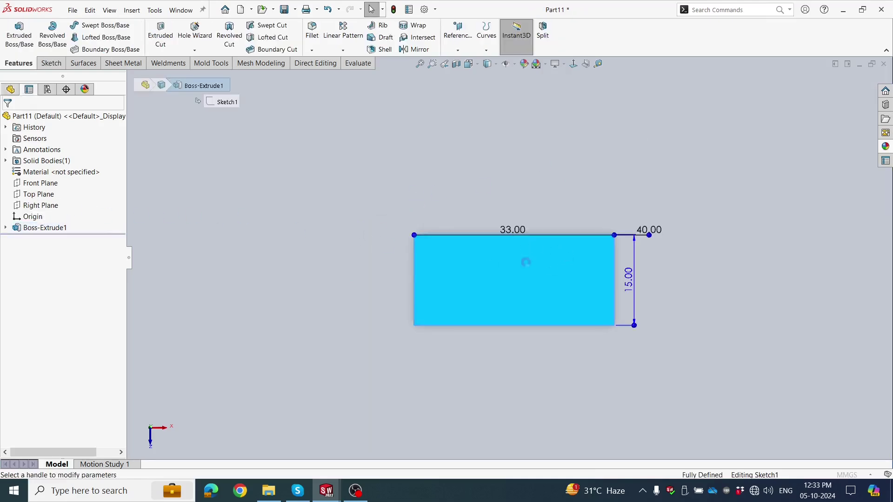
click(45, 186)
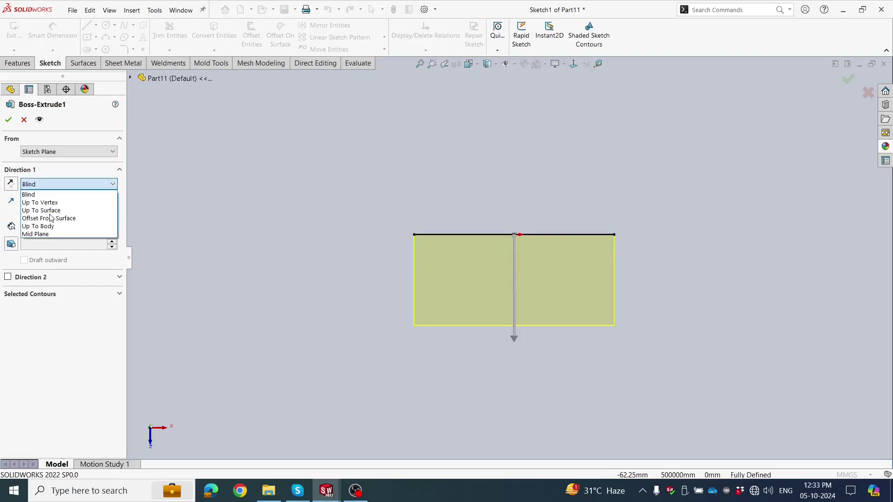
click(47, 233)
click(8, 120)
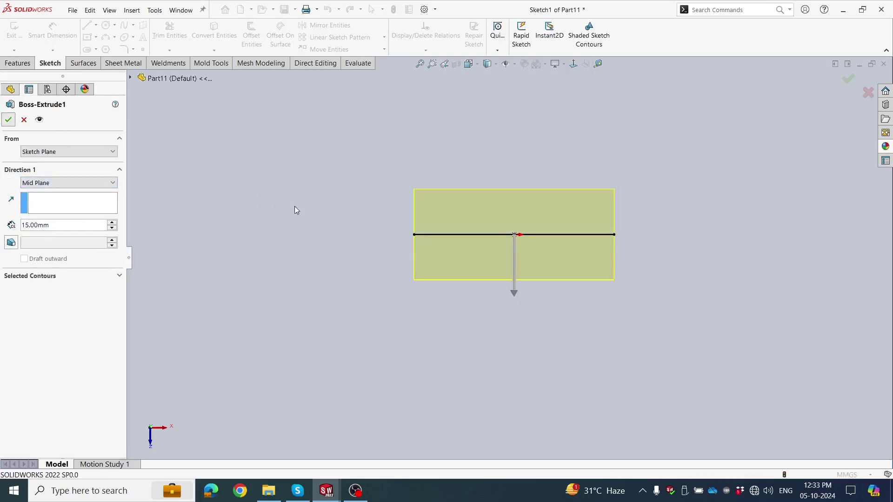
Sketch an ellipse at the origin reaching the block's right and top edges (radii 16.5, 7.5)
click(482, 221)
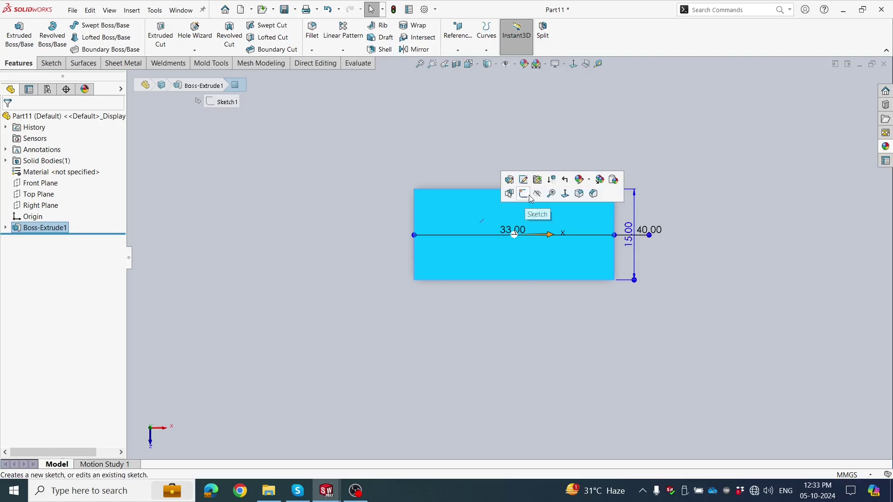
click(510, 188)
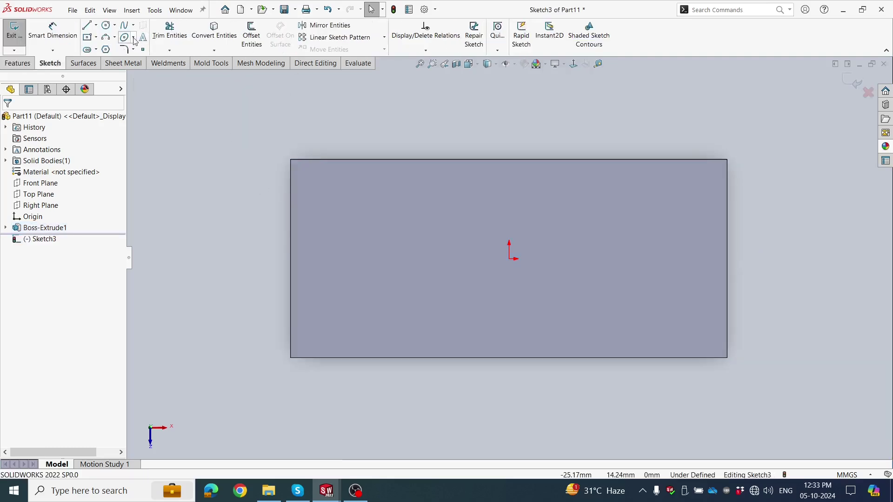
click(124, 38)
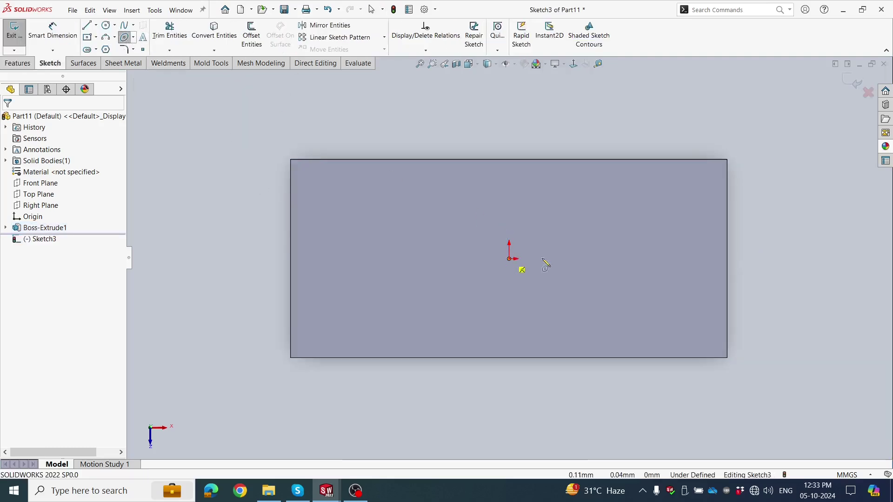
click(509, 259)
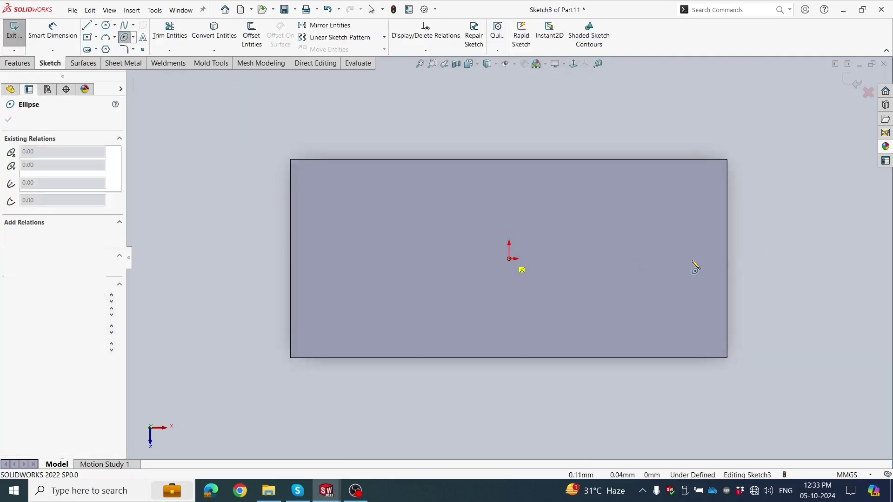
click(728, 258)
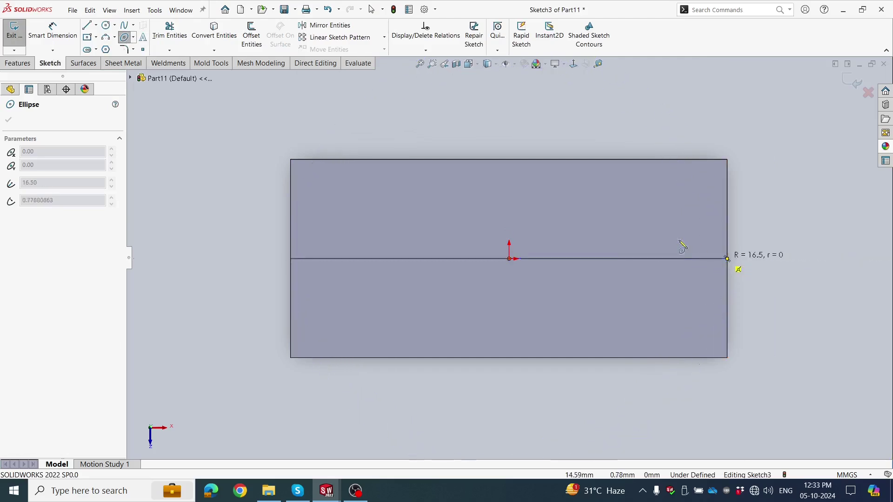
click(513, 163)
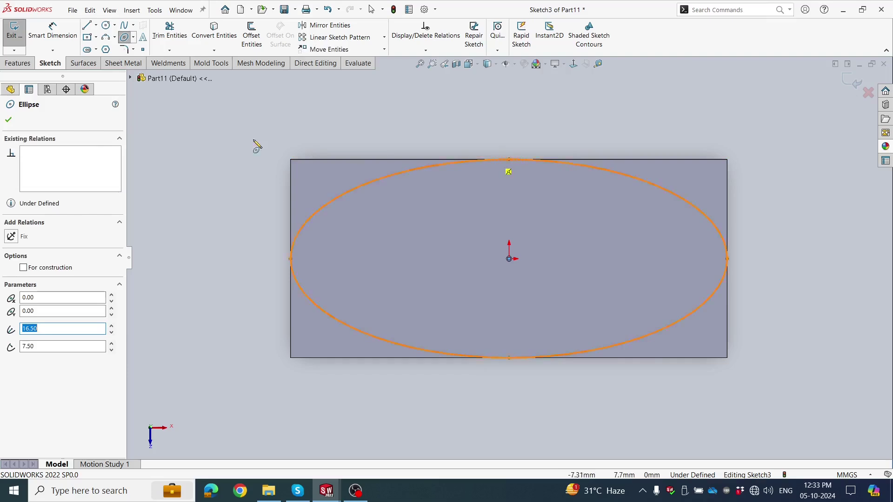
click(9, 120)
click(214, 175)
key(f)
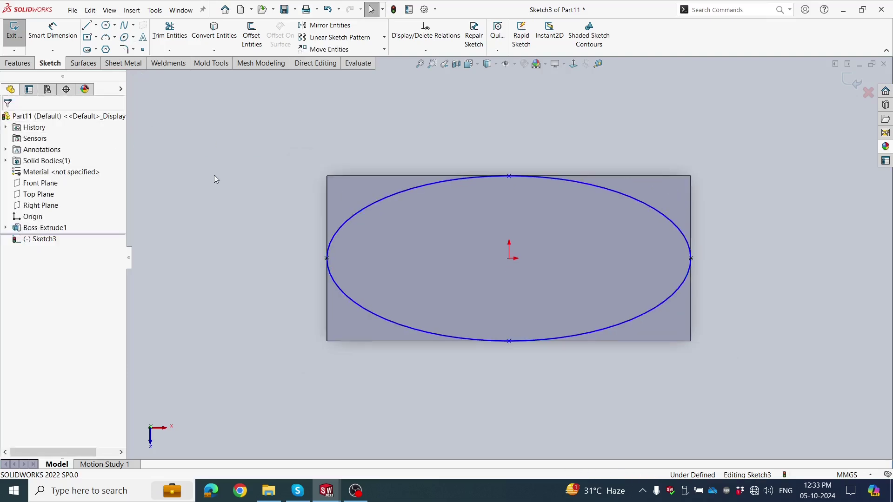
click(17, 63)
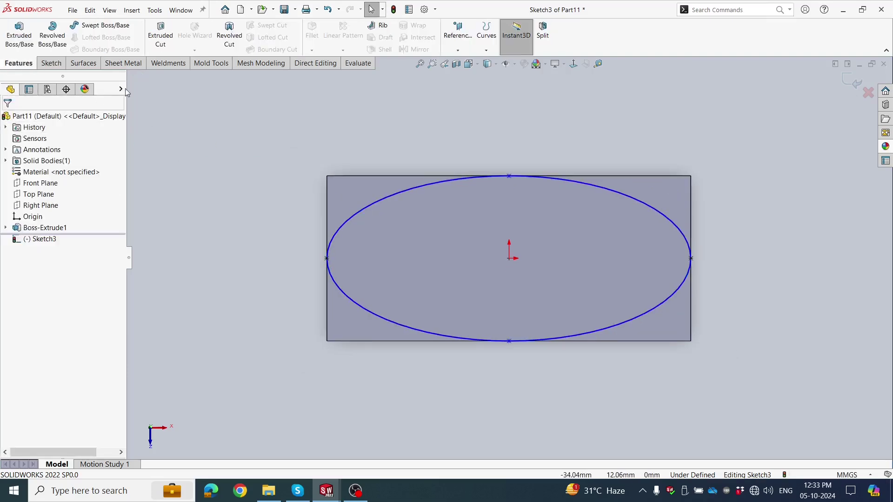
Extruded-cut outside the ellipse with Flip side to cut at 53 mm depth
click(159, 51)
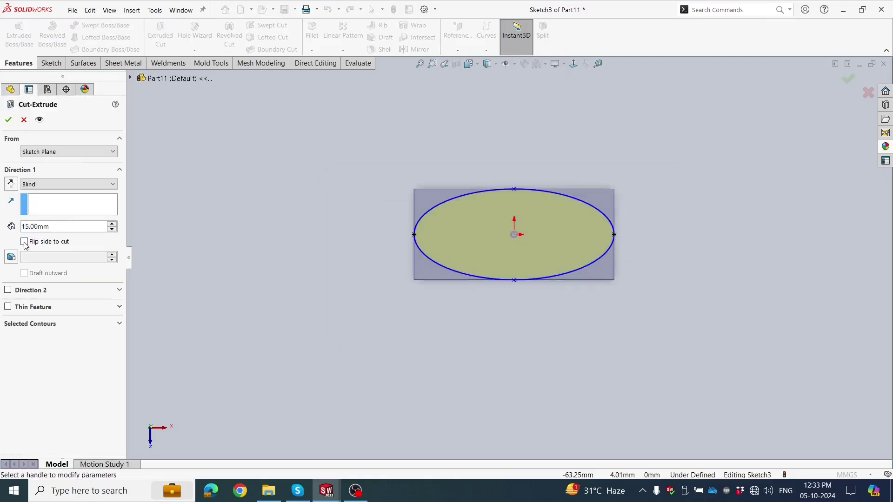
click(25, 241)
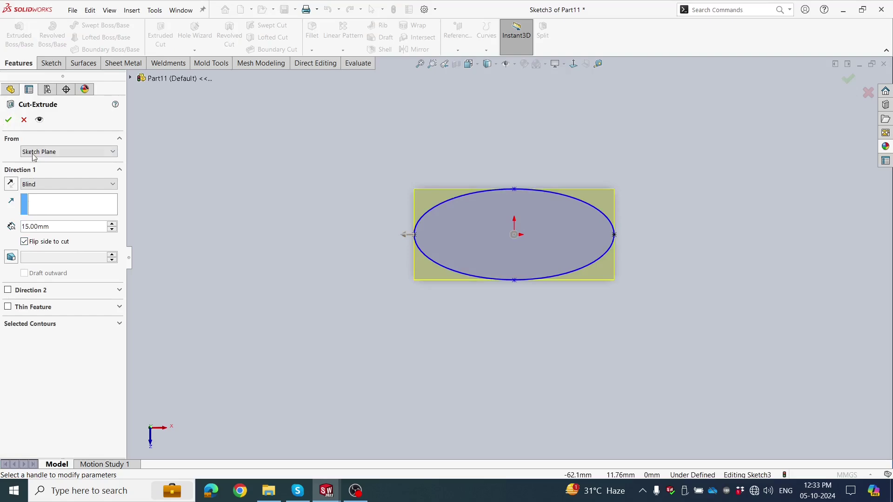
middle_drag(194, 240, 199, 153)
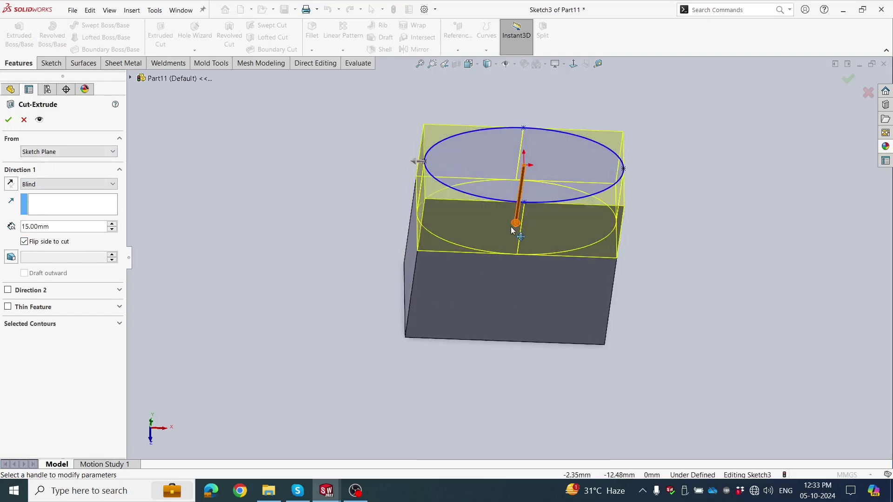
mouse_move(512, 229)
mouse_down()
mouse_move(515, 365)
mouse_move(496, 354)
mouse_up()
click(8, 120)
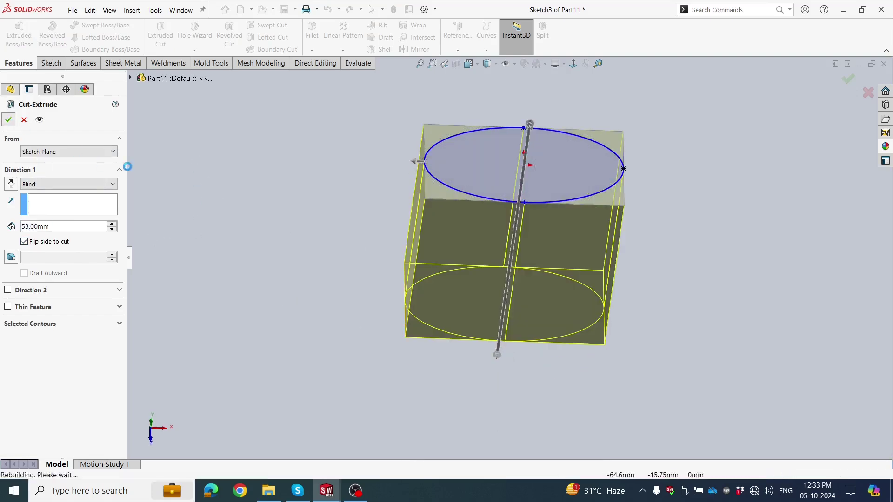
mouse_move(279, 238)
middle_down()
mouse_move(349, 187)
mouse_move(233, 207)
mouse_move(273, 194)
mouse_move(305, 243)
mouse_move(292, 228)
middle_up()
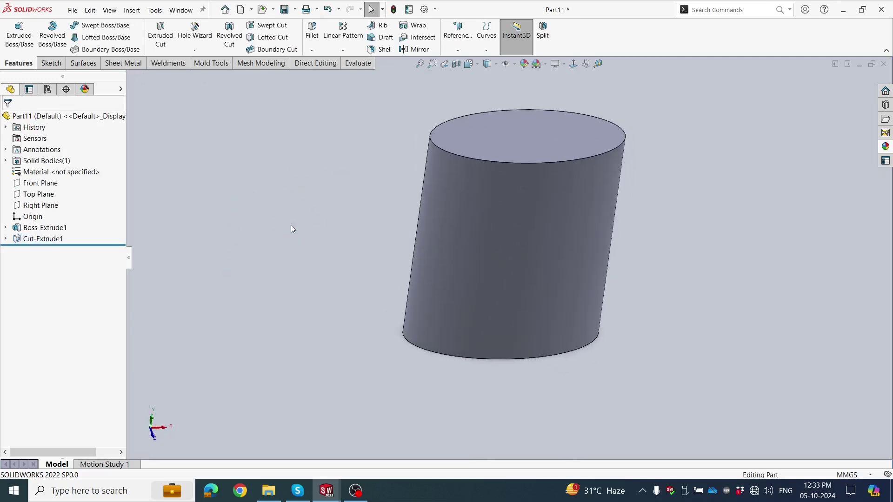
key(f)
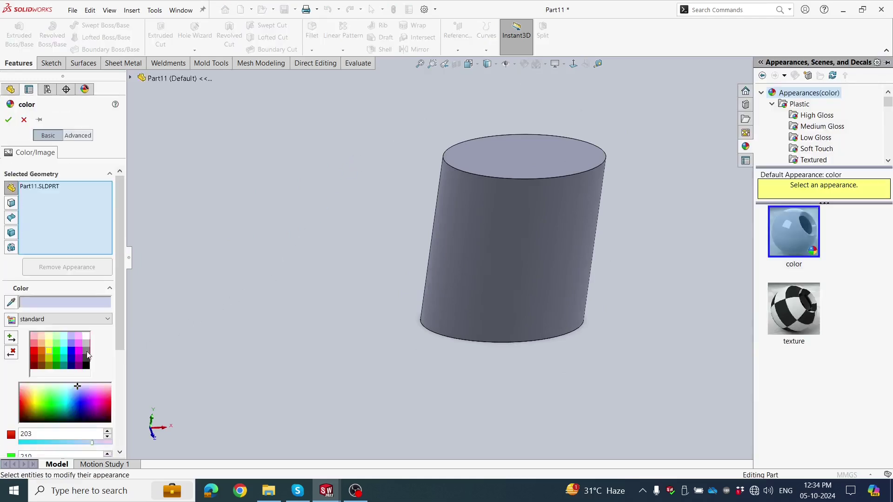
Choose red from the appearance palette, accept it, and zoom in on the part
click(34, 351)
click(8, 120)
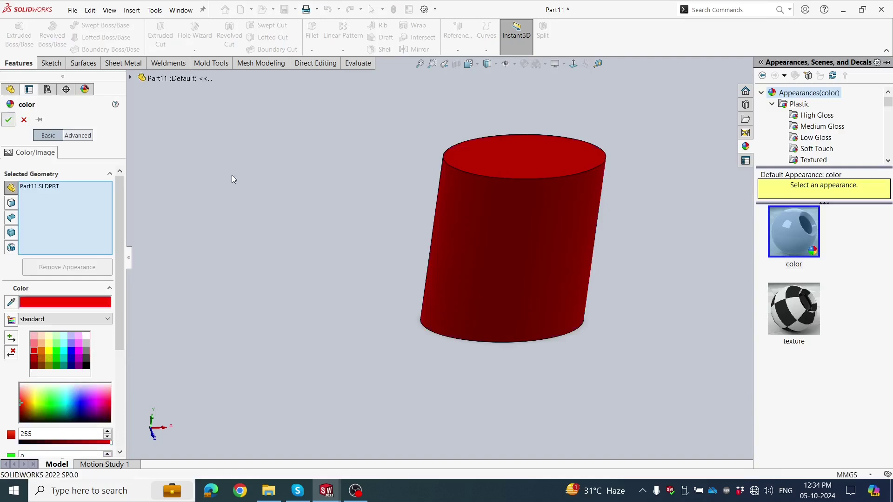
scroll(297, 314, up, 2)
scroll(298, 314, up, 1)
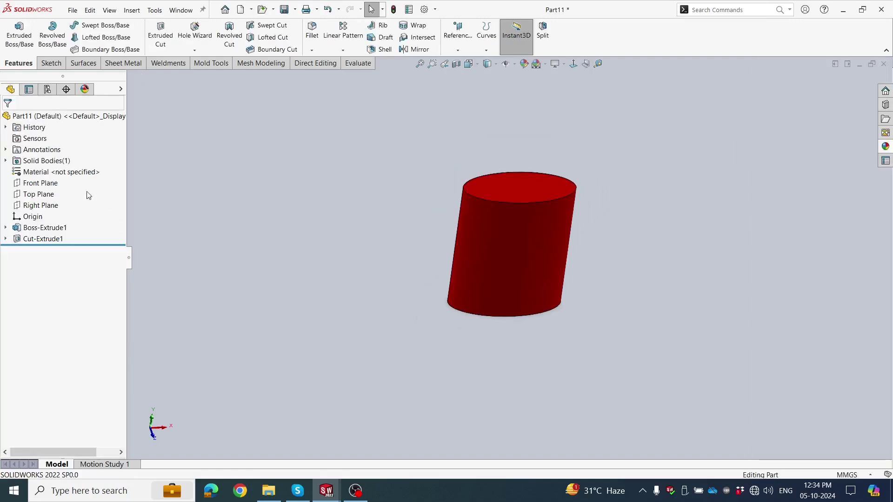
Start a sketch on the Right Plane and draw a circle near the part's top
click(40, 195)
click(55, 189)
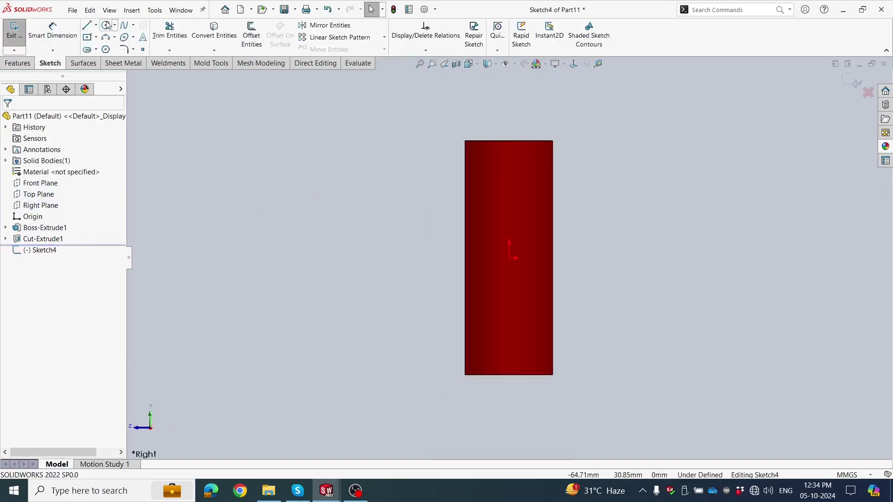
click(107, 24)
click(509, 168)
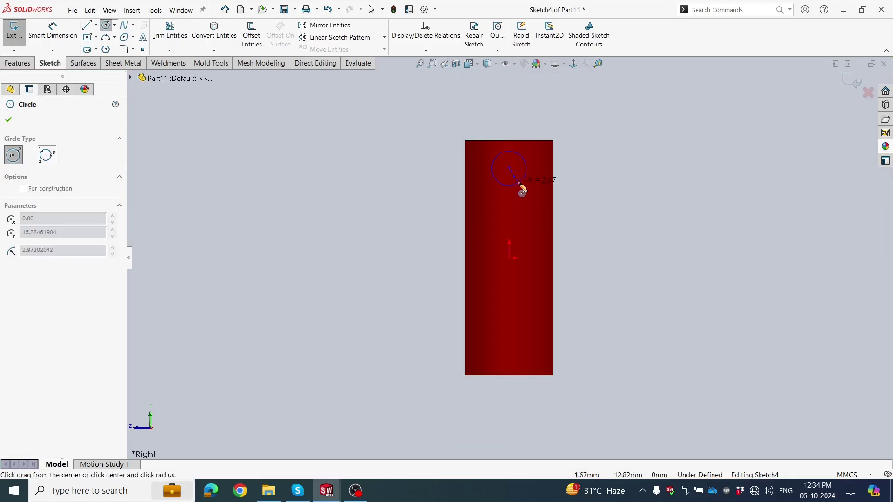
Dimension the circle to 5 mm diameter, positioned 7 mm below the top edge
click(52, 31)
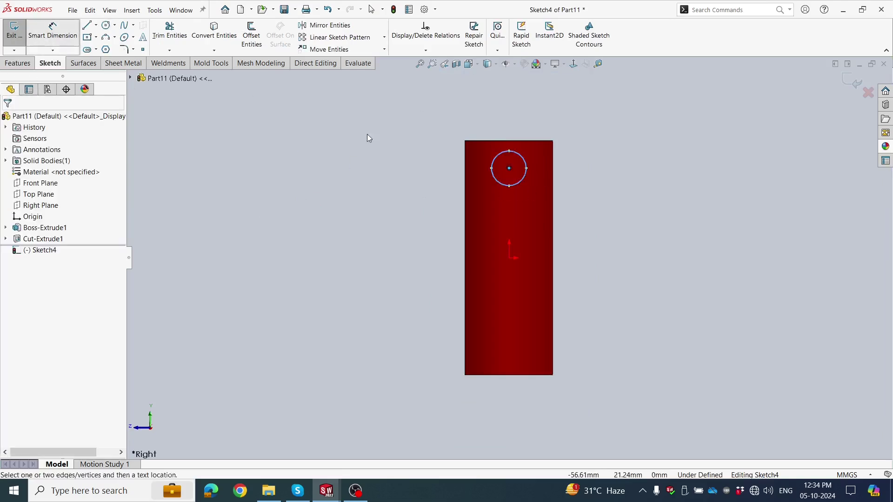
click(500, 185)
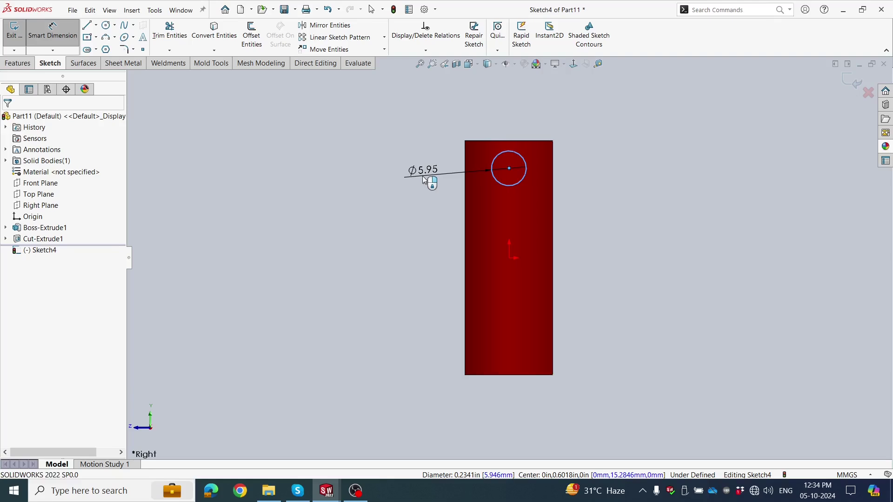
click(423, 179)
text(5.94604083mm)
key(Return)
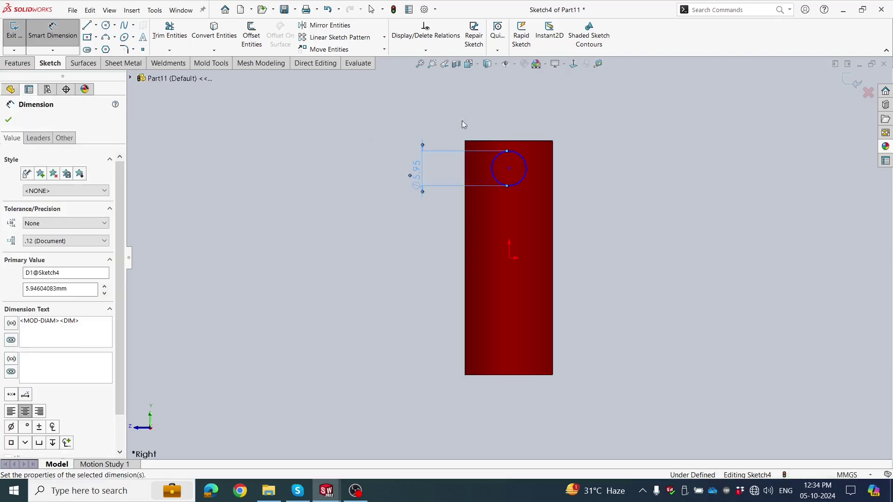
scroll(526, 145, down, 1)
click(514, 147)
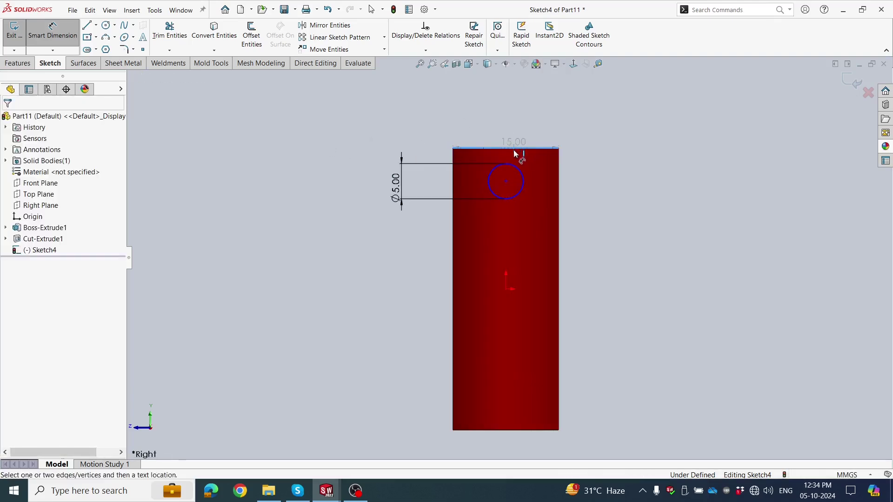
click(510, 164)
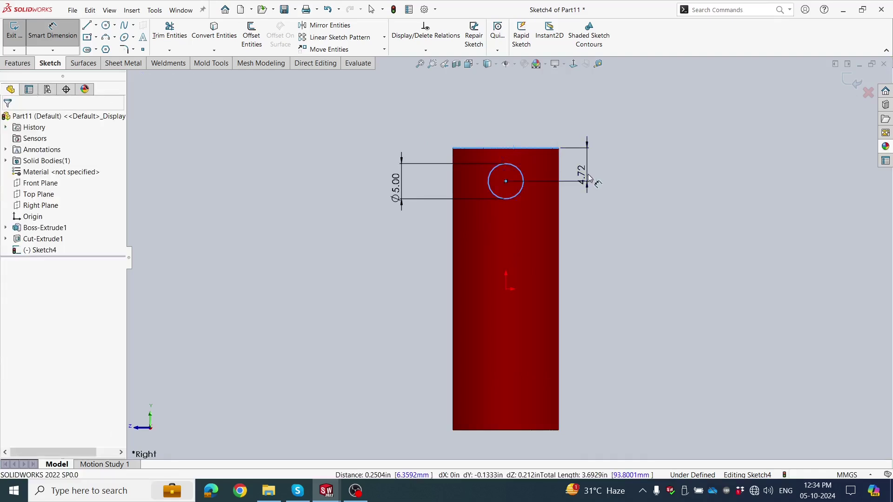
click(589, 177)
text(7)
key(Return)
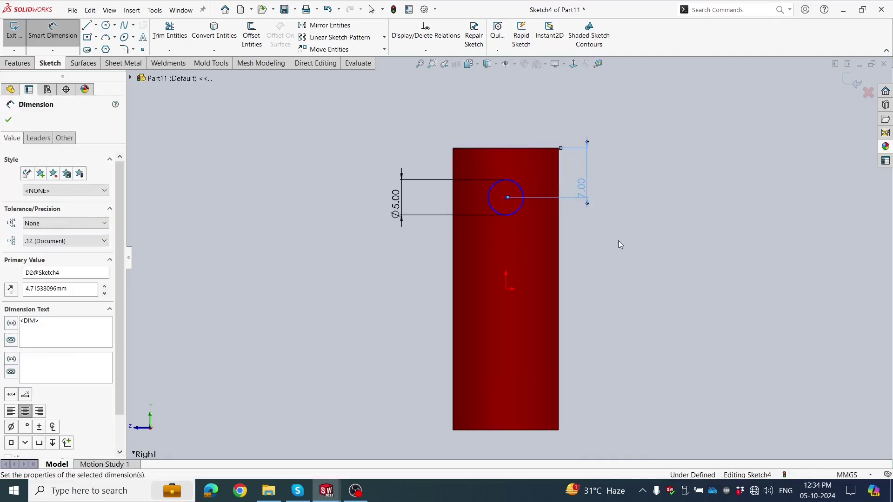
key(Escape)
key(Escape)
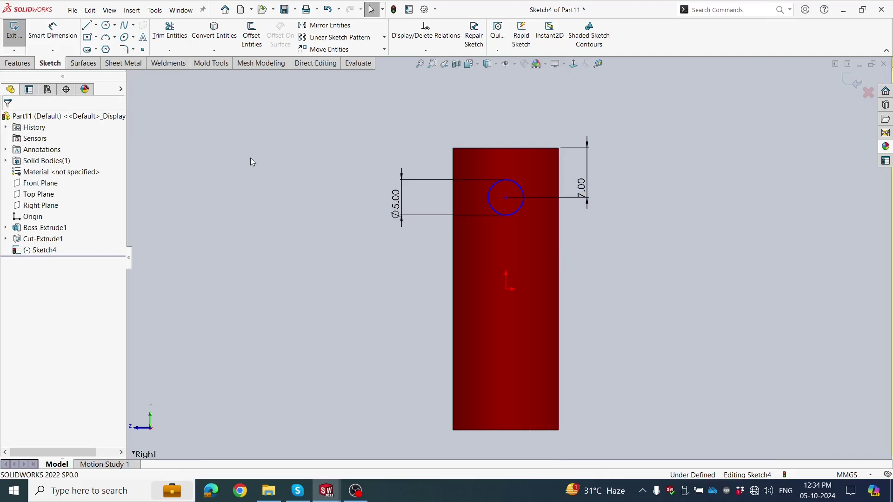
Draw a vertical construction centreline from the origin to the circle centre
scroll(598, 242, down, 1)
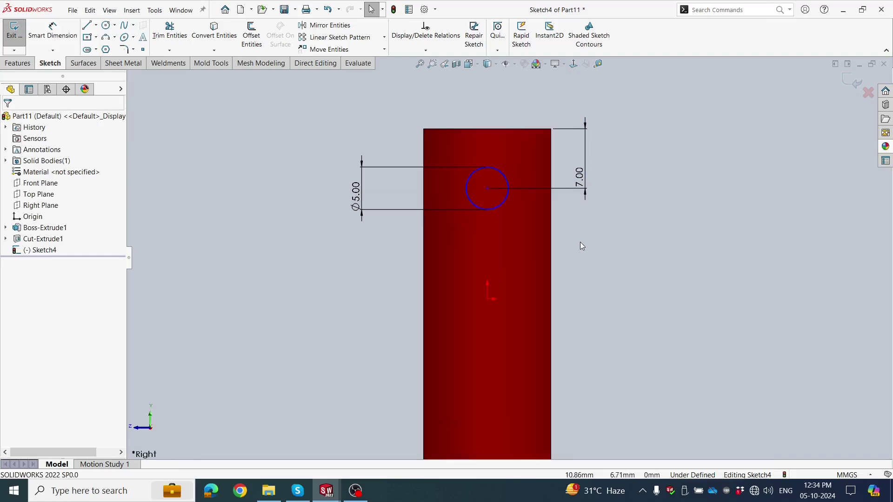
click(96, 25)
click(97, 48)
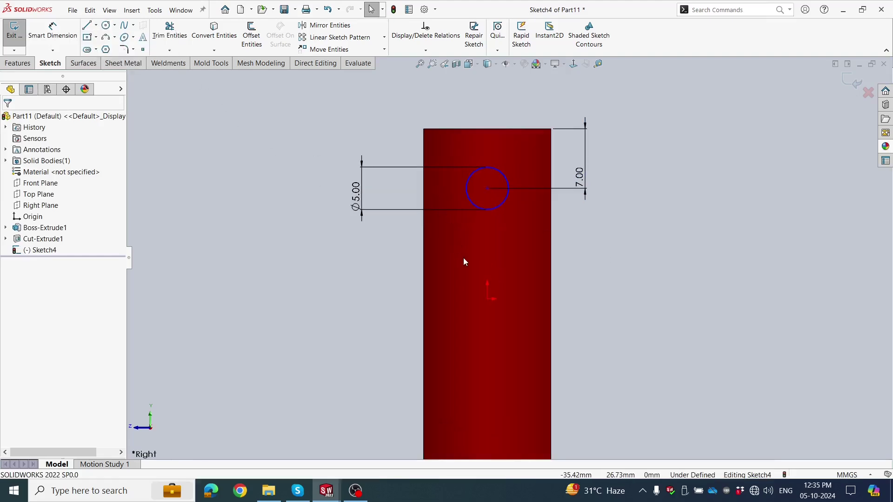
click(487, 298)
click(487, 189)
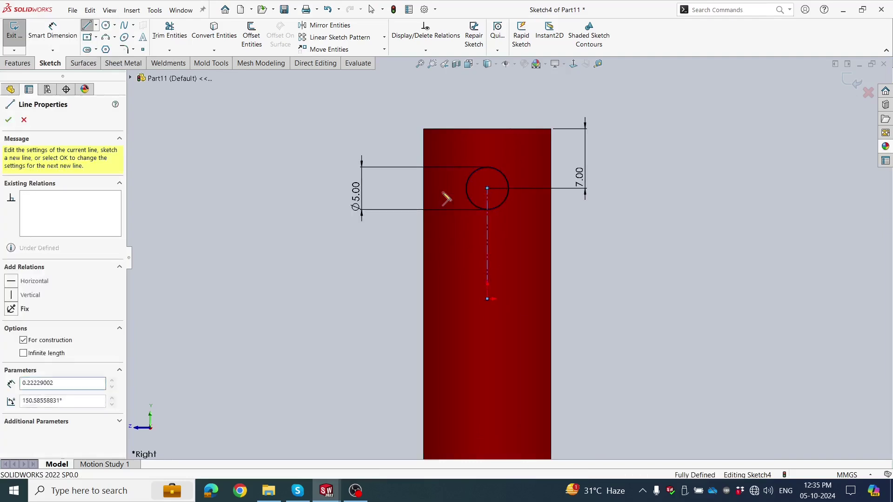
key(Escape)
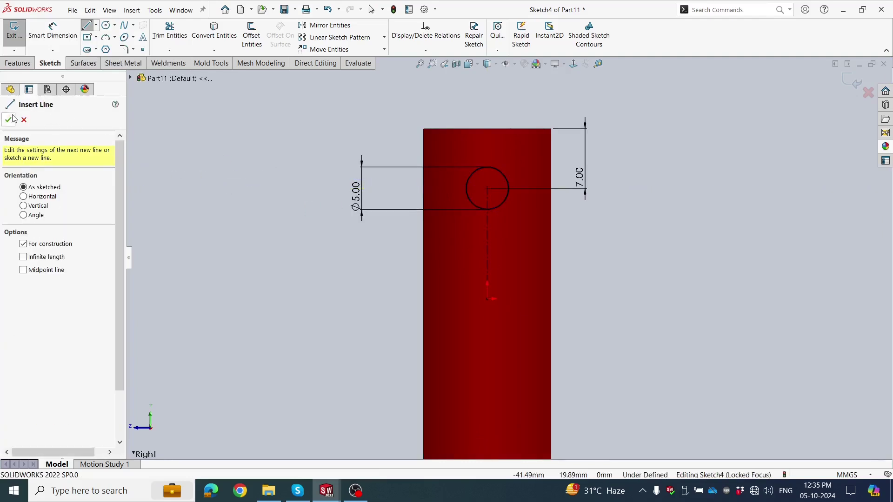
click(11, 118)
click(33, 64)
click(150, 38)
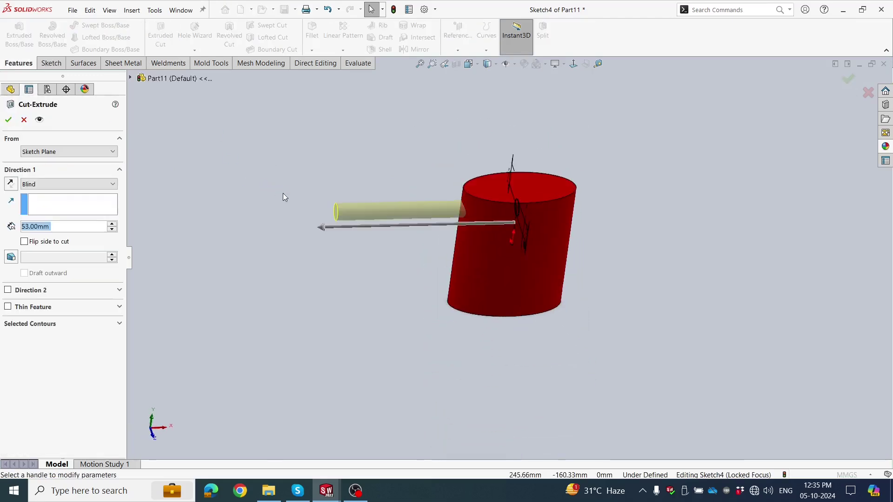
Set the Ø5 hole cut to Through All - Both, then orbit to show the top face
click(91, 184)
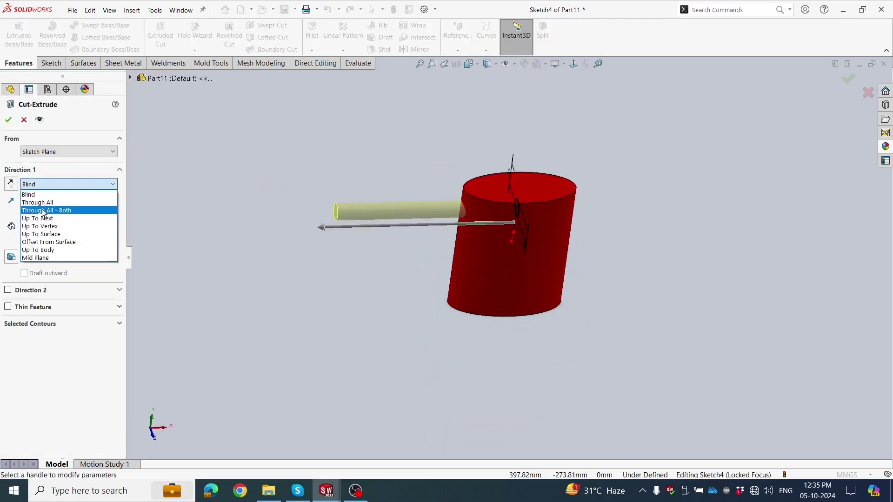
click(44, 211)
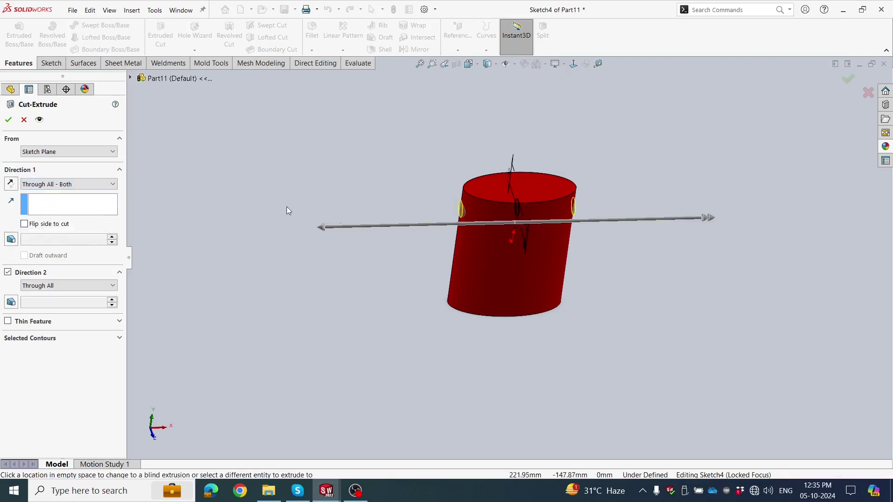
click(8, 119)
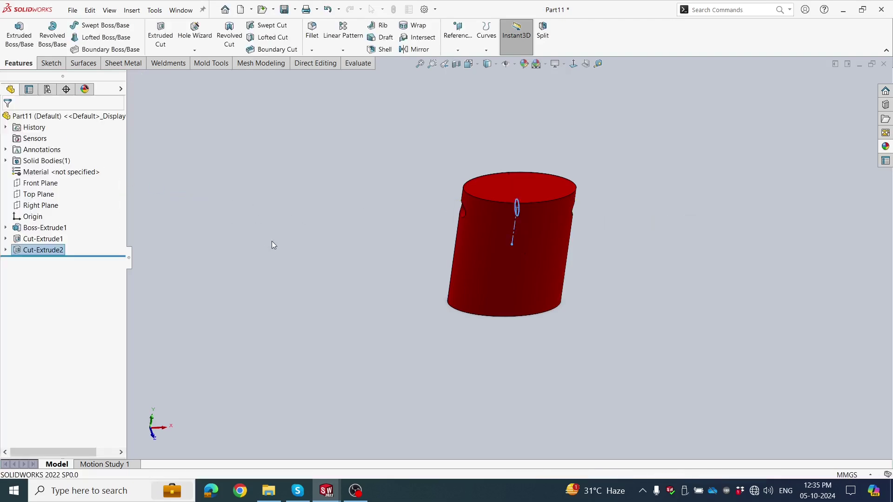
mouse_move(313, 273)
middle_down()
mouse_move(394, 205)
mouse_move(336, 216)
middle_up()
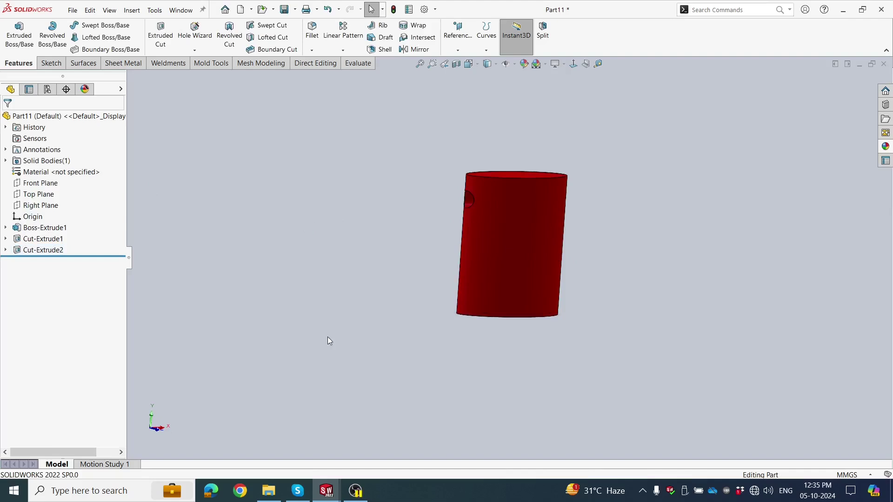
middle_drag(332, 282, 473, 228)
Sketch a 5 mm diameter circle at the origin on the block's top face
click(492, 191)
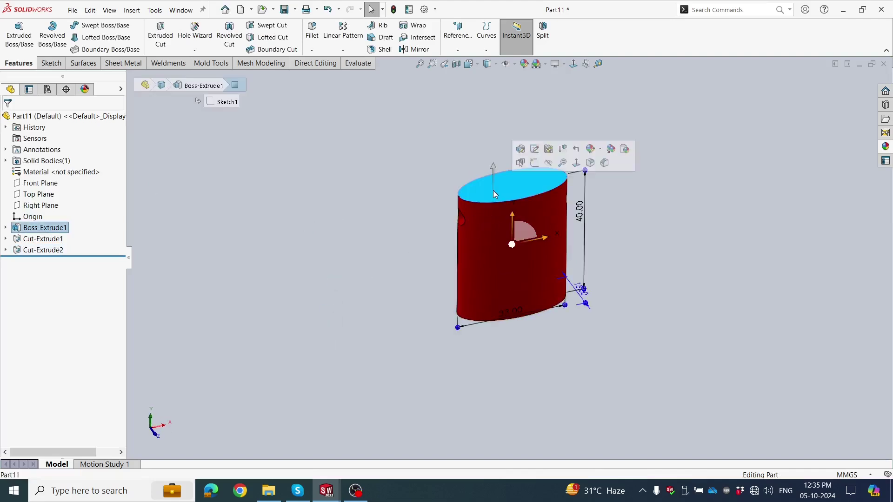
click(535, 164)
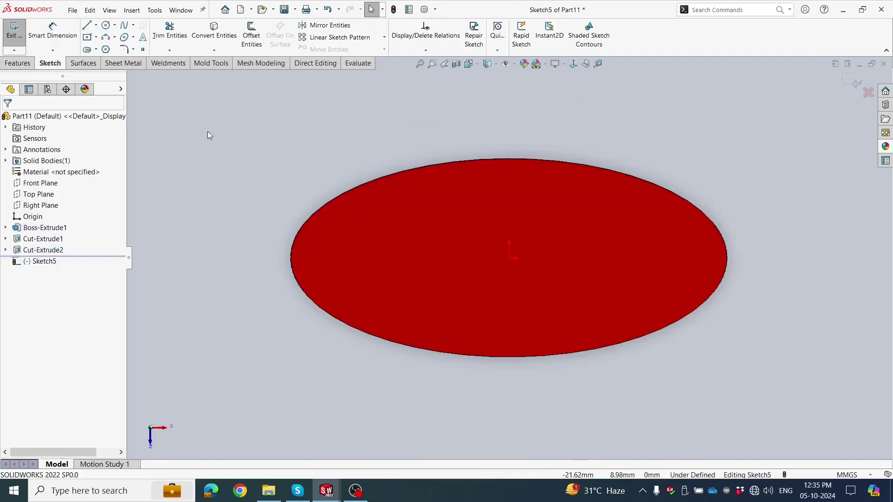
click(110, 28)
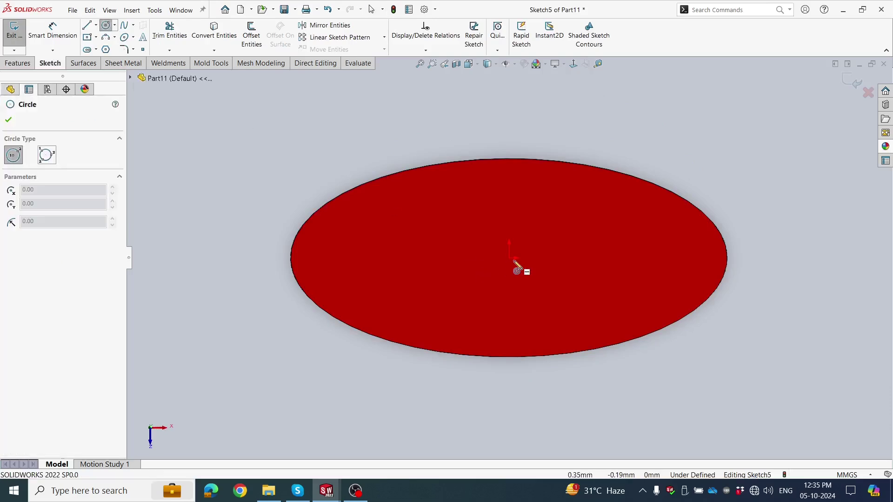
click(509, 258)
click(454, 258)
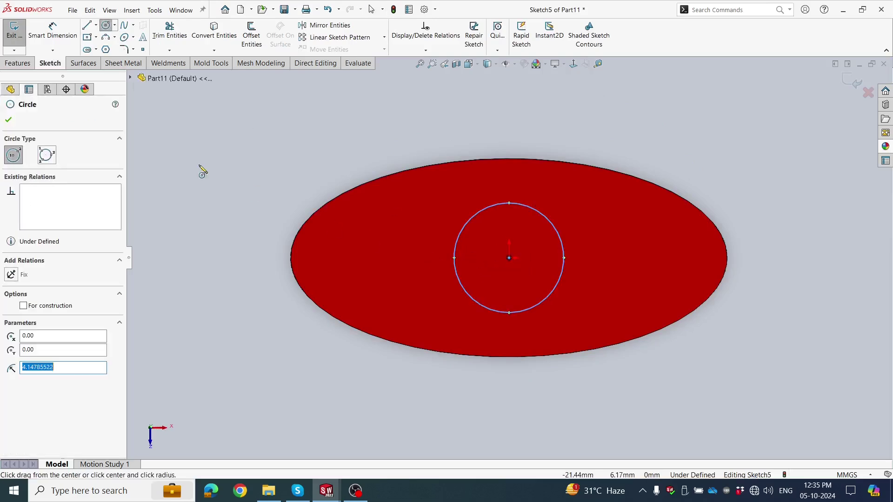
click(53, 30)
click(472, 217)
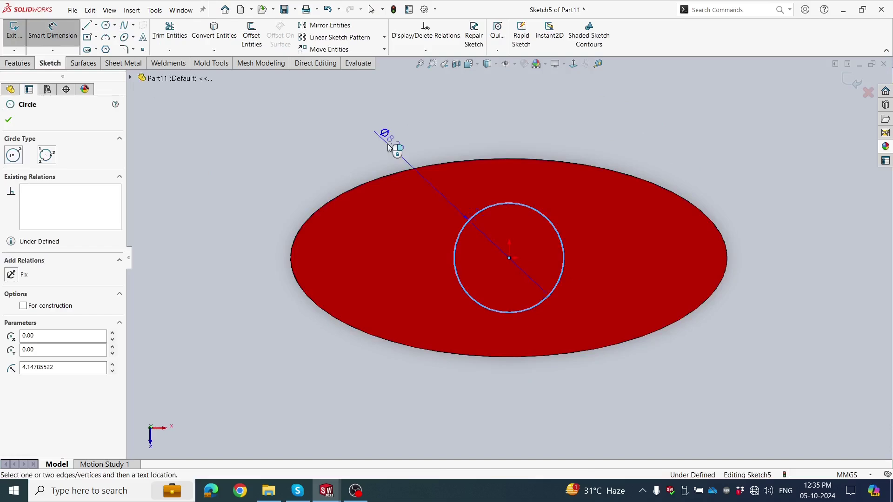
click(389, 146)
text(5)
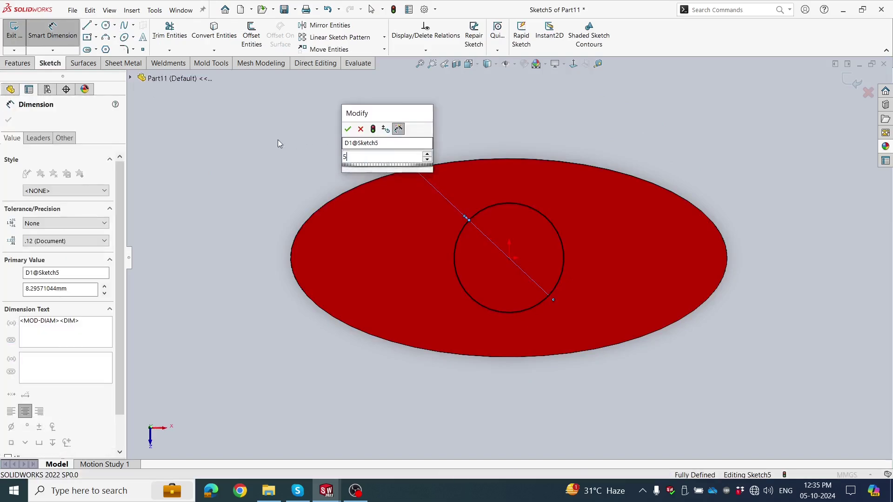
key(Return)
Extrude the circle 15 mm upward to form the post
click(19, 63)
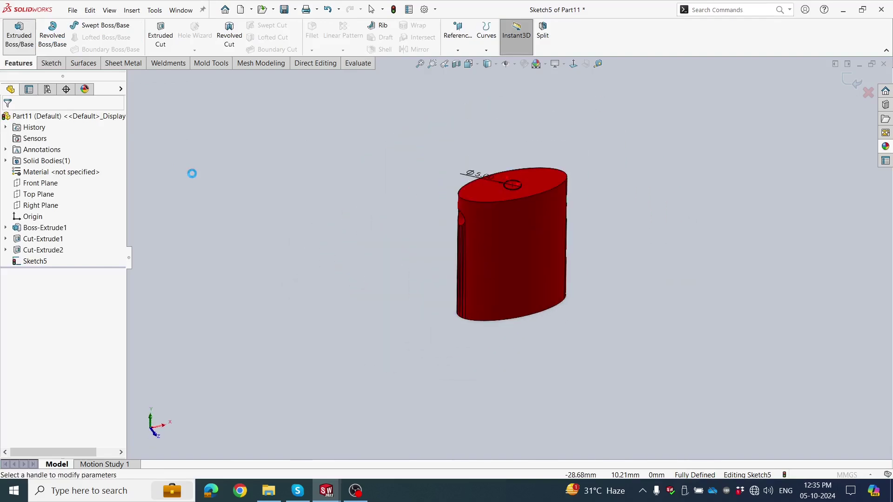
text(15)
key(Return)
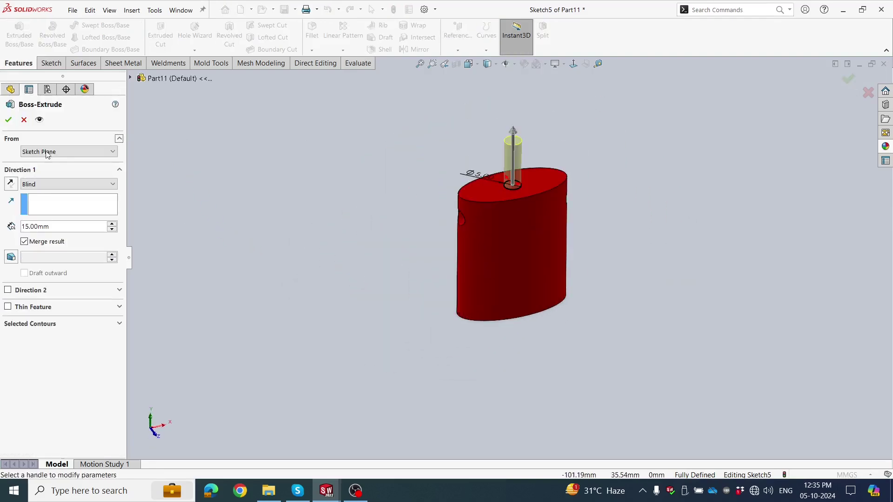
click(8, 120)
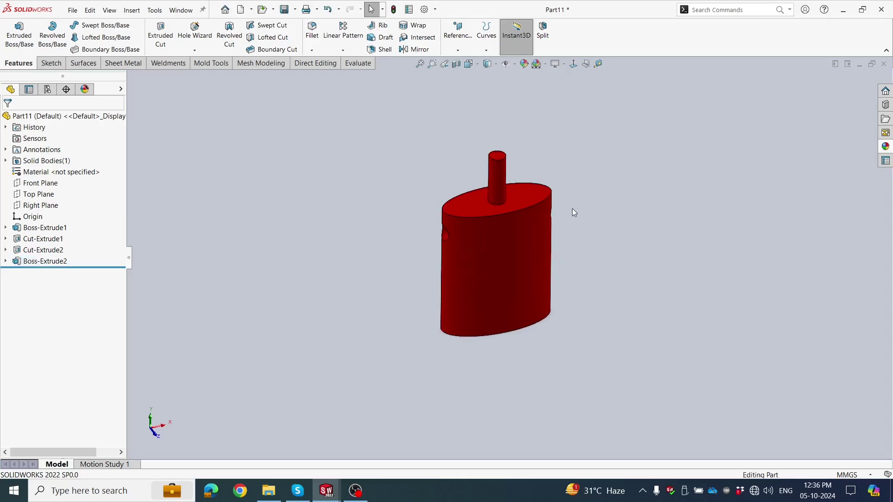
middle_drag(572, 208, 571, 249)
On the post top, sketch a circle at the origin with a 15 mm diameter
scroll(484, 168, down, 2)
click(484, 181)
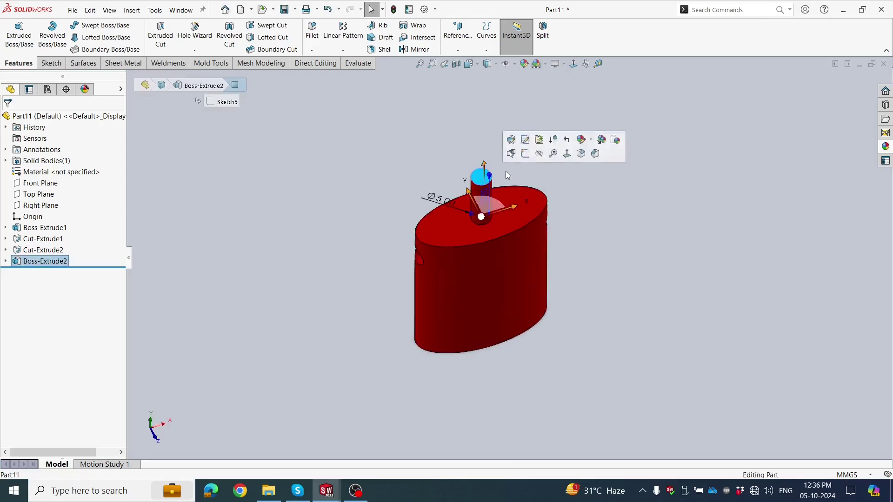
click(525, 154)
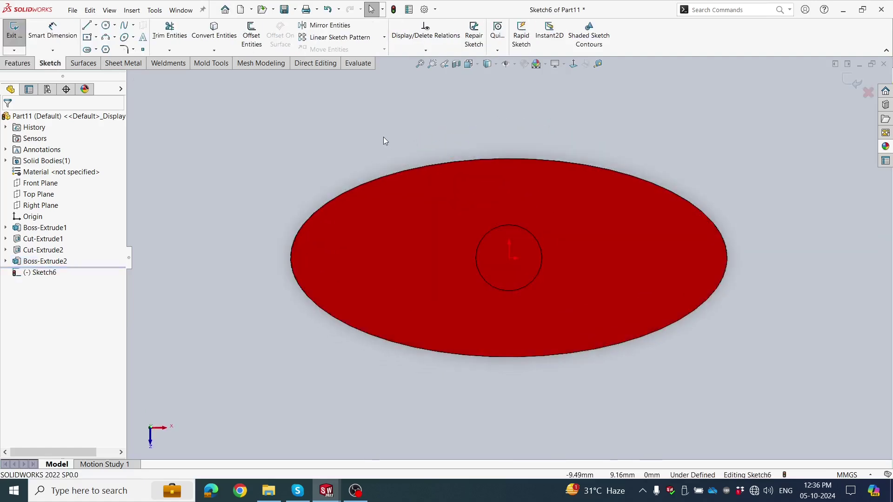
click(514, 267)
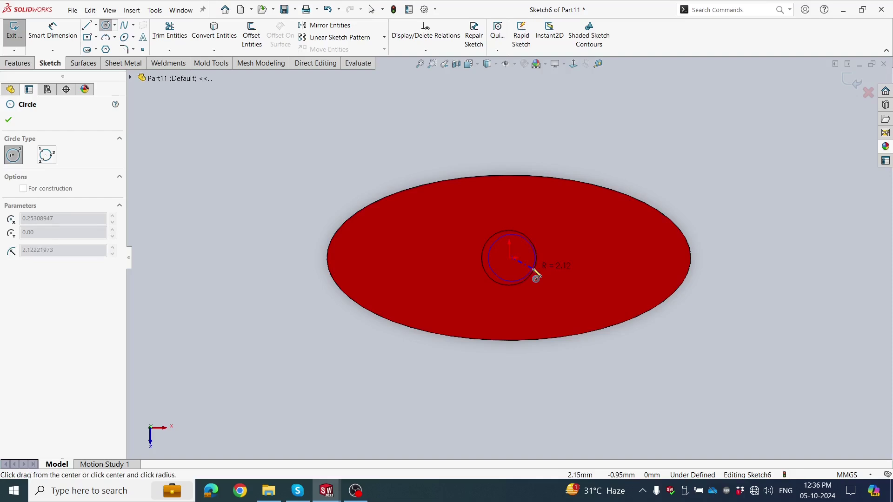
key(Escape)
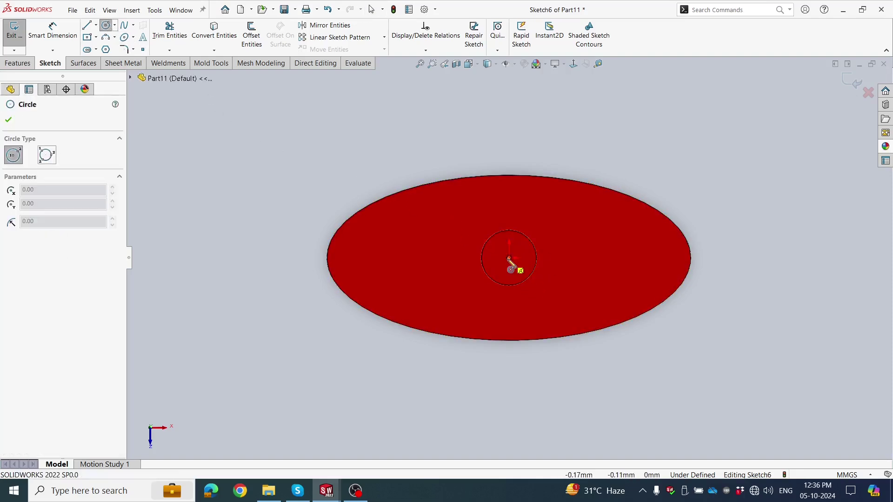
click(509, 258)
click(586, 257)
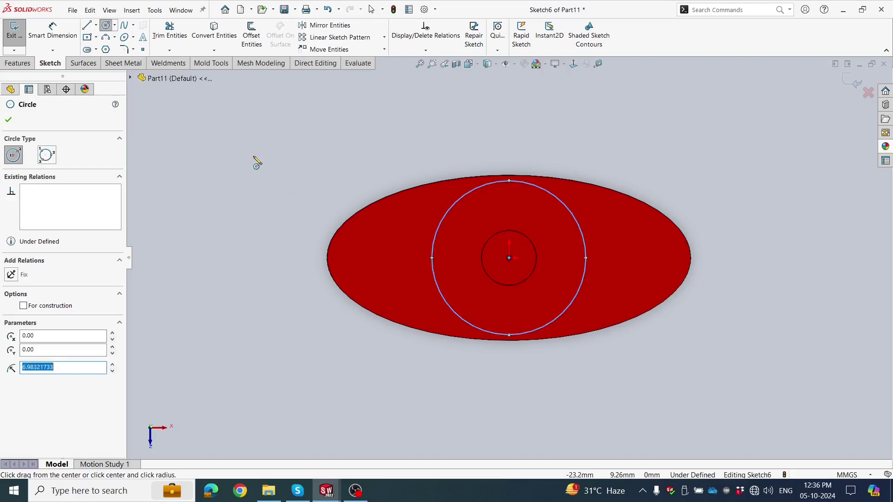
click(8, 121)
click(55, 40)
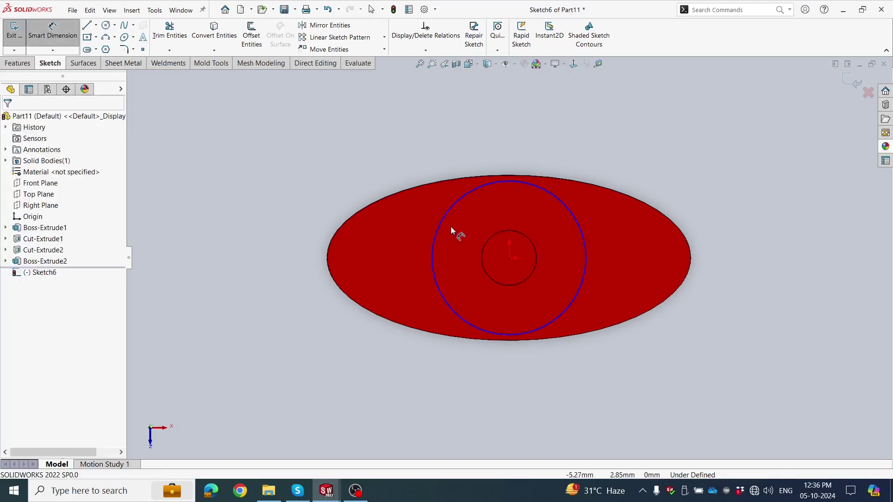
click(443, 216)
click(383, 165)
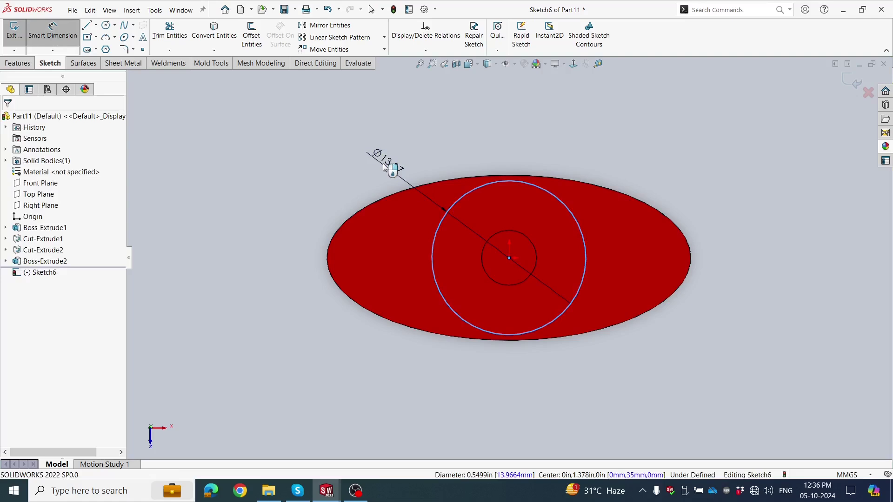
text(15)
key(Return)
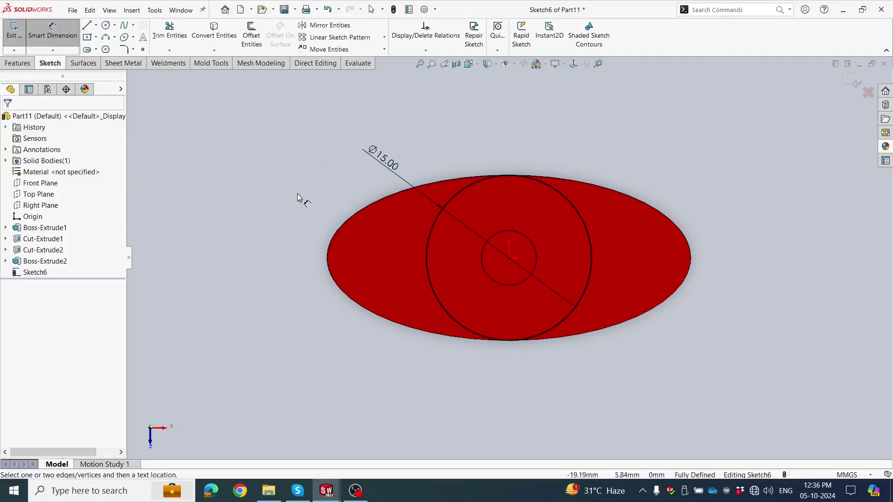
Draw a vertical line through the circle's centre and trim away the right arc
click(86, 26)
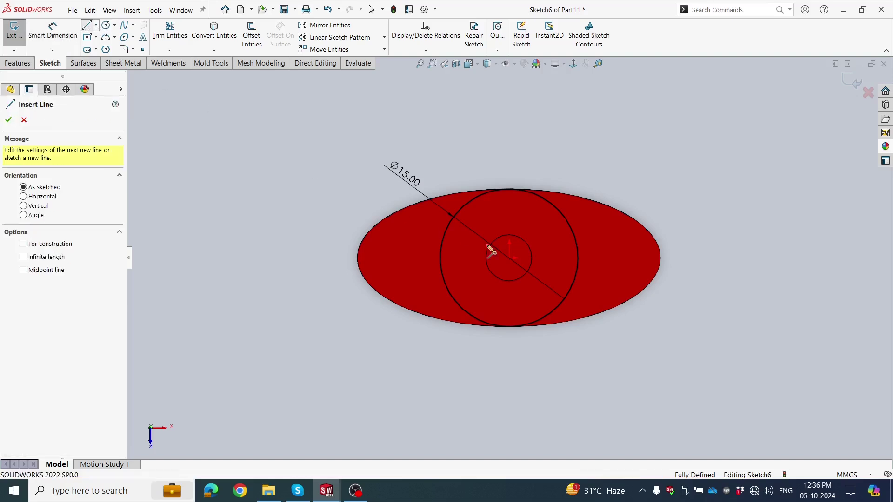
click(509, 258)
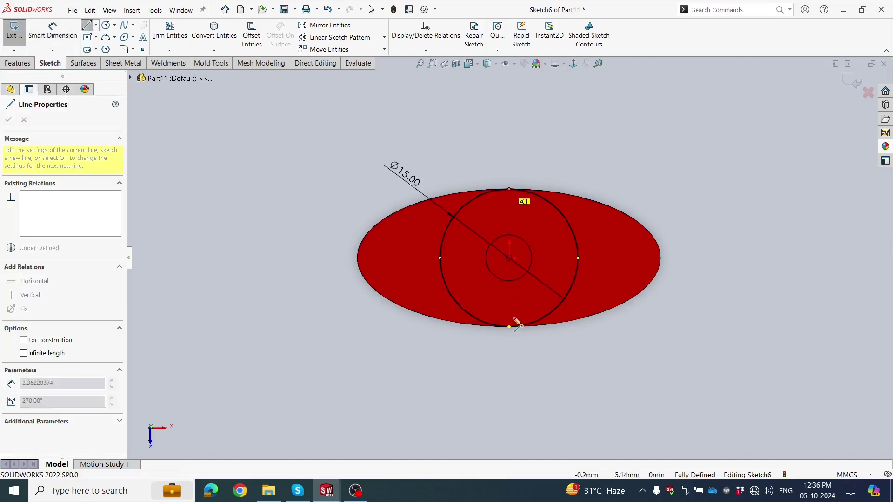
click(509, 327)
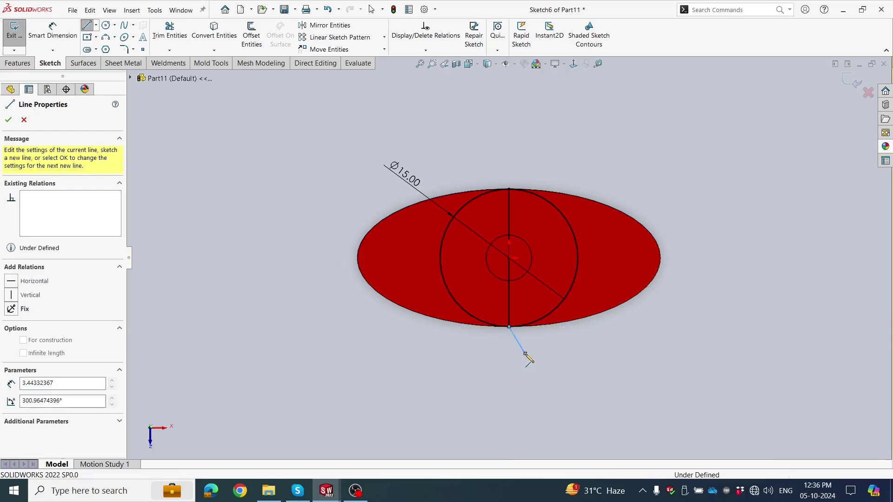
key(Escape)
click(166, 38)
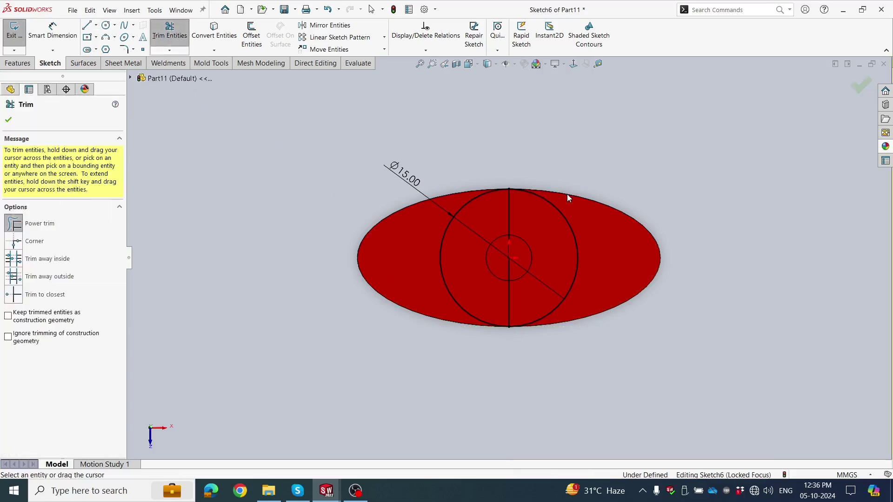
drag(567, 194, 549, 234)
click(9, 120)
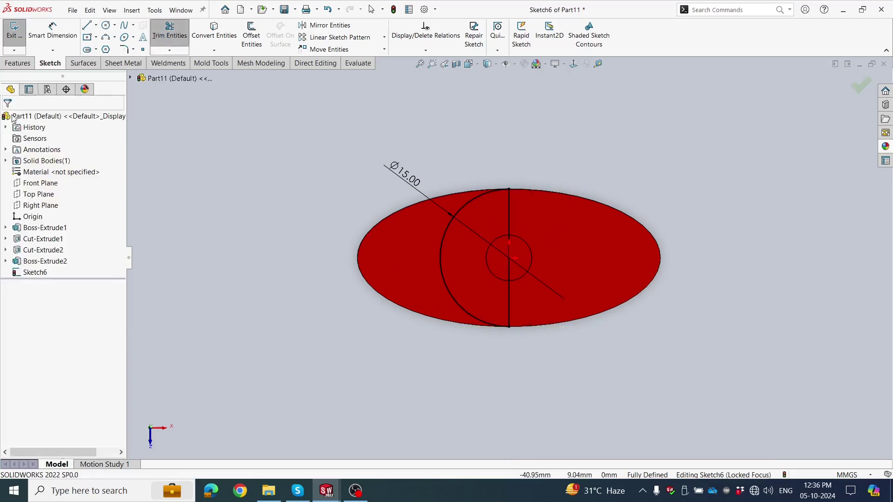
click(18, 63)
Revolve the half-circle 360° about the vertical line into a ball, then select the bottom face
click(50, 40)
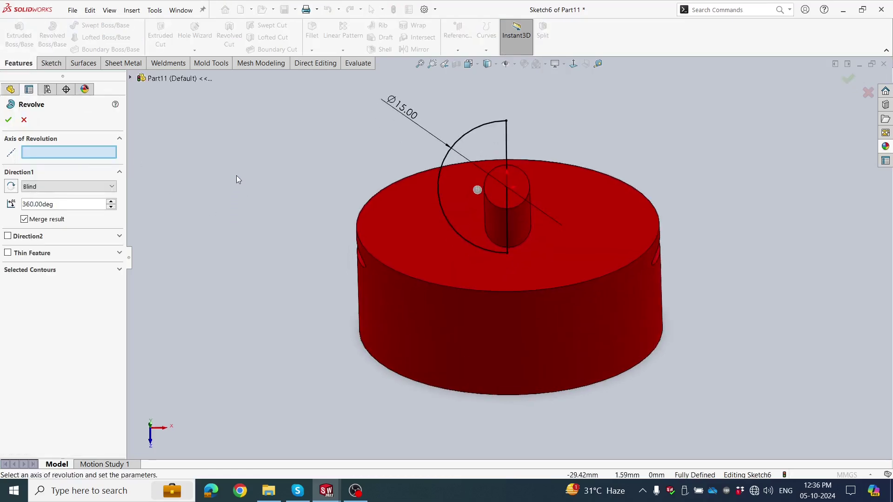
click(506, 139)
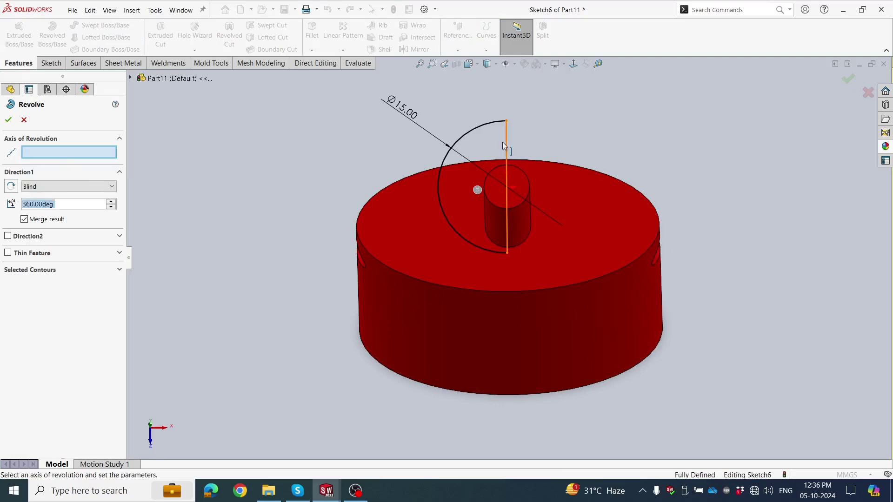
middle_drag(235, 138, 243, 163)
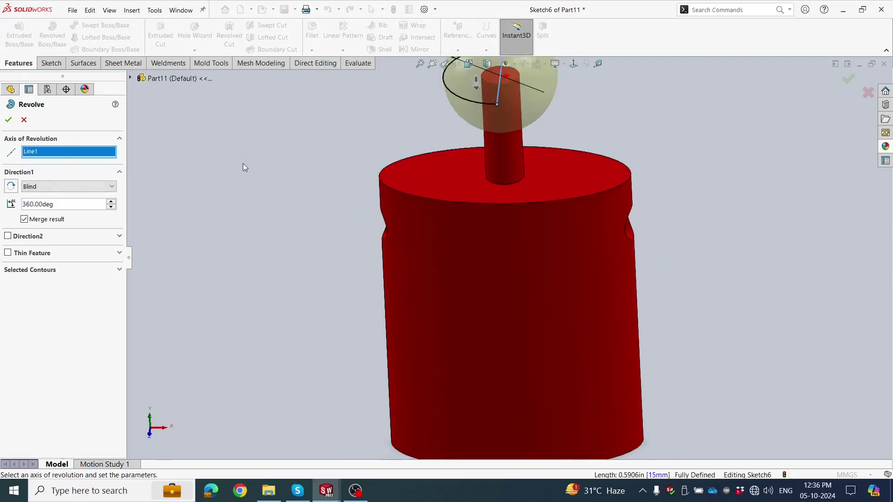
click(9, 121)
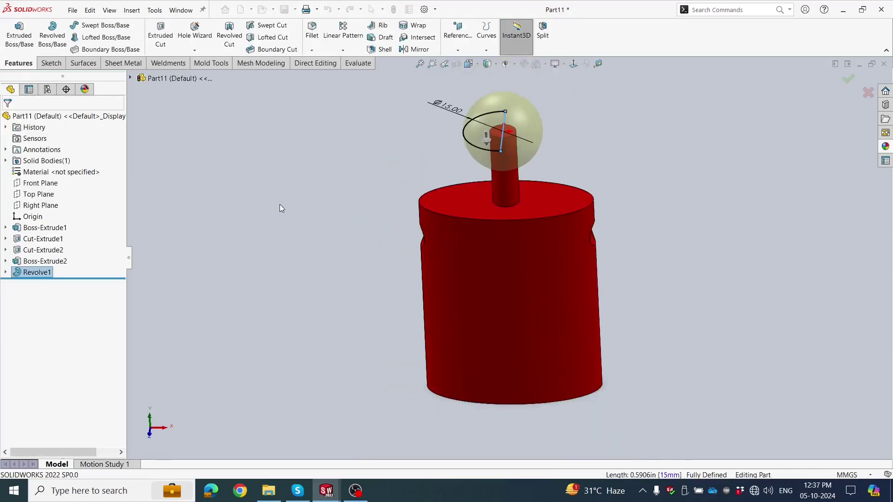
mouse_move(294, 226)
middle_down()
mouse_move(375, 159)
mouse_move(293, 225)
mouse_move(339, 175)
mouse_move(339, 243)
mouse_move(367, 241)
mouse_move(663, 342)
mouse_move(601, 312)
mouse_move(590, 251)
mouse_move(345, 358)
mouse_move(314, 197)
mouse_move(389, 289)
middle_up()
click(389, 287)
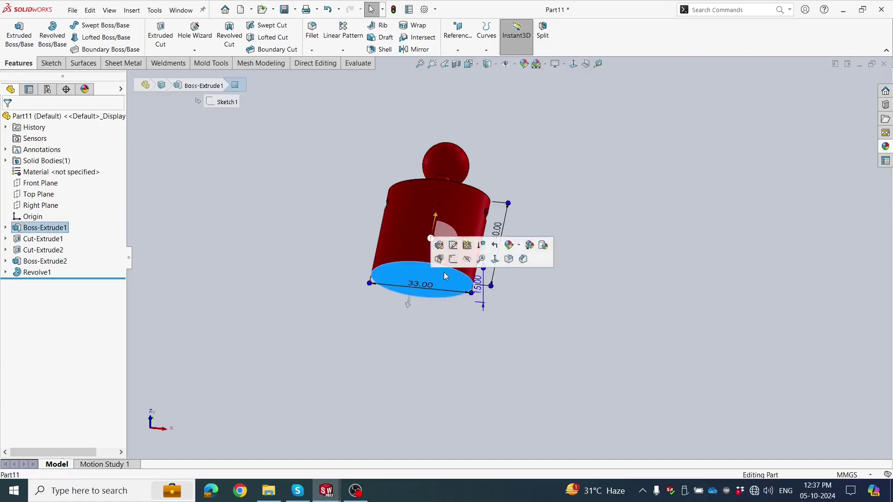
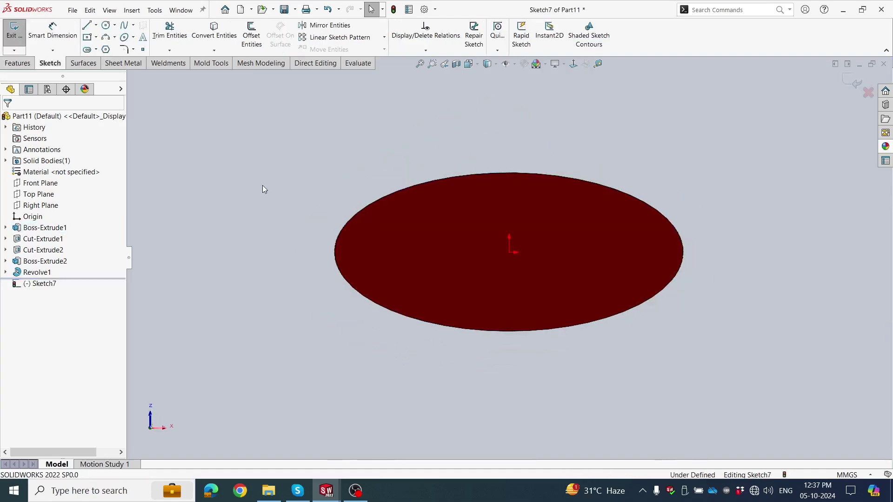
Draw a straight slot centred on the origin of the oval face
click(88, 50)
click(509, 252)
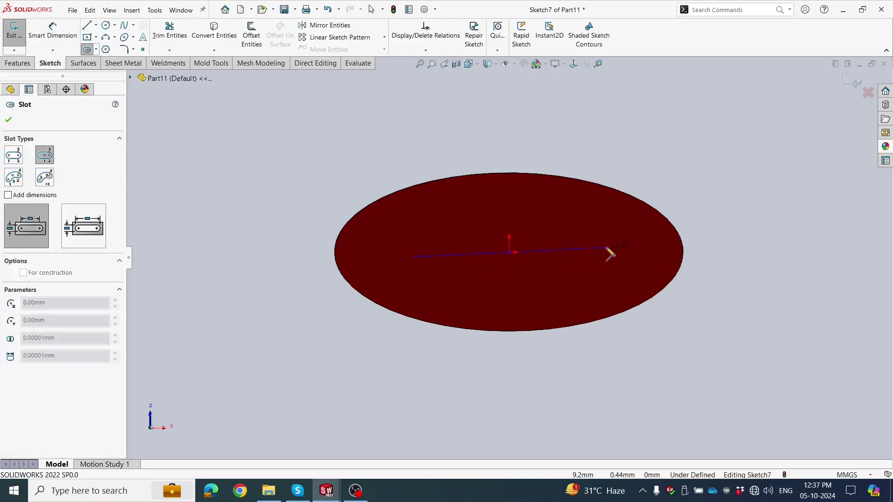
click(613, 290)
click(10, 118)
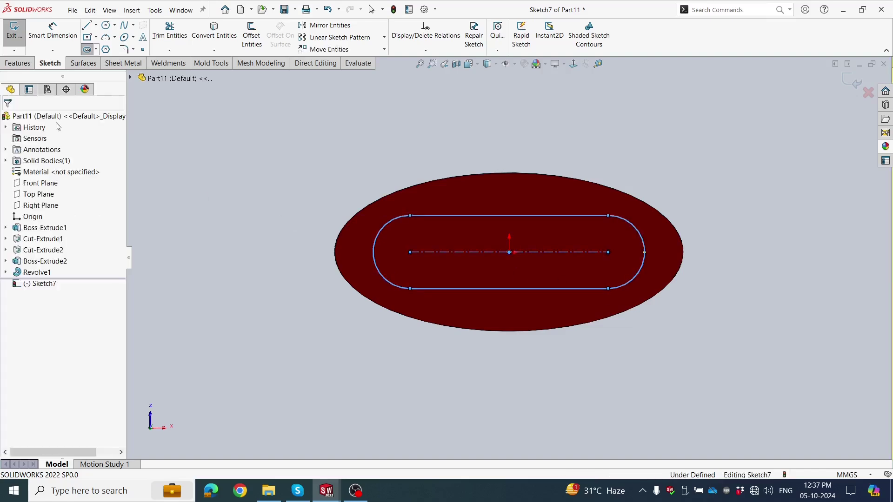
Dimension the slot to a 22 mm length and an R4.5 end radius
click(53, 31)
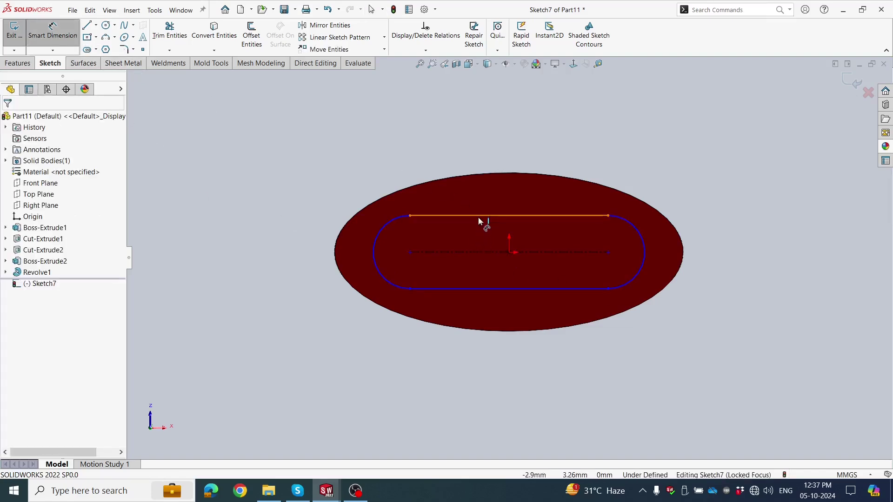
click(478, 216)
click(478, 145)
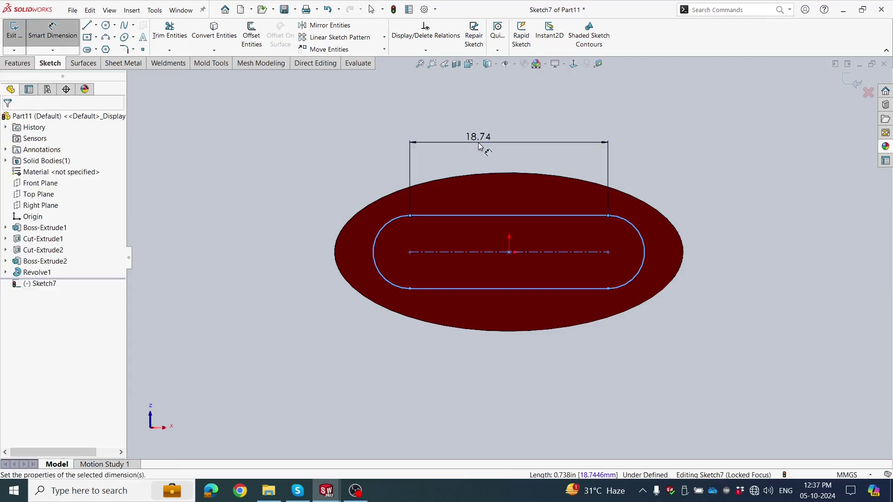
text(22)
key(Return)
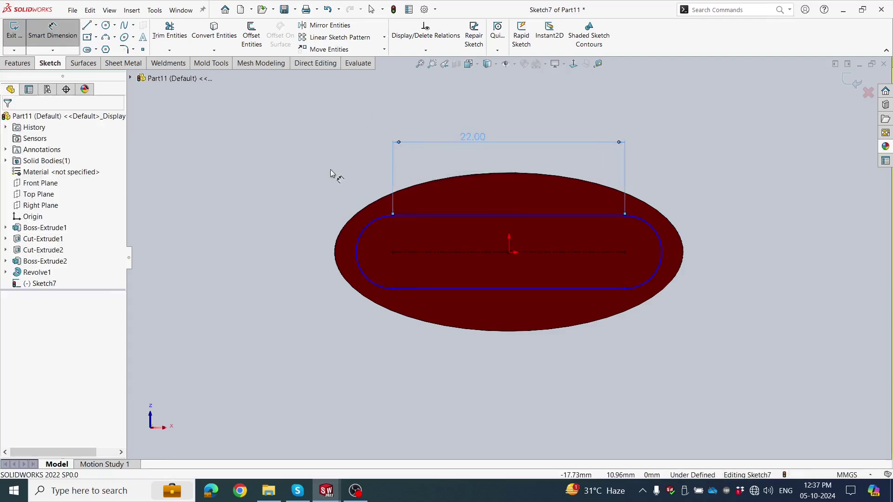
click(357, 242)
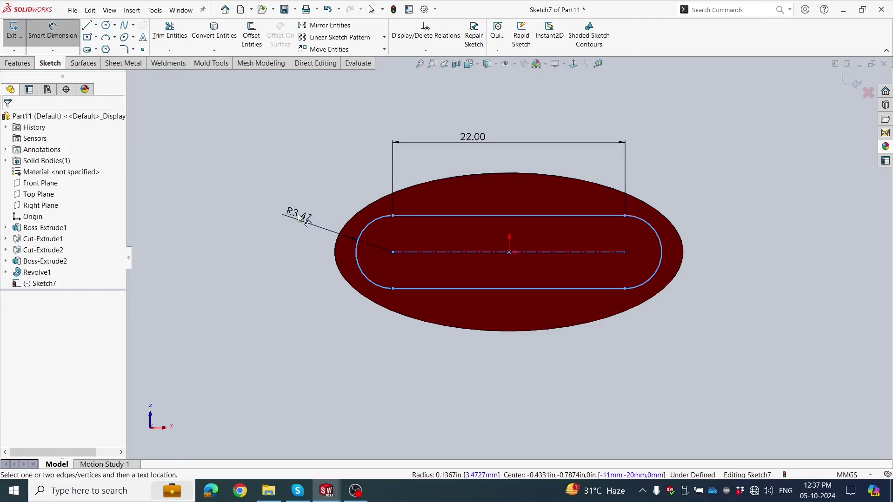
click(304, 217)
text(4.5)
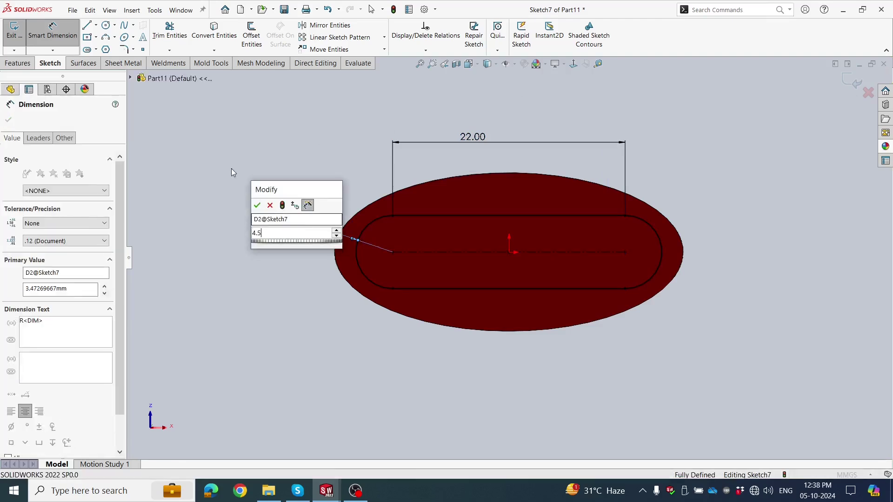
key(Return)
key(Escape)
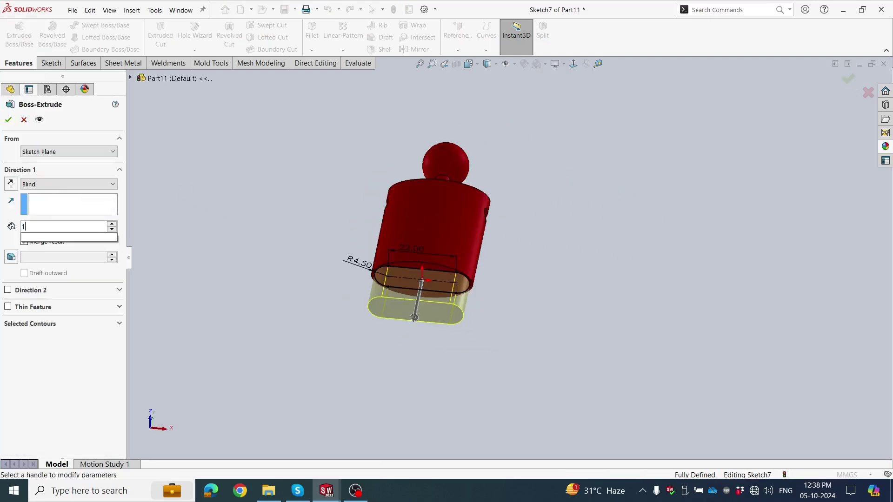
Extrude the slot sketch 15 mm into a rounded block as Boss-Extrude3
text(15)
key(Return)
middle_drag(233, 204, 254, 274)
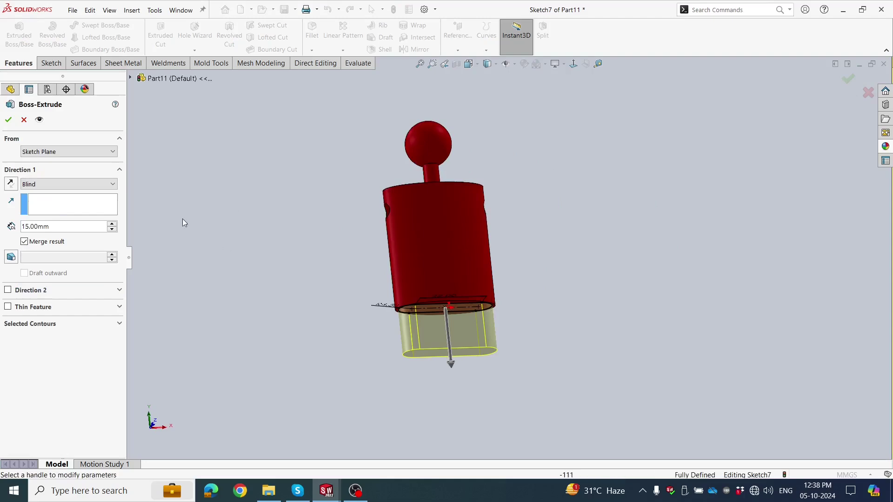
click(15, 121)
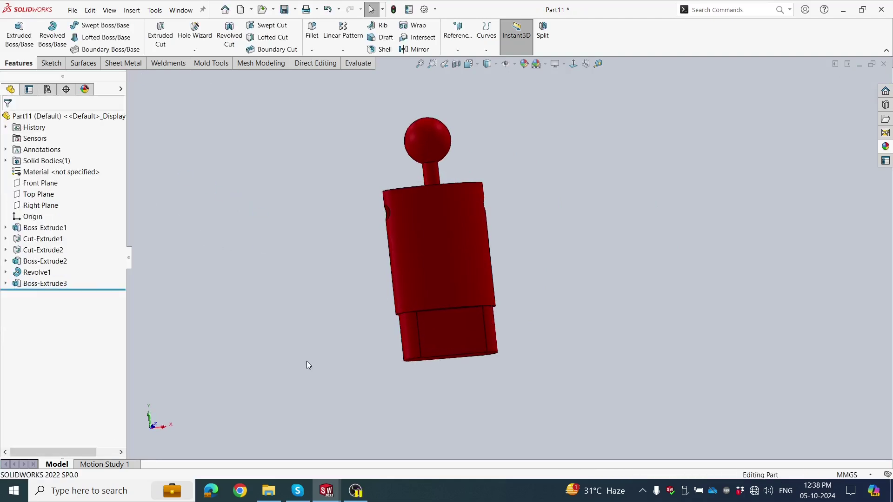
mouse_move(309, 361)
middle_down()
mouse_move(301, 299)
mouse_move(289, 291)
mouse_move(423, 346)
middle_up()
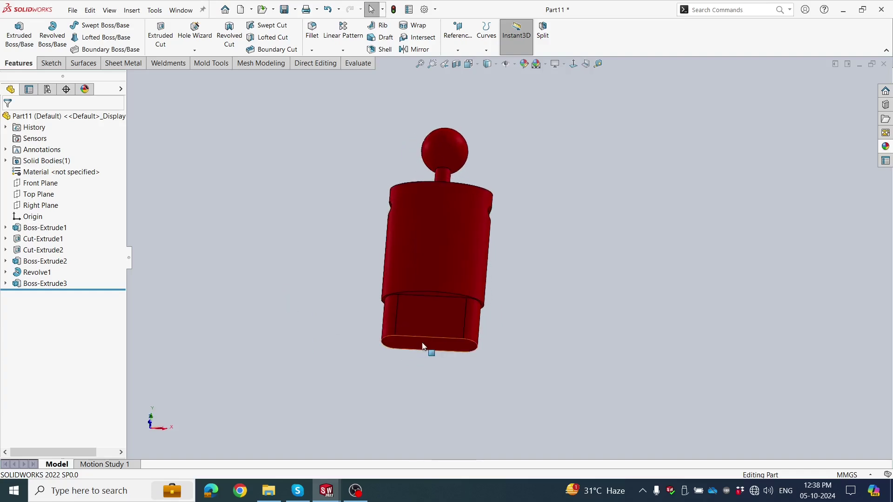
click(420, 338)
Sketch a corner rectangle on the block's bottom face at its lower edge
click(460, 300)
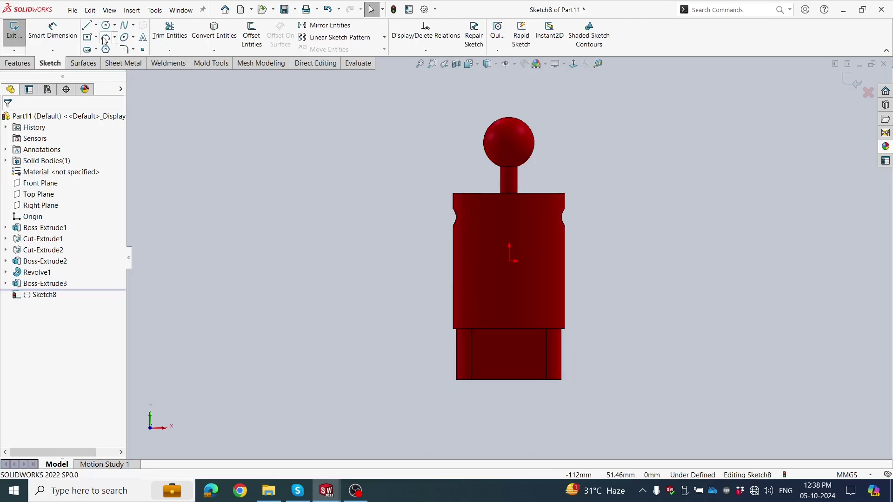
click(96, 37)
click(116, 49)
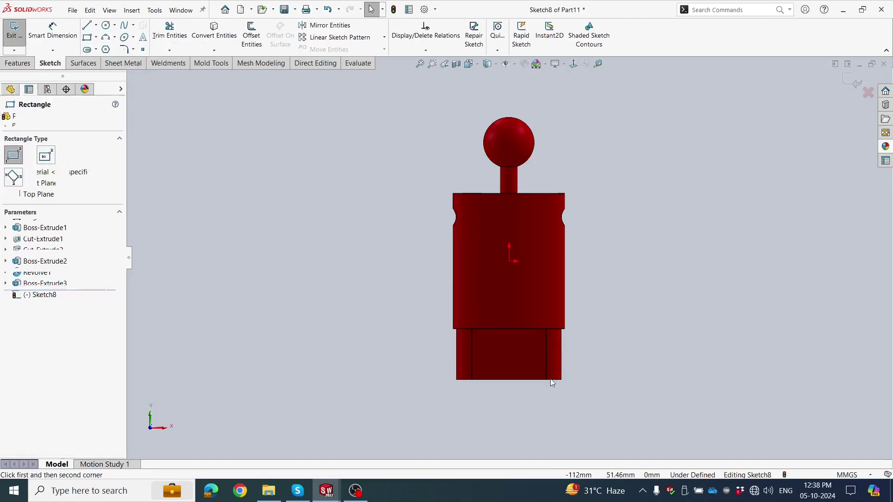
scroll(552, 383, down, 2)
click(485, 382)
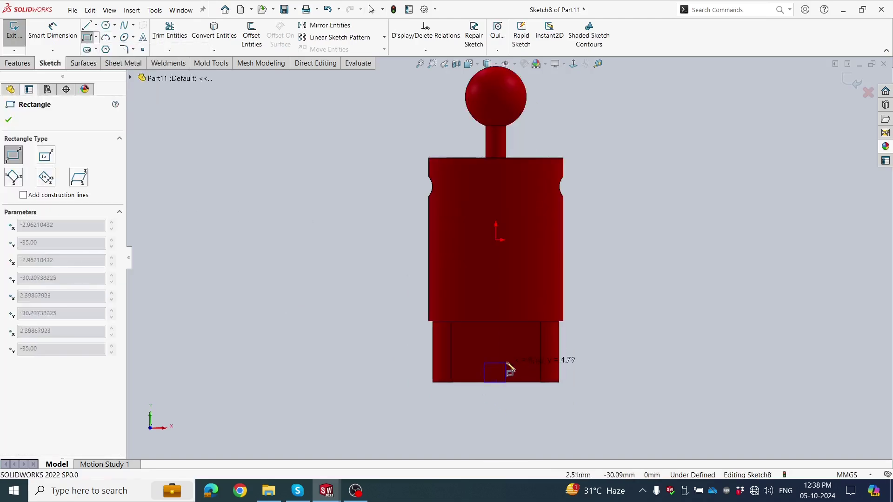
click(511, 359)
click(11, 120)
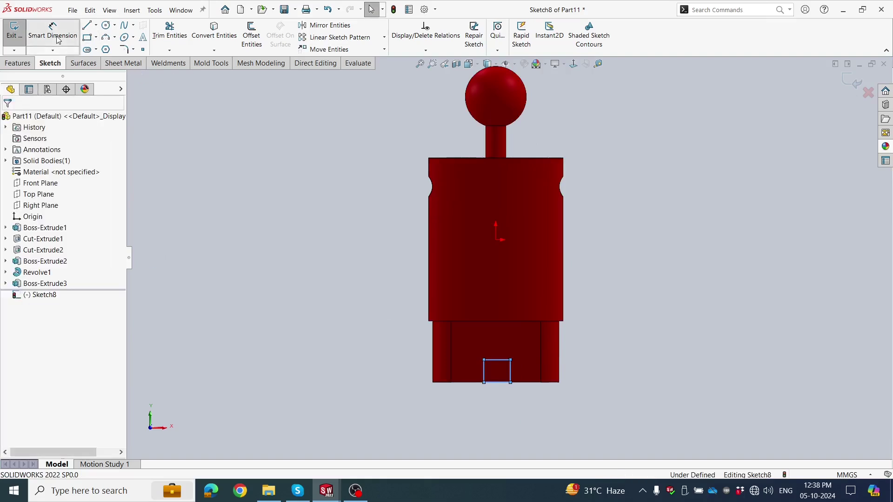
Dimension the rectangle 6 mm high and 5 mm wide
click(52, 30)
scroll(582, 438, down, 3)
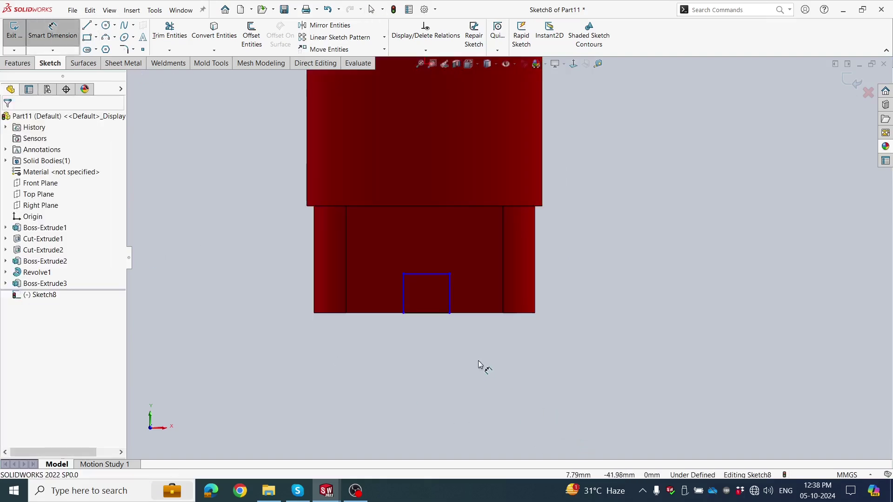
click(534, 296)
click(567, 294)
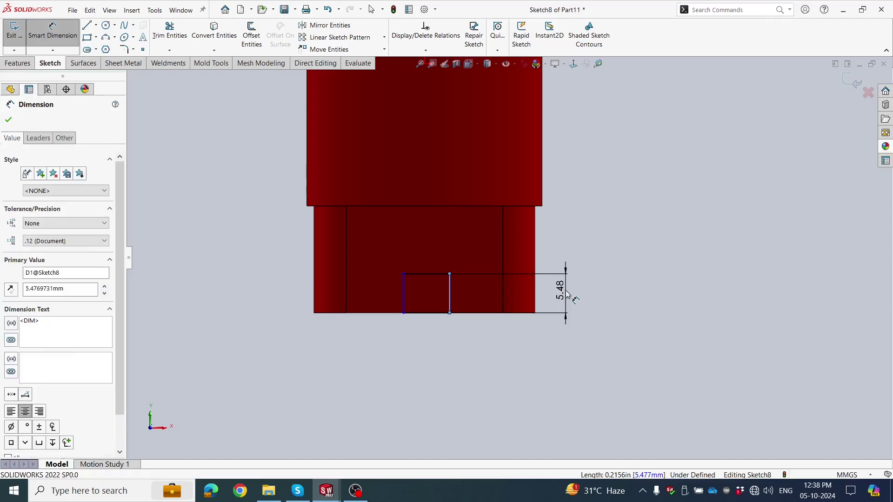
text(6)
key(Return)
click(427, 315)
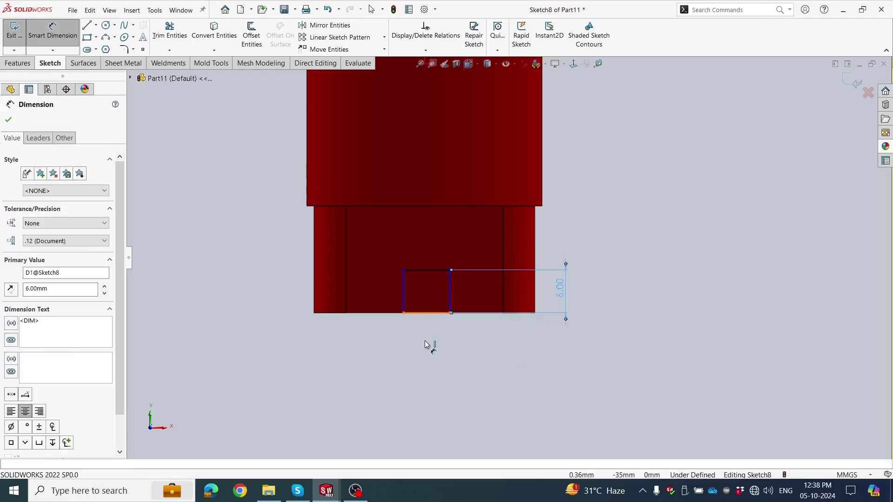
click(426, 345)
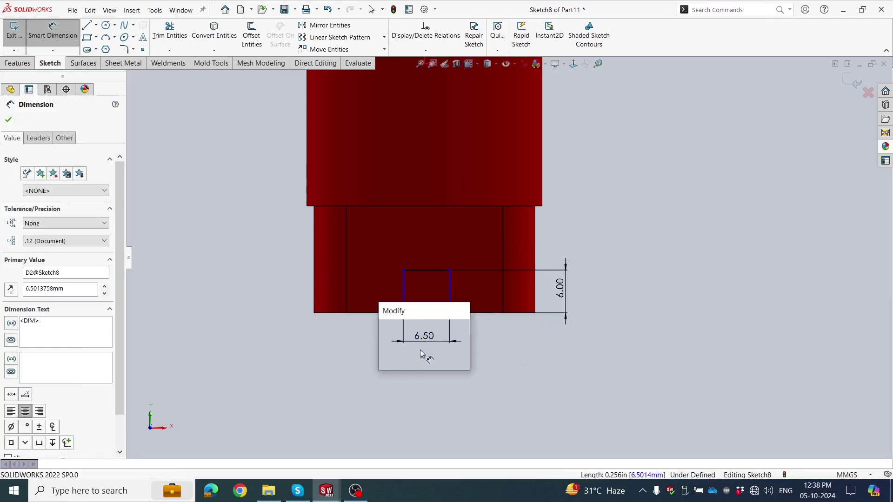
text(5)
key(Return)
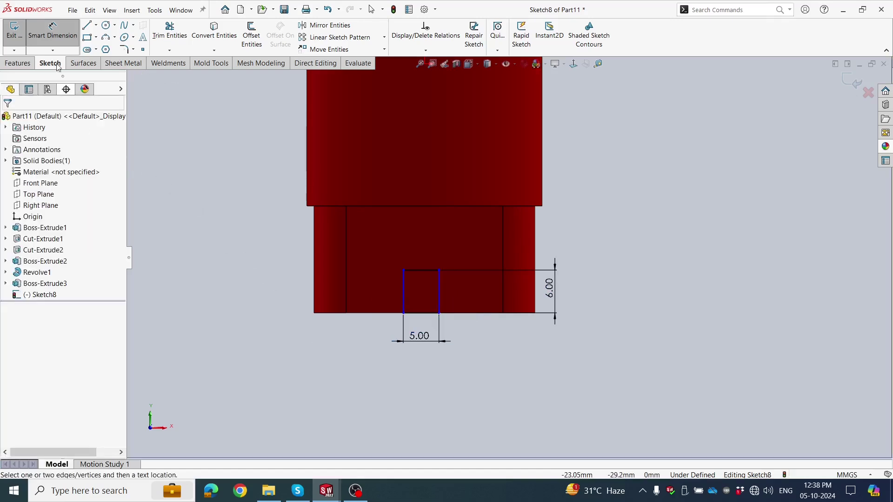
key(Escape)
Add a vertical centerline from the origin down to the bottom edge
scroll(535, 182, up, 2)
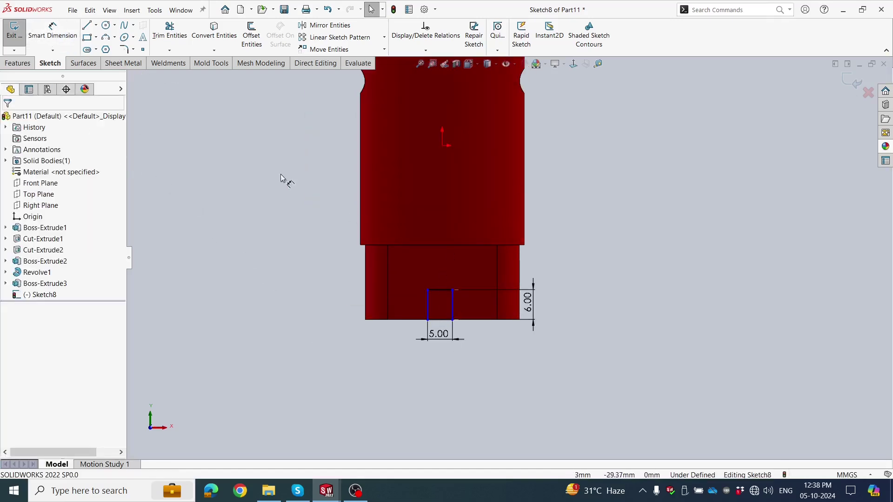
click(95, 26)
click(107, 46)
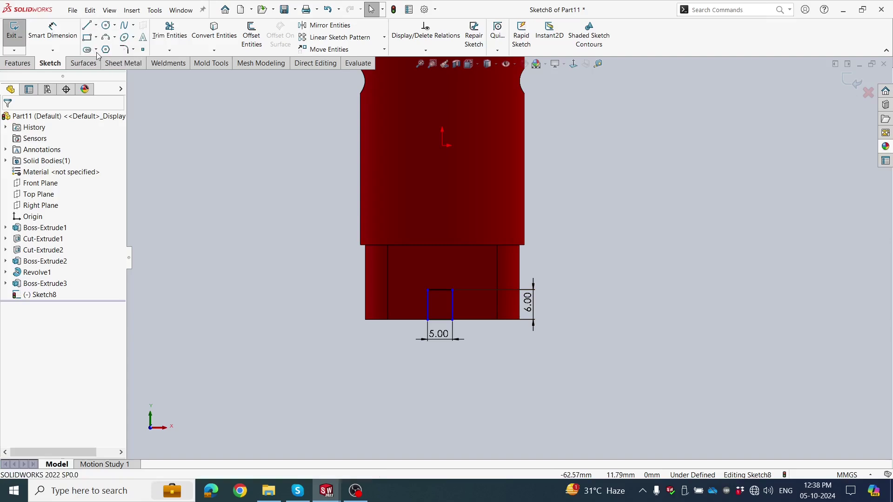
click(443, 146)
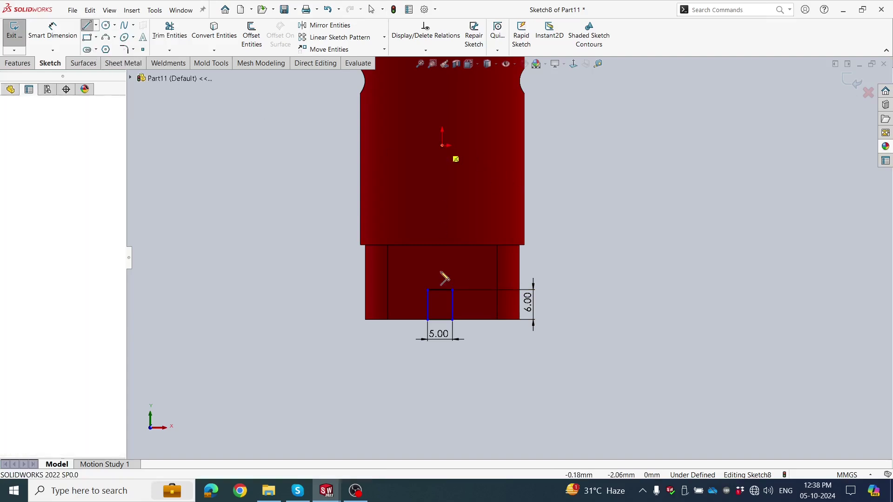
click(440, 320)
key(Escape)
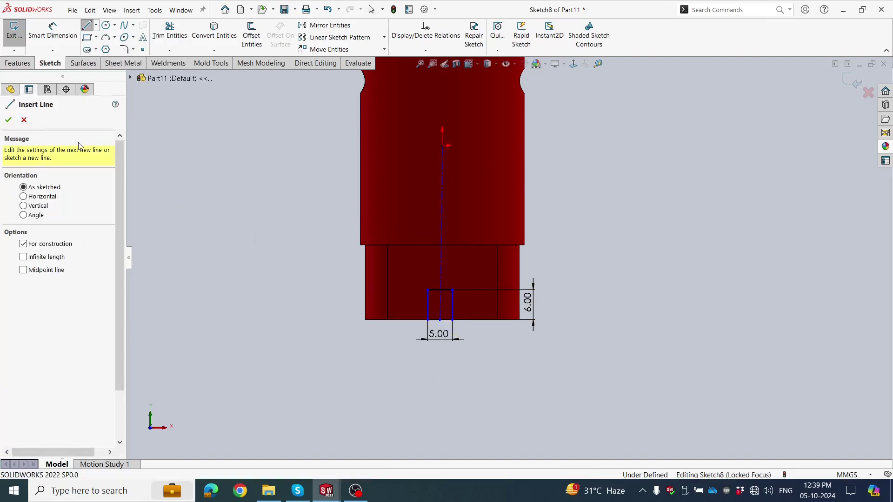
click(24, 121)
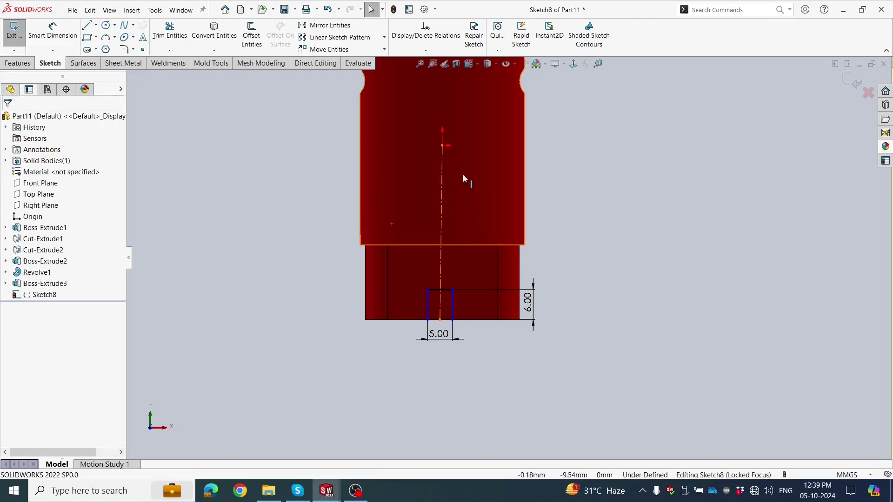
click(441, 179)
click(482, 153)
click(292, 205)
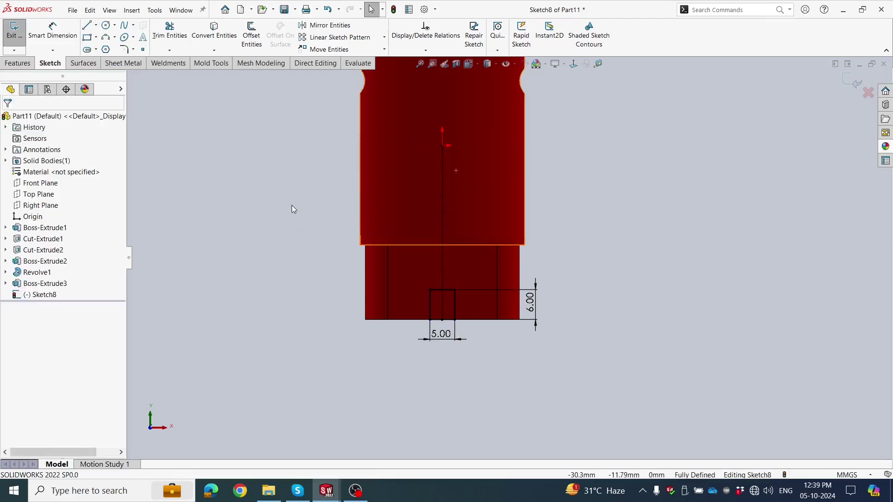
click(35, 65)
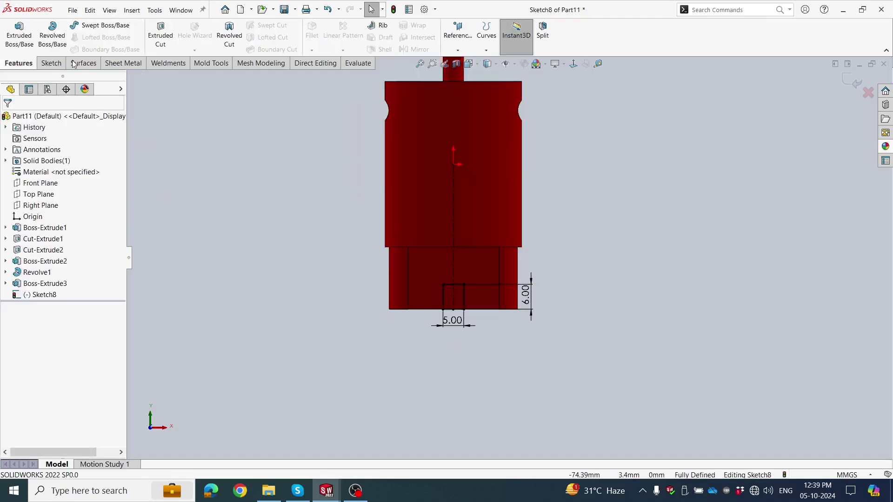
click(155, 39)
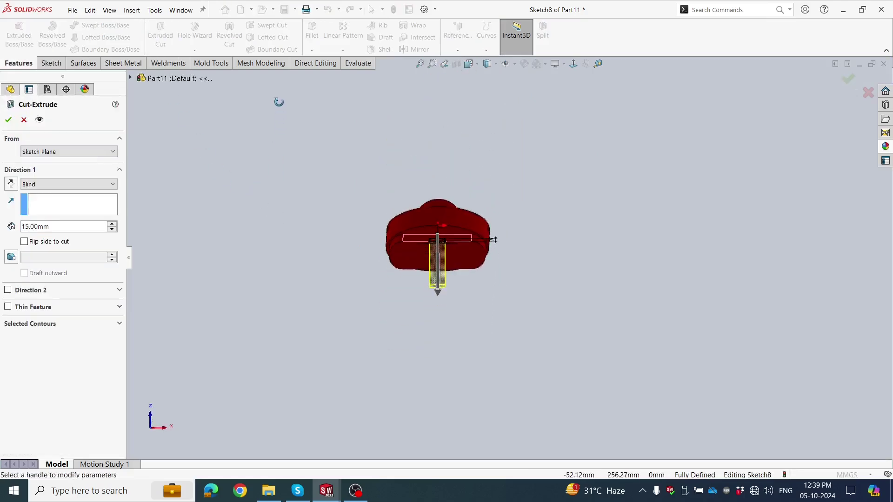
click(9, 120)
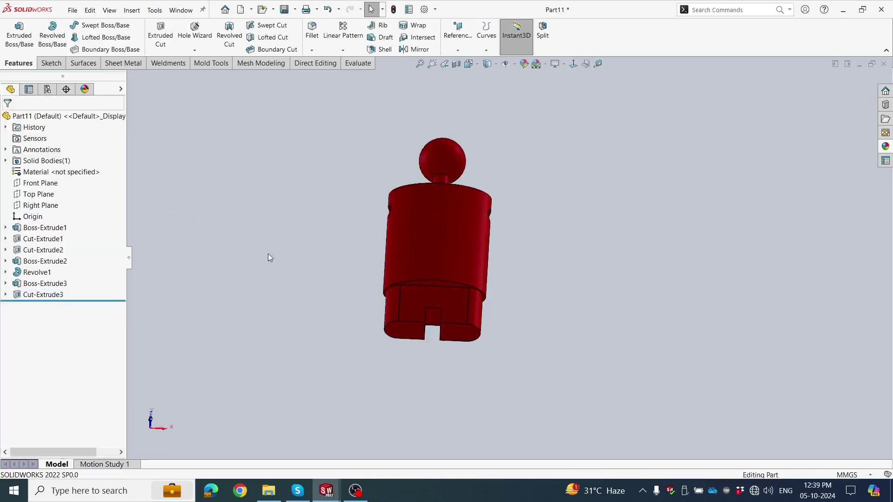
mouse_move(269, 255)
middle_down()
mouse_move(281, 303)
mouse_move(281, 194)
mouse_move(389, 361)
mouse_move(442, 312)
middle_up()
Sketch a Ø7 mm circle on the left half of the legs' bottom face
click(441, 311)
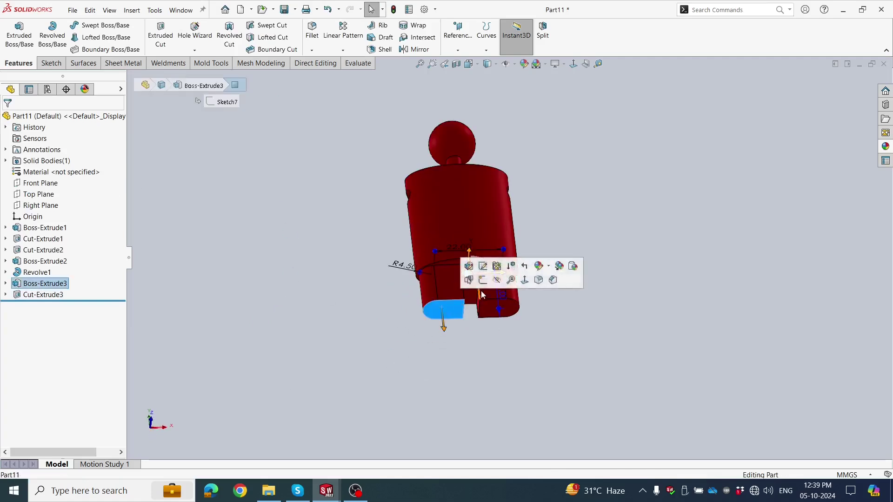
click(480, 290)
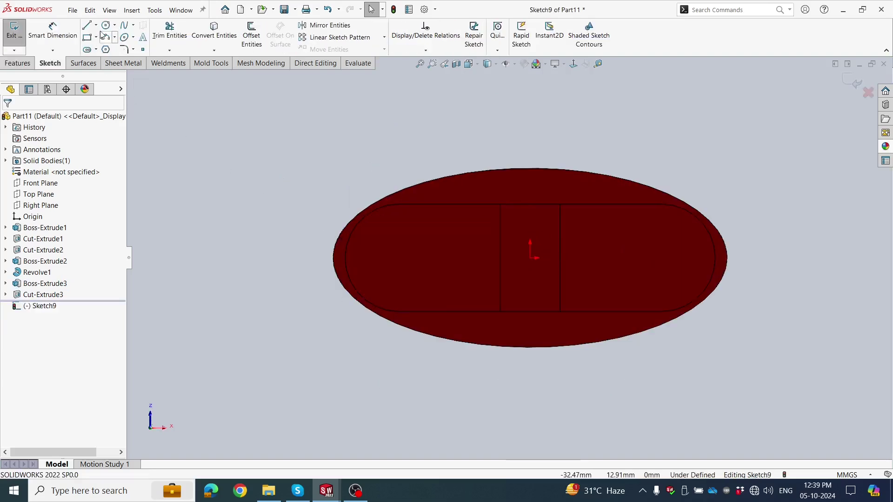
click(421, 269)
click(424, 291)
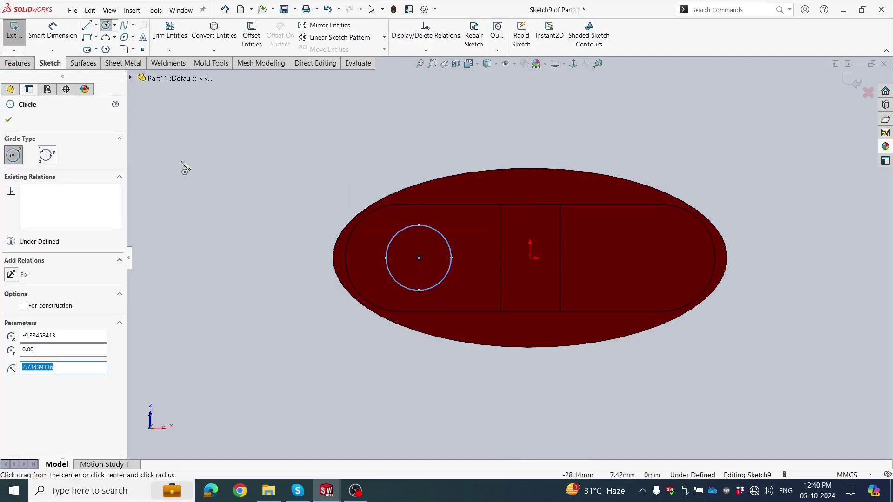
click(52, 30)
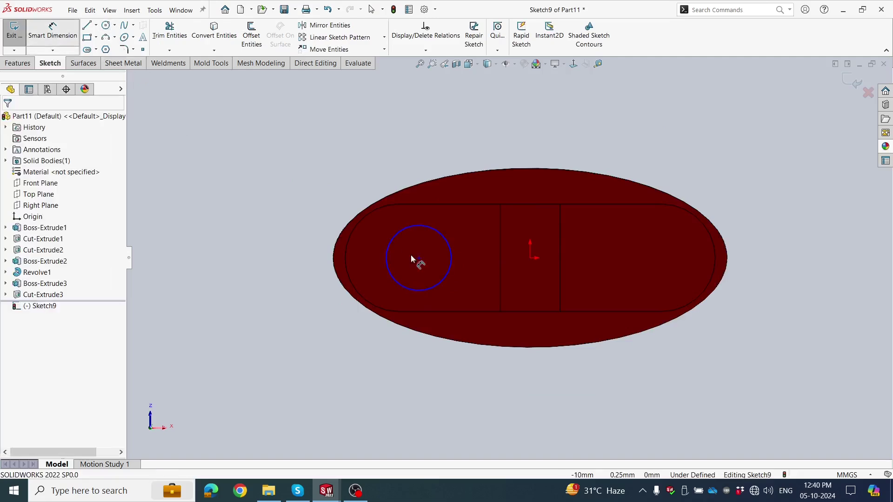
click(348, 177)
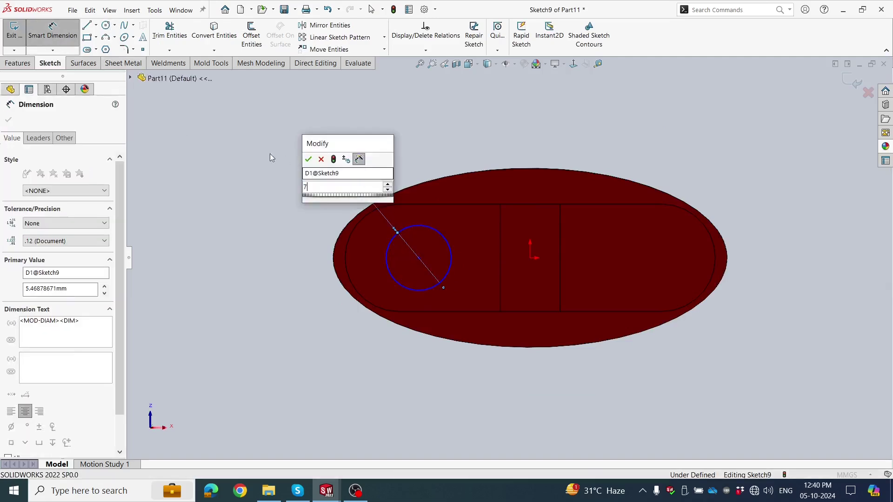
text(7)
key(Return)
Add a 1.67 offset dimension from the circle centre to the left edge, then delete it
scroll(411, 284, down, 2)
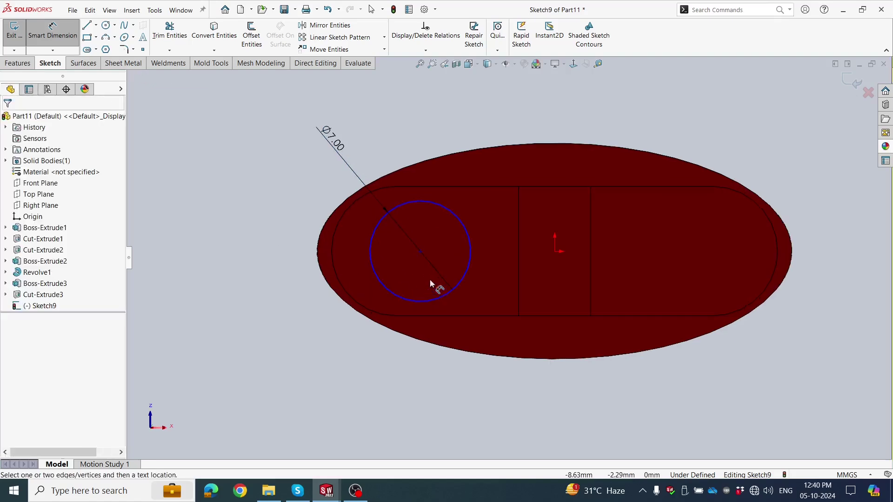
click(420, 252)
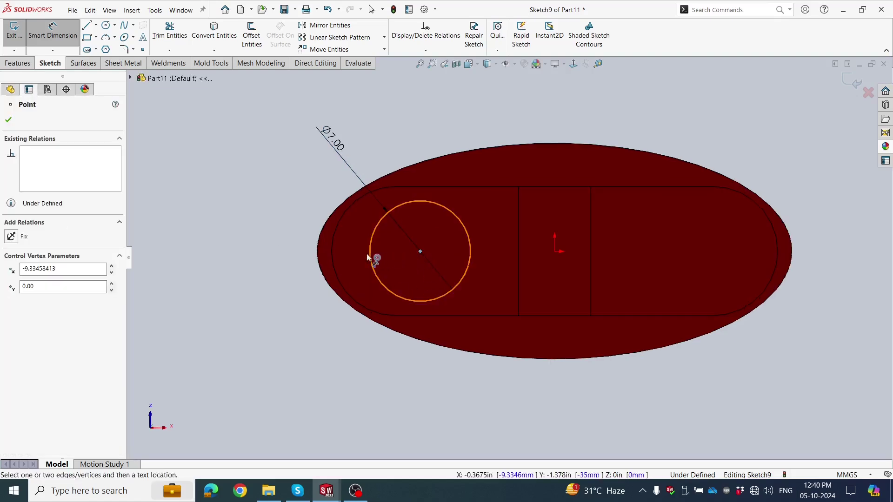
click(331, 253)
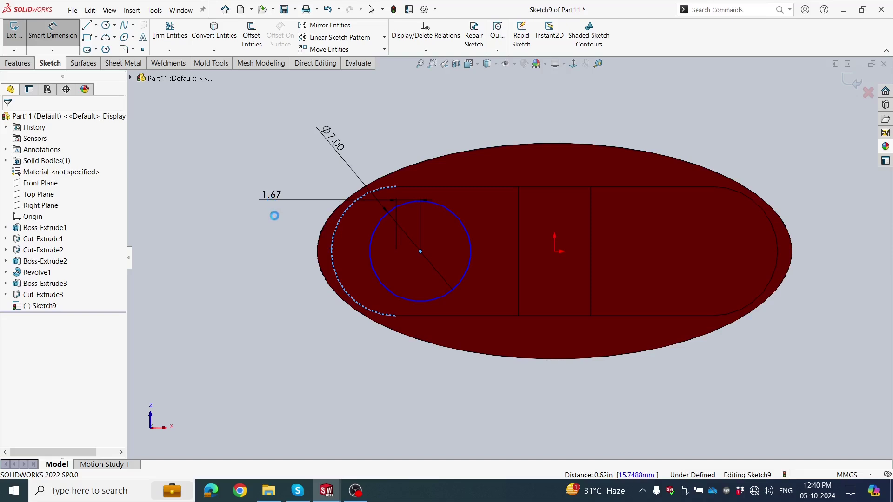
click(274, 215)
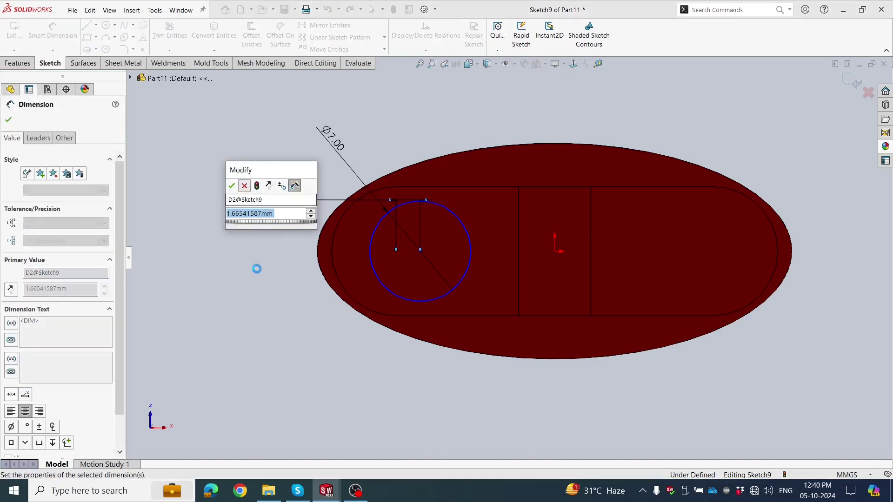
key(Return)
click(68, 48)
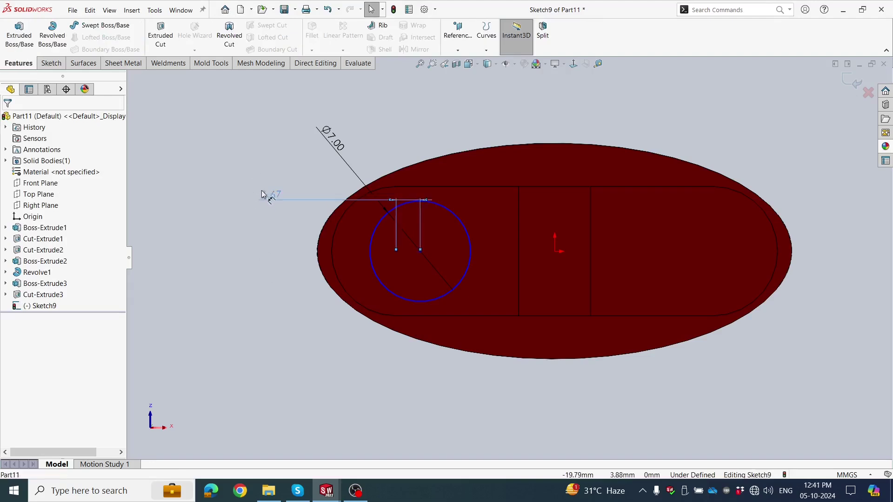
key(Delete)
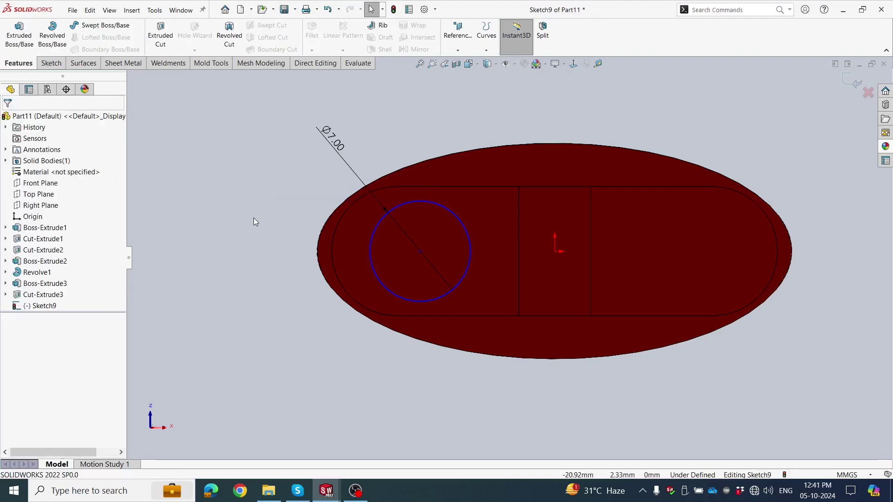
Draw a centerline from the circle centre to the left edge and dimension it 8 mm
click(55, 68)
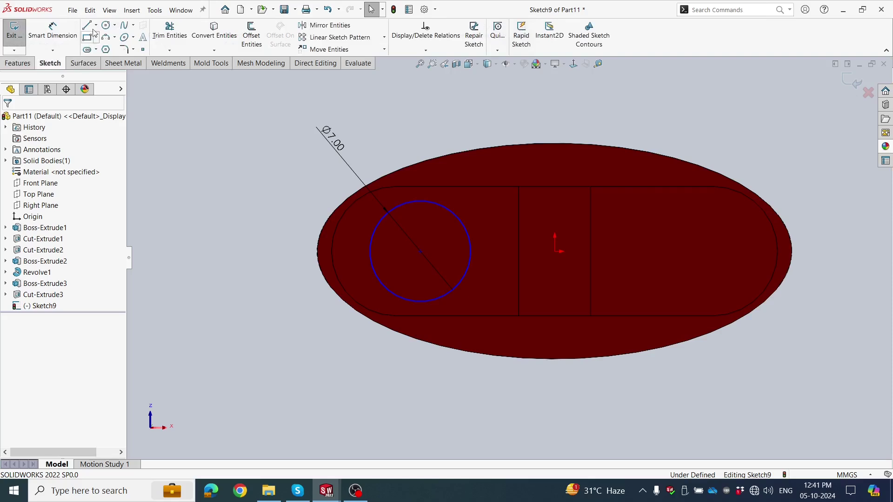
click(95, 26)
click(111, 46)
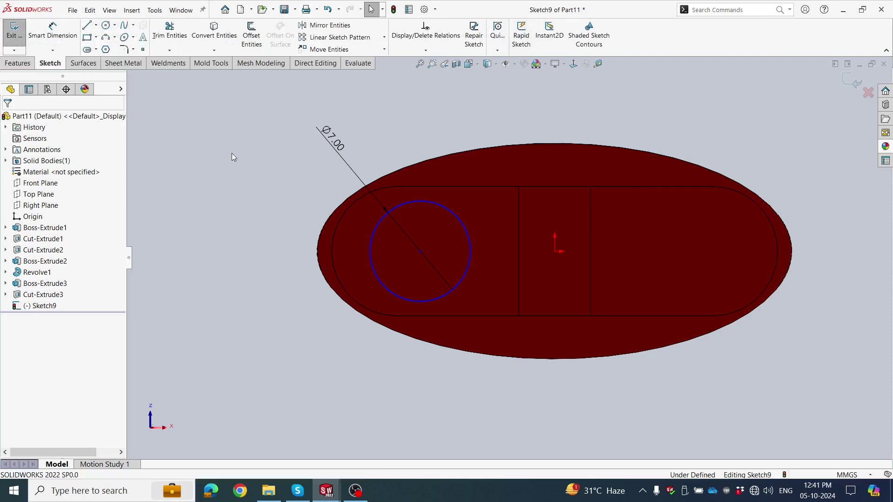
click(420, 251)
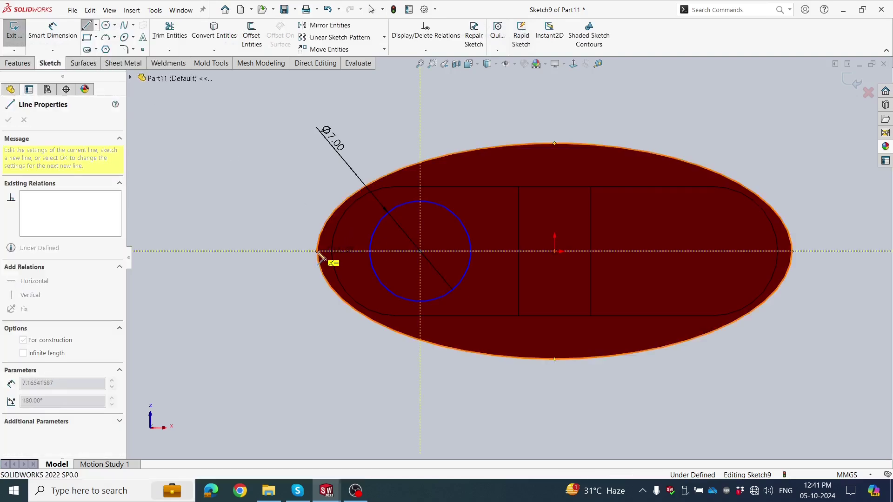
click(317, 251)
click(52, 33)
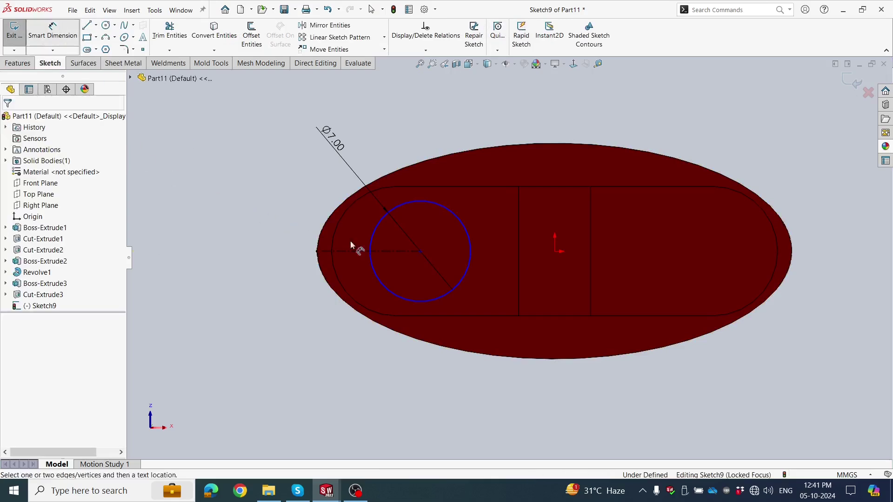
click(390, 252)
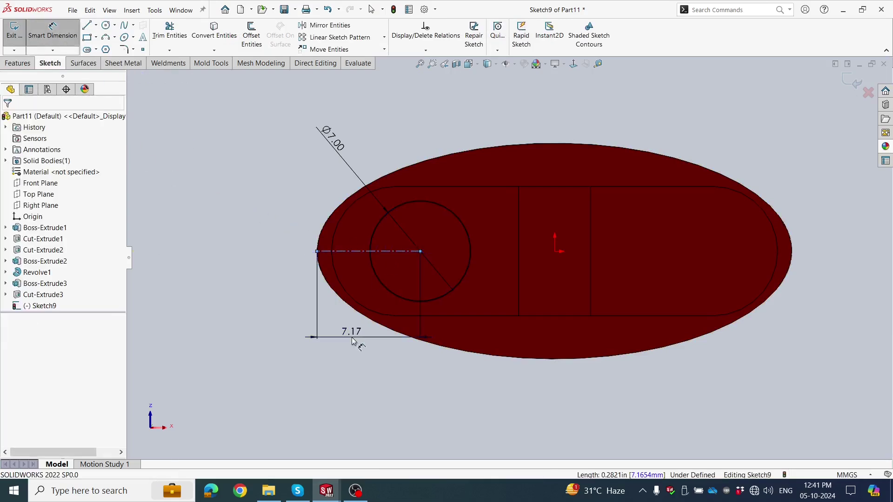
click(352, 342)
text(8)
key(Return)
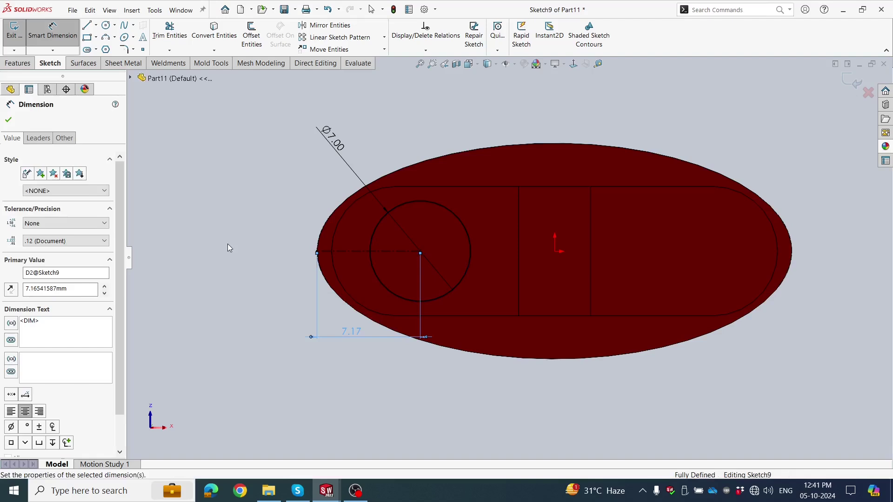
Extrude the Ø7 mm circle 10 mm into a pin as Boss-Extrude4
click(18, 63)
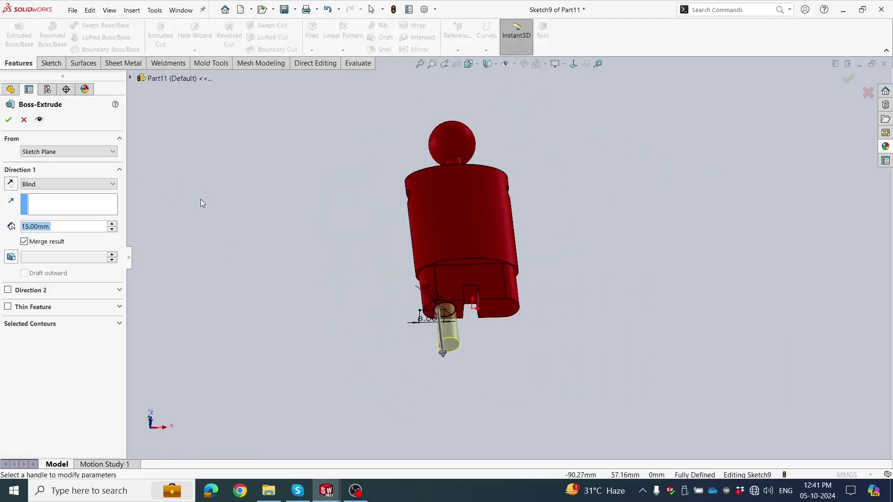
text(10)
key(Return)
middle_drag(201, 199, 206, 315)
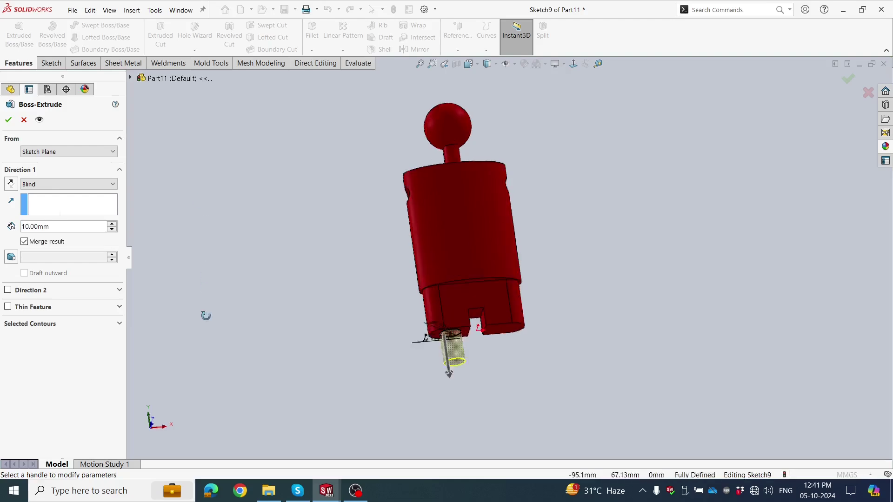
click(8, 121)
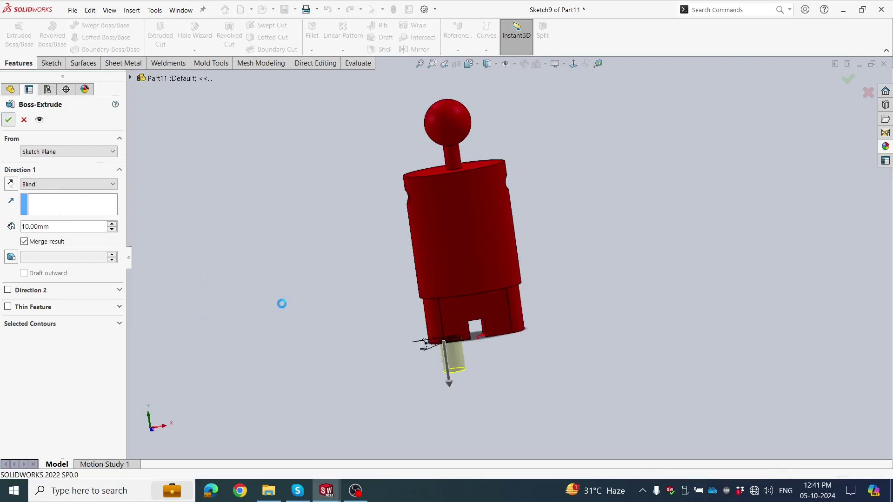
mouse_move(294, 322)
middle_down()
mouse_move(293, 209)
mouse_move(337, 327)
mouse_move(279, 243)
mouse_move(280, 218)
mouse_move(353, 335)
middle_up()
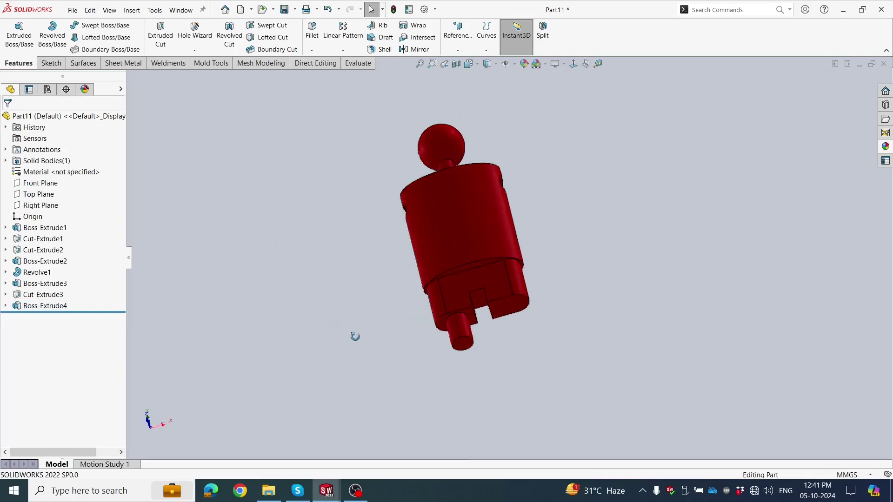
scroll(471, 359, down, 2)
click(432, 329)
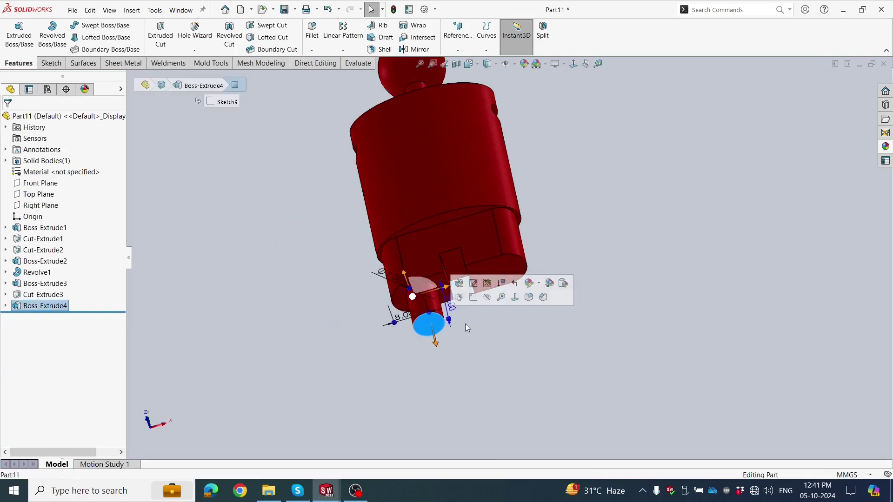
Start a sketch on the bottom face and draw a rectangle enclosing the pin circle
click(461, 299)
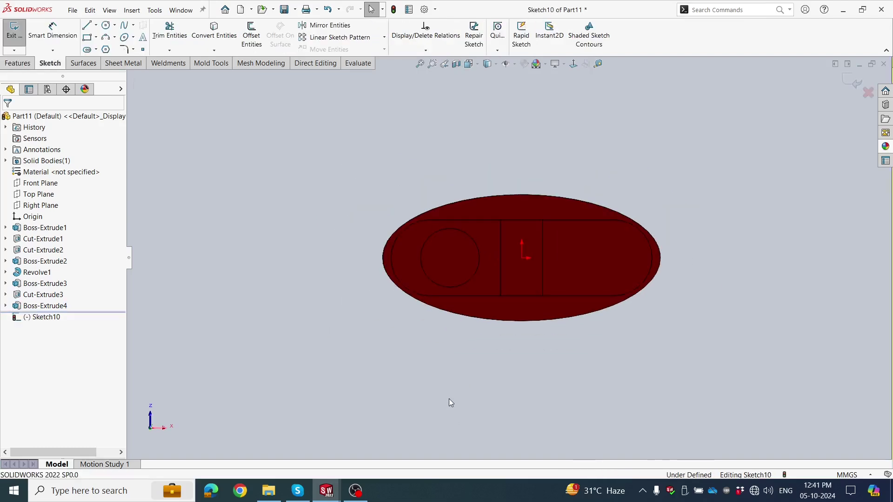
click(63, 65)
click(90, 41)
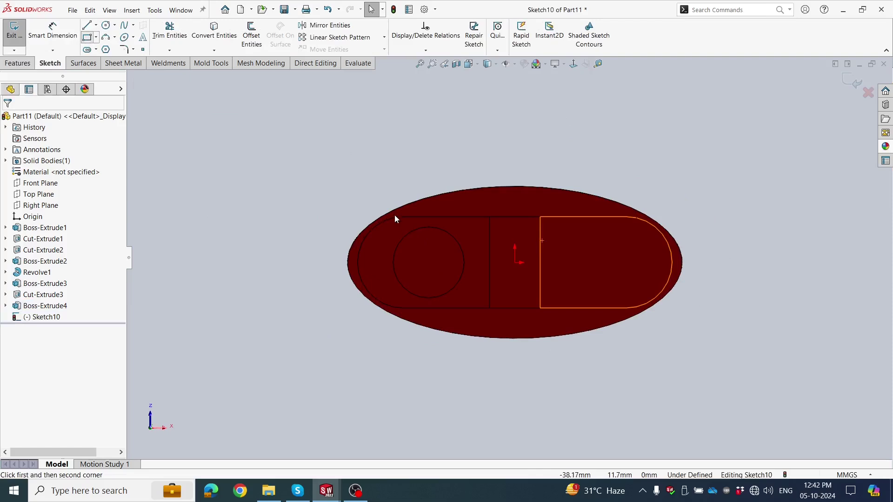
click(382, 183)
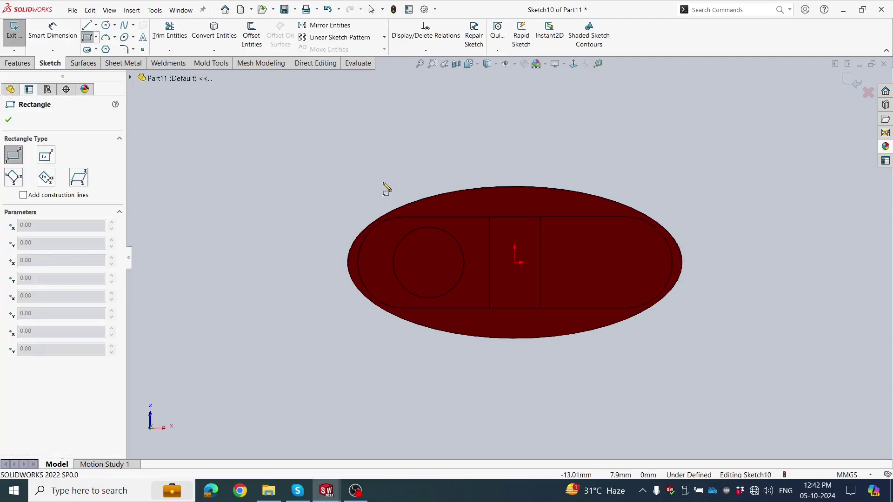
click(474, 320)
click(9, 120)
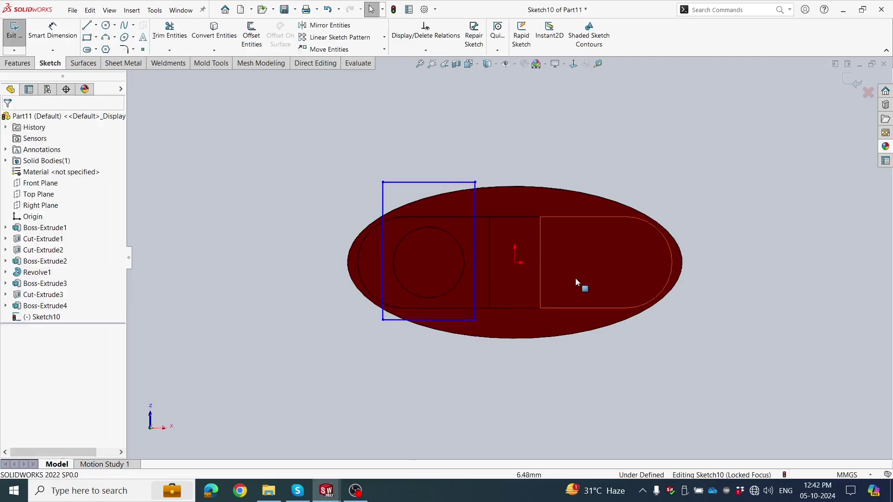
Dimension the rectangle 18 mm high and 11 mm wide
scroll(575, 278, down, 2)
click(53, 33)
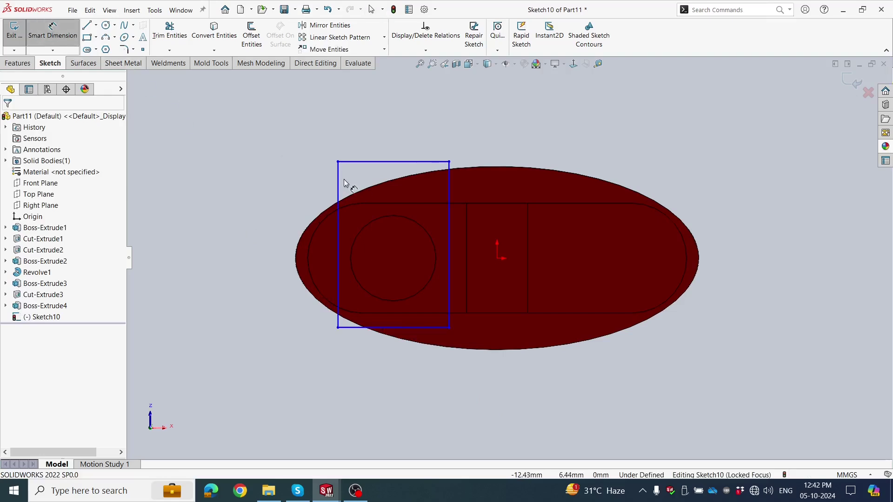
click(327, 182)
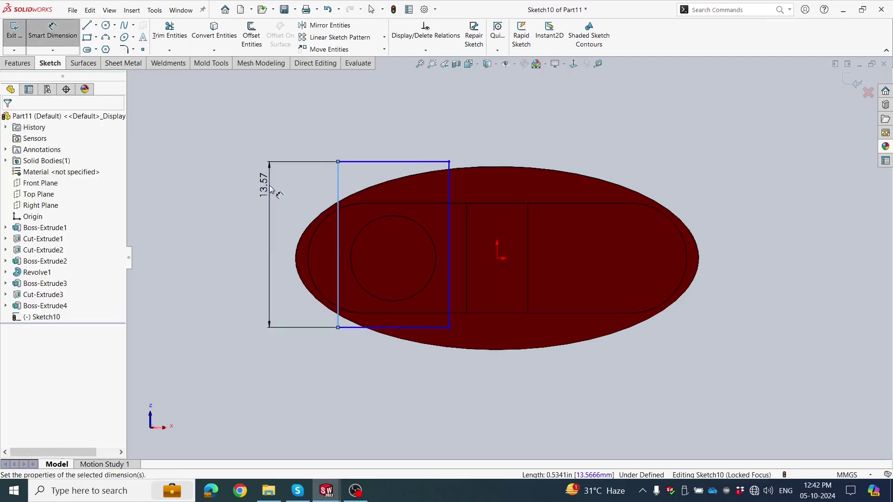
click(271, 188)
text(18)
key(Return)
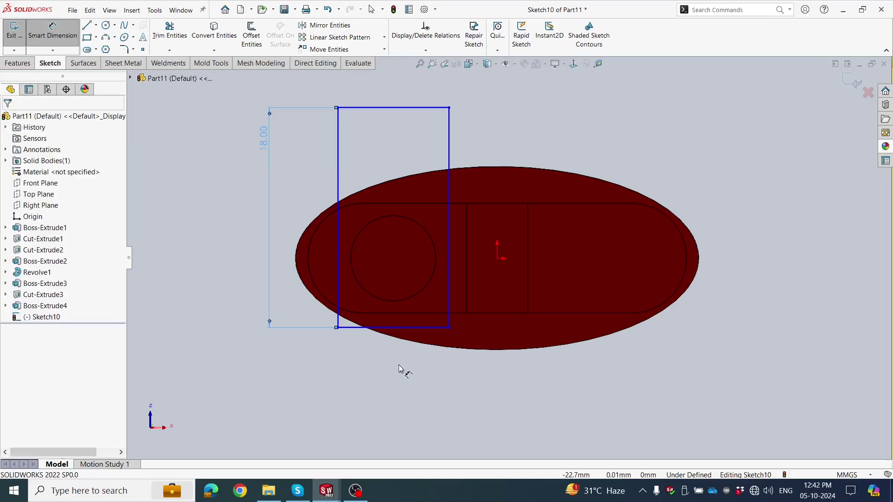
click(395, 328)
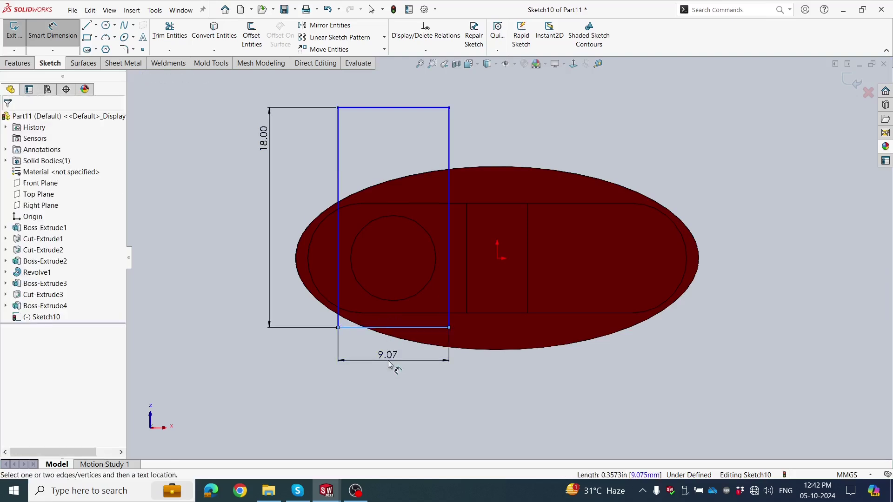
click(389, 364)
text(11)
key(Return)
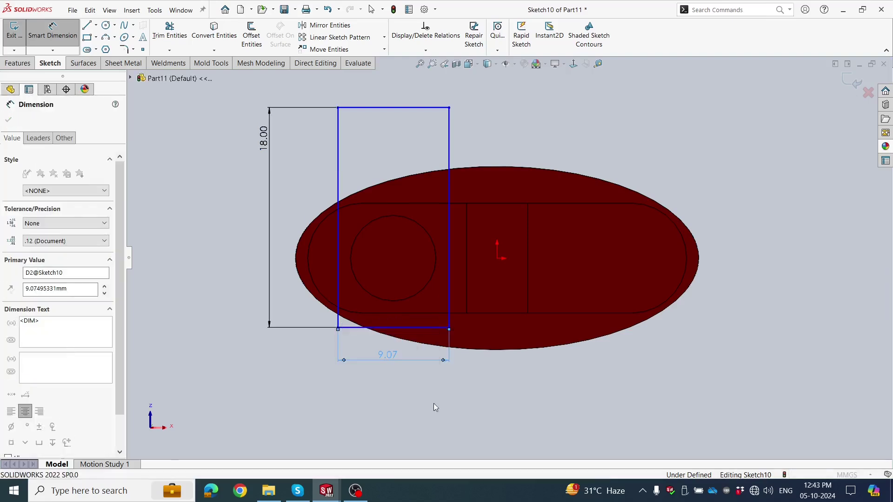
Locate the rectangle 3 mm horizontally and 6.50 mm vertically from the origin
click(497, 258)
click(473, 252)
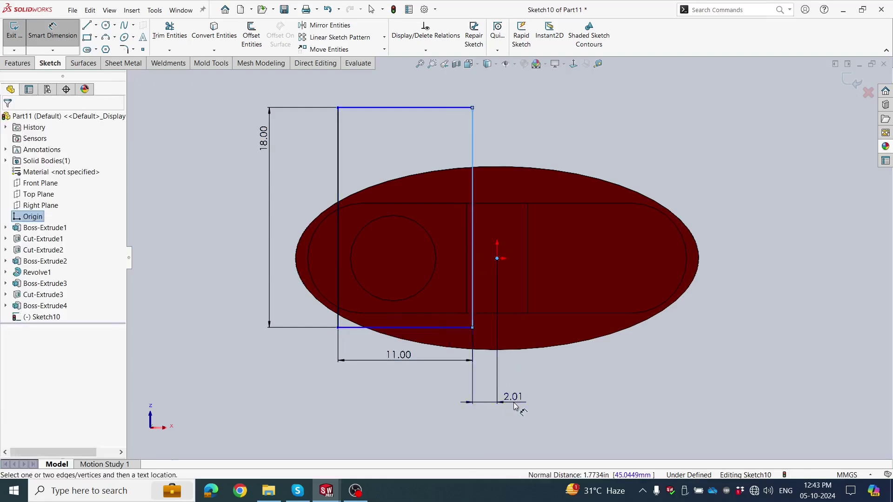
click(514, 405)
text(3)
key(Return)
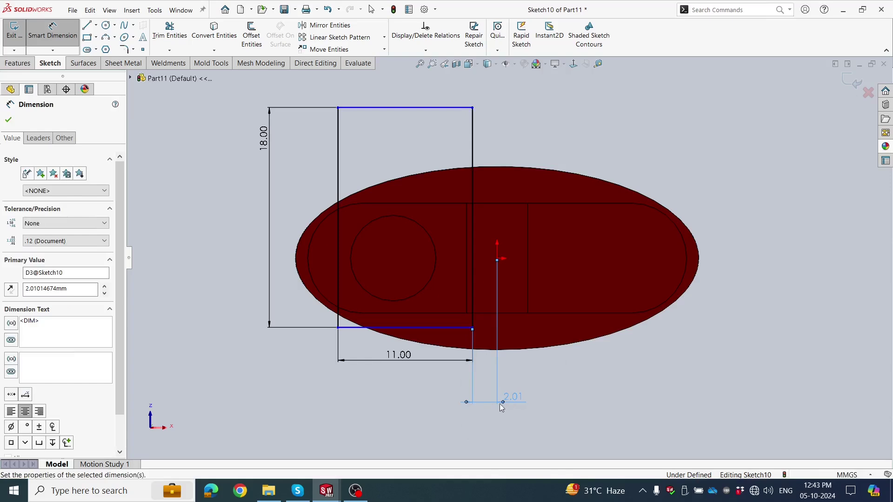
scroll(493, 347, up, 2)
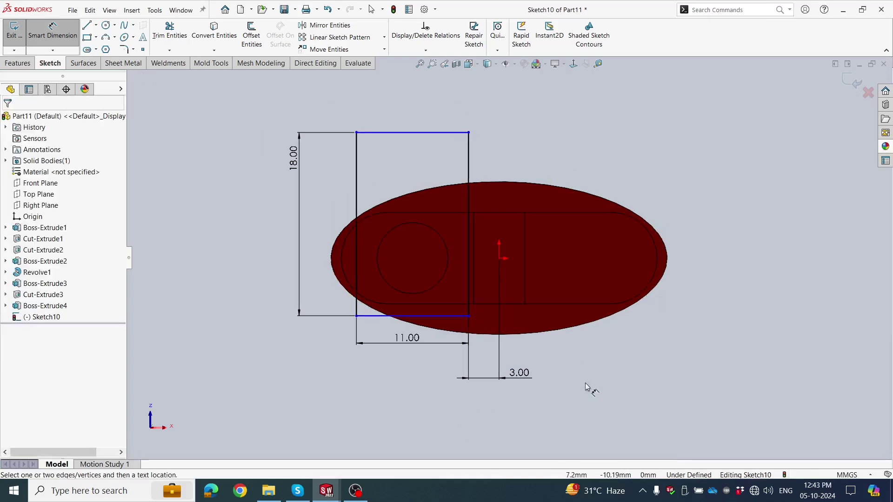
scroll(582, 362, down, 2)
scroll(316, 193, up, 2)
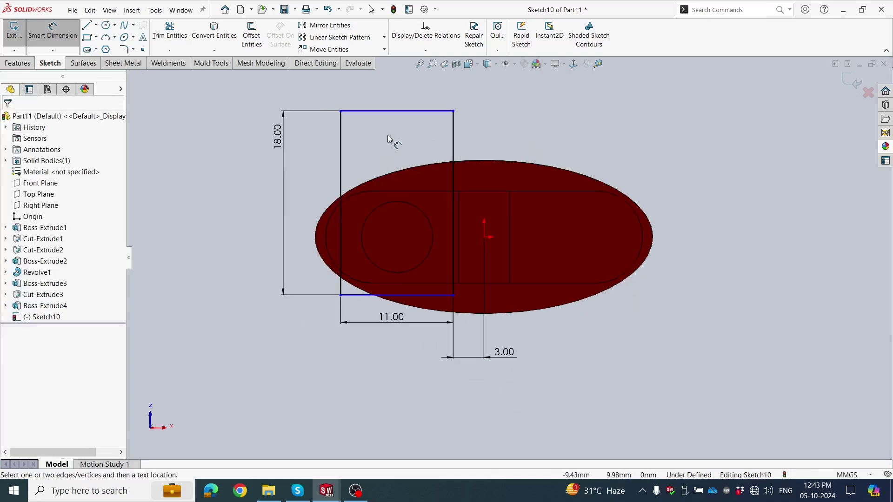
scroll(393, 140, down, 2)
click(66, 42)
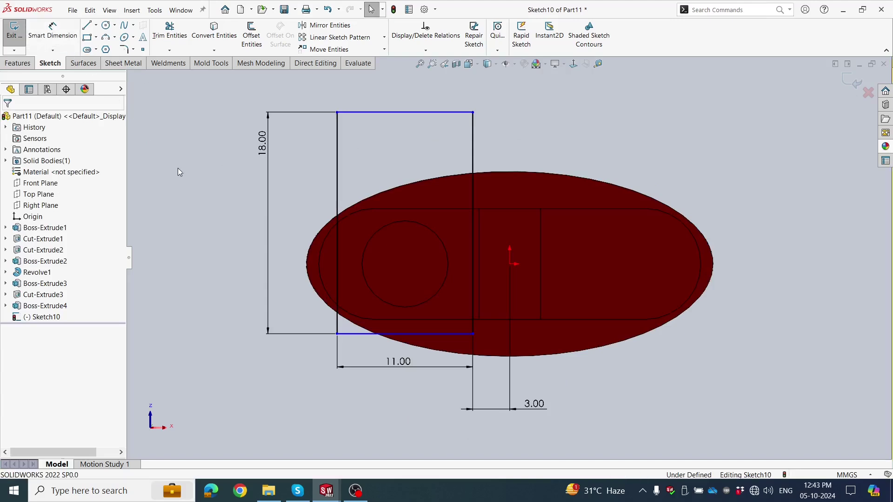
key(Return)
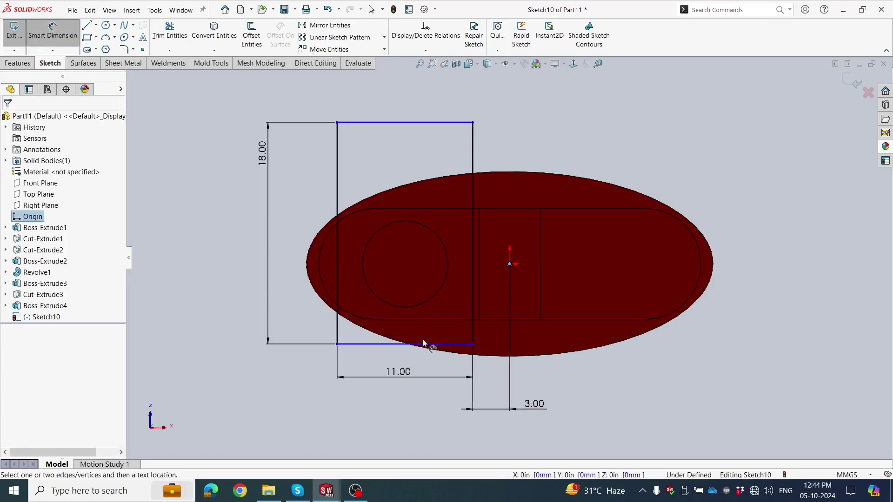
click(393, 345)
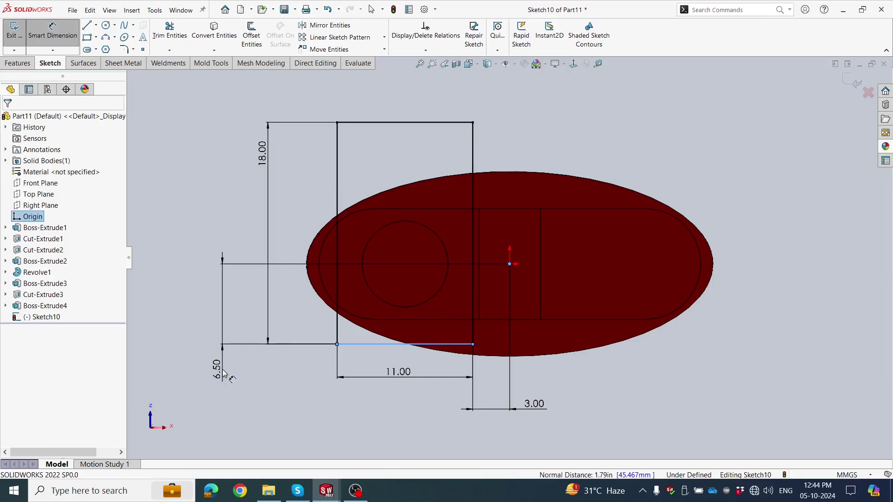
click(224, 373)
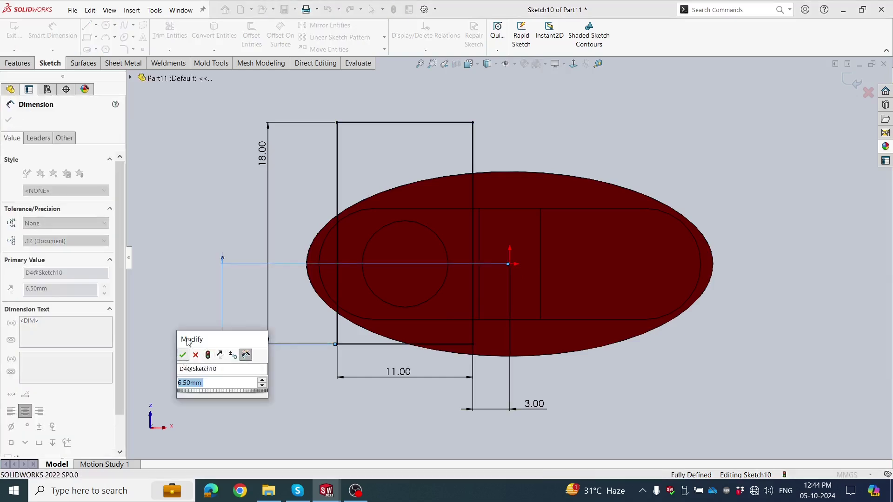
key(Return)
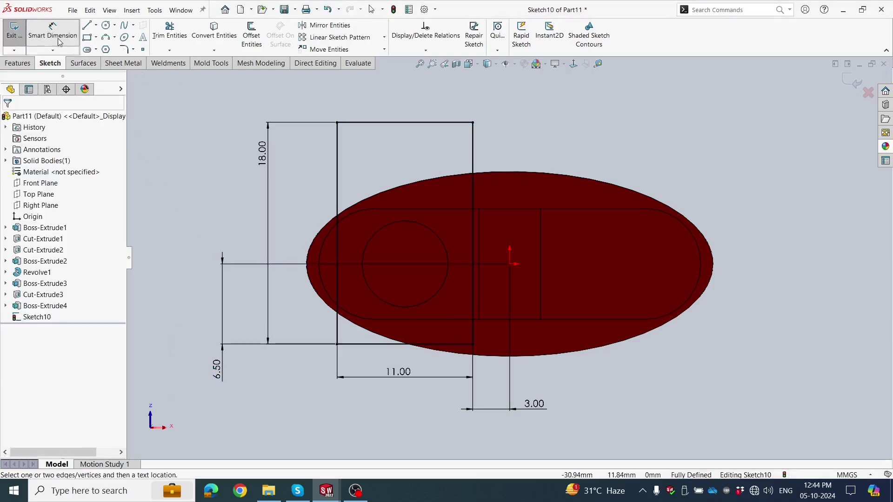
click(59, 42)
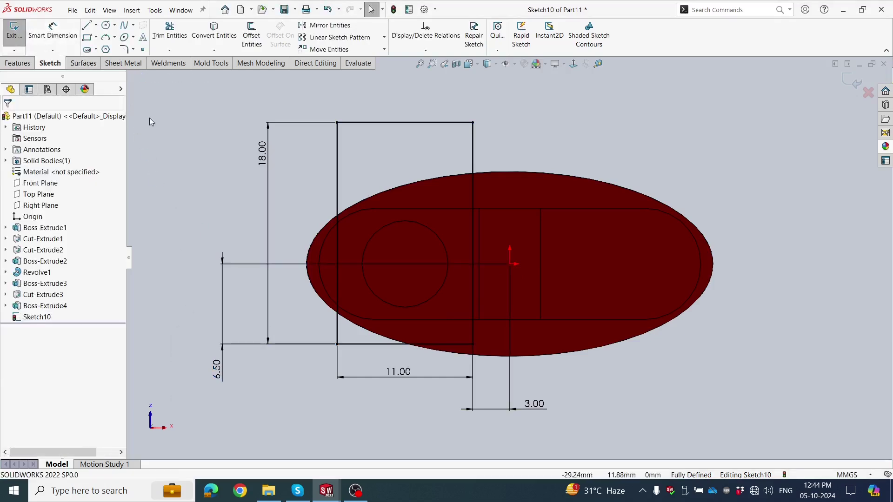
Fillet the rectangle's top corners at R5 and bottom corners at R2
click(124, 49)
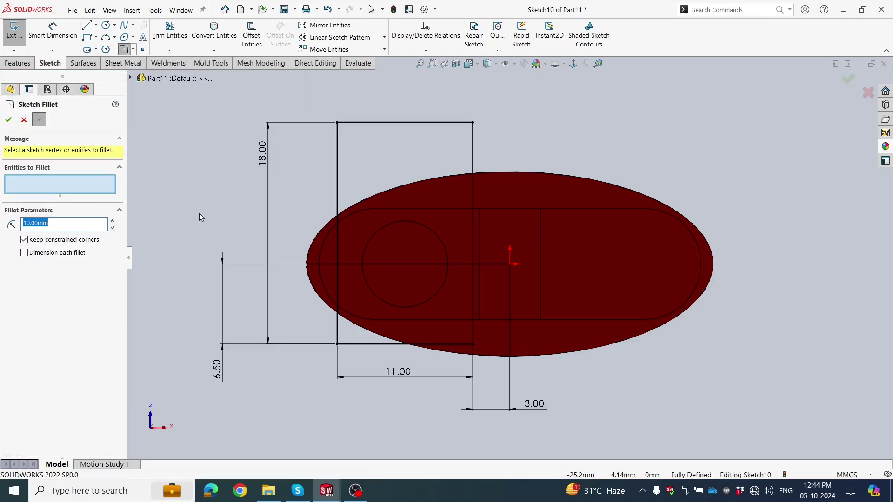
text(5)
click(337, 123)
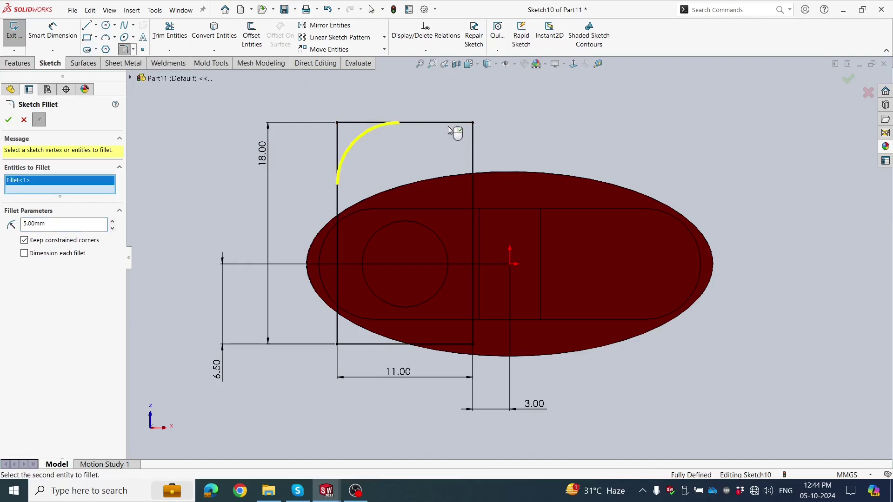
click(474, 124)
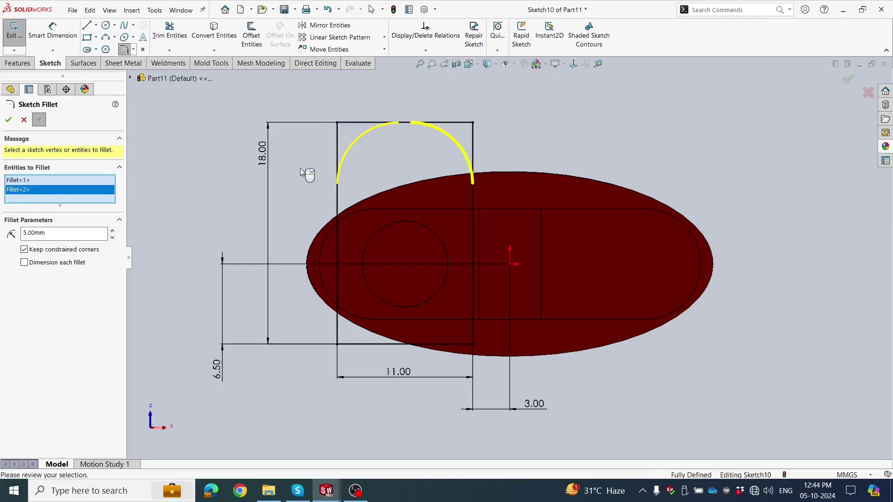
click(8, 119)
text(2)
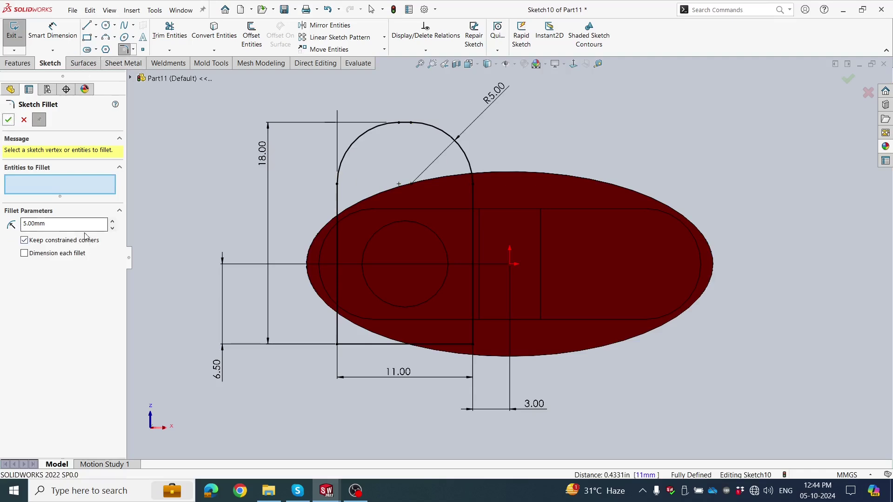
click(338, 345)
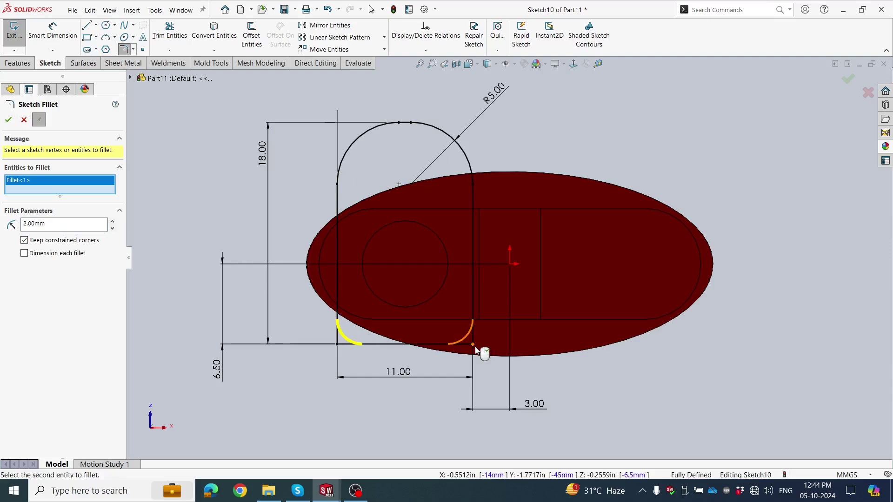
click(473, 345)
click(9, 119)
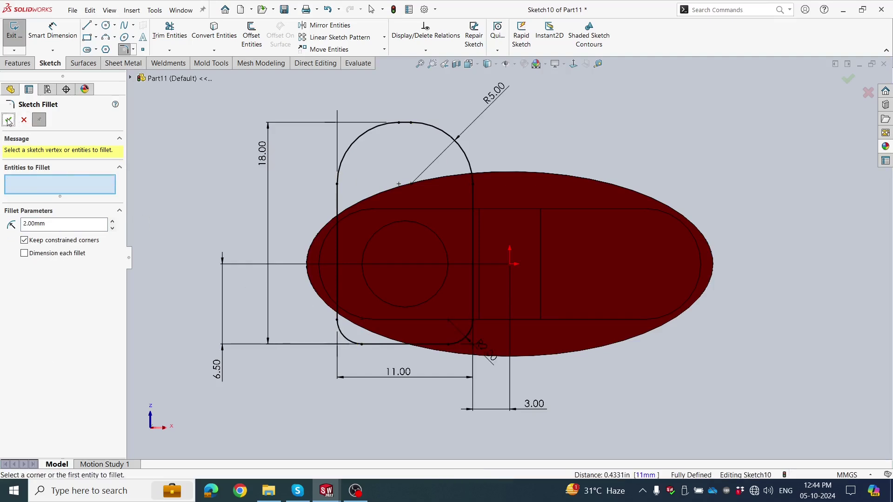
click(10, 63)
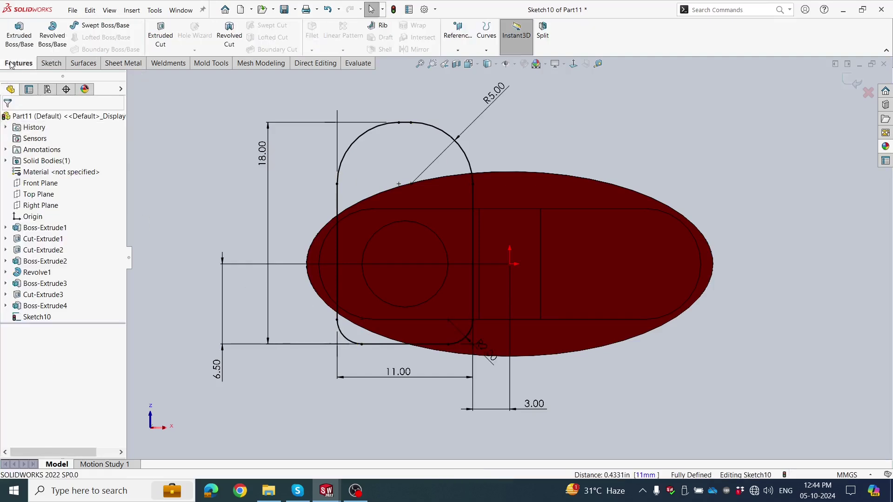
Extrude the filleted rectangle 5 mm into a shoe beneath the pin
click(19, 35)
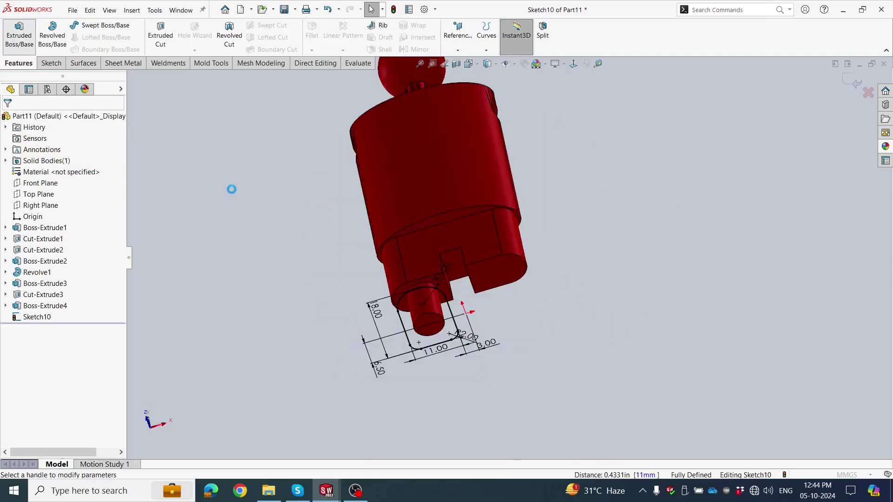
text(5)
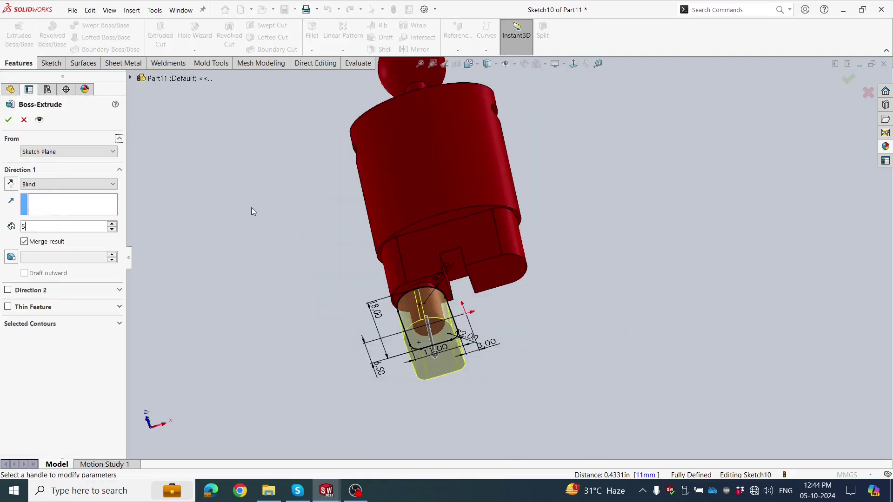
key(Return)
middle_drag(251, 222, 254, 287)
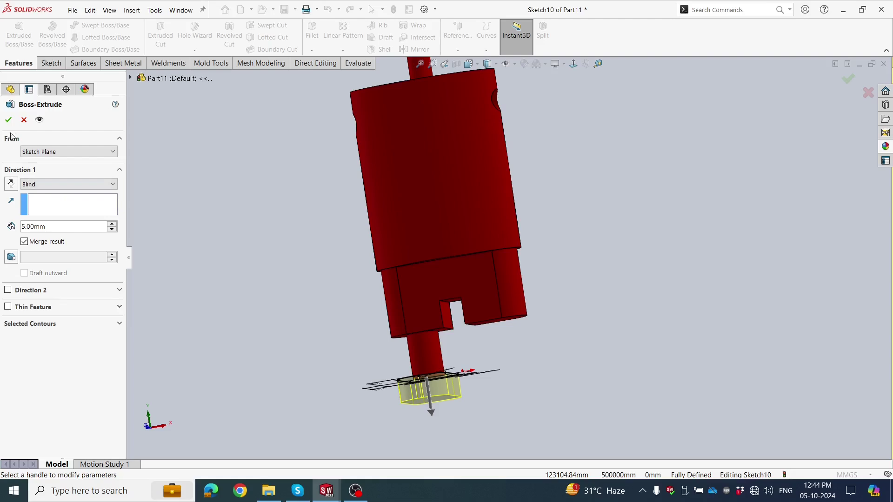
click(9, 119)
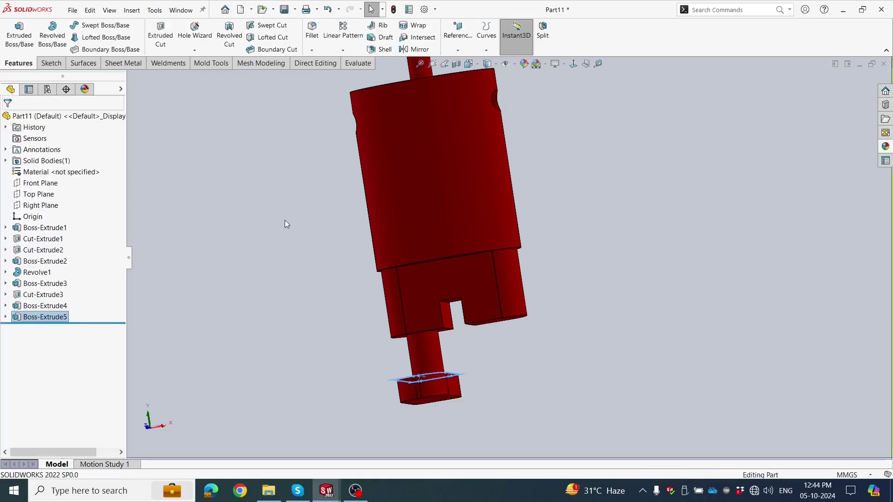
mouse_move(285, 224)
middle_down()
mouse_move(279, 333)
mouse_move(295, 313)
mouse_move(598, 279)
mouse_move(602, 286)
middle_up()
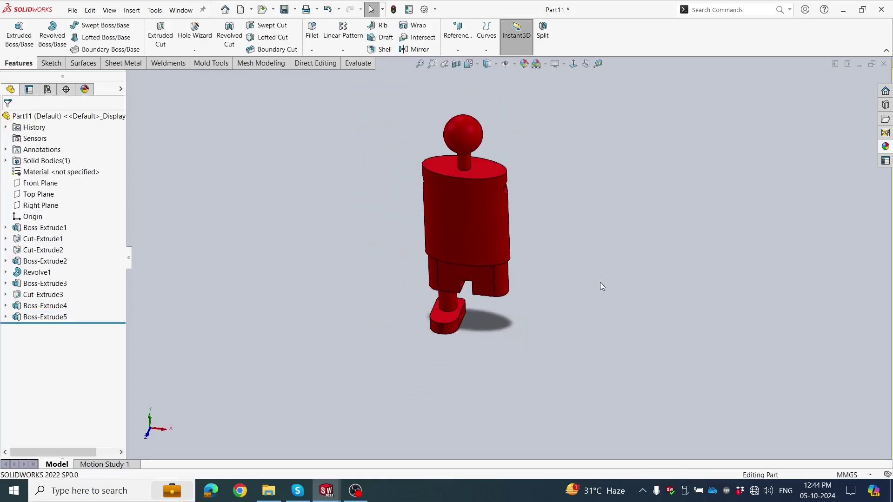
Mirror Boss-Extrude4 and Boss-Extrude5 across the Right Plane
click(40, 205)
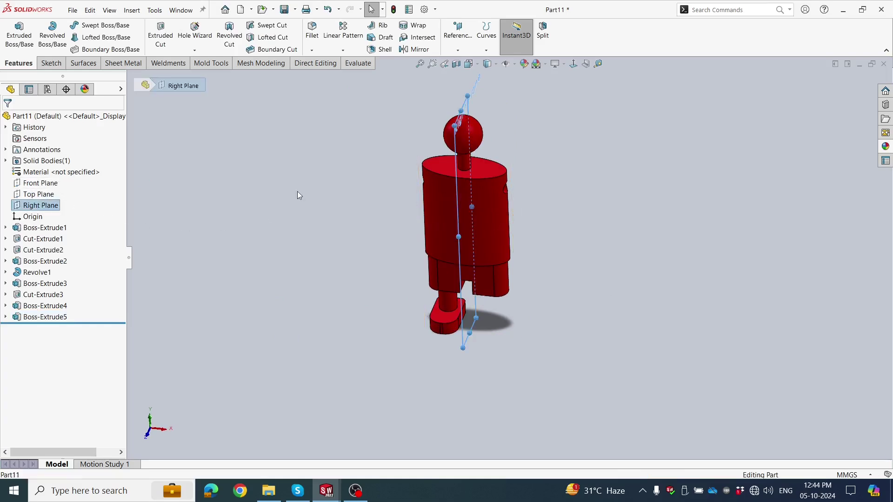
click(403, 52)
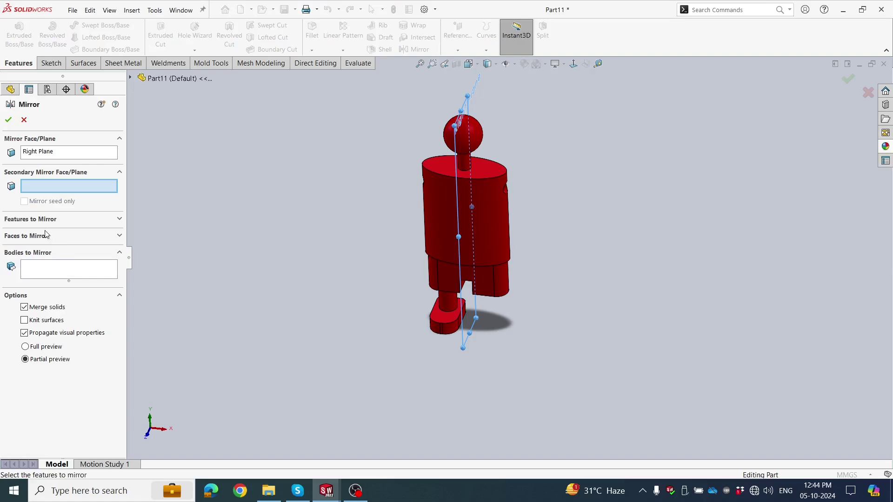
click(91, 219)
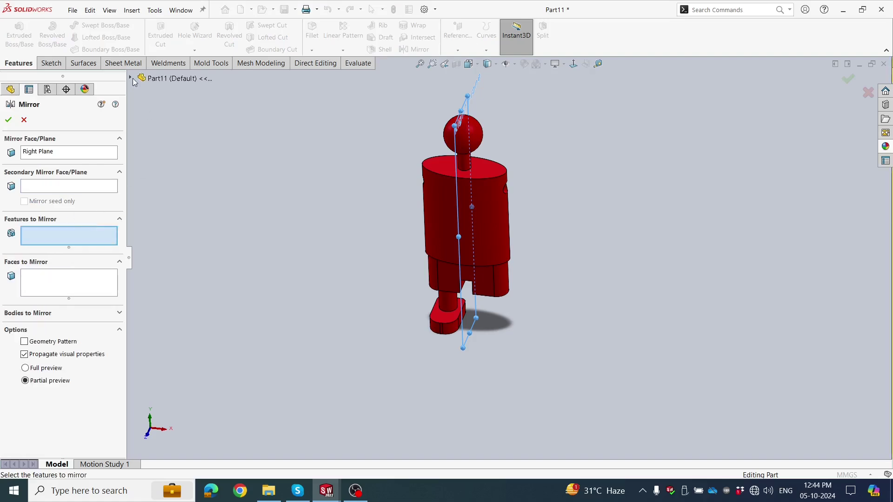
click(174, 270)
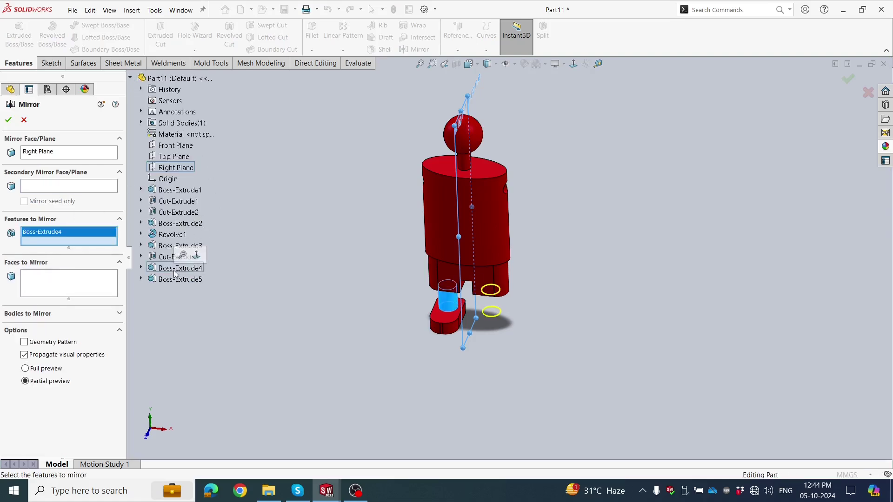
click(169, 280)
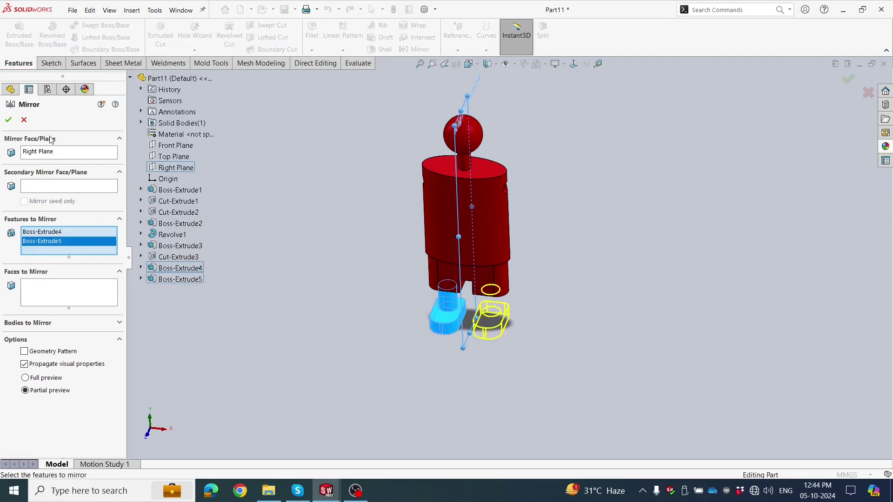
key(Return)
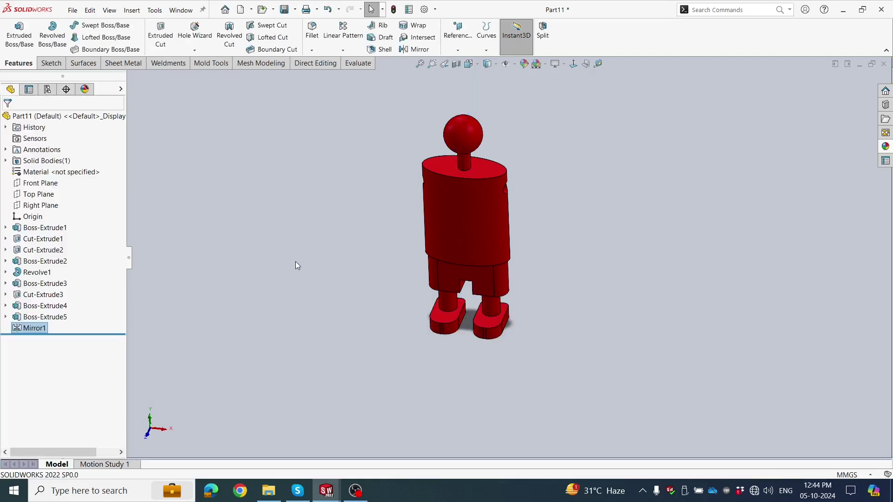
mouse_move(295, 261)
middle_down()
mouse_move(388, 184)
mouse_move(302, 169)
mouse_move(253, 265)
mouse_move(343, 277)
mouse_move(336, 260)
middle_up()
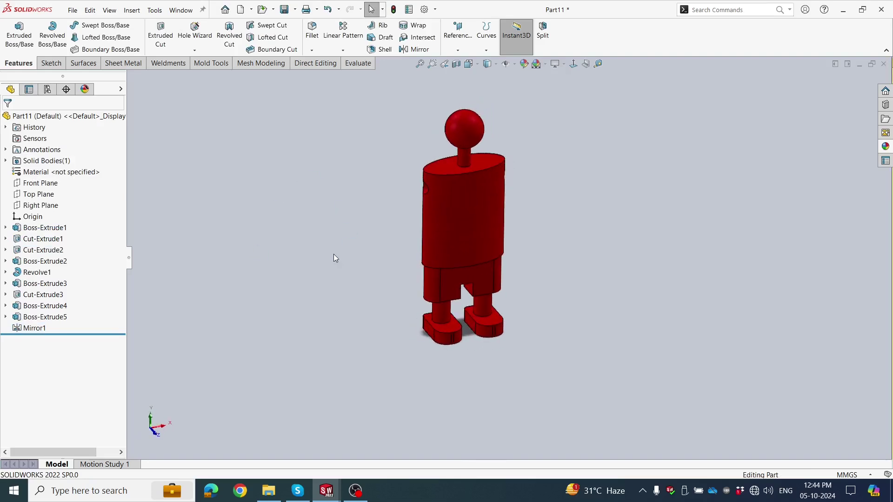
Start a new sketch on the Front Plane
ctrl+middle_drag(272, 339, 468, 204)
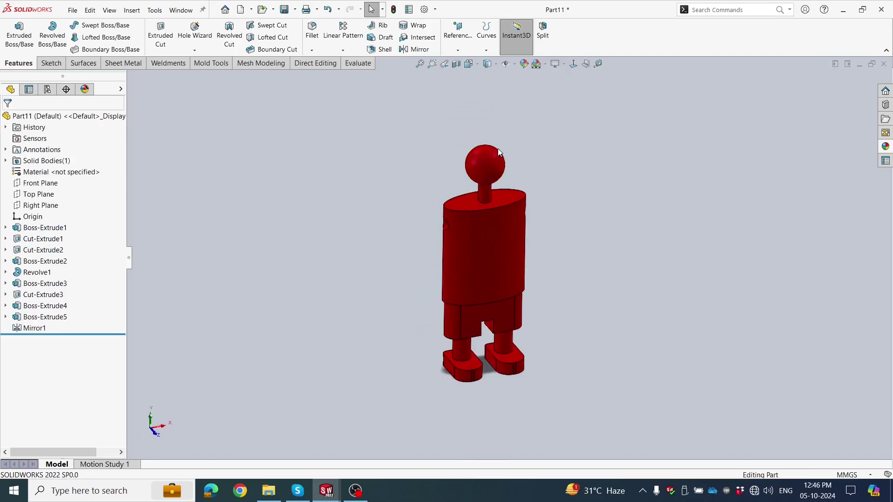
scroll(498, 149, down, 2)
click(47, 185)
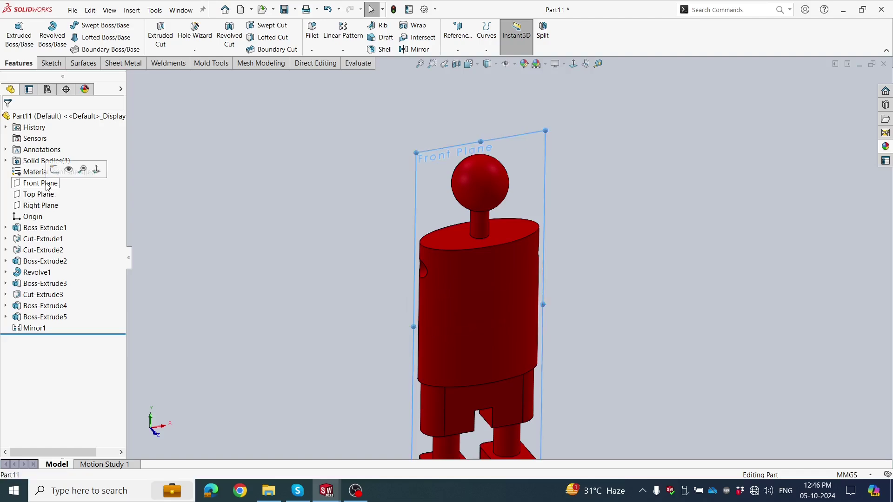
click(55, 169)
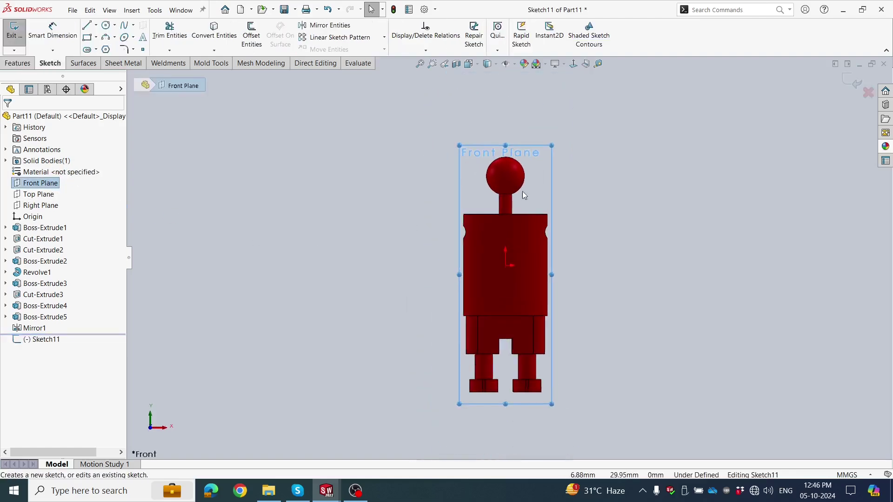
Draw a circle centred on the head sphere and dimension its diameter to 20 mm
click(567, 148)
scroll(567, 148, down, 3)
scroll(534, 189, down, 1)
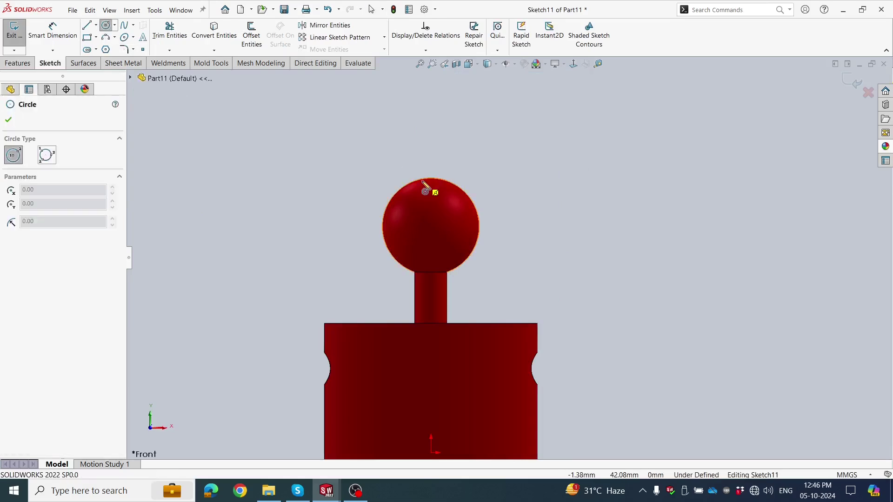
click(431, 227)
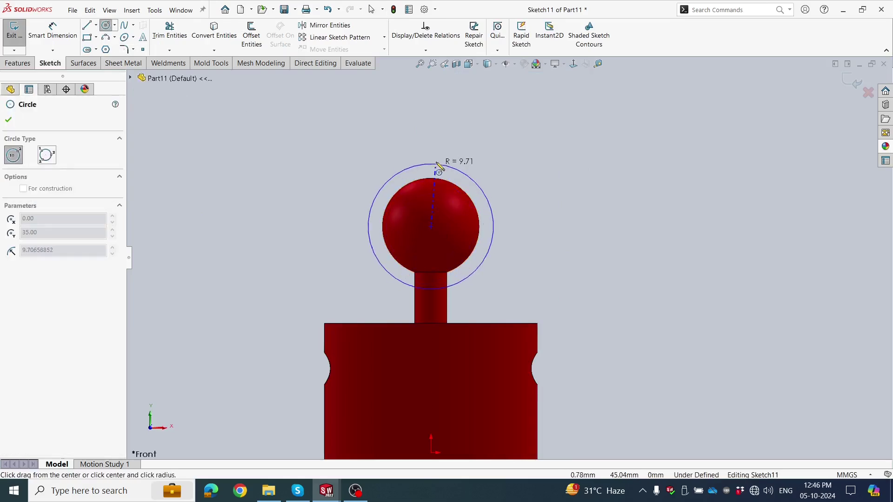
click(445, 163)
click(29, 91)
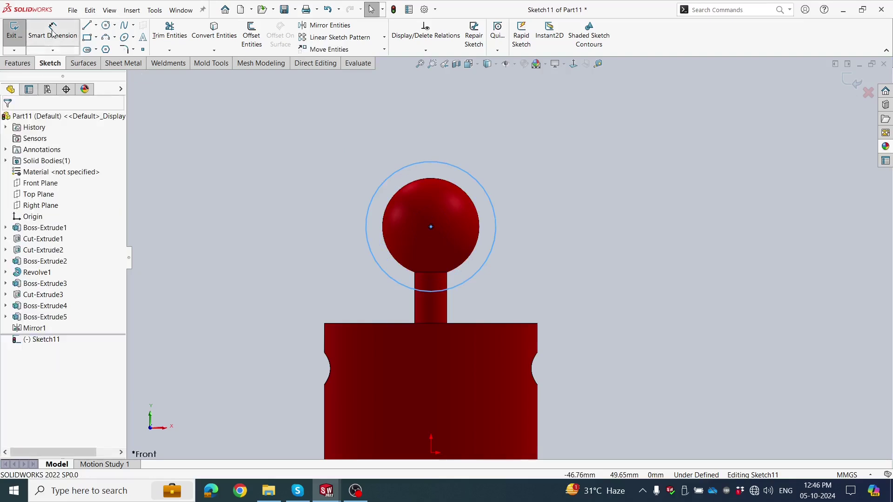
click(393, 174)
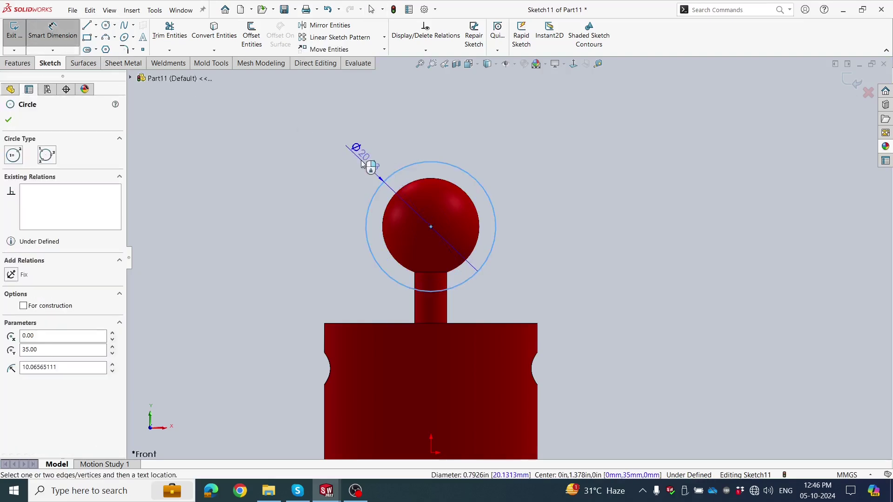
click(362, 163)
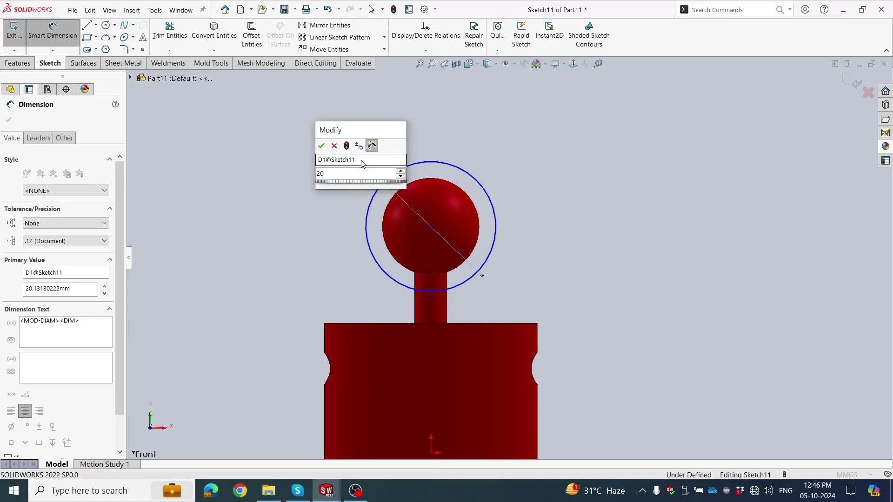
key(Escape)
click(308, 208)
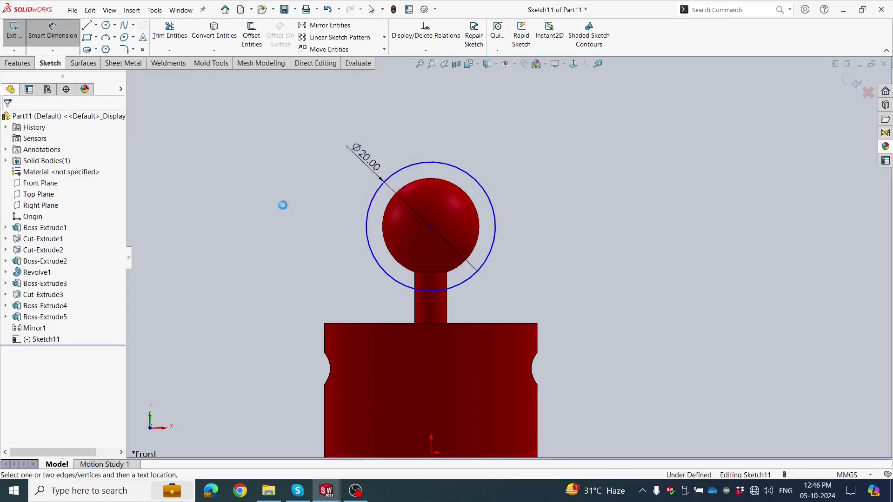
scroll(279, 208, up, 2)
key(Escape)
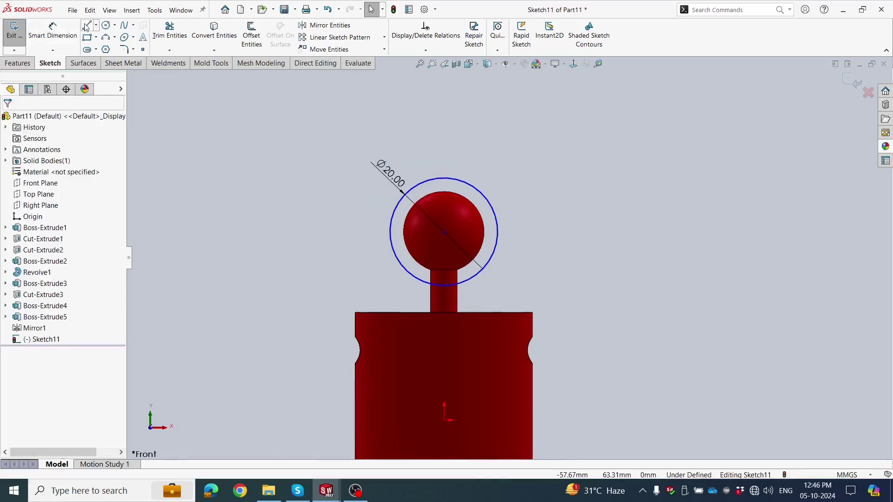
Draw a horizontal line across the circle from its left edge to its right edge
click(390, 232)
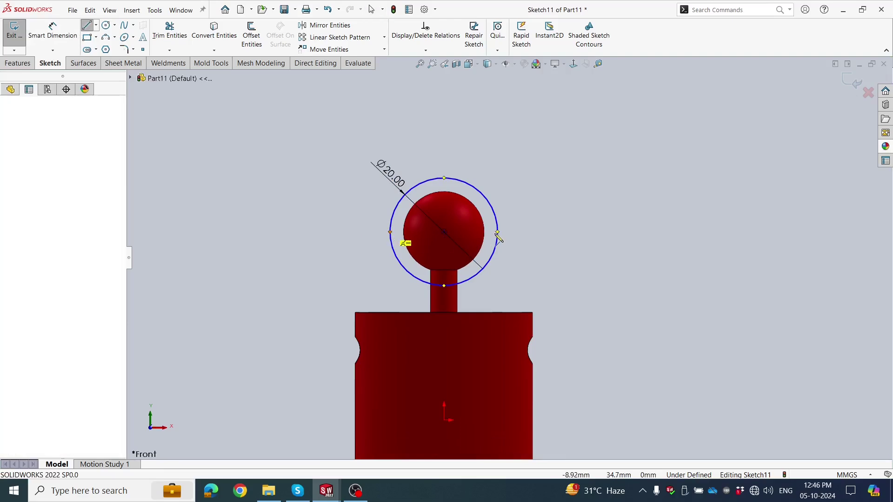
click(497, 231)
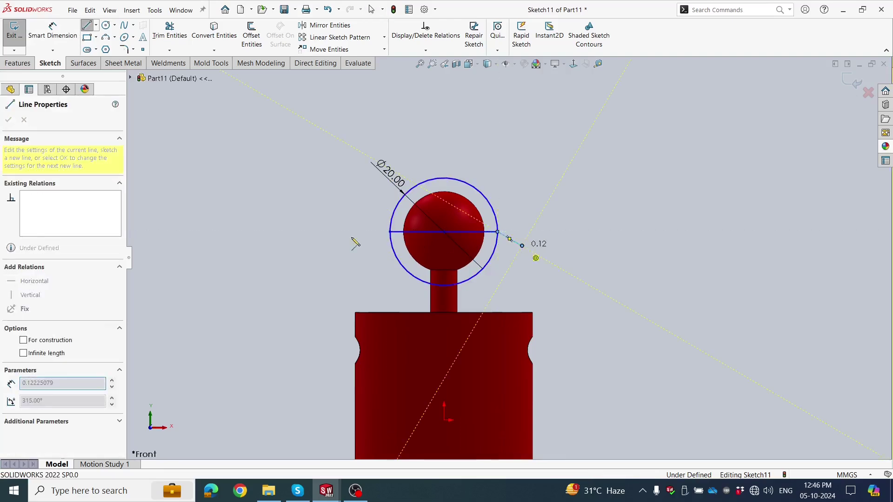
key(Escape)
key(Escape)
scroll(454, 220, up, 3)
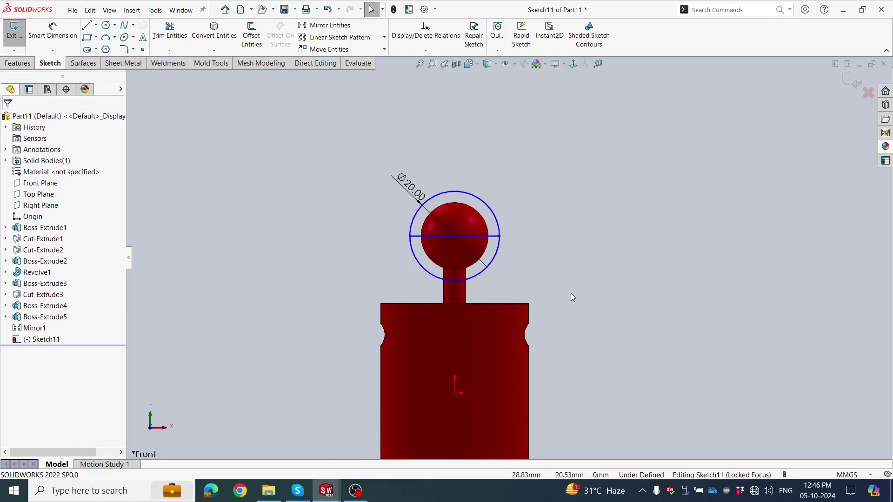
scroll(520, 263, down, 3)
Trim away the lower arc and place the line 15 mm above the body's top edge
click(169, 32)
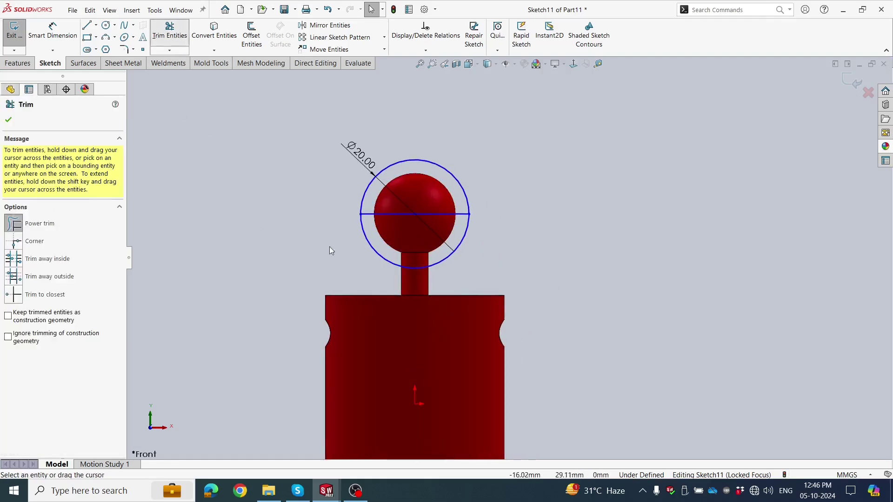
click(9, 120)
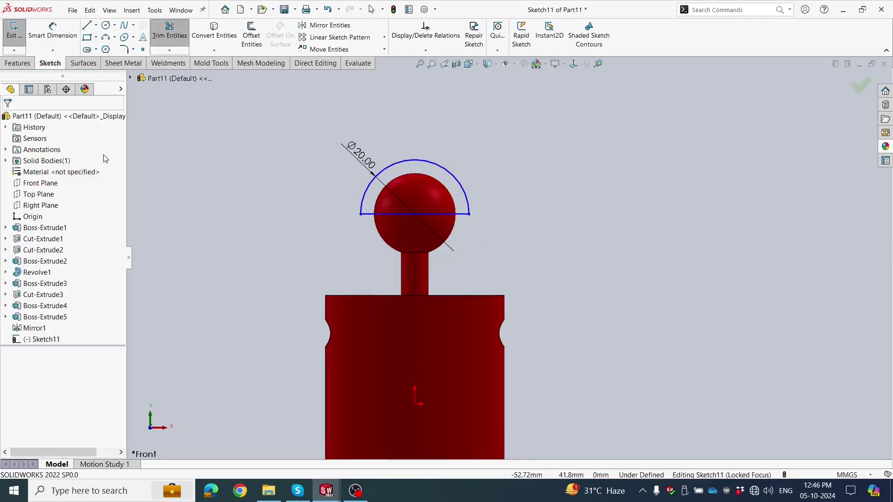
click(48, 39)
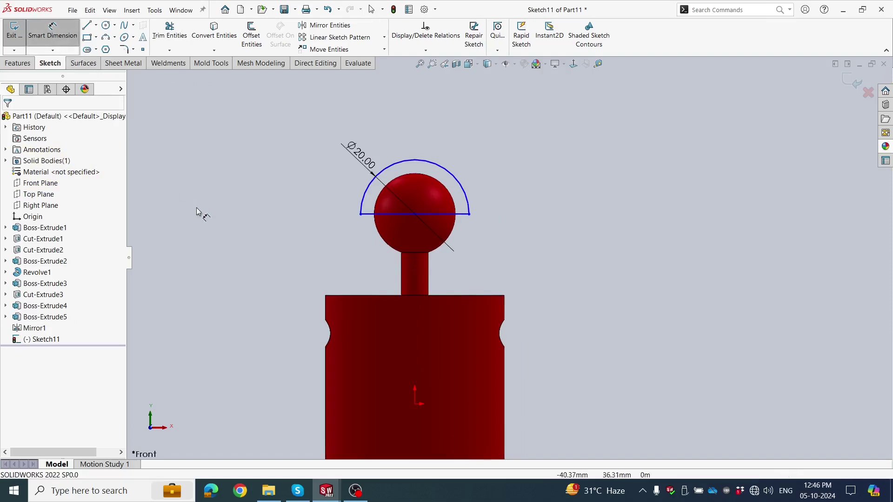
click(476, 296)
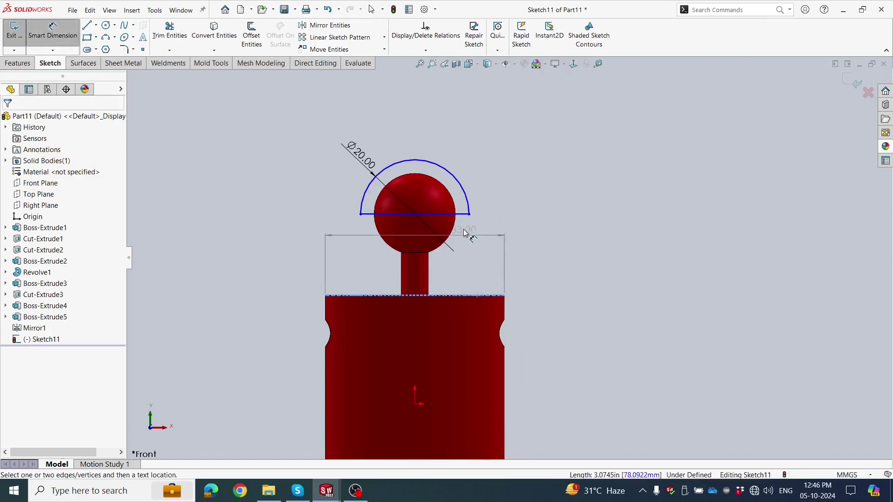
click(463, 215)
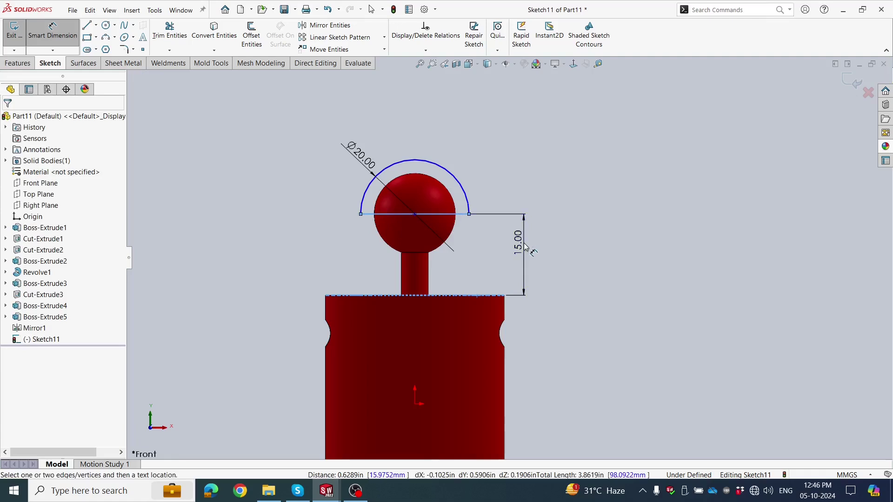
click(526, 246)
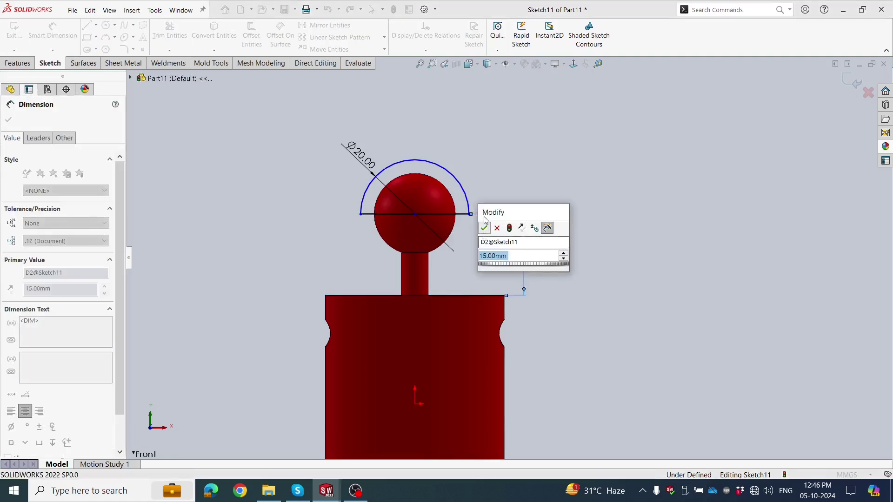
click(484, 228)
Dimension the semicircle's left endpoint 10 mm horizontally from the origin
click(360, 214)
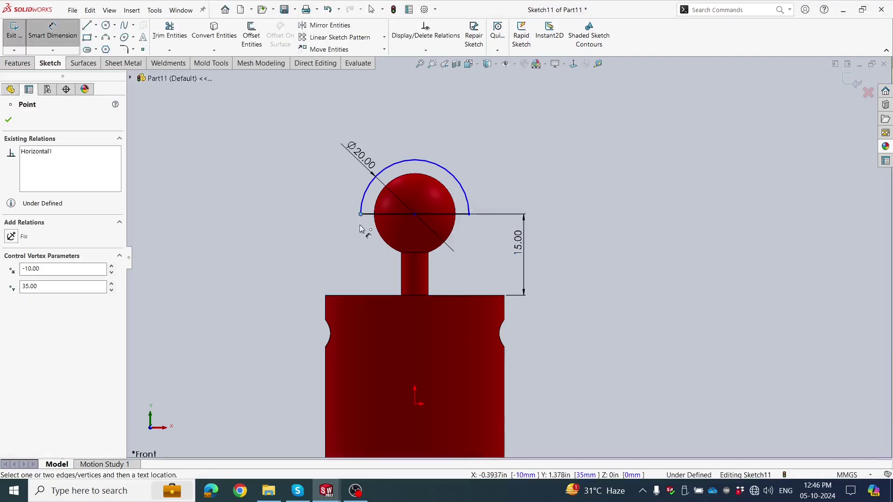
click(414, 404)
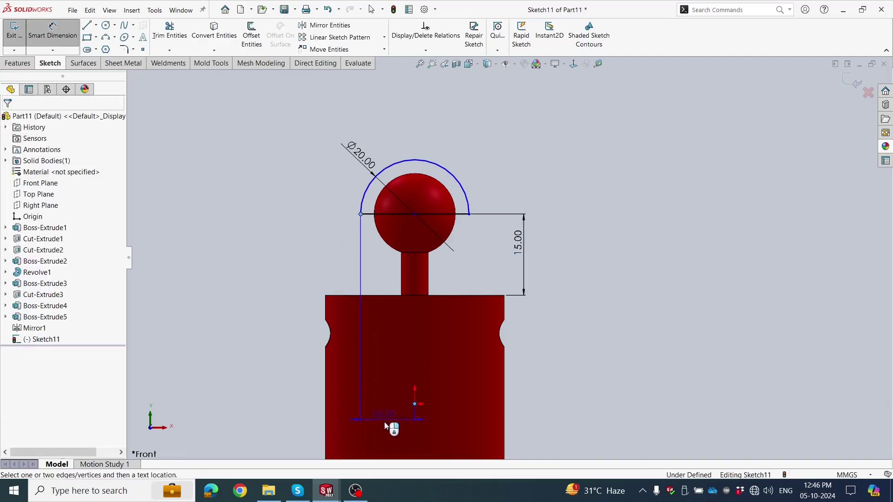
click(385, 427)
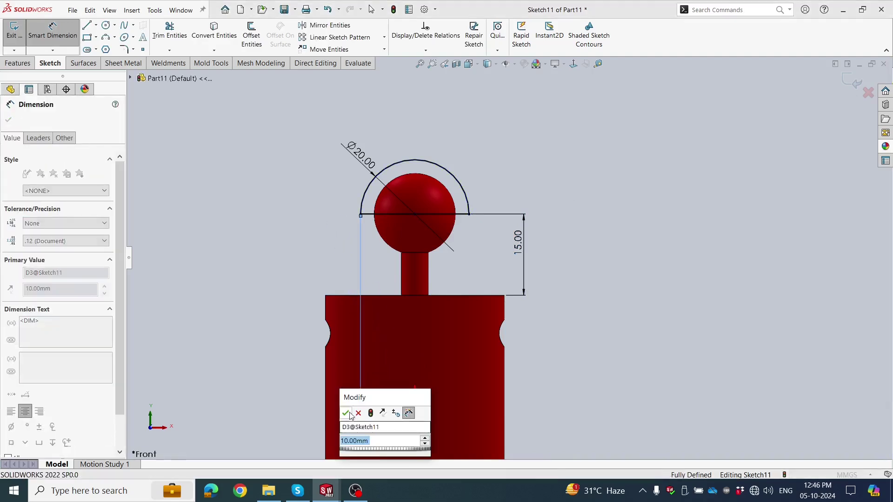
click(349, 414)
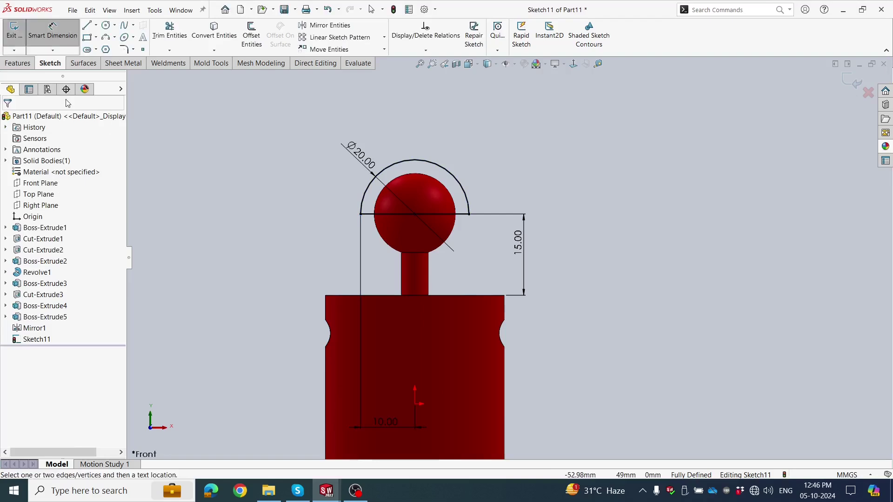
click(18, 62)
Revolve the semicircle 120° about the horizontal line, with the direction reversed
click(52, 37)
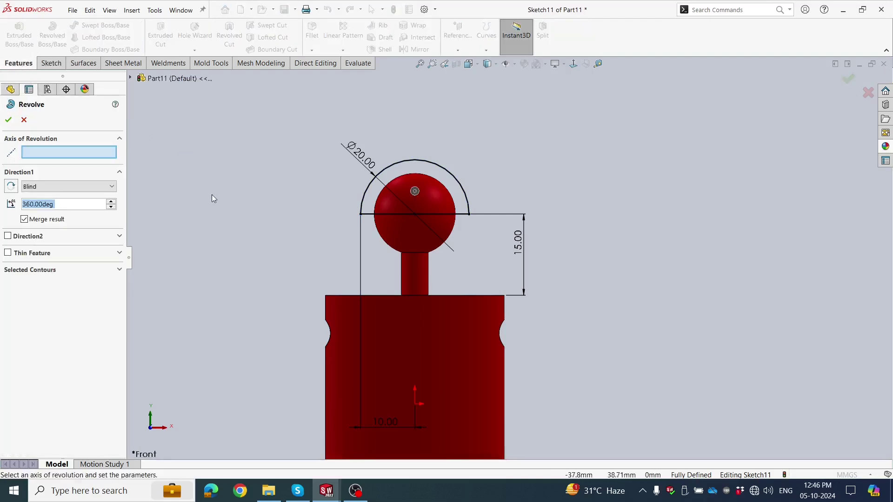
middle_drag(214, 195, 253, 228)
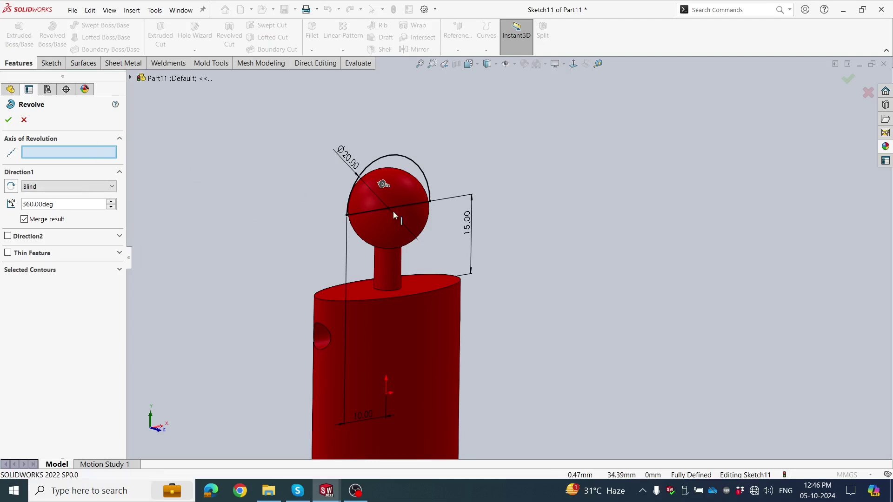
click(374, 216)
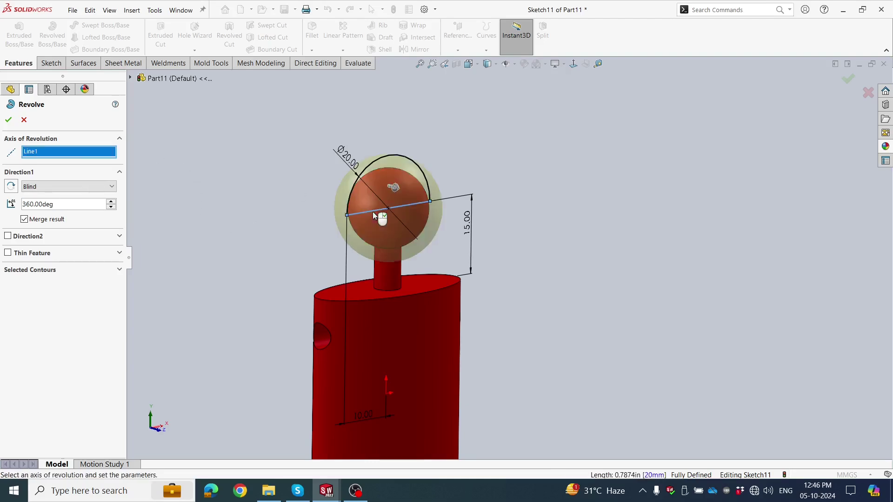
middle_drag(356, 211, 286, 206)
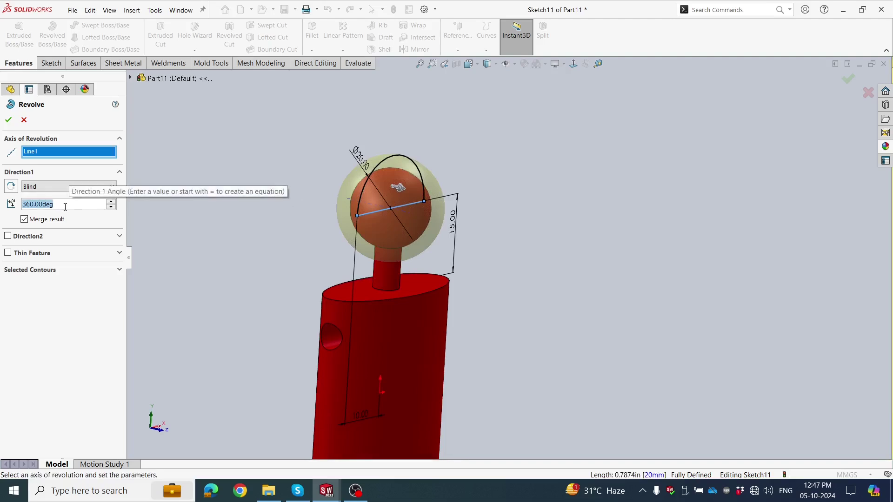
text(120)
key(Return)
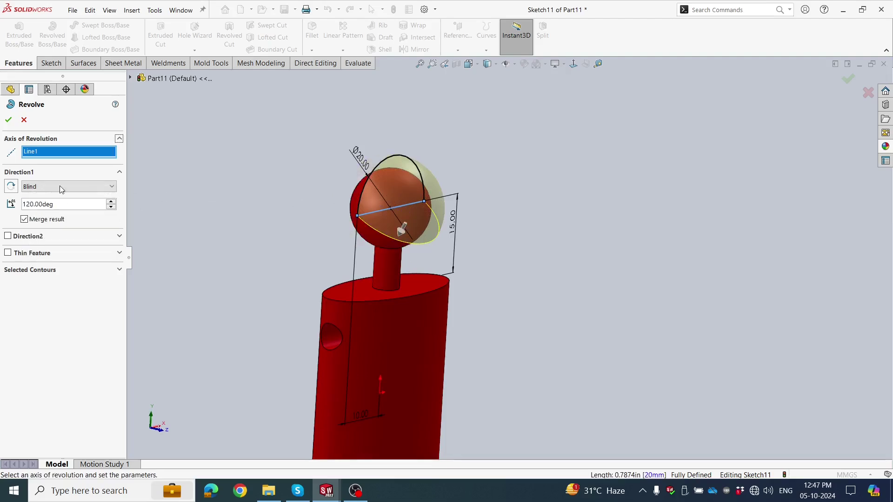
click(11, 186)
mouse_move(189, 211)
middle_down()
mouse_move(213, 204)
mouse_move(205, 217)
middle_up()
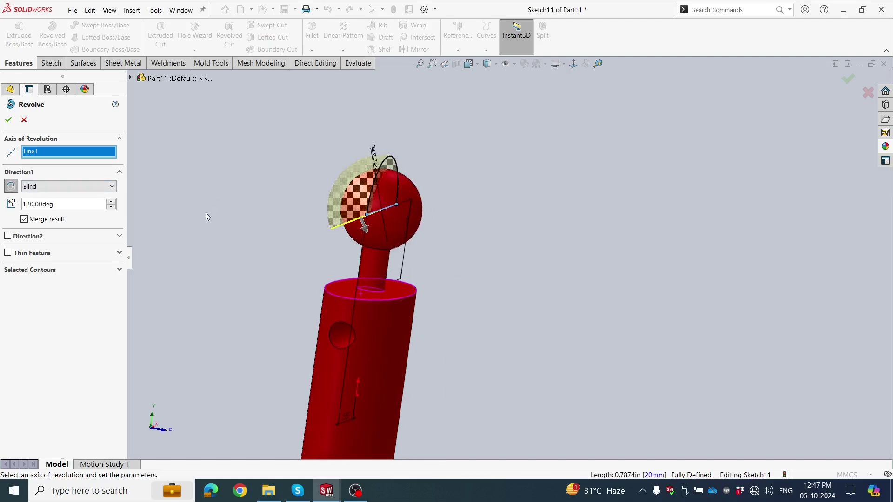
Add a 20° second direction and create the revolved head cap
click(7, 236)
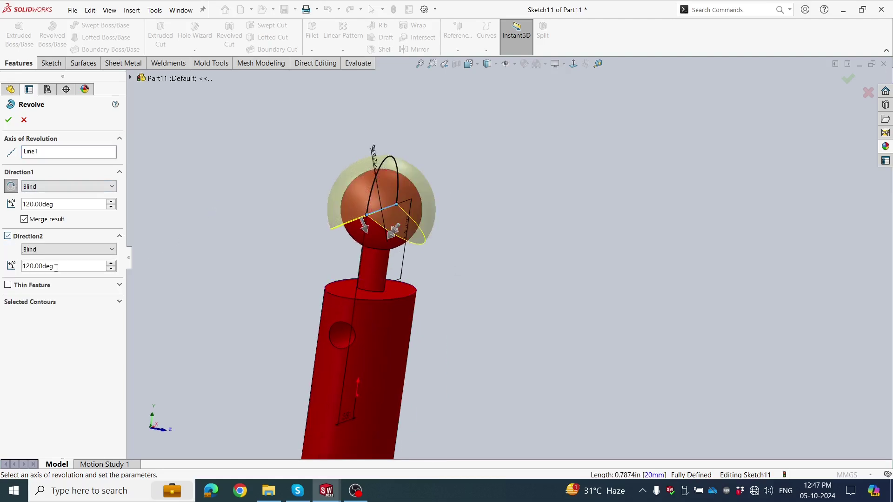
text(50)
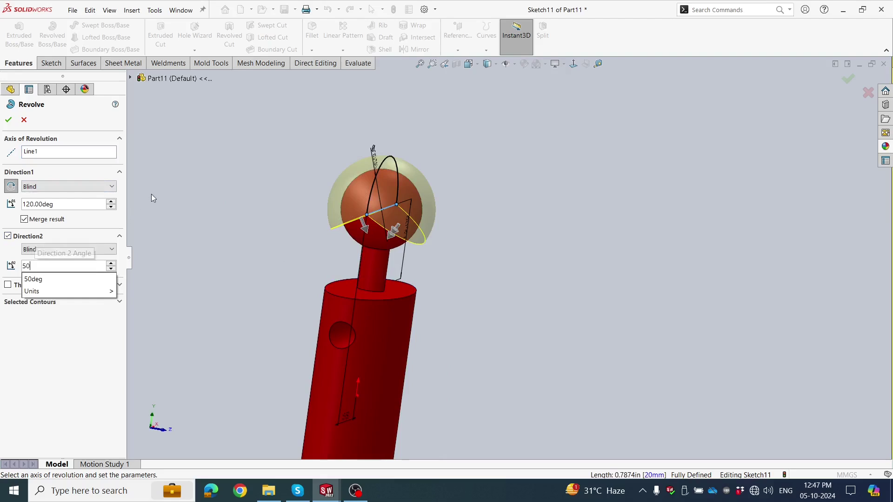
key(Return)
mouse_move(173, 175)
middle_down()
mouse_move(185, 164)
mouse_move(151, 193)
mouse_move(91, 194)
middle_up()
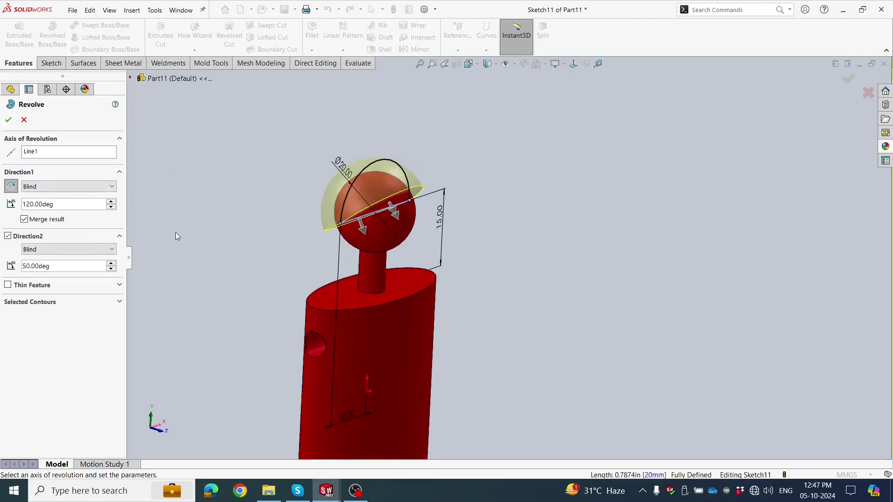
middle_drag(174, 232, 256, 219)
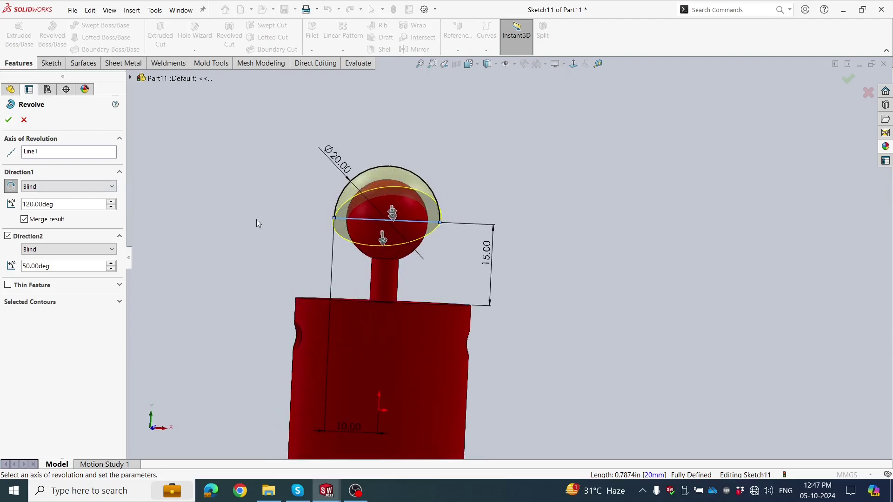
text(20)
key(Return)
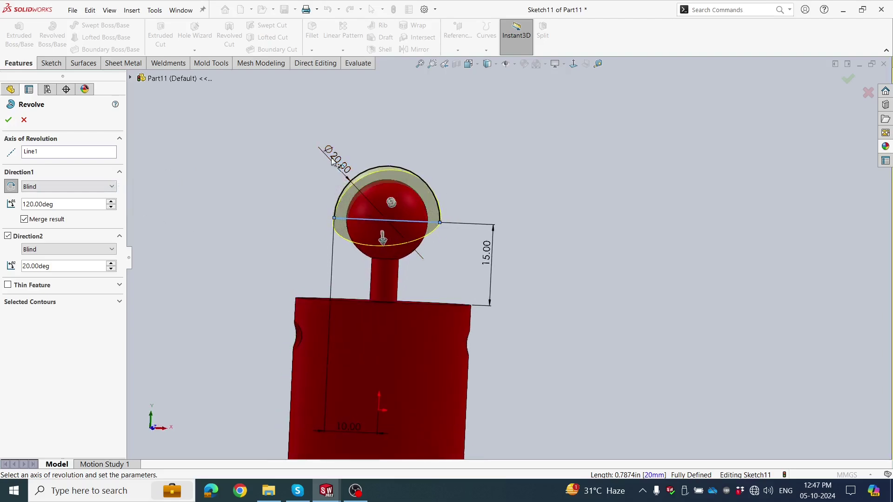
click(9, 121)
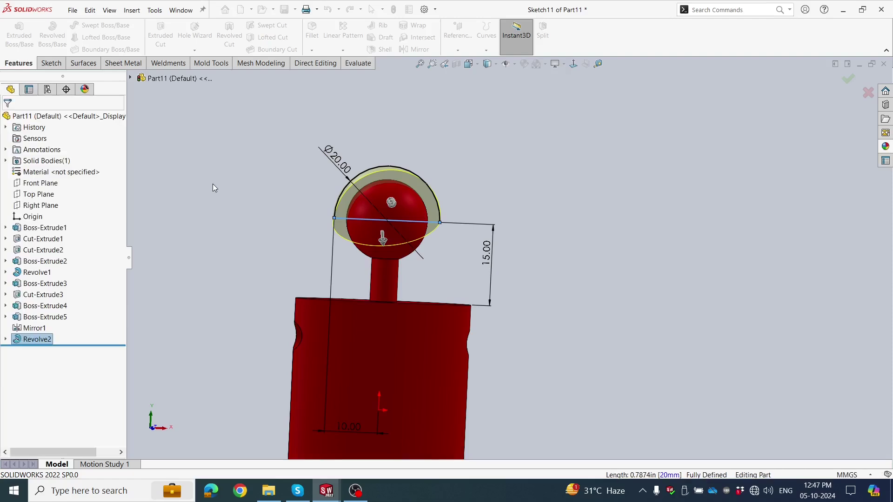
mouse_move(215, 203)
middle_down()
mouse_move(280, 268)
mouse_move(243, 231)
middle_up()
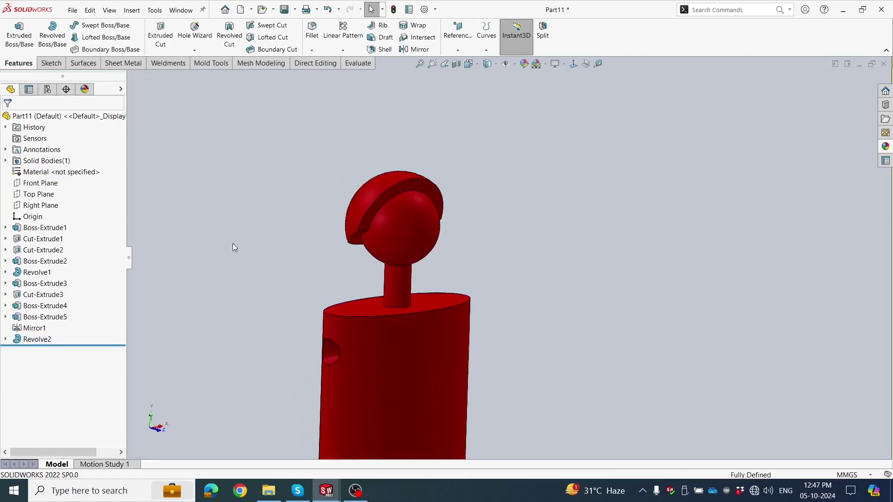
Check the cap sketch's 20 mm diameter dimension, then view the capped head from several angles
click(5, 339)
click(47, 350)
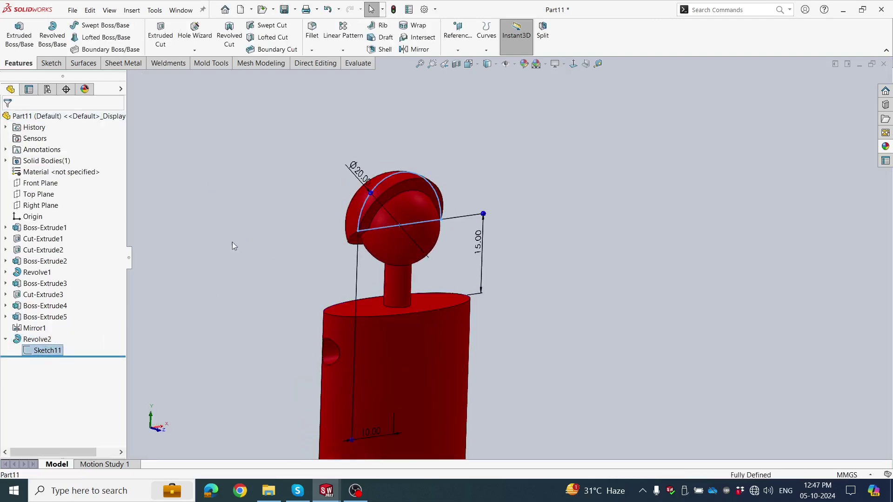
double_click(360, 173)
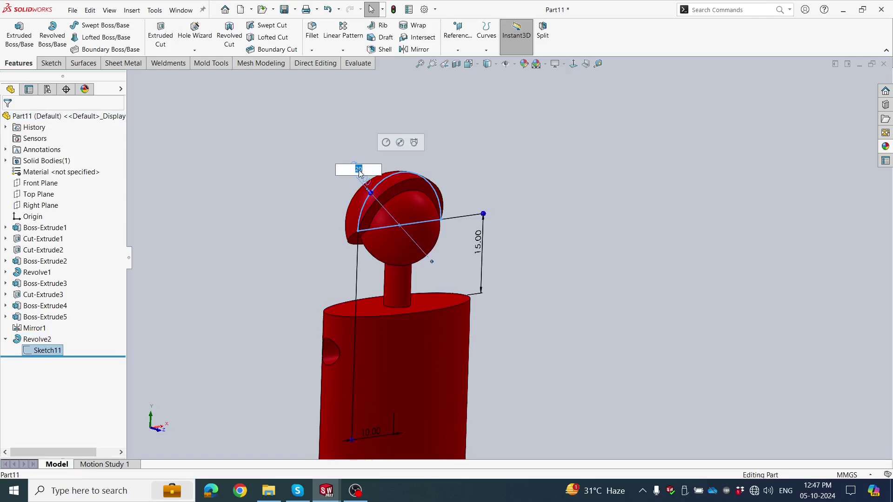
text(1)
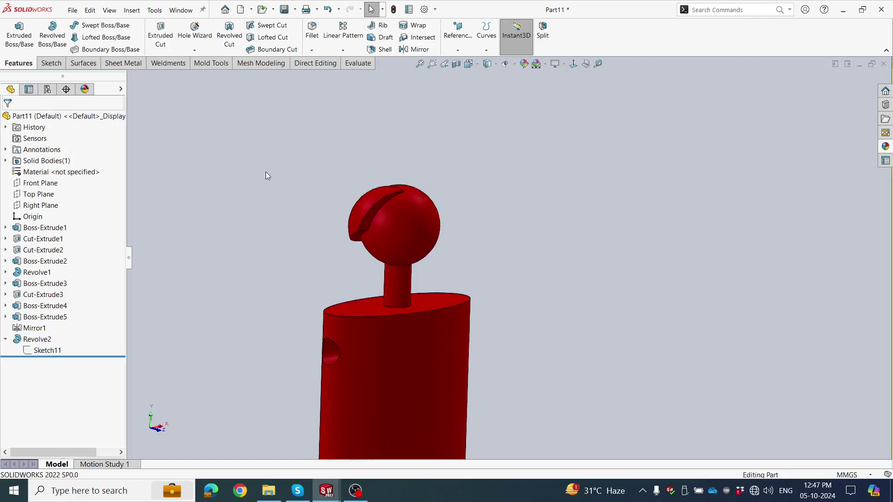
mouse_move(368, 160)
middle_down()
mouse_move(488, 199)
mouse_move(510, 319)
mouse_move(467, 368)
mouse_move(482, 392)
mouse_move(474, 265)
mouse_move(298, 215)
middle_up()
mouse_move(367, 274)
middle_down()
mouse_move(345, 254)
mouse_move(286, 285)
middle_up()
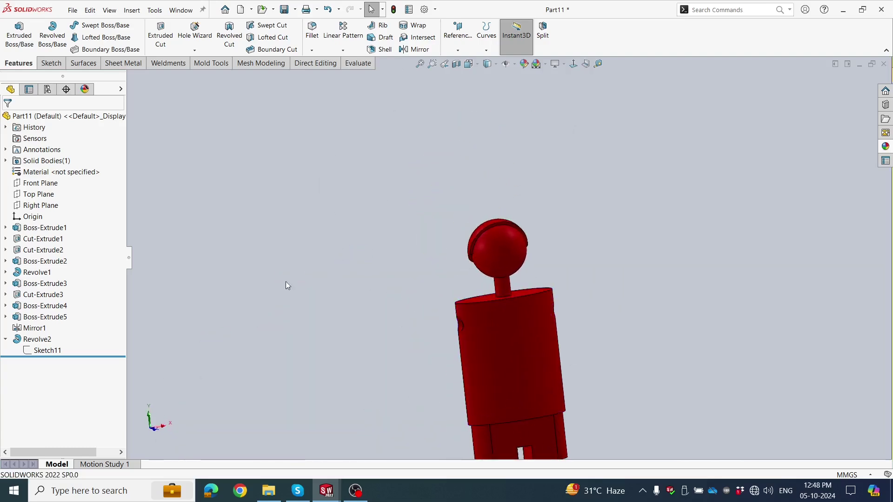
click(5, 339)
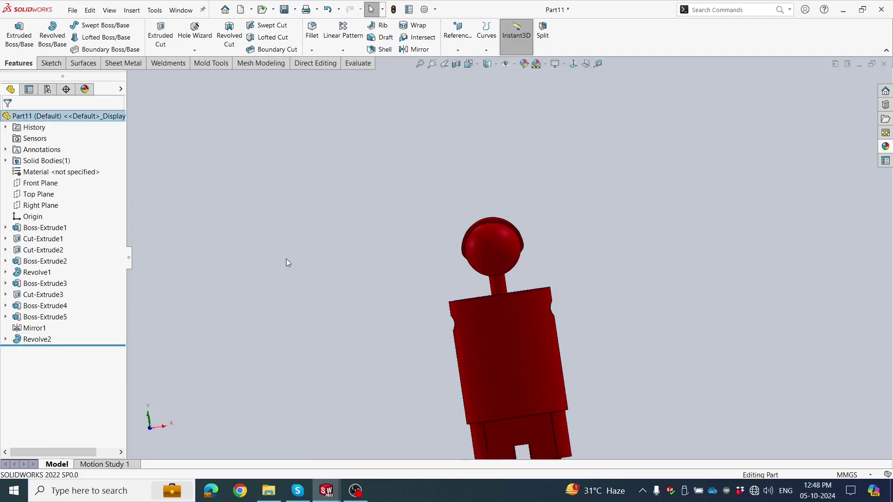
mouse_move(250, 288)
middle_down()
mouse_move(506, 311)
mouse_move(339, 190)
middle_up()
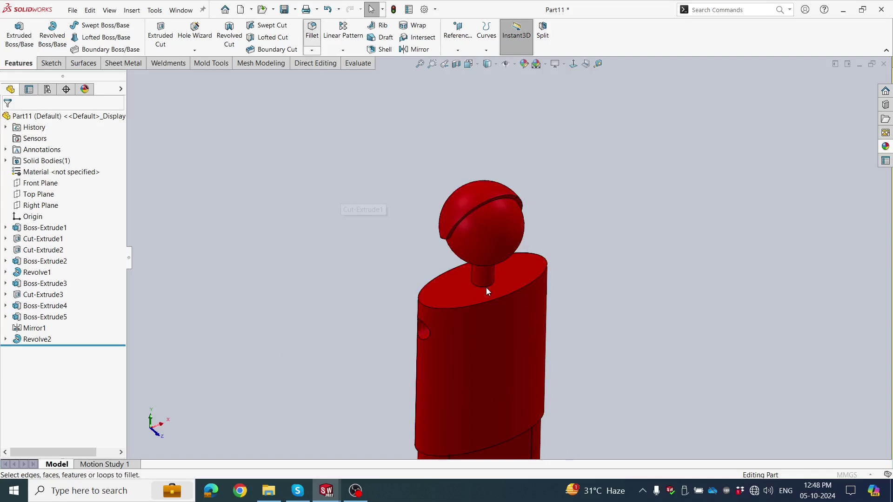
Fillet the neck's base edge at 2 mm and turn the figure upright, facing front
scroll(487, 291, down, 3)
click(470, 295)
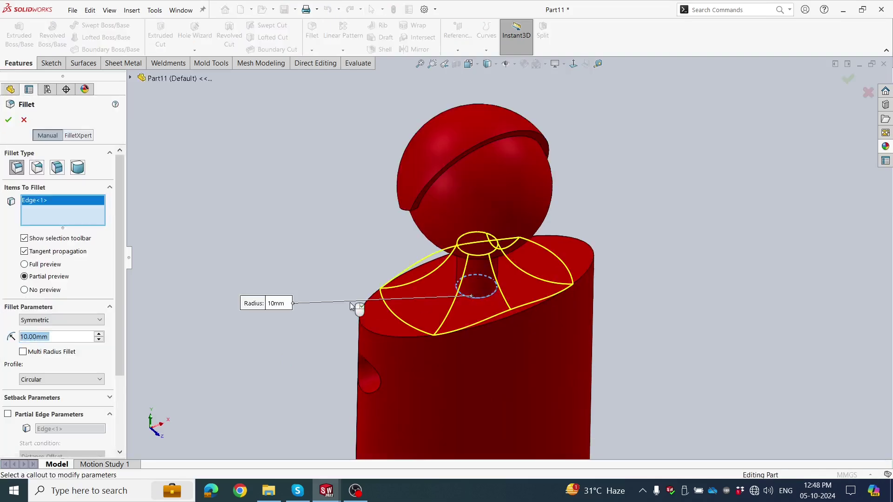
text(2)
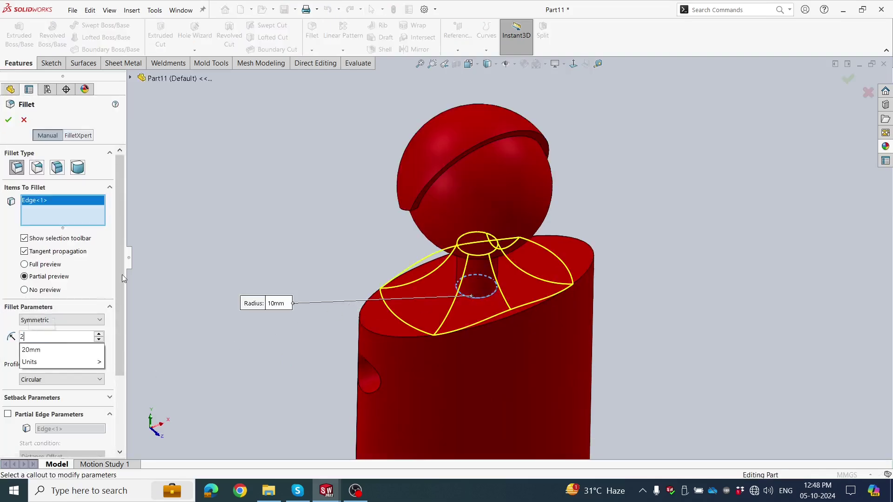
key(Return)
click(9, 120)
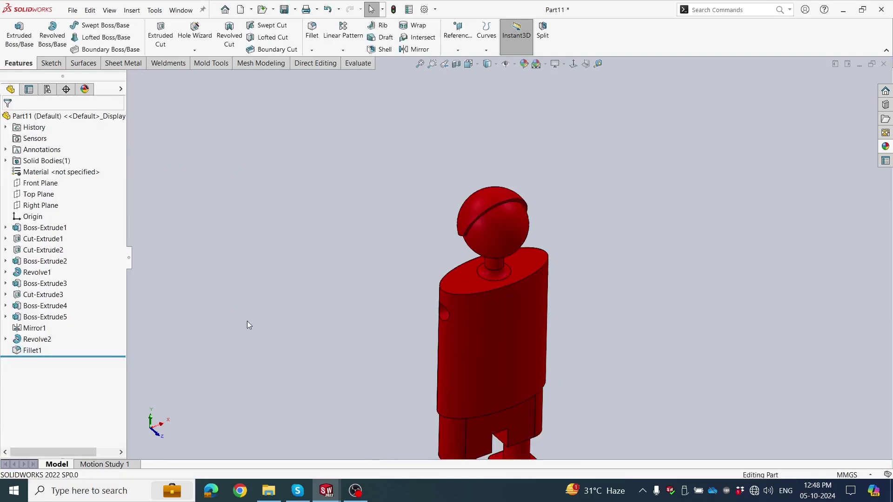
middle_drag(247, 325, 637, 257)
scroll(605, 263, down, 3)
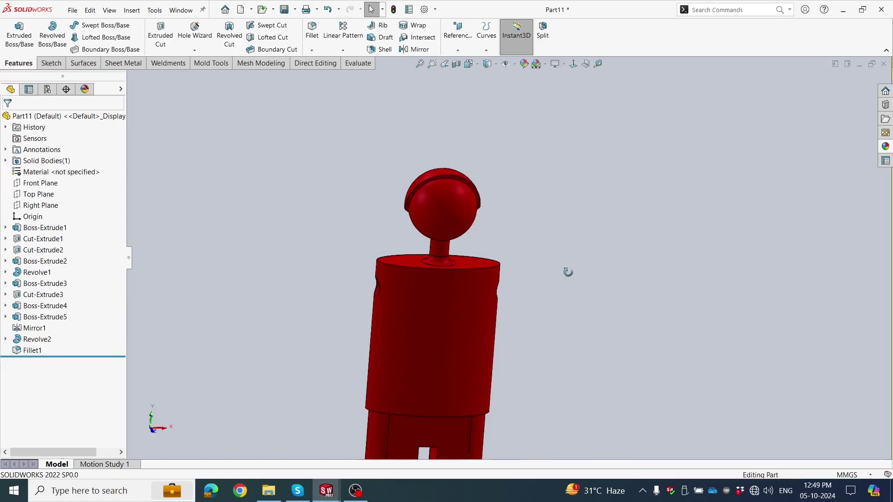
middle_drag(568, 271, 582, 259)
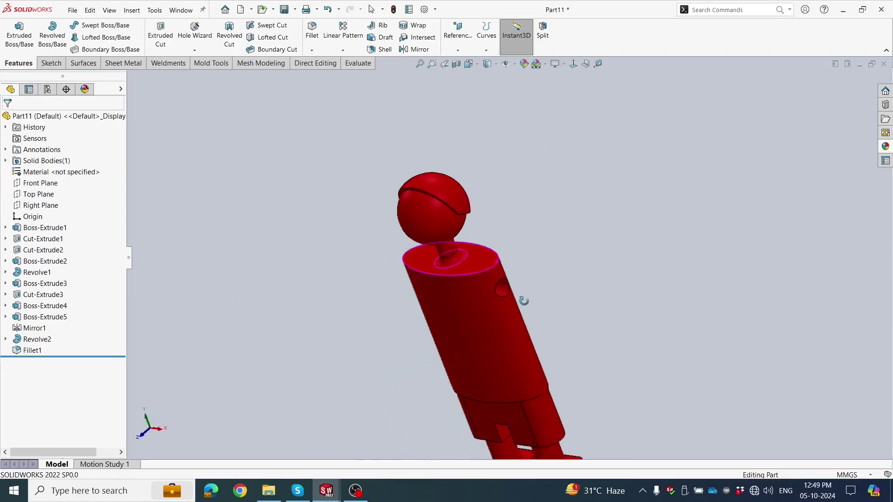
Start a Front Plane sketch with two equal eye circles on the face
click(40, 183)
click(58, 158)
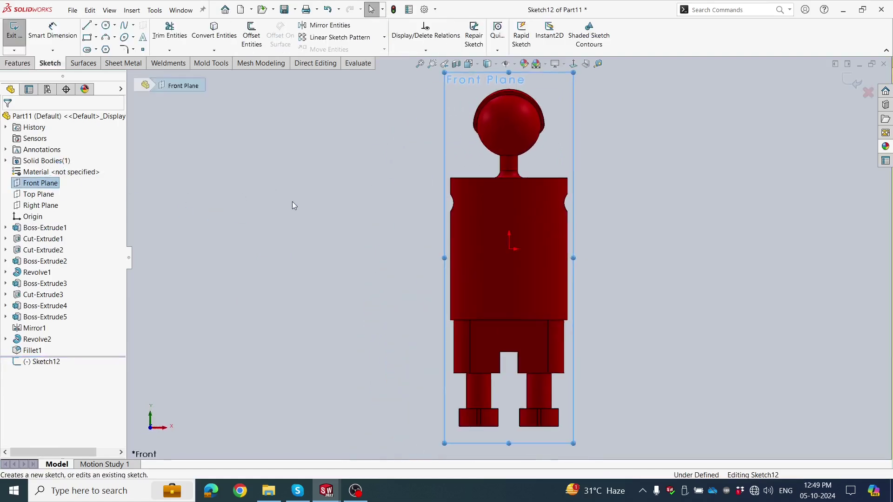
scroll(577, 174, down, 5)
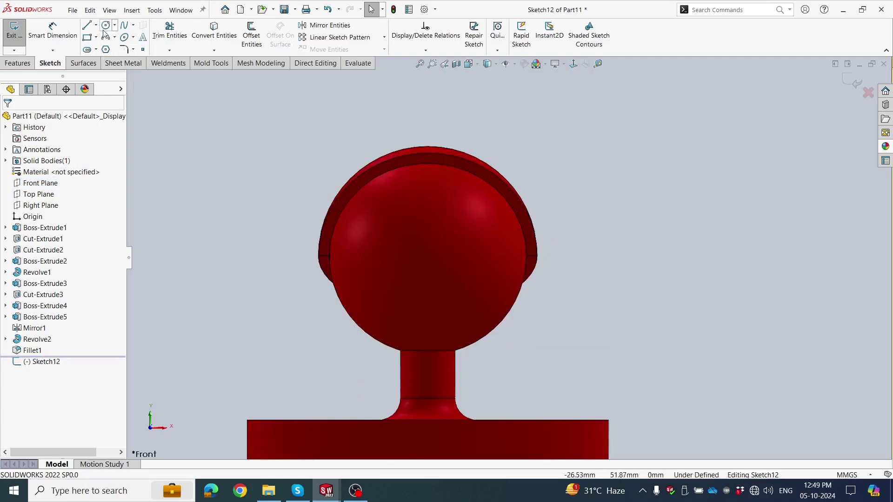
drag(476, 226, 485, 227)
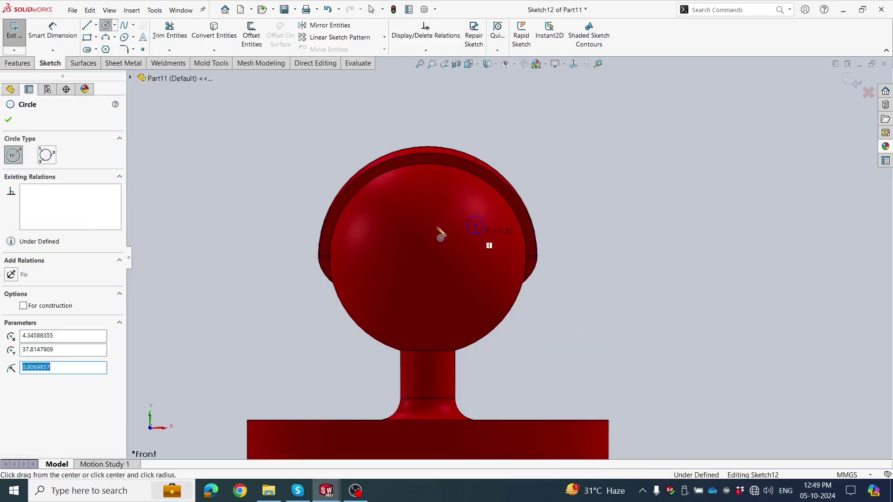
drag(384, 227, 394, 233)
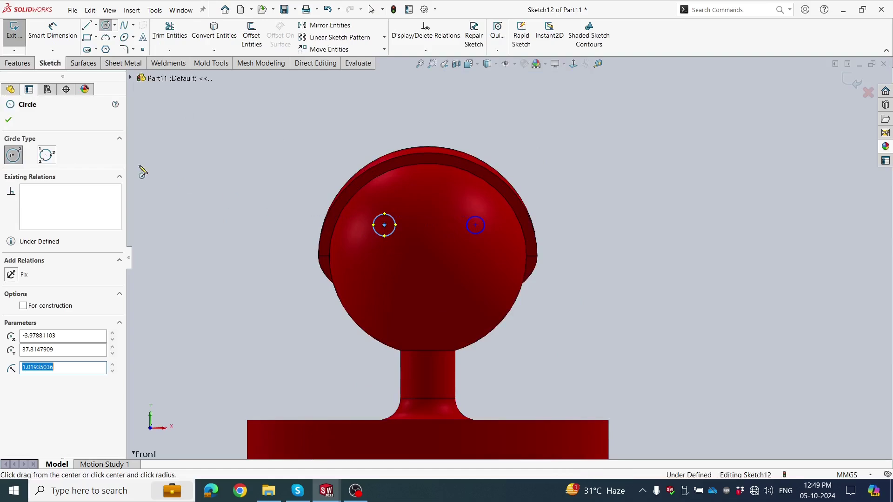
key(Escape)
drag(258, 120, 605, 270)
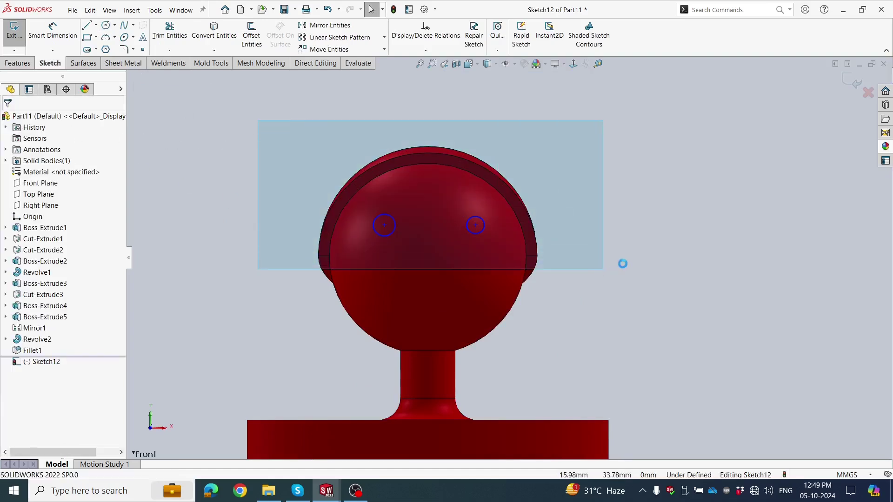
click(696, 221)
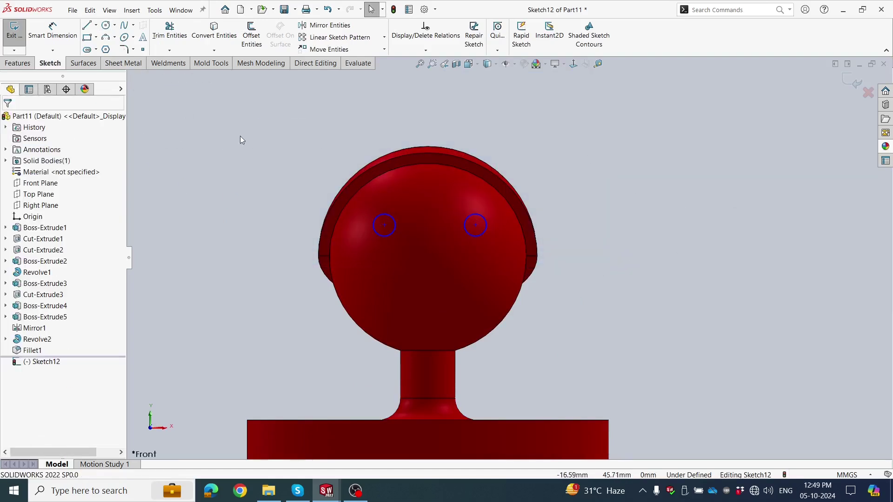
Draw a closed triangular nose below the eyes
click(87, 28)
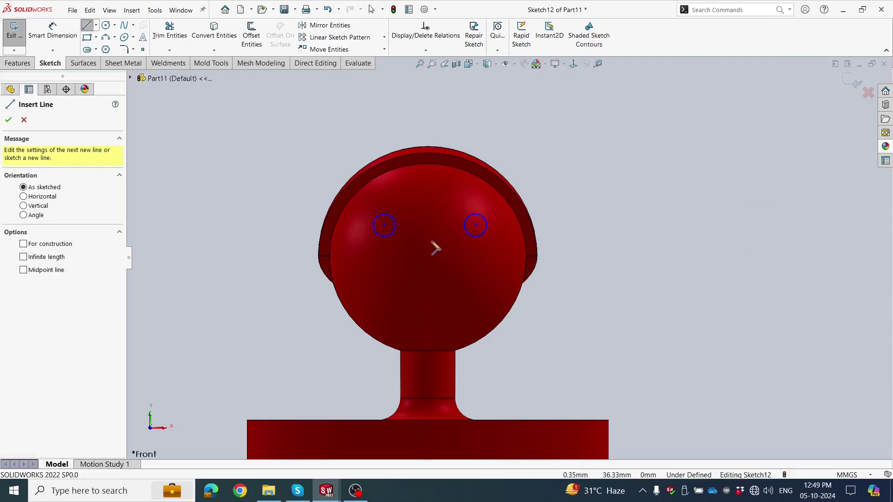
click(428, 242)
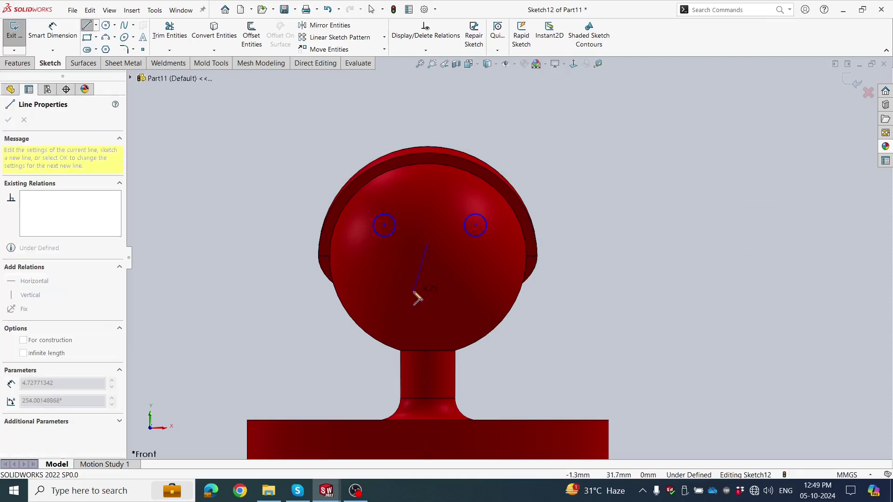
click(417, 284)
click(445, 284)
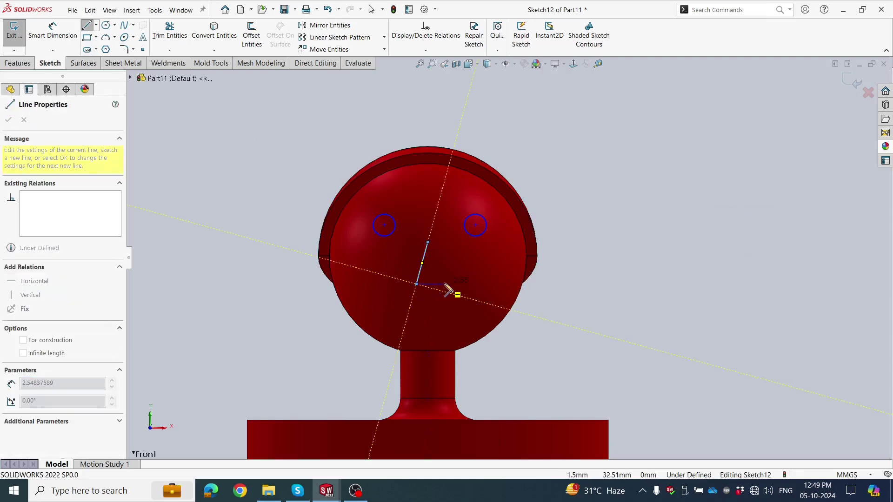
click(428, 242)
click(23, 119)
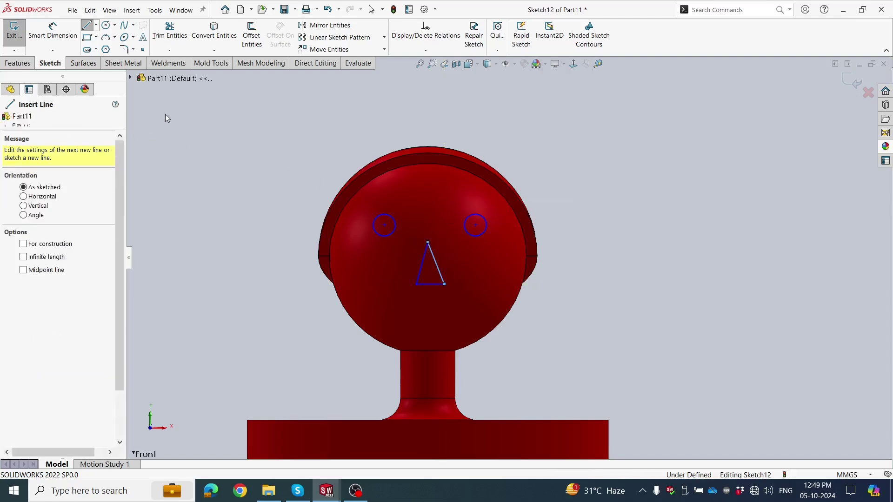
key(Escape)
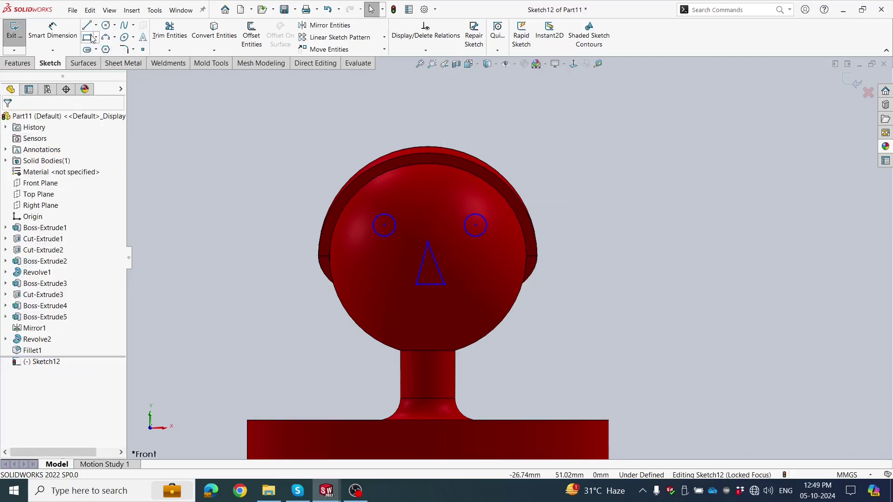
Draw two stacked rectangles below the nose to form the mouth
key(r)
click(391, 306)
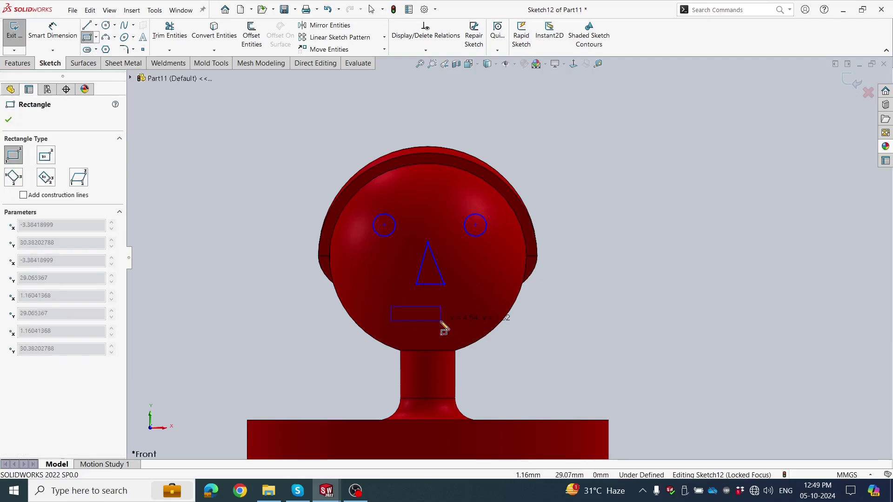
click(461, 318)
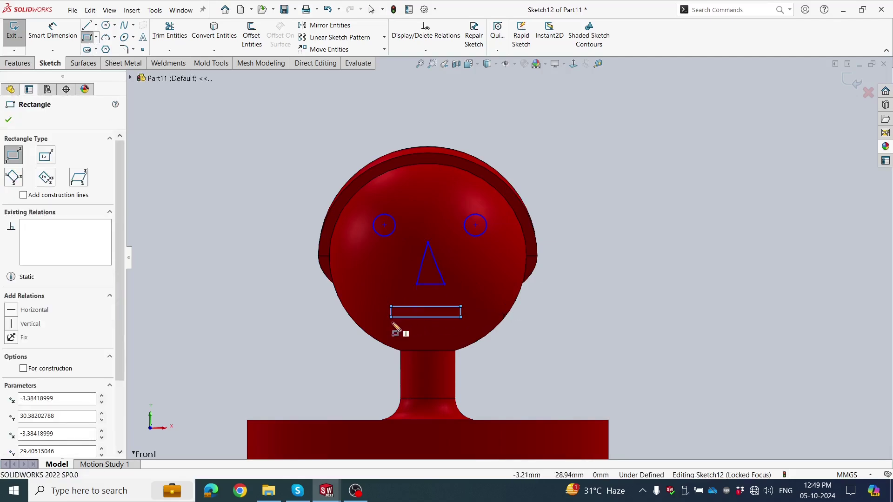
click(391, 322)
click(461, 327)
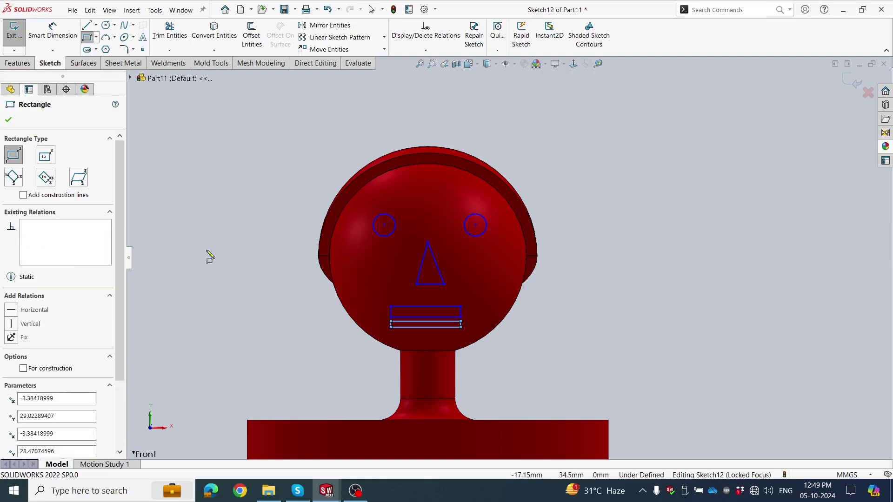
click(8, 120)
key(z)
key(z)
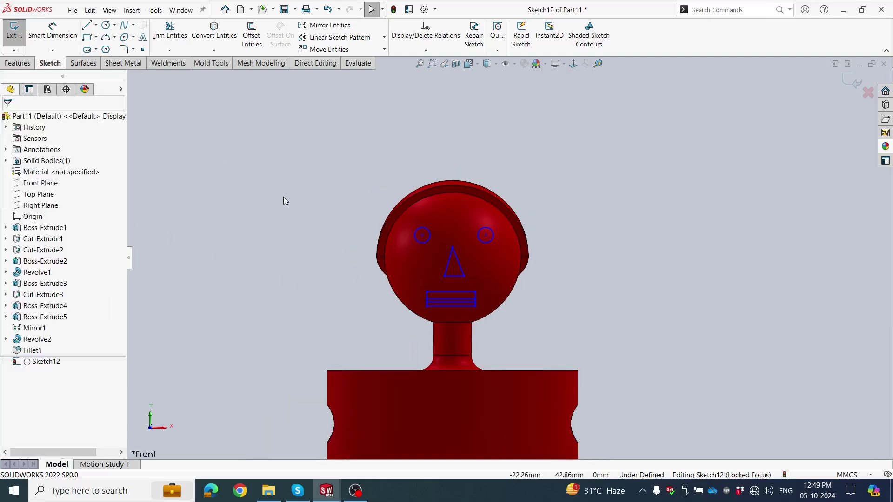
click(17, 63)
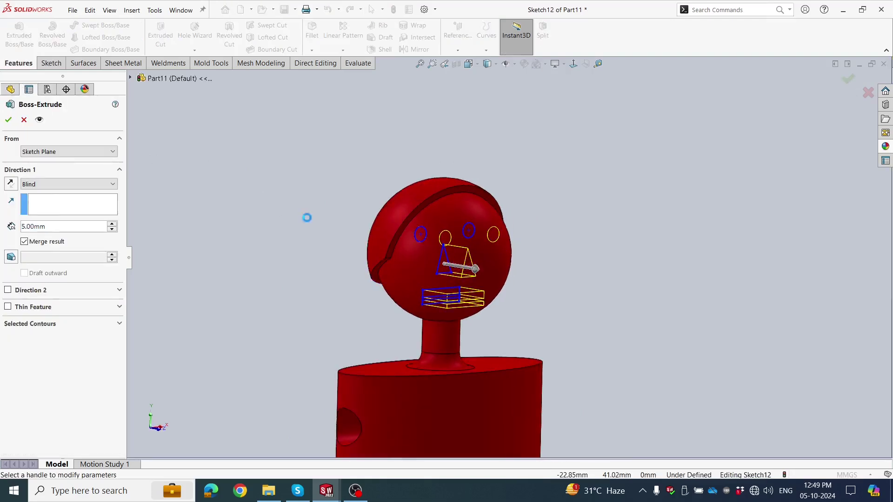
Extrude Sketch12's eyes, nose and mouth outward to a 10.00 mm depth
mouse_move(231, 218)
middle_down()
mouse_move(273, 215)
mouse_move(440, 315)
middle_up()
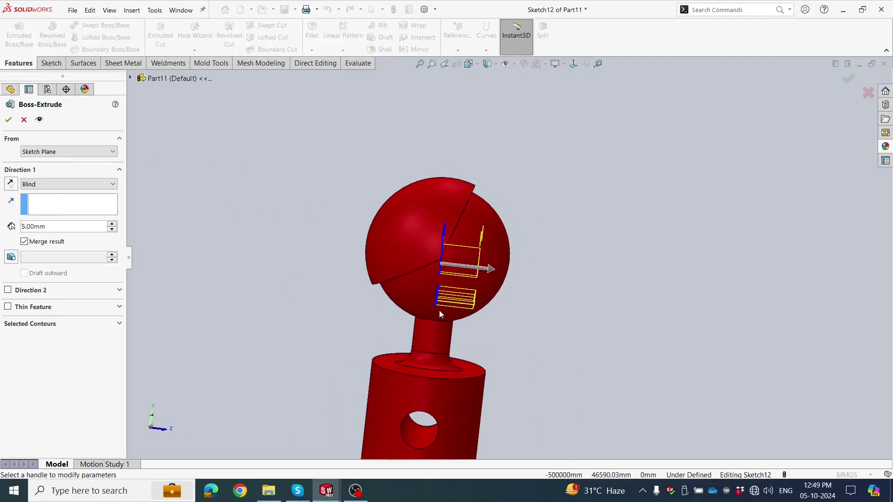
drag(489, 274, 527, 272)
click(77, 159)
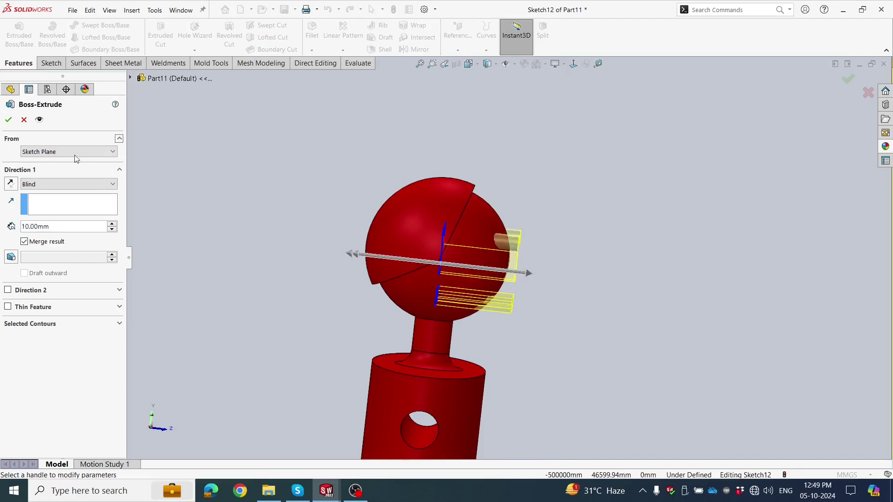
click(8, 122)
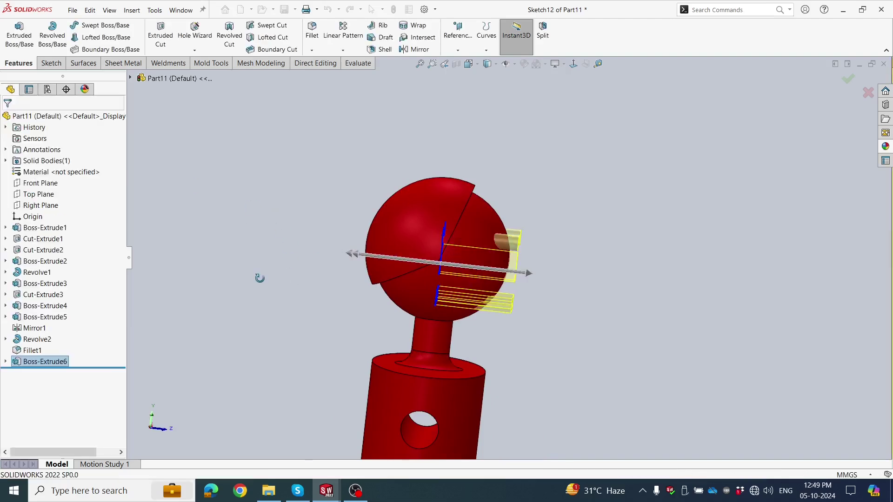
Orbit to a tilted view and select the neck cylinder and its fillet
mouse_move(239, 283)
middle_down()
mouse_move(259, 297)
mouse_move(306, 266)
mouse_move(545, 338)
middle_up()
scroll(268, 299, up, 5)
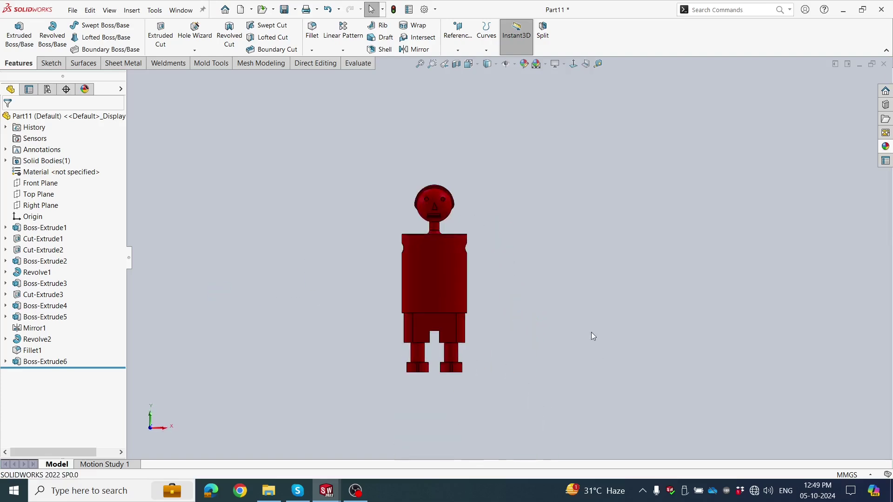
mouse_move(531, 279)
middle_down()
mouse_move(542, 325)
mouse_move(520, 311)
middle_up()
scroll(506, 279, down, 1)
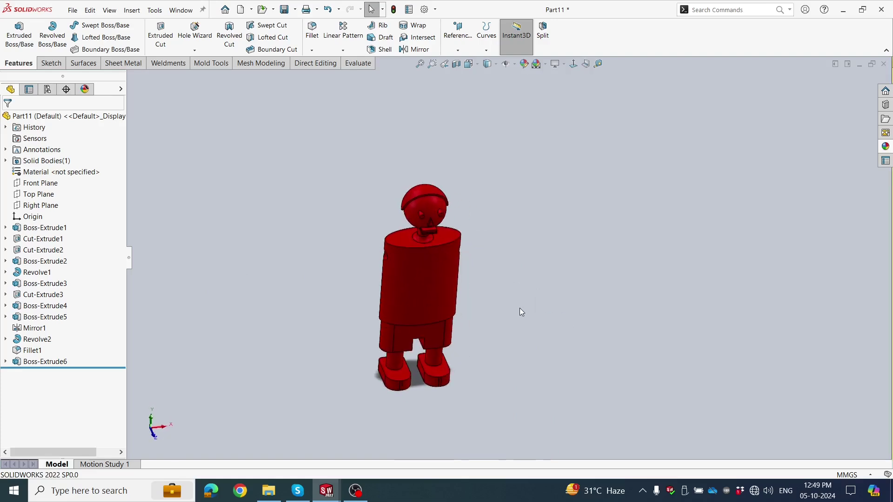
scroll(474, 267, down, 3)
scroll(473, 211, down, 2)
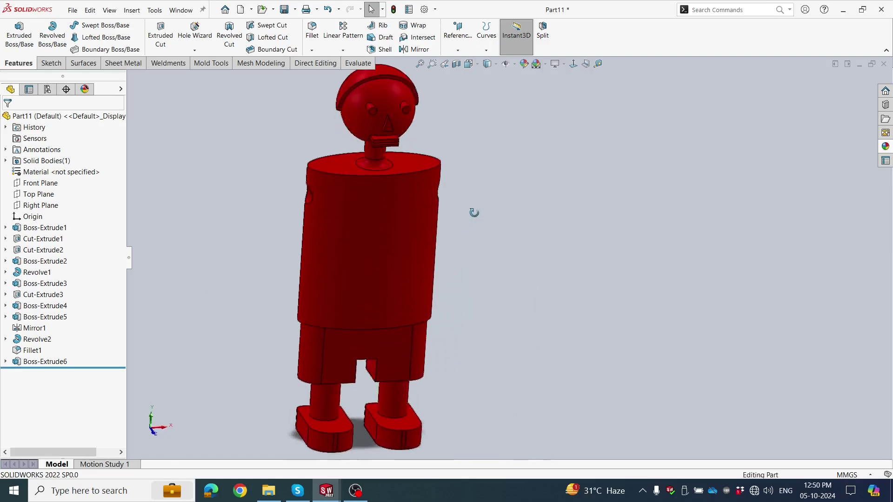
scroll(476, 209, down, 1)
scroll(461, 149, down, 2)
middle_drag(459, 145, 479, 116)
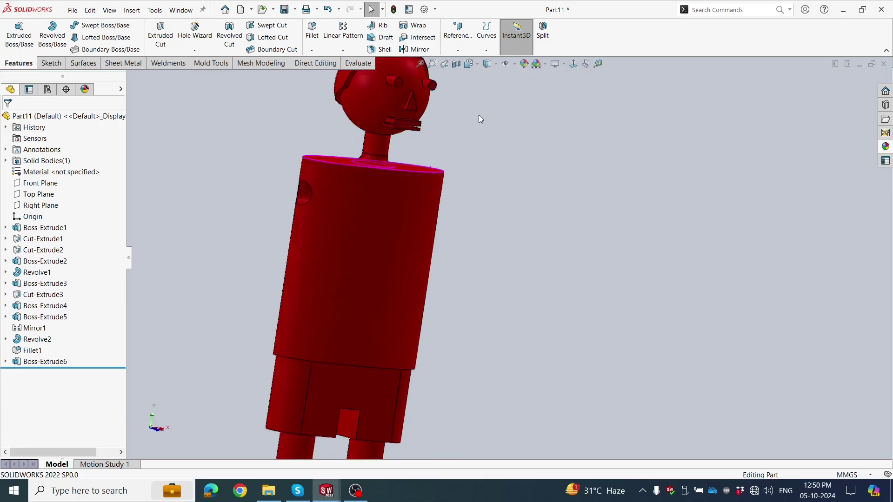
click(403, 163)
scroll(386, 177, up, 2)
scroll(395, 177, down, 3)
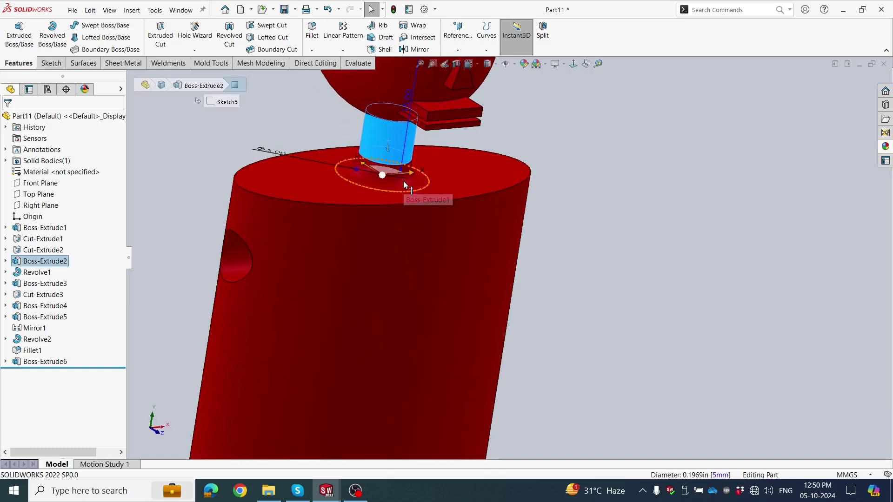
click(403, 180)
Add the head and both leg cylinders to the selection and open the appearance library
scroll(422, 180, up, 2)
click(448, 171)
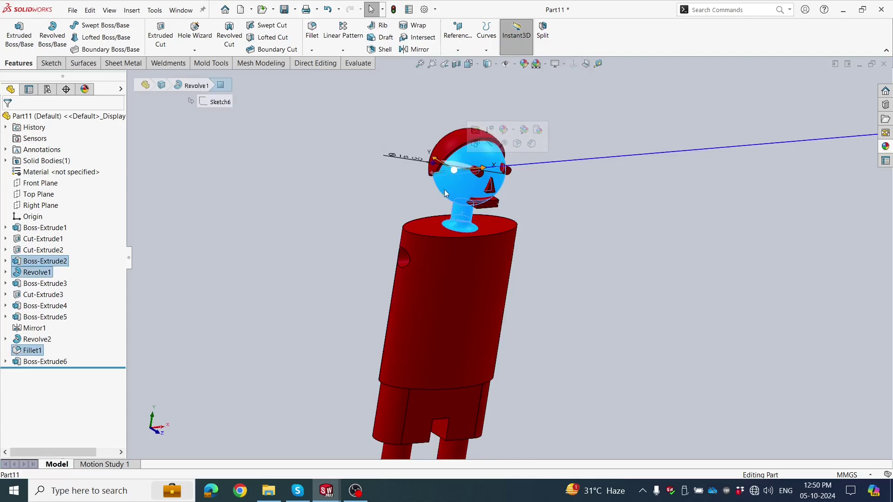
scroll(445, 189, up, 3)
scroll(440, 319, down, 3)
click(442, 311)
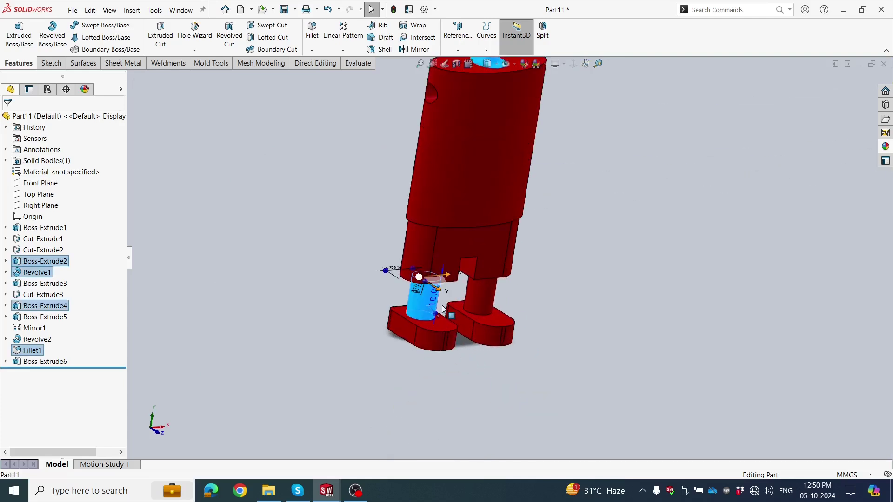
ctrl+click(471, 298)
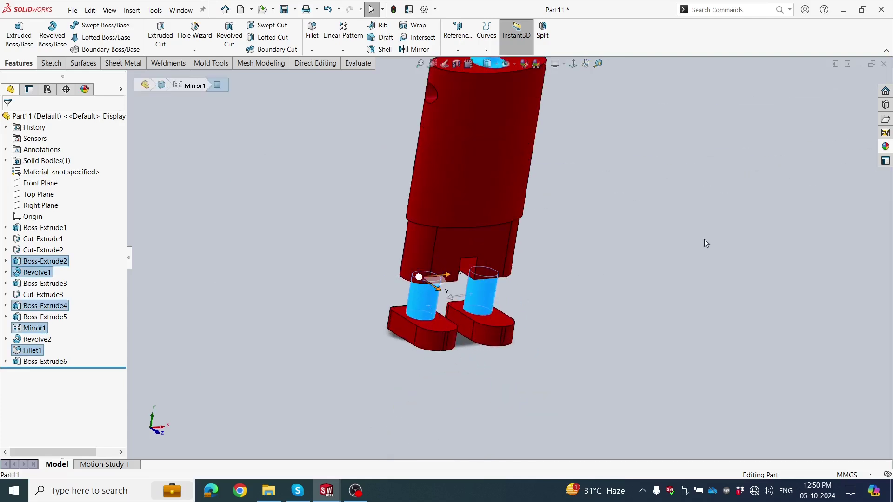
click(886, 147)
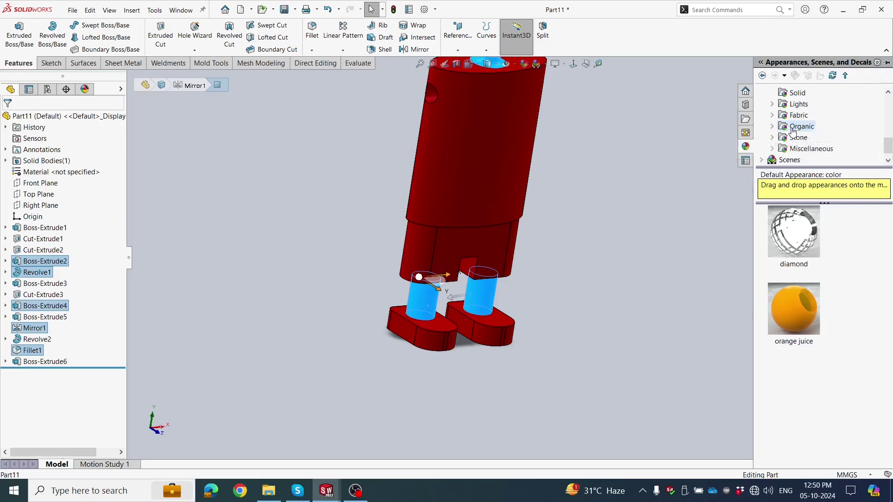
Apply the Organic > Wood > Ash 'polished ash 2d' appearance to the selected parts
scroll(791, 130, down, 1)
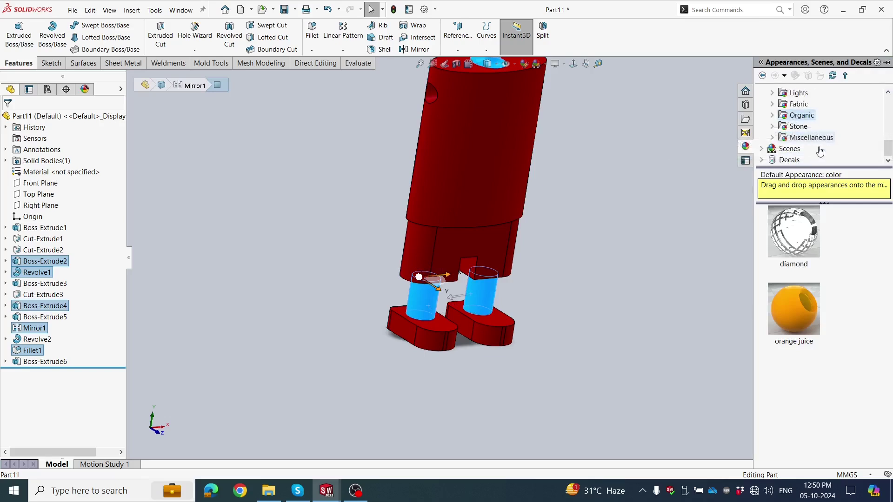
double_click(781, 117)
scroll(819, 135, down, 2)
scroll(828, 147, down, 3)
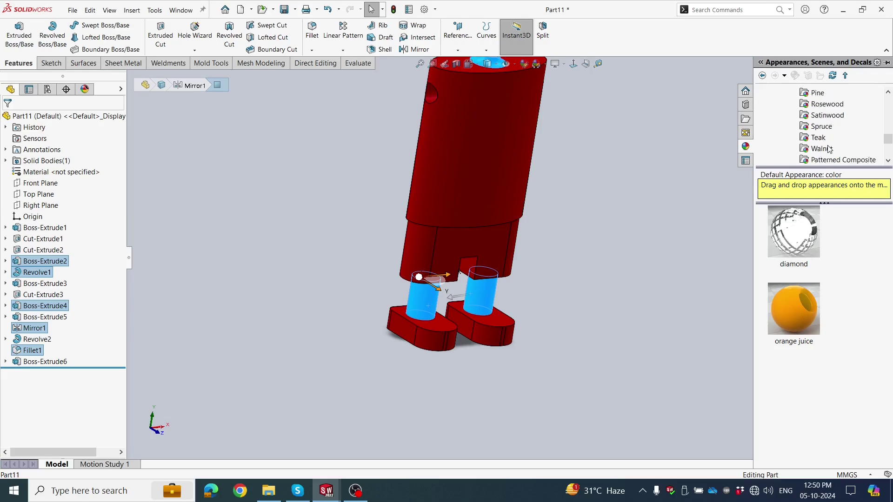
scroll(829, 149, down, 2)
scroll(827, 149, down, 3)
scroll(819, 151, up, 6)
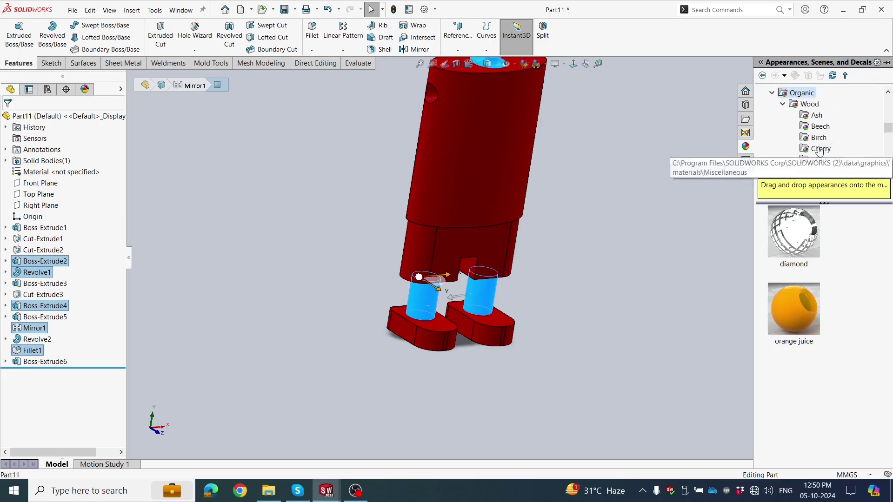
click(806, 104)
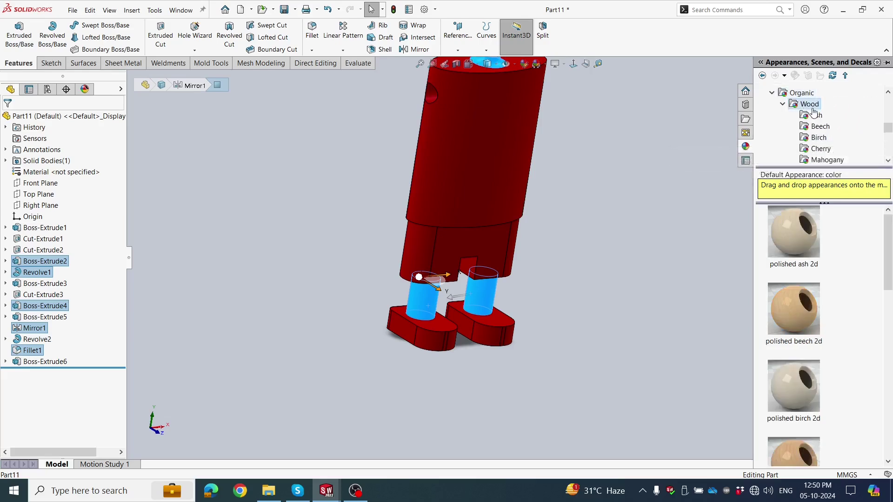
click(817, 115)
click(797, 225)
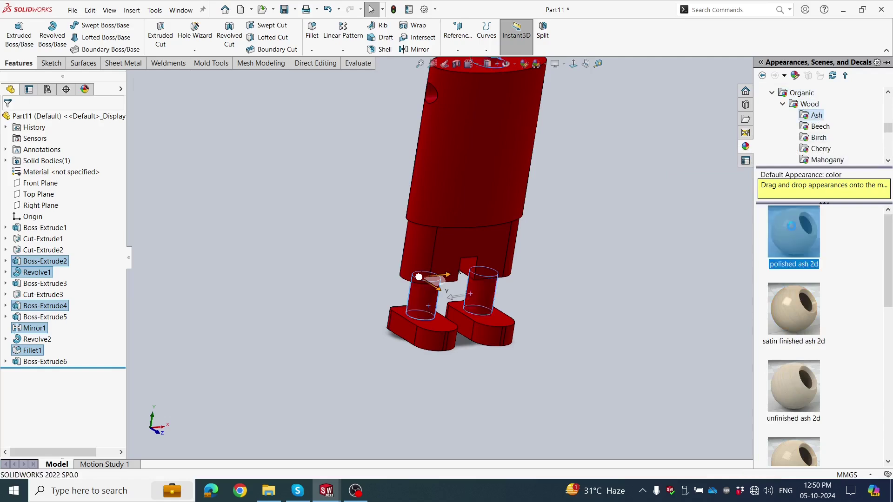
middle_drag(644, 235, 587, 169)
scroll(586, 170, down, 2)
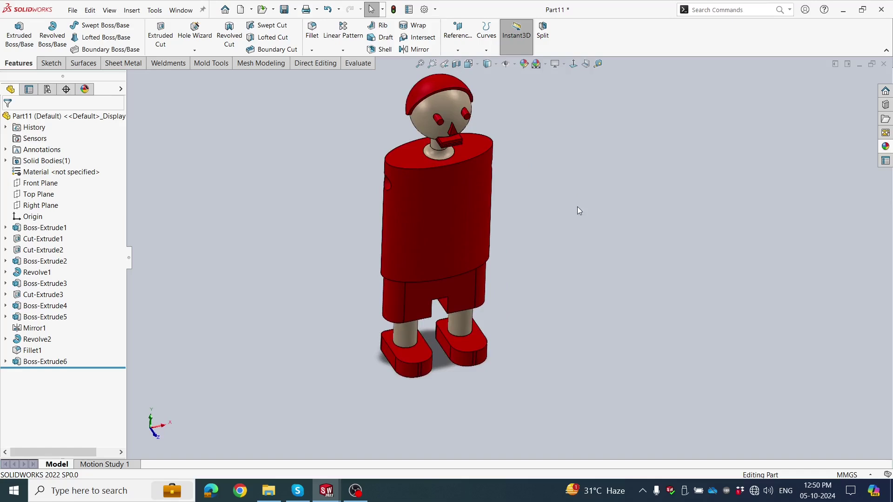
middle_drag(578, 209, 580, 192)
Colour the face-features extrusion, including the mouth, light grey
click(42, 367)
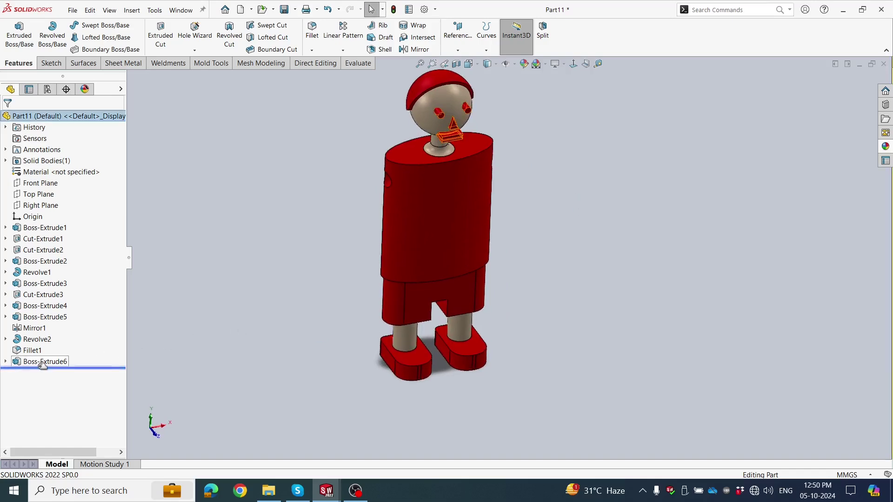
click(41, 363)
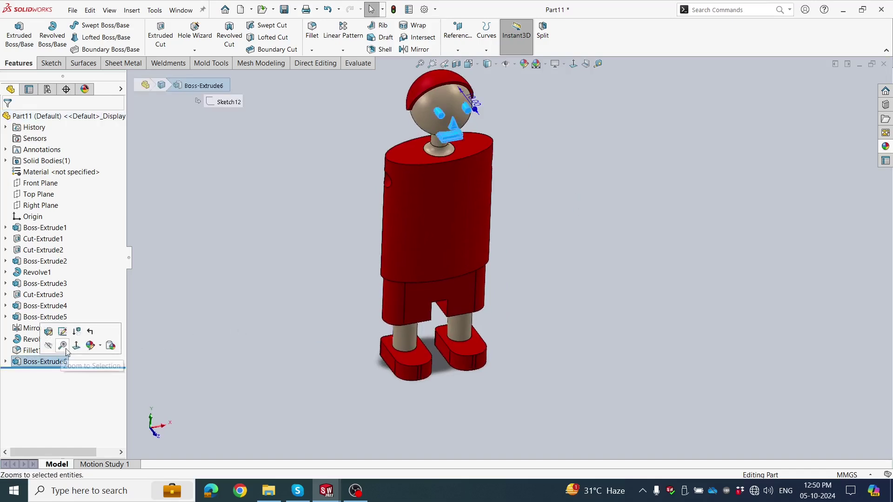
click(90, 345)
click(93, 367)
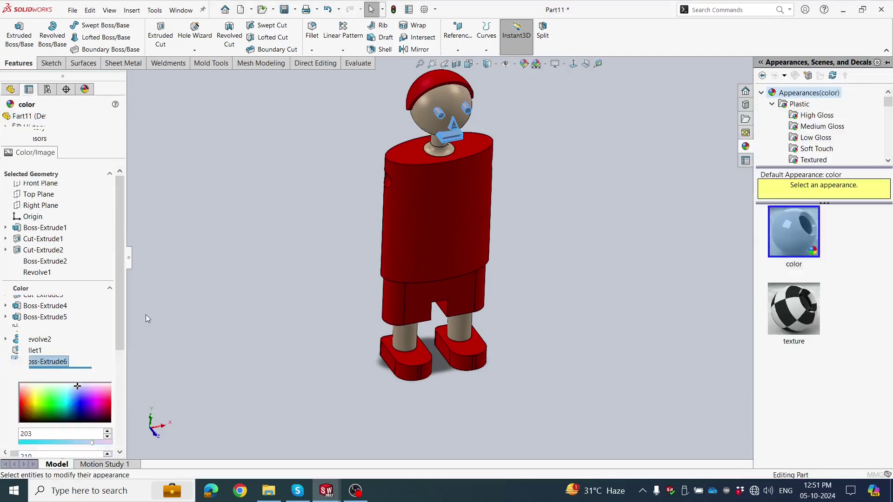
click(86, 338)
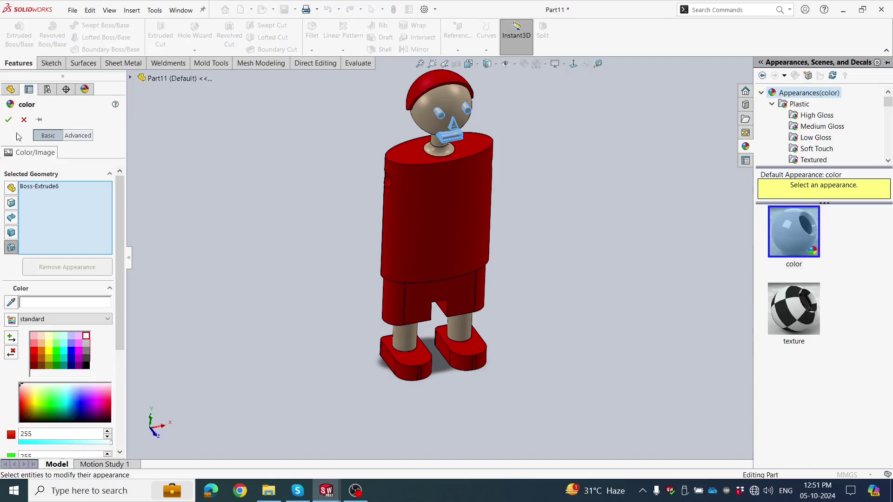
click(9, 119)
key(ctrl+shift+z)
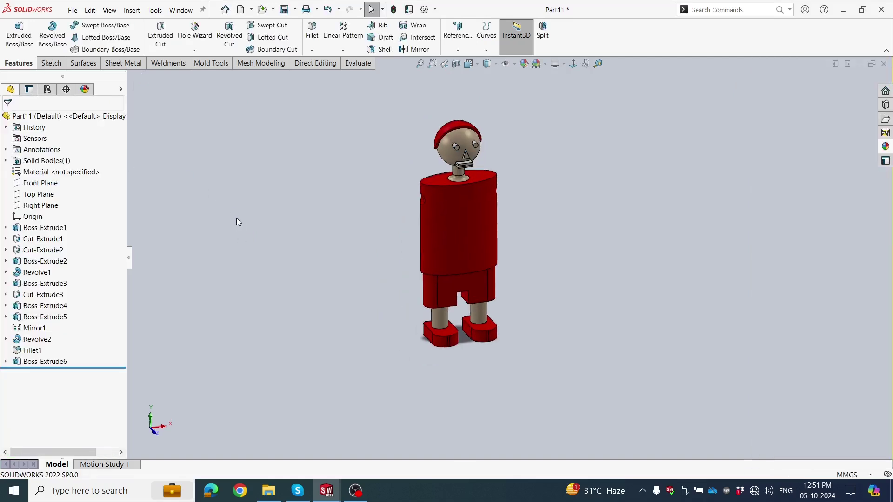
Colour the Revolve2 cap a dark near-black
click(37, 342)
middle_drag(197, 296, 229, 303)
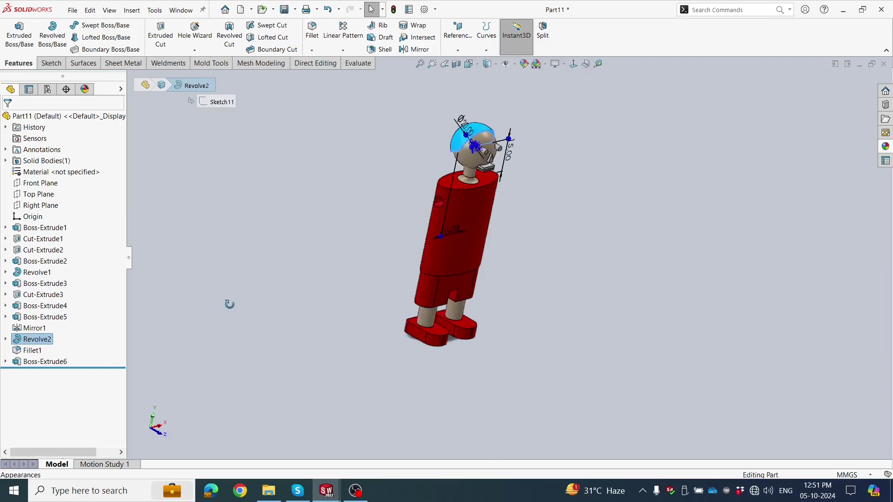
click(49, 341)
click(98, 322)
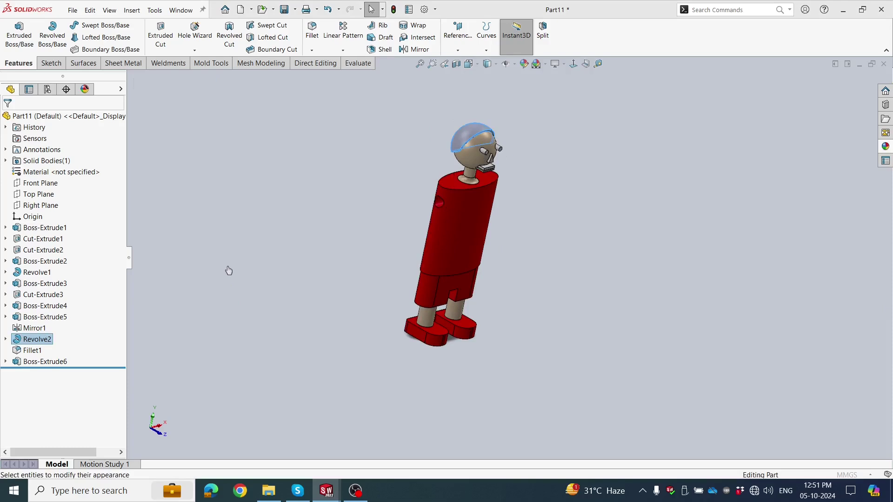
click(88, 361)
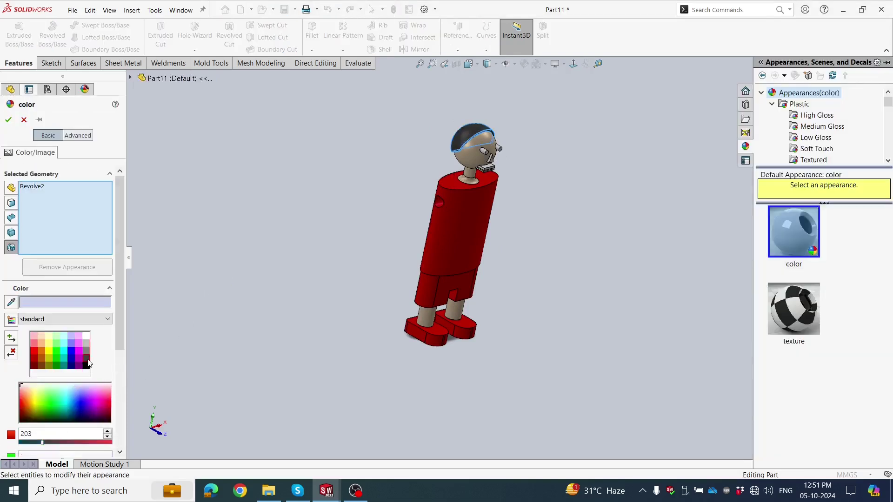
click(8, 120)
mouse_move(236, 229)
middle_down()
mouse_move(227, 229)
mouse_move(404, 356)
mouse_move(378, 369)
middle_up()
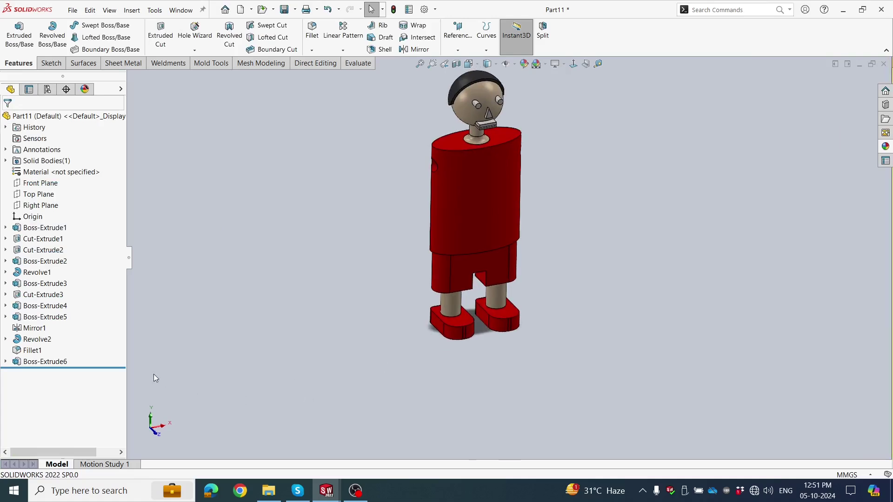
Colour the Boss-Extrude5 shoe feature dark grey
click(36, 318)
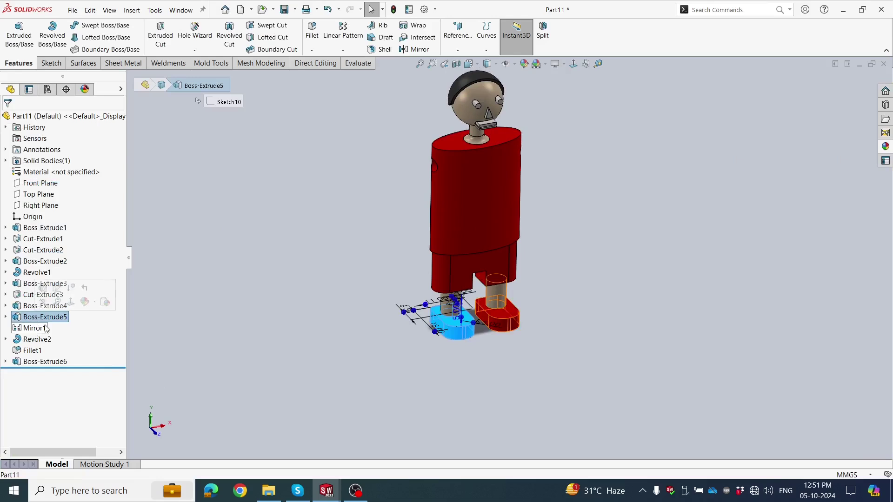
click(88, 302)
click(213, 276)
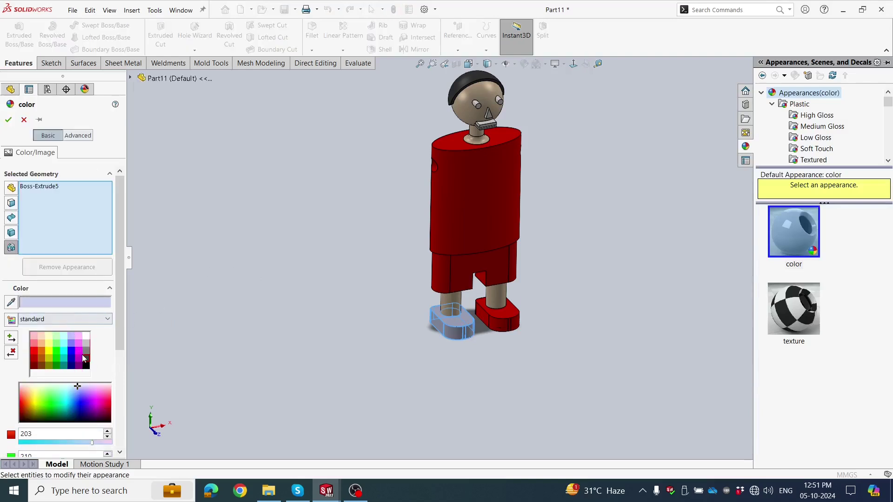
click(86, 361)
click(9, 120)
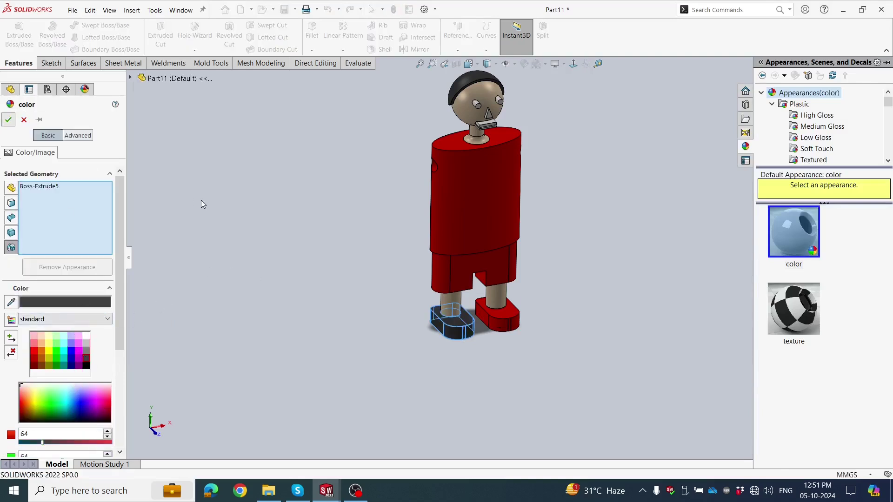
Redefine Mirror1 with Boss-Extrude4 and Boss-Extrude5 so the mirrored shoe turns dark grey too
scroll(502, 320, down, 2)
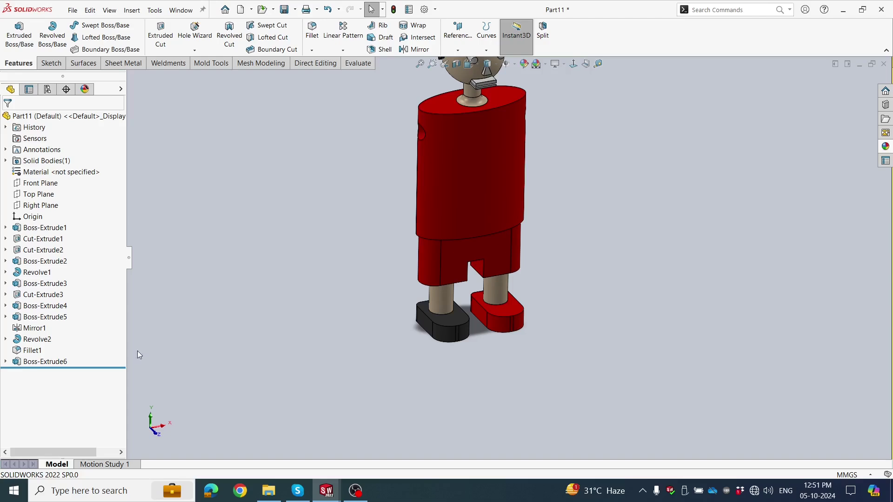
click(43, 317)
ctrl+click(40, 302)
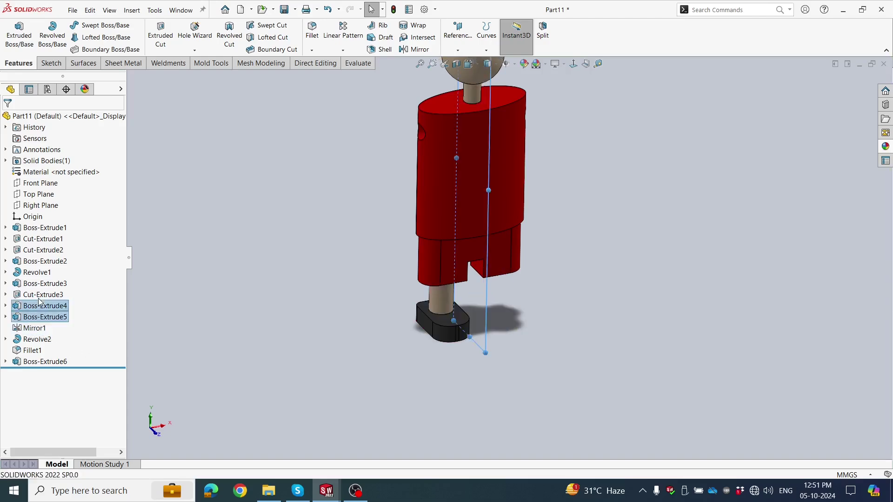
click(34, 328)
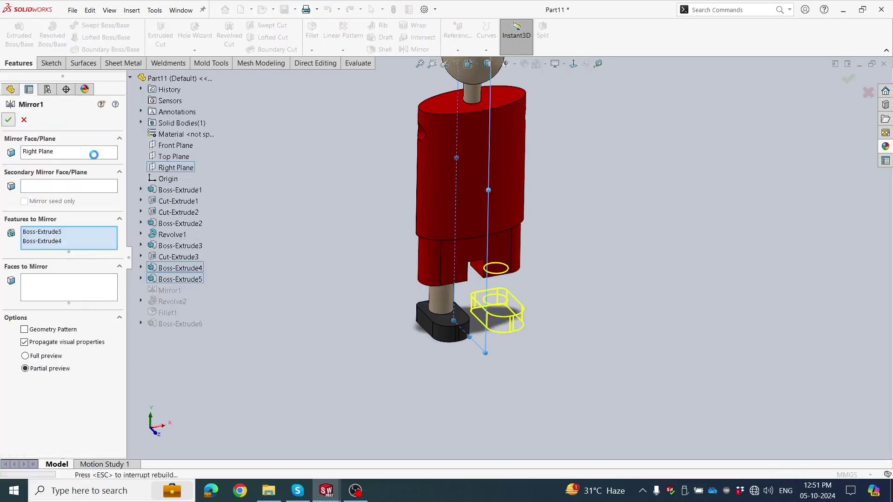
mouse_move(551, 247)
middle_down()
mouse_move(550, 224)
mouse_move(528, 286)
middle_up()
click(477, 280)
Give the Boss-Extrude3 and Cut-Extrude3 shorts features a bright green appearance
scroll(477, 280, down, 2)
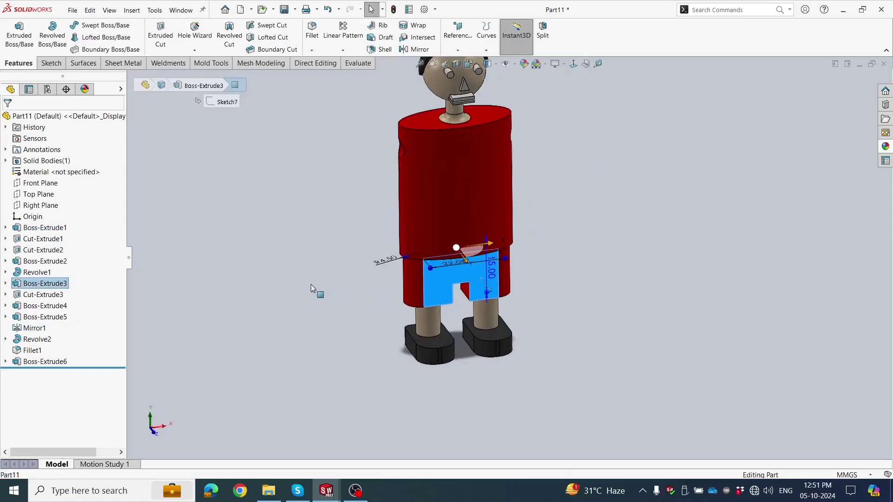
click(213, 296)
click(45, 284)
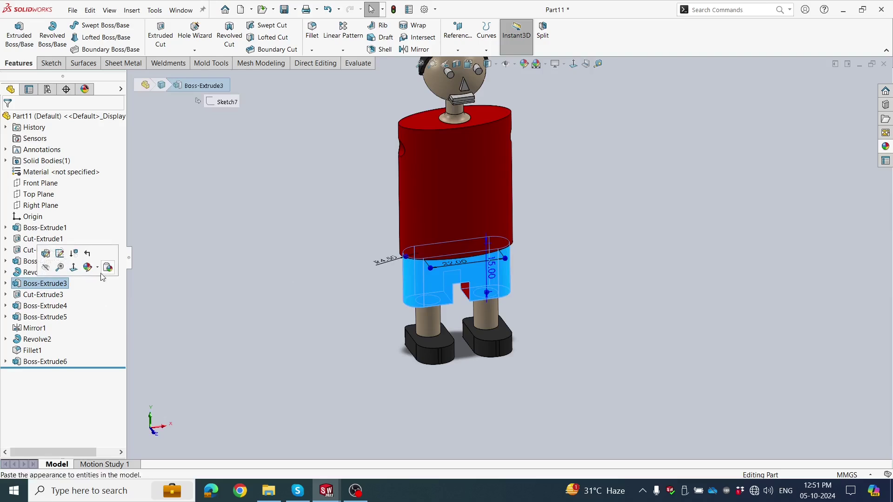
click(87, 267)
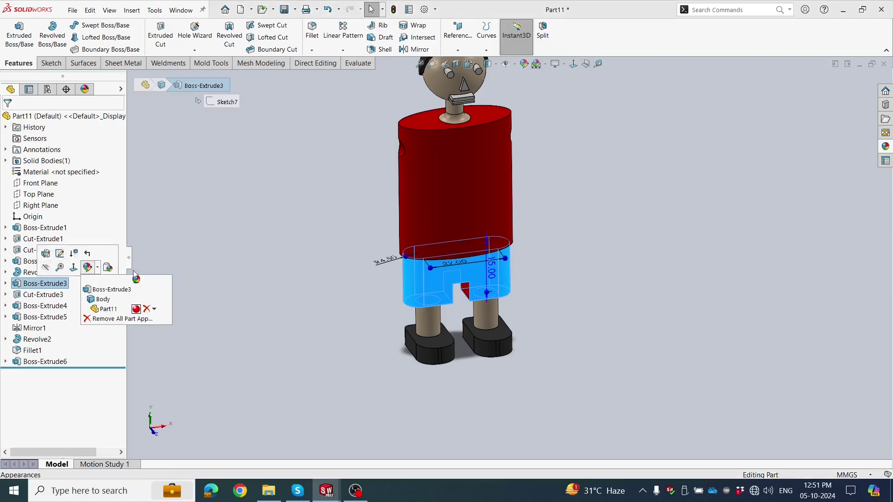
drag(84, 280, 56, 296)
right_click(57, 288)
click(89, 269)
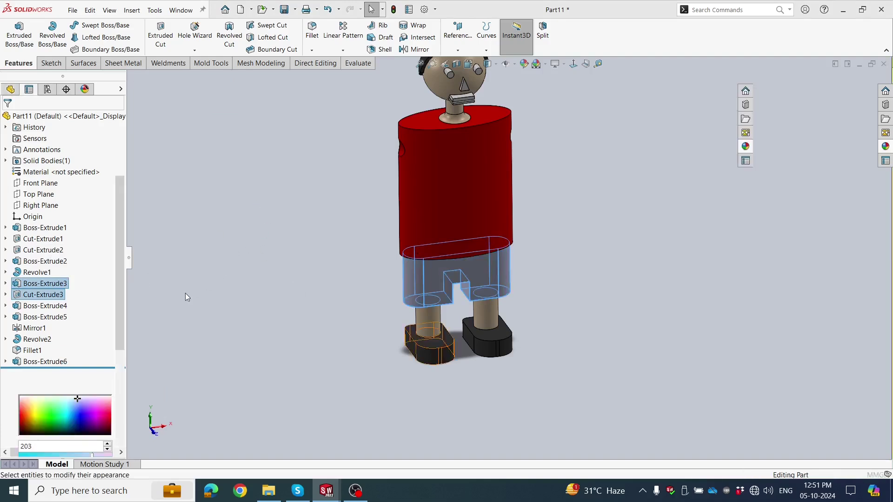
click(56, 350)
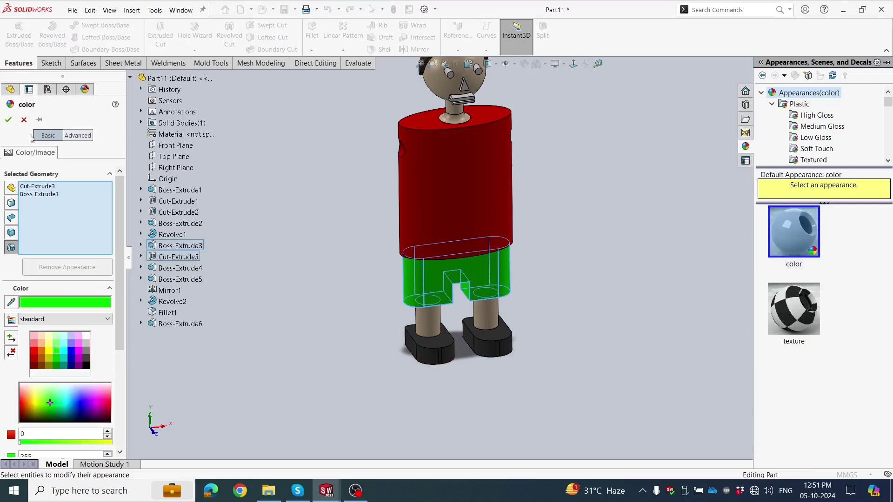
click(9, 120)
mouse_move(375, 210)
middle_down()
mouse_move(525, 228)
mouse_move(358, 303)
mouse_move(349, 430)
mouse_move(355, 279)
mouse_move(370, 244)
mouse_move(361, 184)
middle_up()
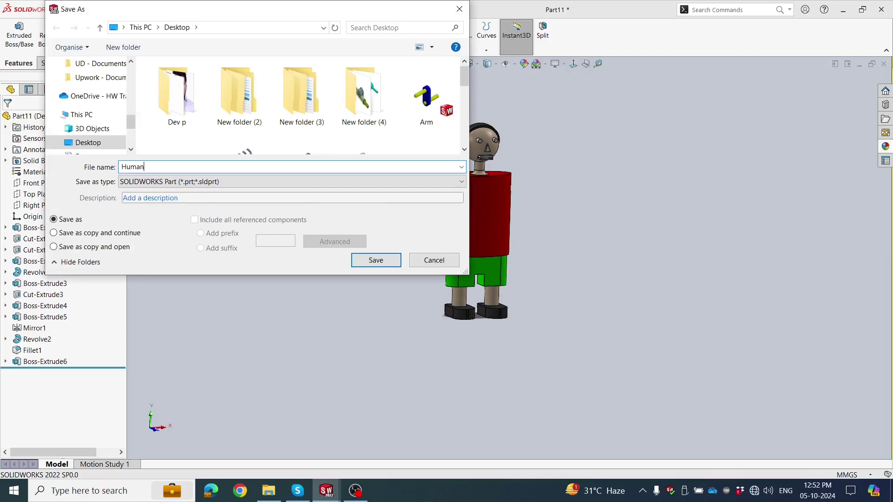
Save the toy figure part on the Desktop as 'Human'
click(356, 261)
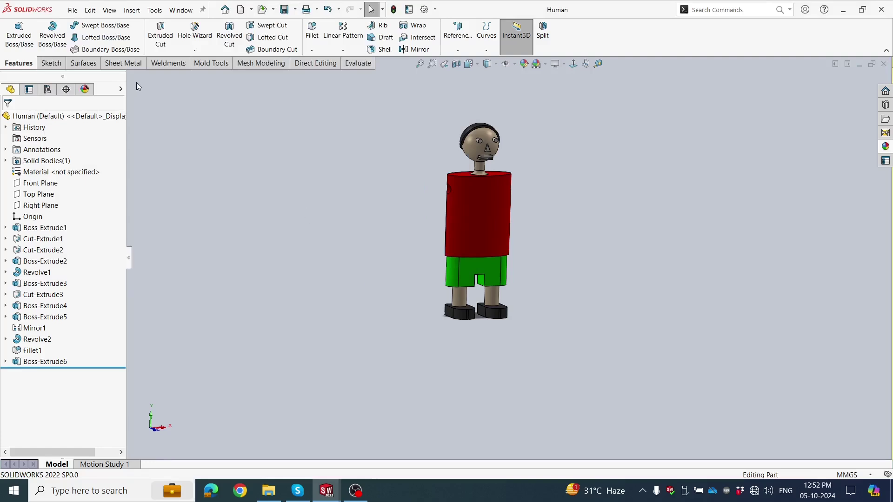
Create a new blank part and view the Right Plane normal to sketch on it
click(73, 10)
click(89, 26)
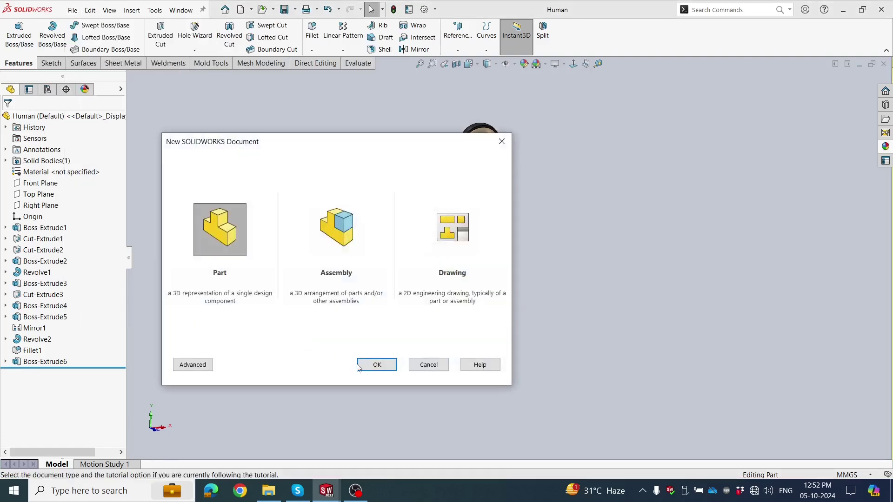
click(374, 366)
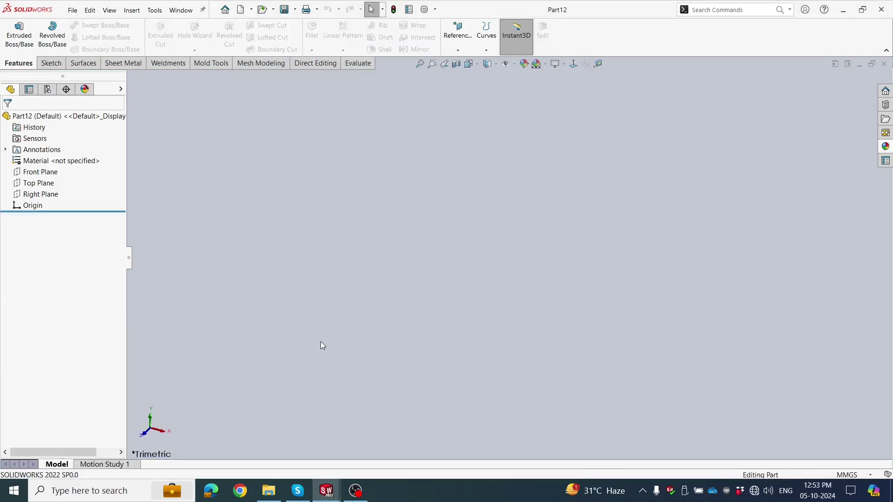
click(40, 194)
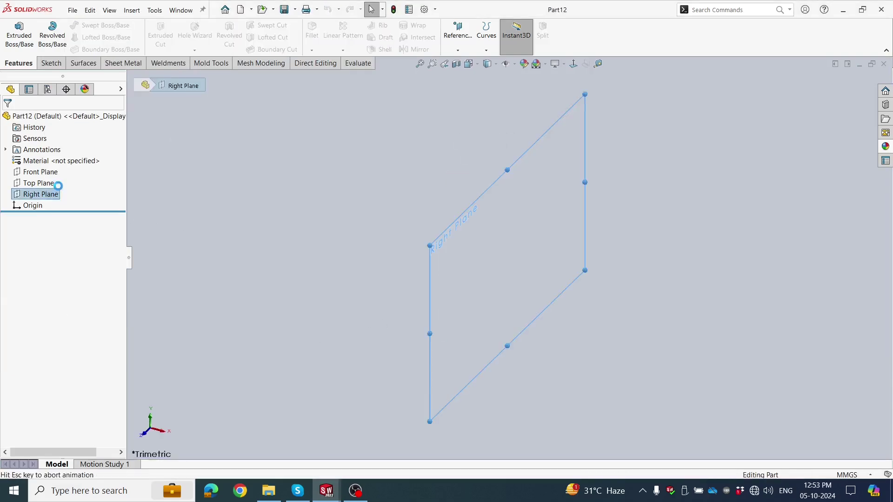
key(ctrl+8)
Sketch a circle centred on the origin with a 5 mm diameter
click(107, 27)
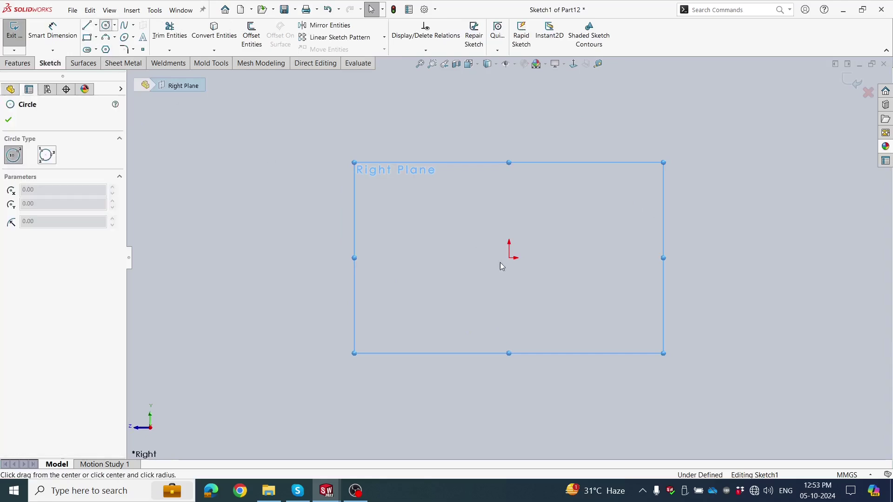
click(509, 257)
click(450, 257)
click(52, 30)
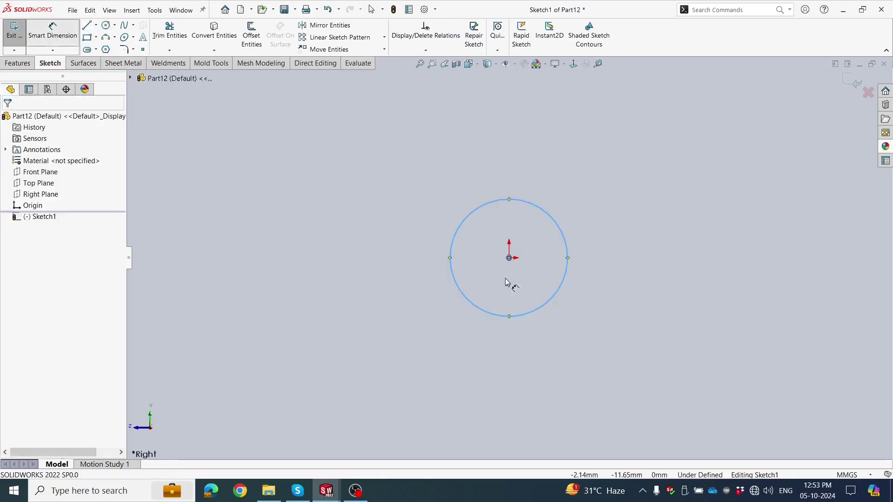
click(466, 222)
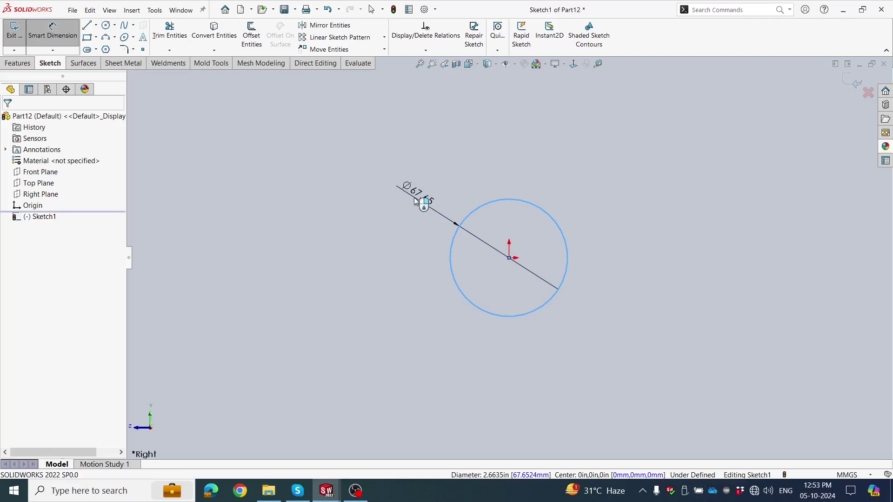
click(415, 200)
text(5)
key(Return)
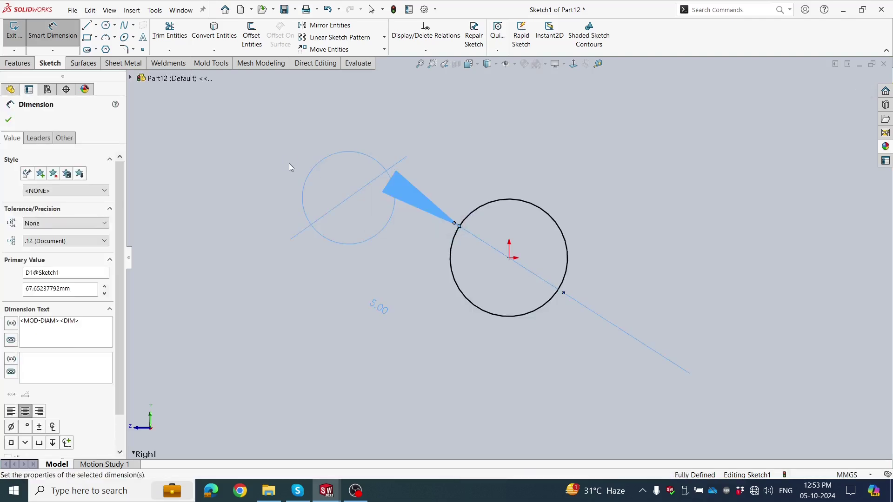
key(Escape)
Extrude the circle 5 mm Mid Plane into the Boss-Extrude1 cylinder
click(17, 63)
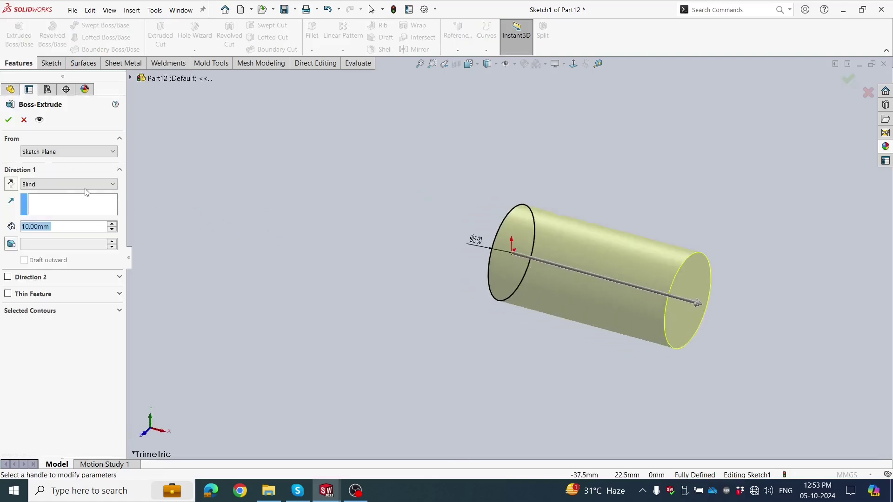
click(84, 185)
click(81, 236)
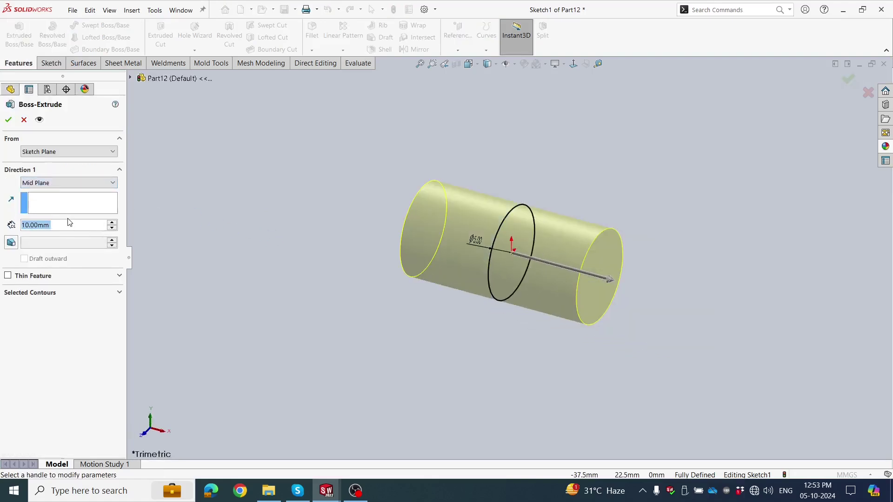
text(5)
key(Return)
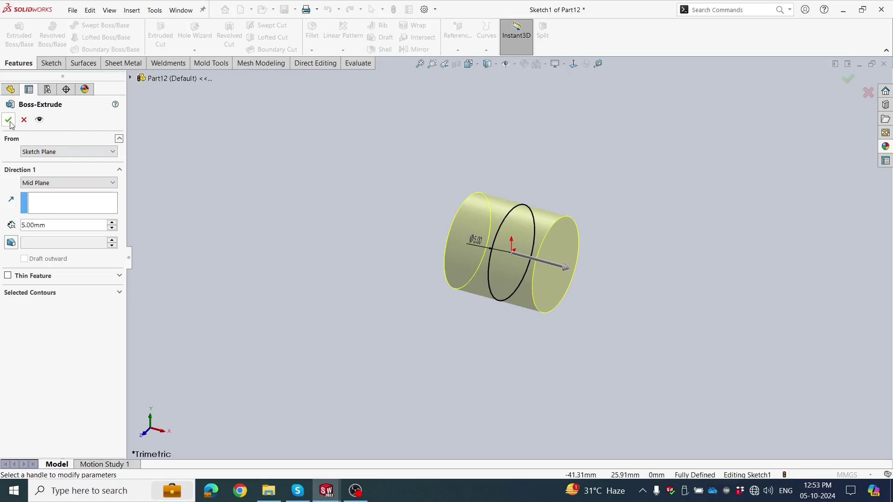
click(9, 120)
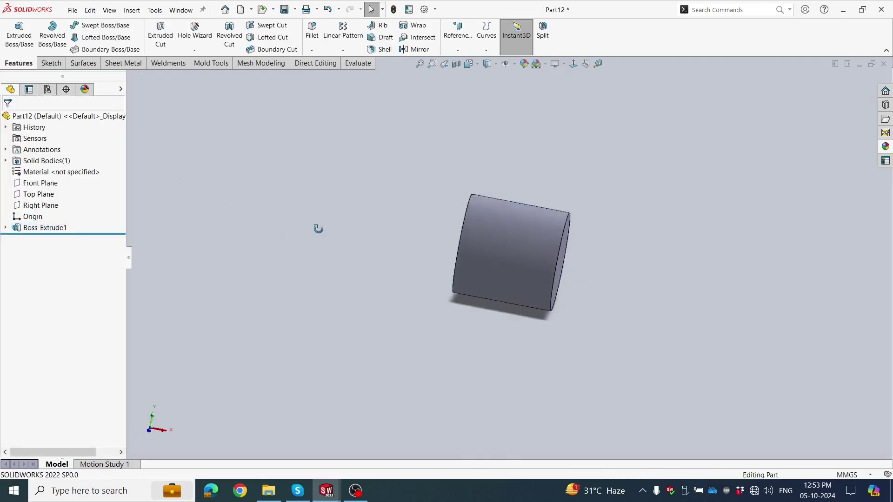
middle_drag(318, 229, 310, 279)
Sketch a 9 mm diameter circle on the Front plane at the cylinder's end
mouse_move(349, 333)
middle_down()
mouse_move(329, 281)
mouse_move(345, 245)
mouse_move(339, 266)
middle_up()
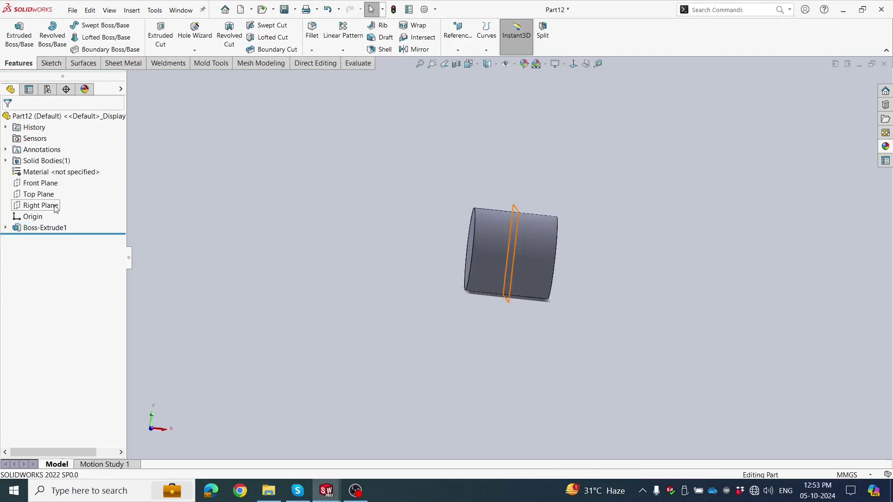
click(41, 188)
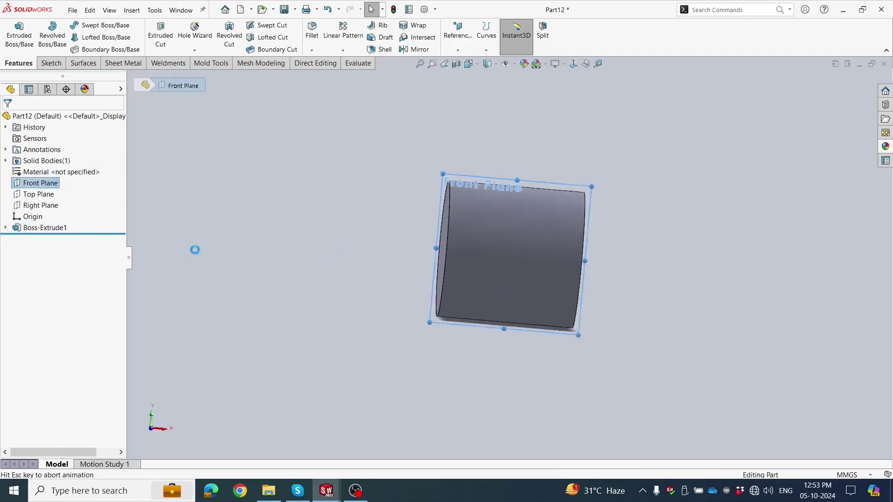
click(634, 251)
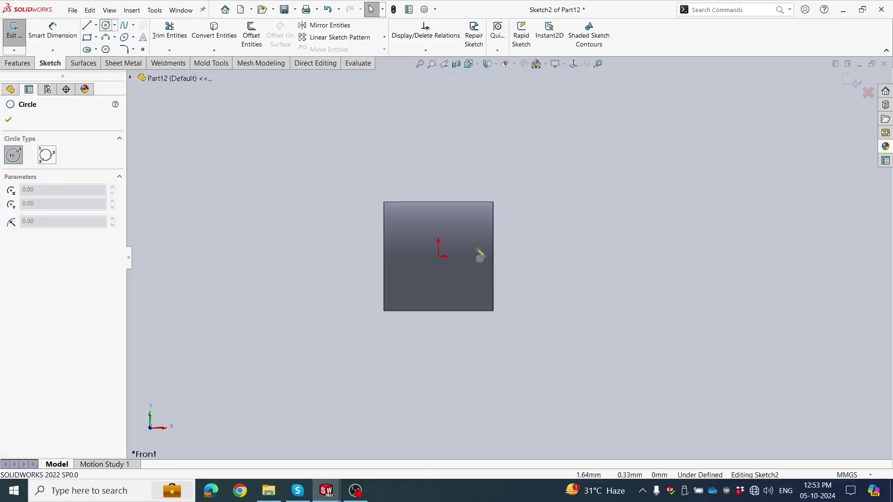
click(493, 256)
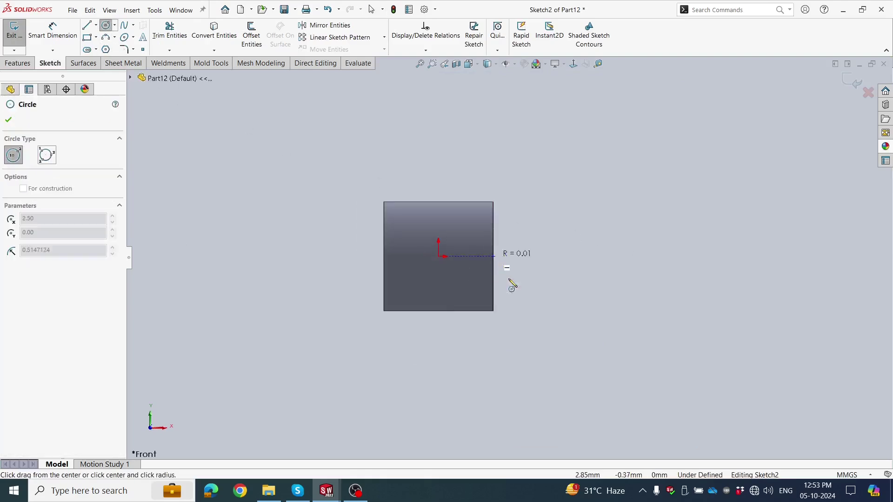
click(515, 355)
click(52, 33)
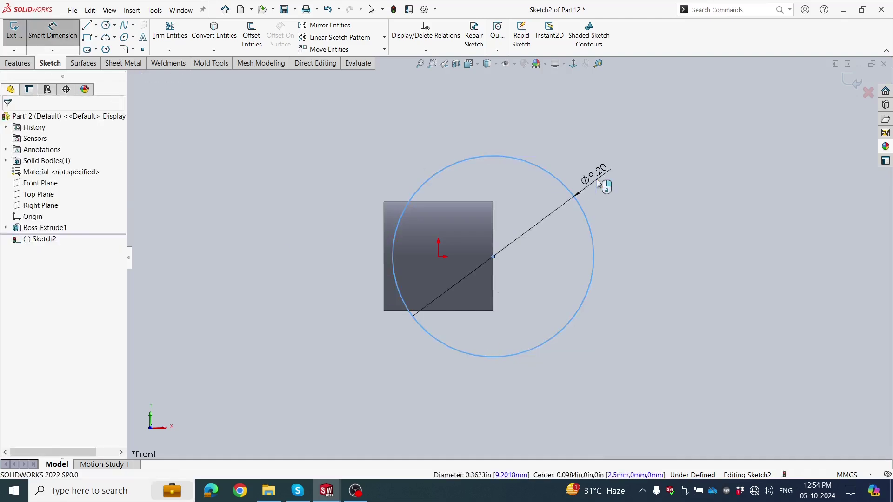
click(598, 183)
text(9.20180196mm)
key(Return)
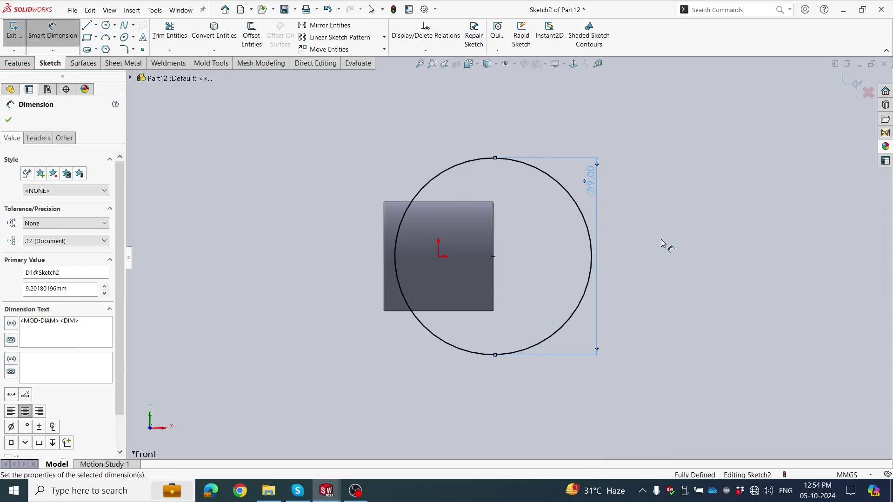
Draw a vertical line through the circle's centre and trim away its left half
click(87, 25)
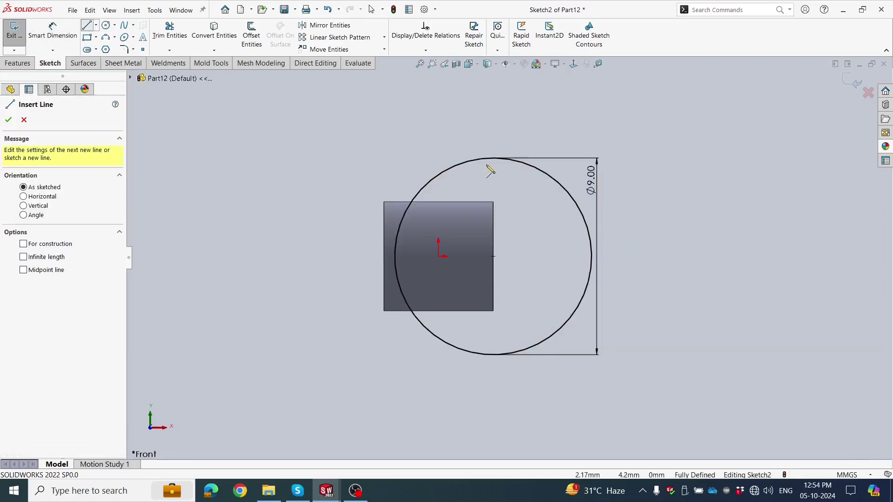
click(493, 159)
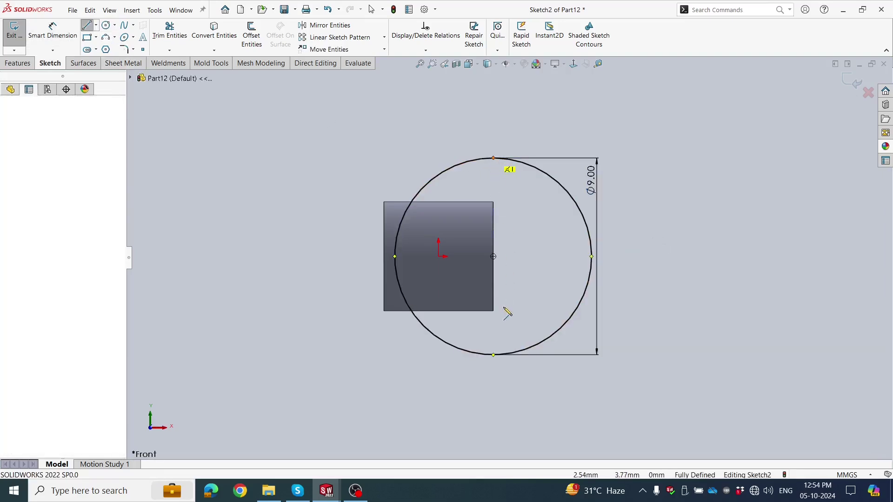
click(493, 354)
click(172, 32)
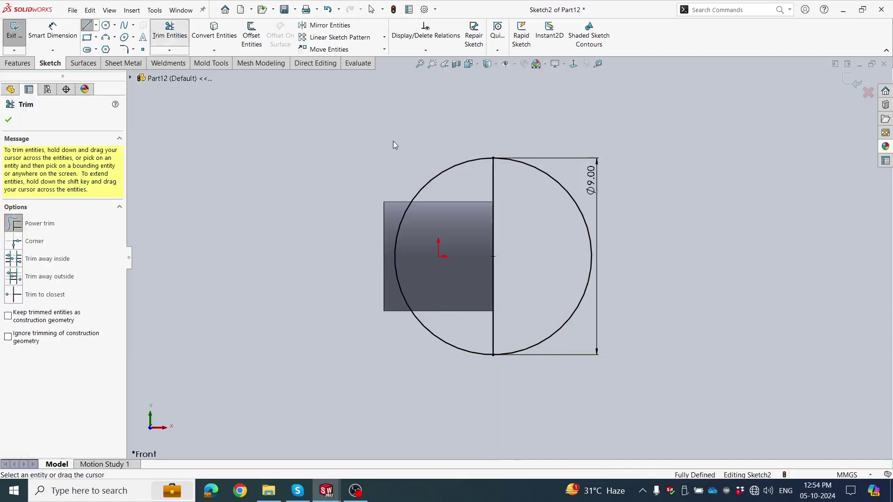
drag(393, 143, 442, 225)
click(8, 120)
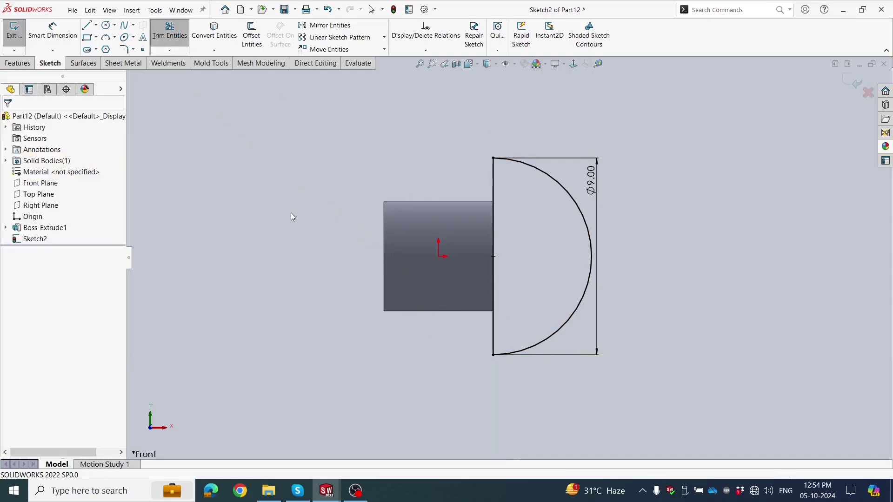
Revolve the half-circle about the vertical line to form the Revolve1 sphere
scroll(625, 269, up, 2)
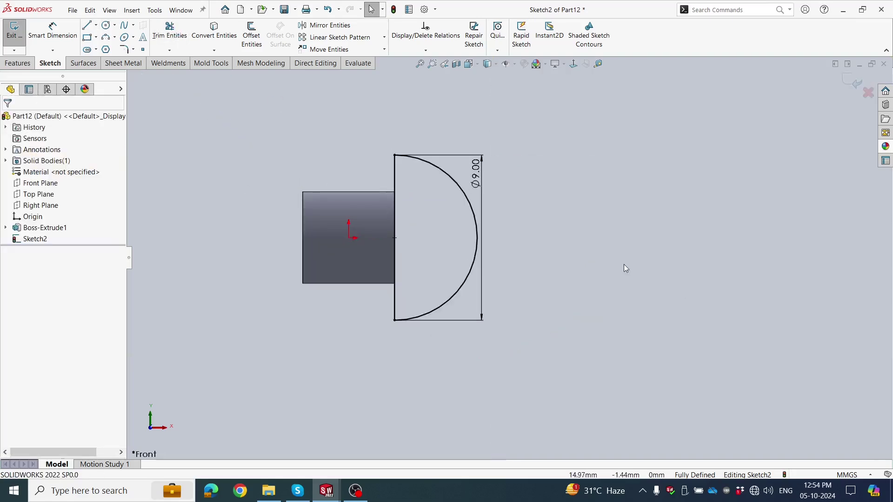
click(15, 65)
click(52, 37)
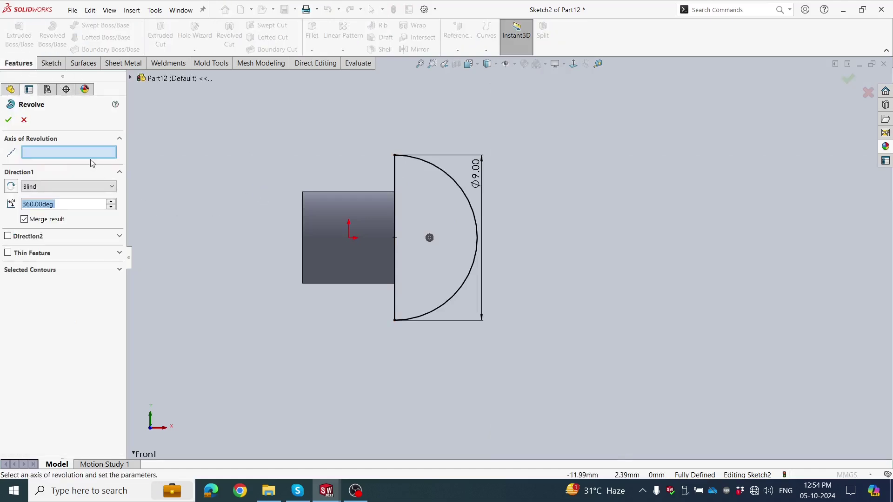
click(395, 172)
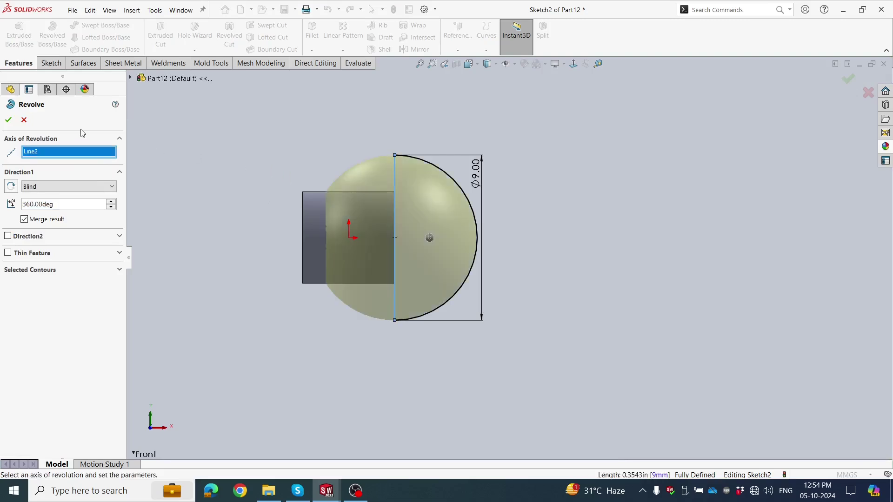
click(9, 115)
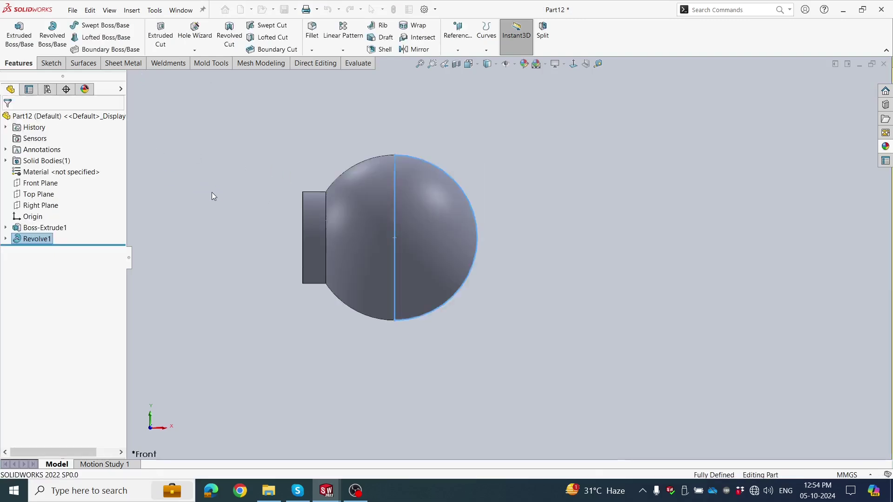
Apply a yellow colour appearance to the Revolve1 sphere
click(93, 238)
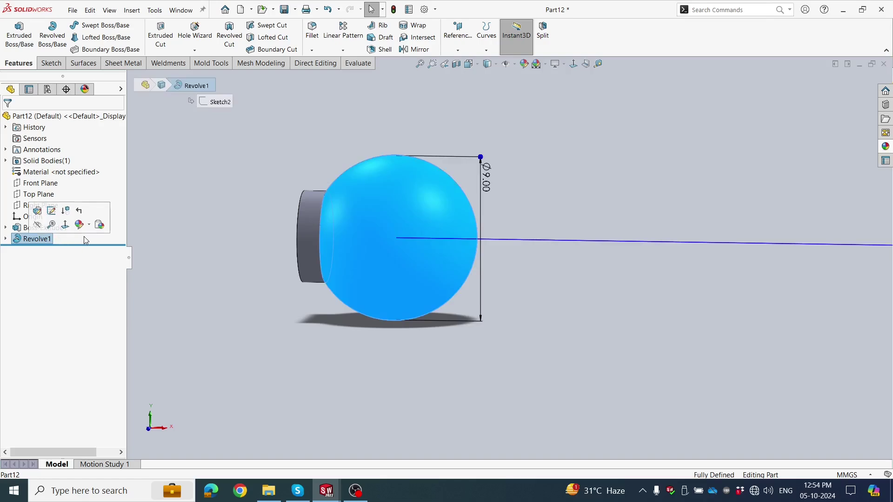
click(84, 224)
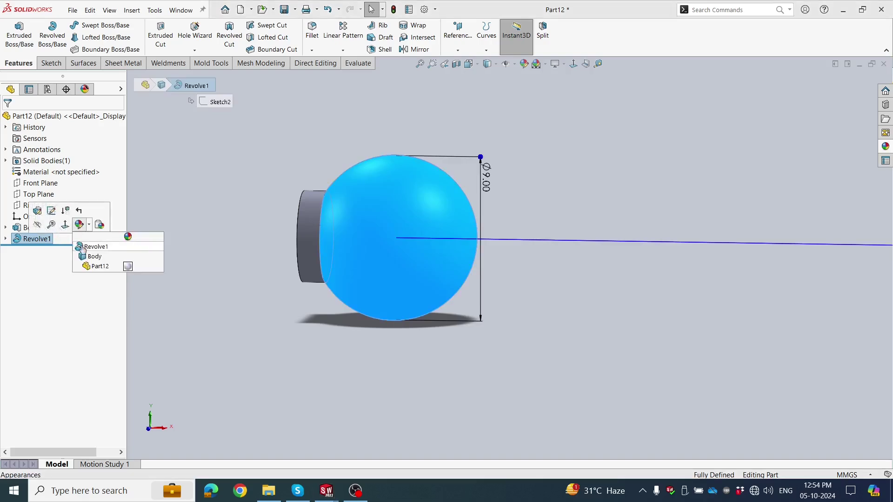
click(137, 243)
click(198, 214)
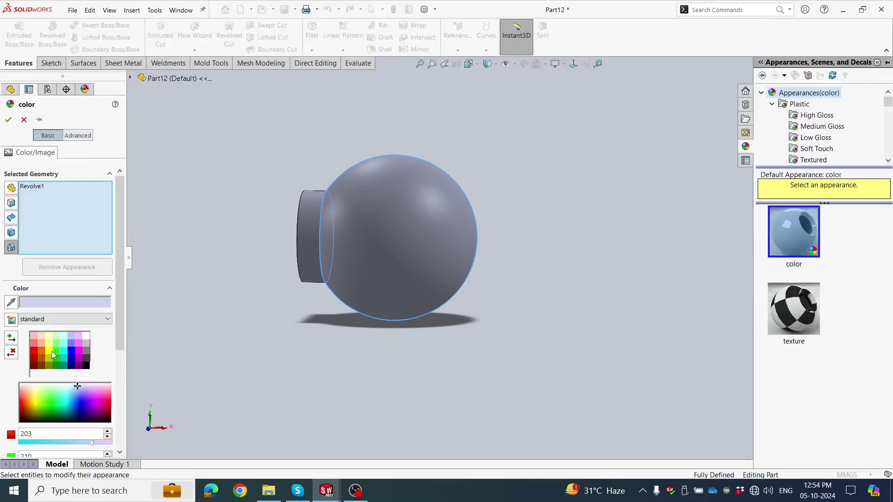
click(34, 403)
click(7, 120)
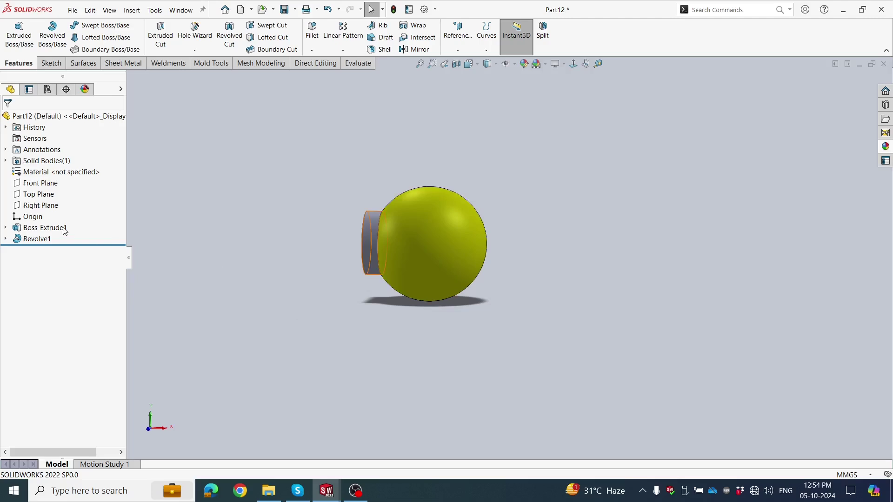
Leave the Boss-Extrude1 cylinder gray and start a new sketch on the Front plane
click(45, 228)
click(103, 210)
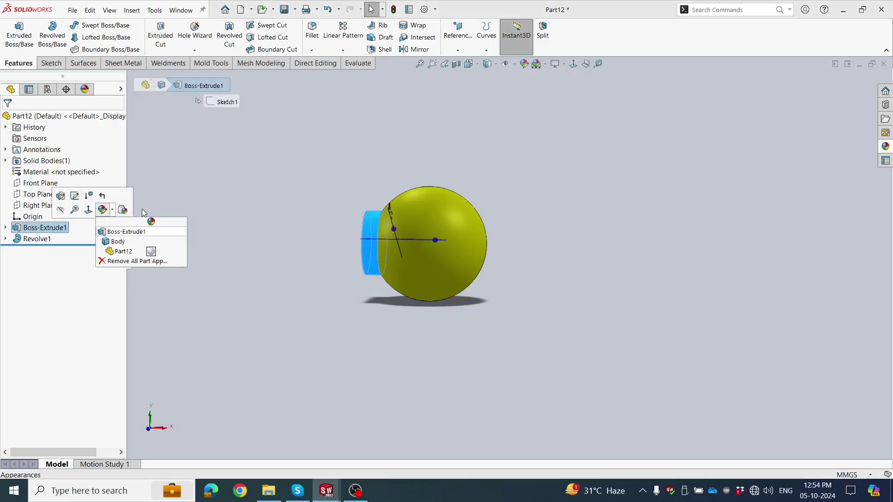
click(161, 209)
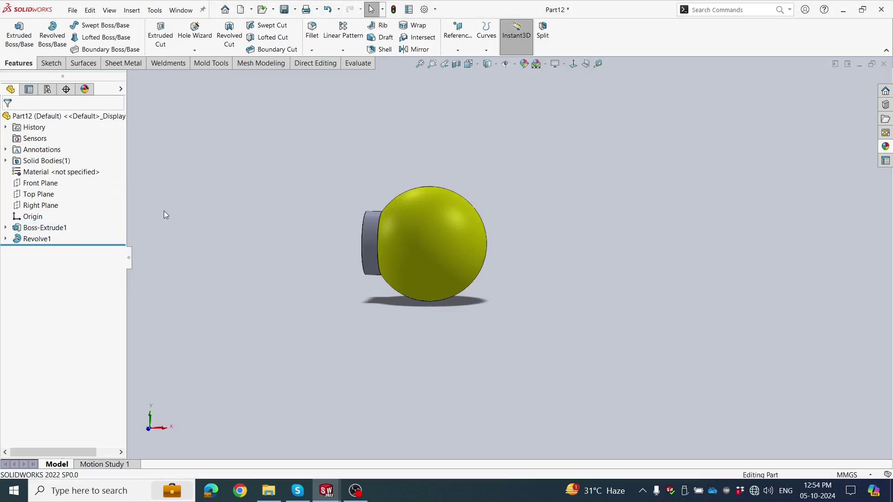
scroll(353, 368, up, 2)
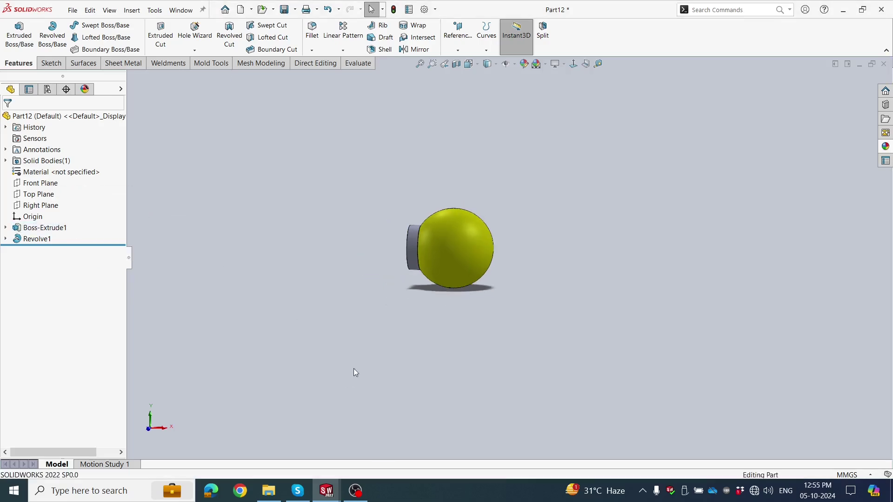
click(46, 183)
click(68, 170)
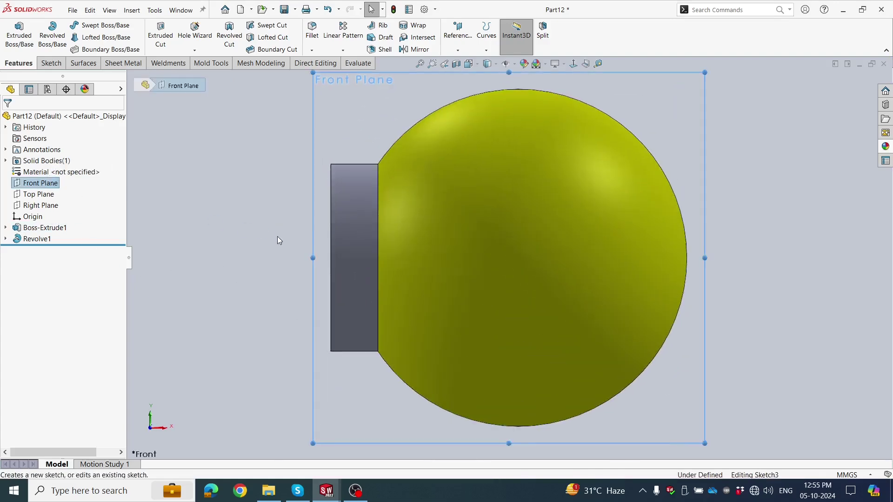
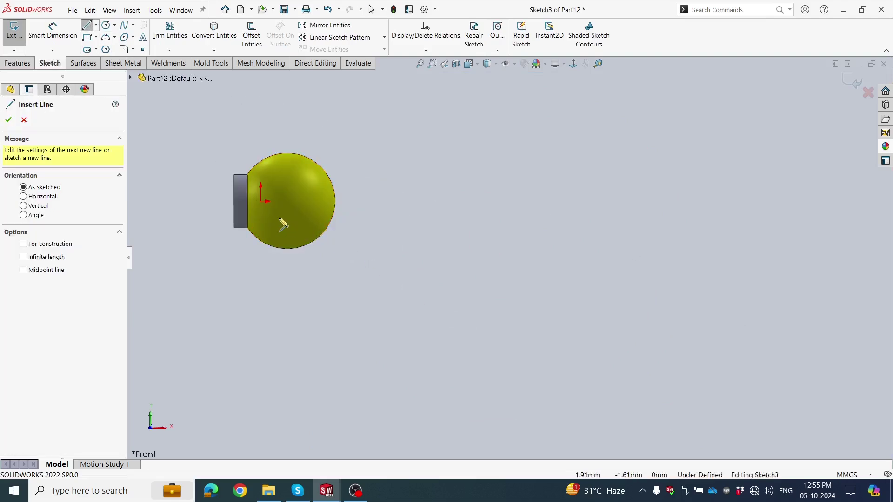
Draw a connected line chain: short stub, slanted line down-right, then a horizontal end line
drag(260, 201, 288, 201)
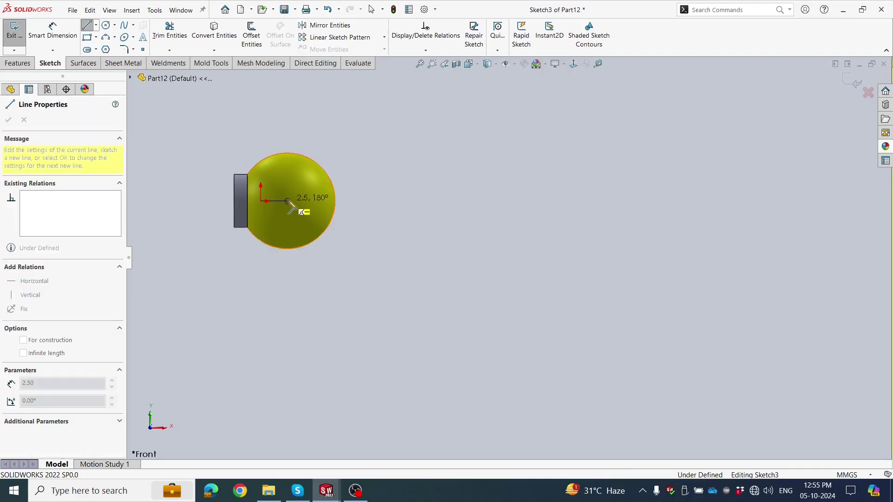
click(287, 202)
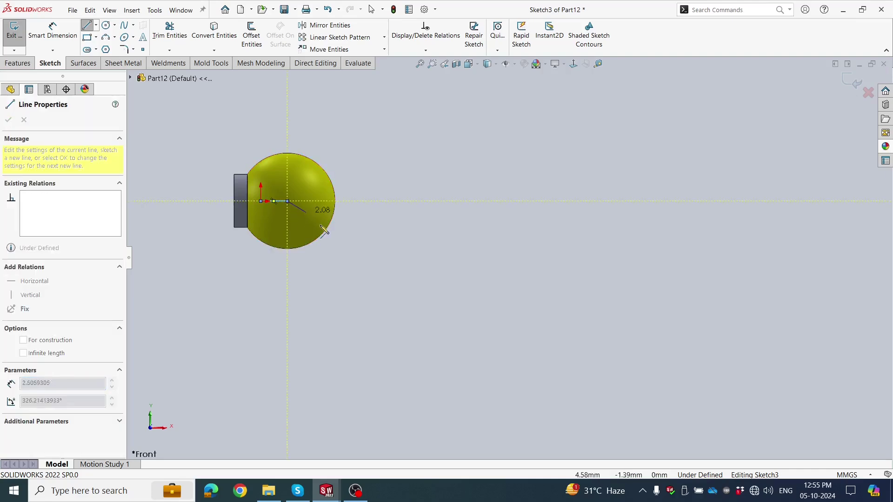
scroll(482, 343, up, 1)
click(496, 362)
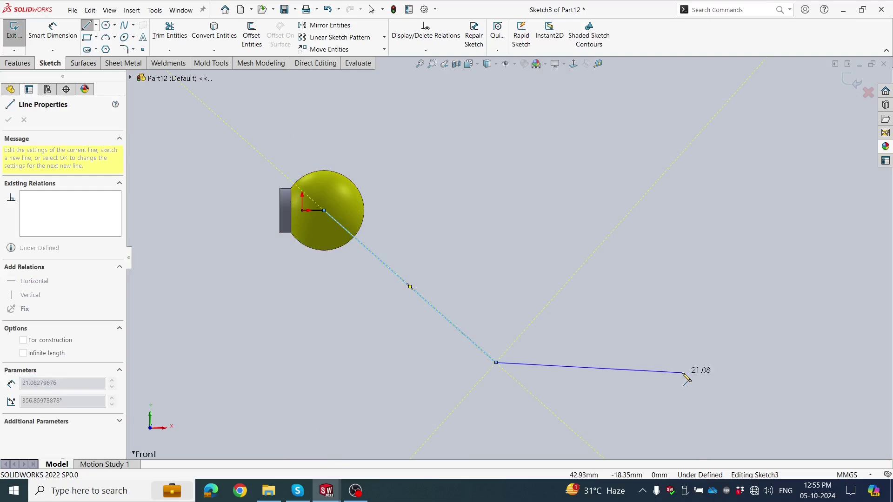
click(681, 362)
key(Escape)
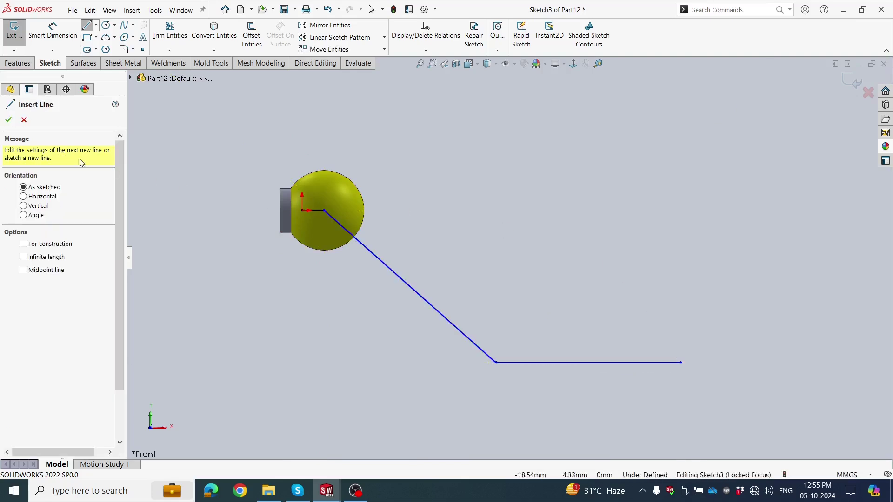
click(24, 120)
Dimension the stub to 2 mm and the slanted line to 29.75 mm
click(52, 31)
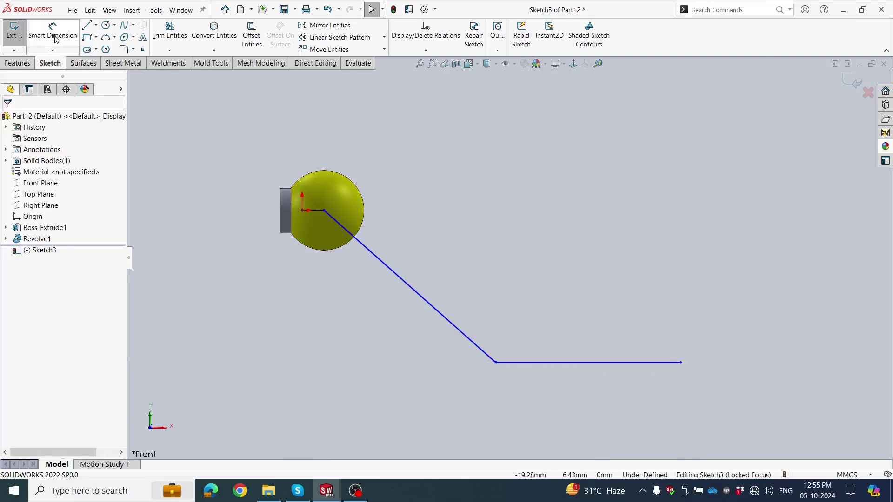
click(314, 212)
click(313, 287)
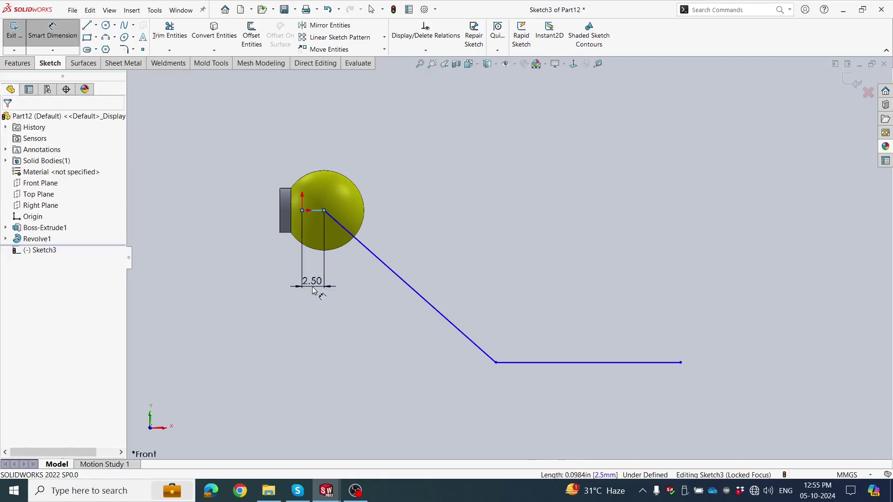
text(2)
key(Return)
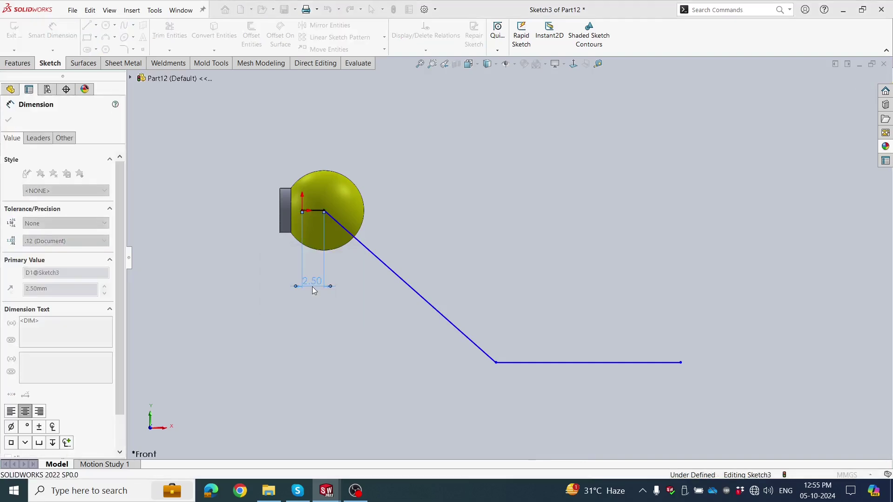
click(310, 322)
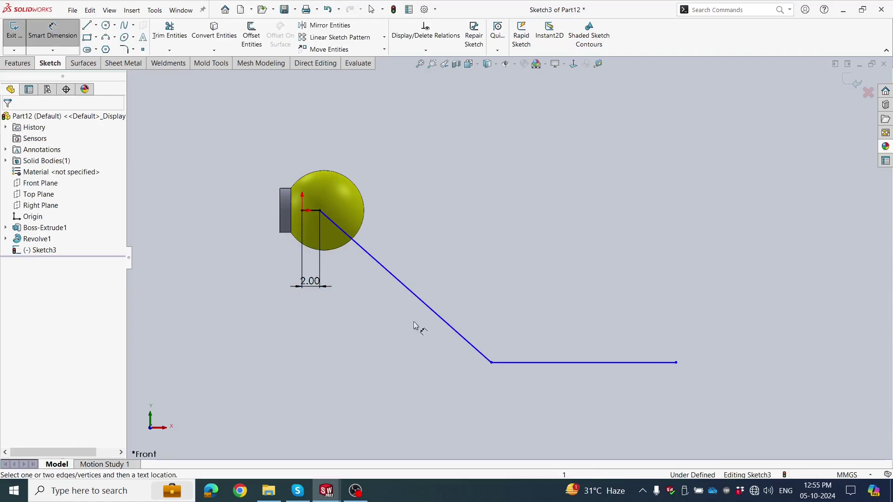
click(395, 278)
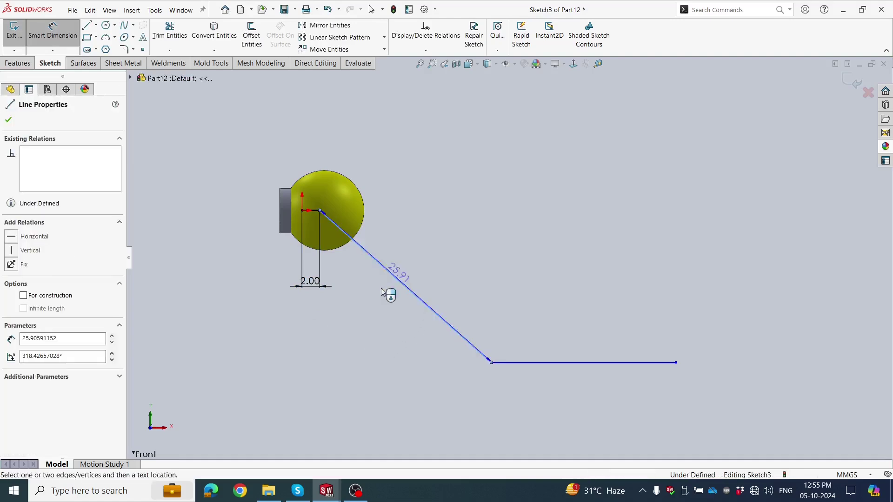
click(385, 292)
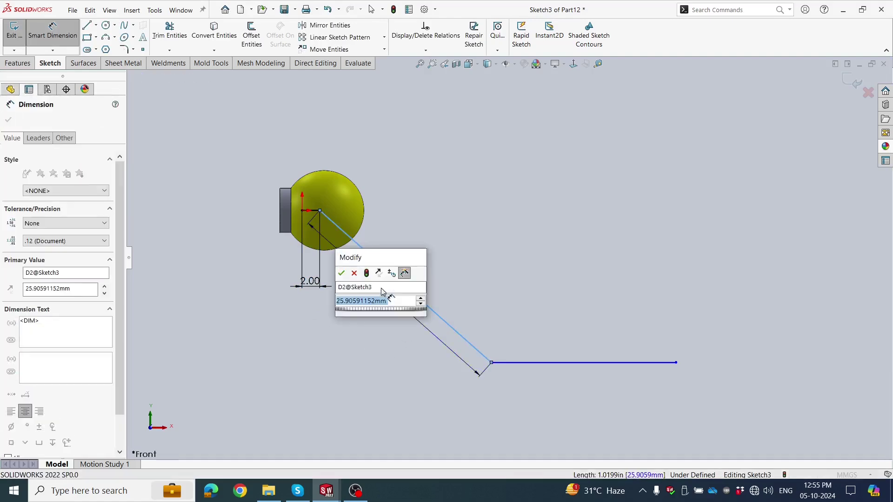
text(29.75)
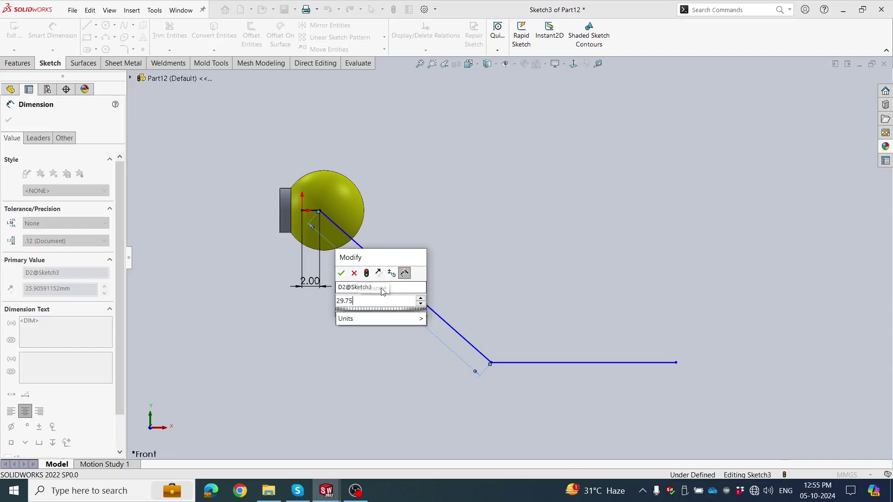
key(Return)
click(369, 344)
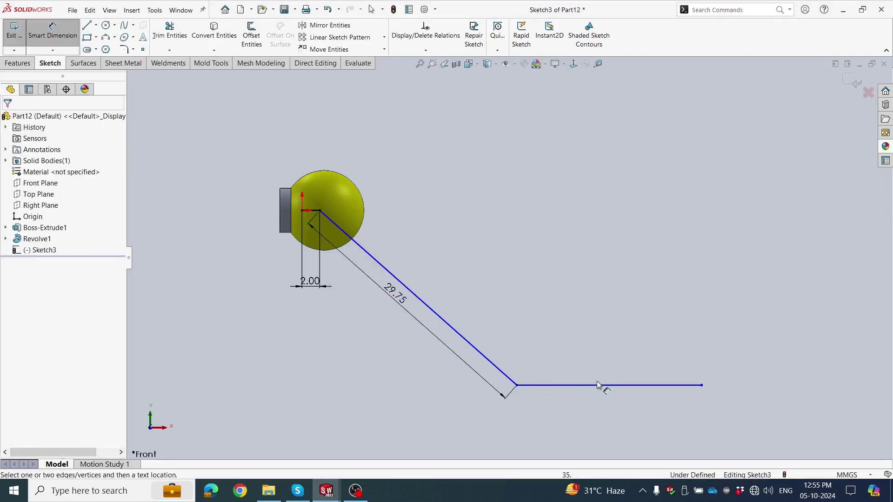
Dimension the horizontal end line to 18 mm and its vertical offset from the origin to 17 mm
ctrl+middle_drag(598, 385, 569, 369)
click(569, 355)
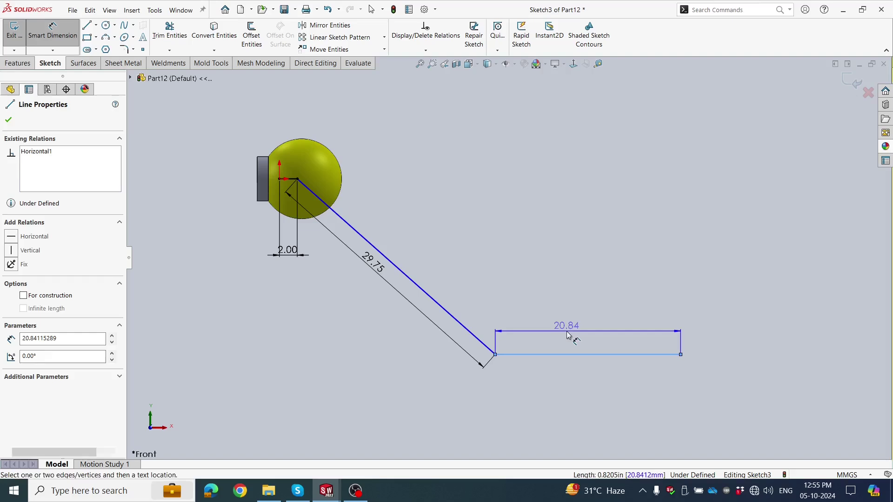
click(568, 335)
text(18)
key(Return)
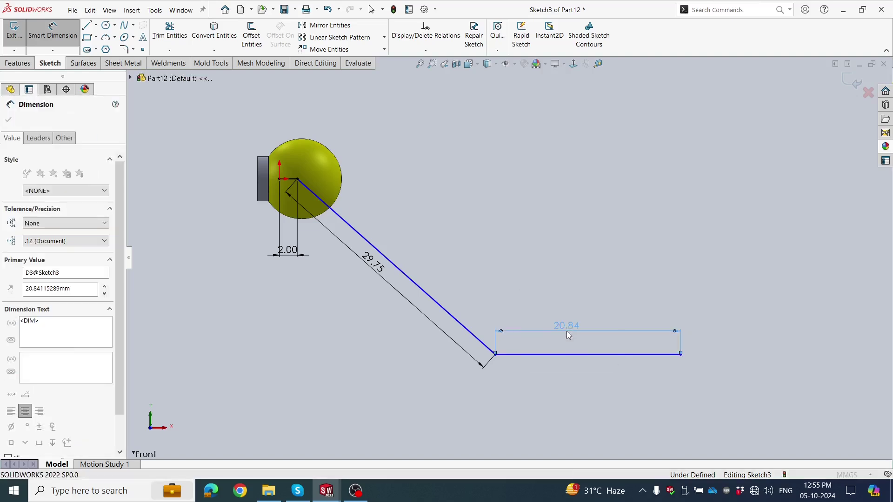
click(487, 225)
scroll(487, 225, up, 1)
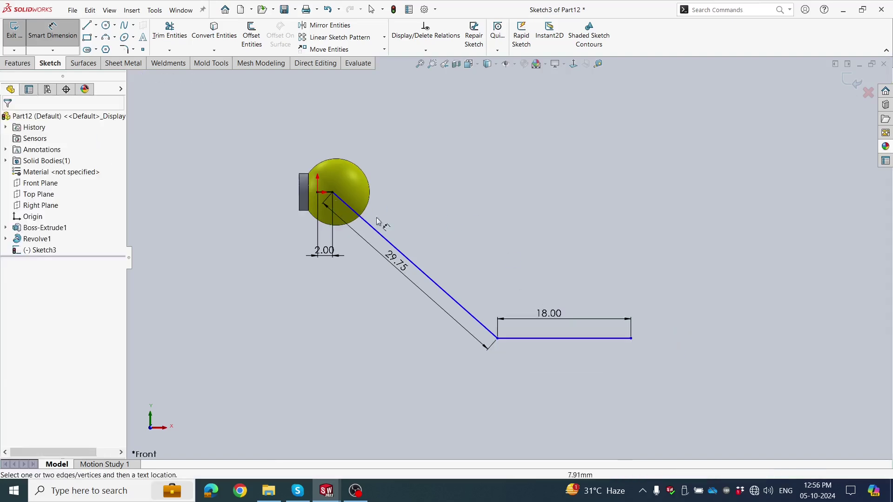
click(319, 197)
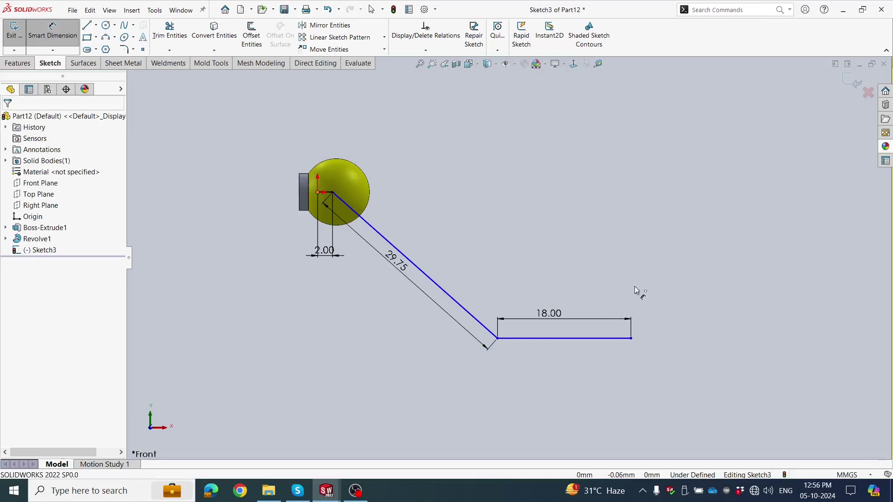
click(628, 341)
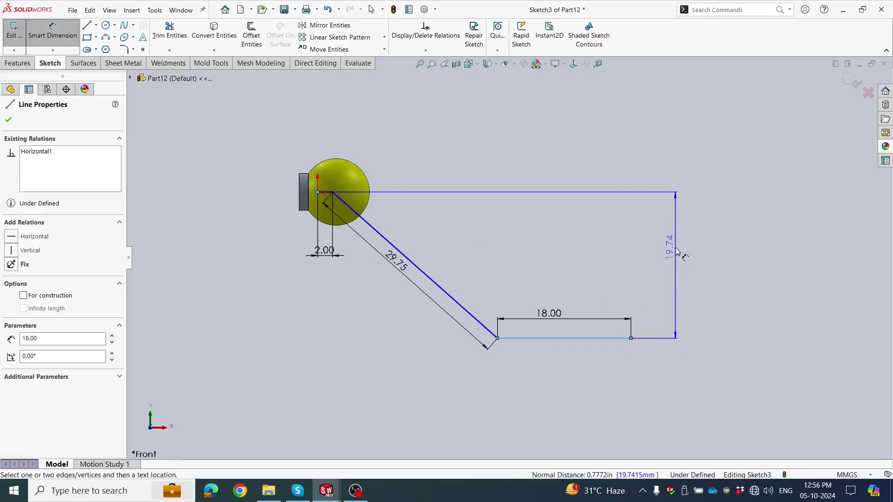
click(675, 253)
click(676, 252)
text(17)
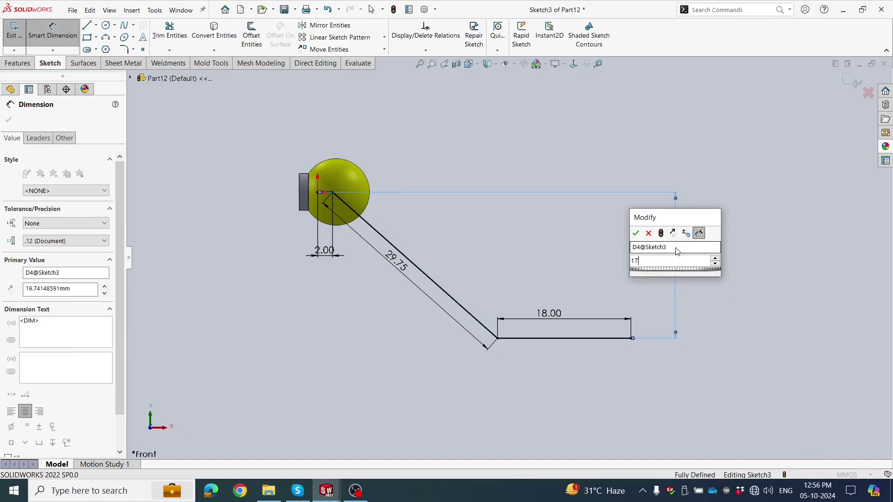
key(Return)
click(409, 134)
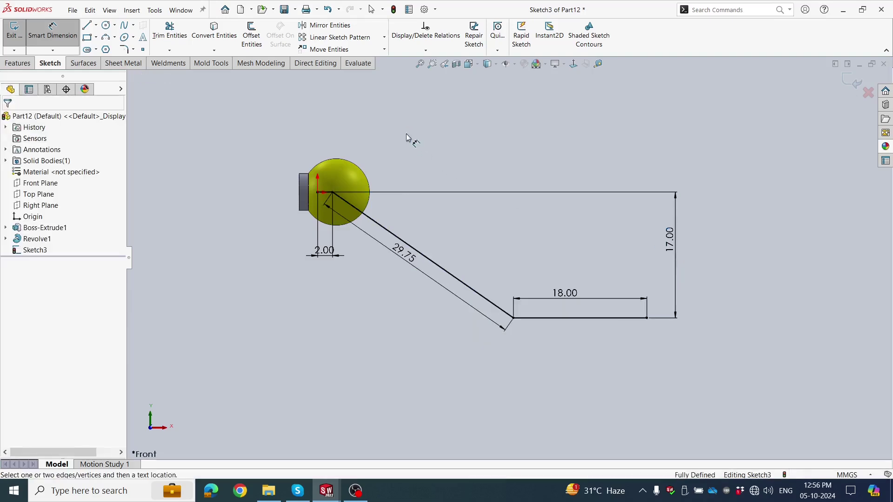
click(17, 64)
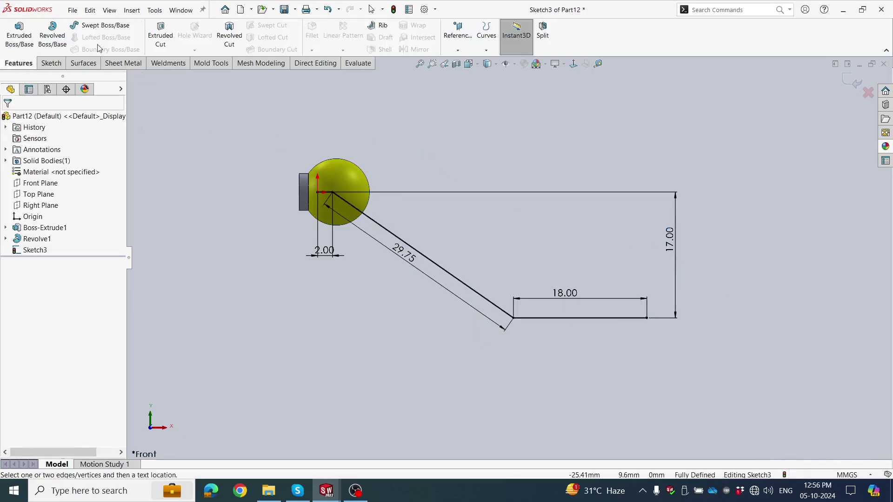
click(84, 26)
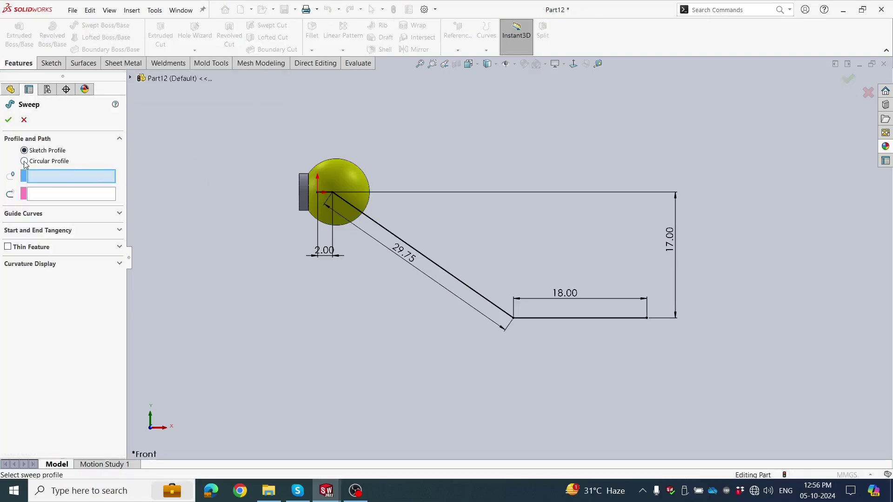
click(25, 162)
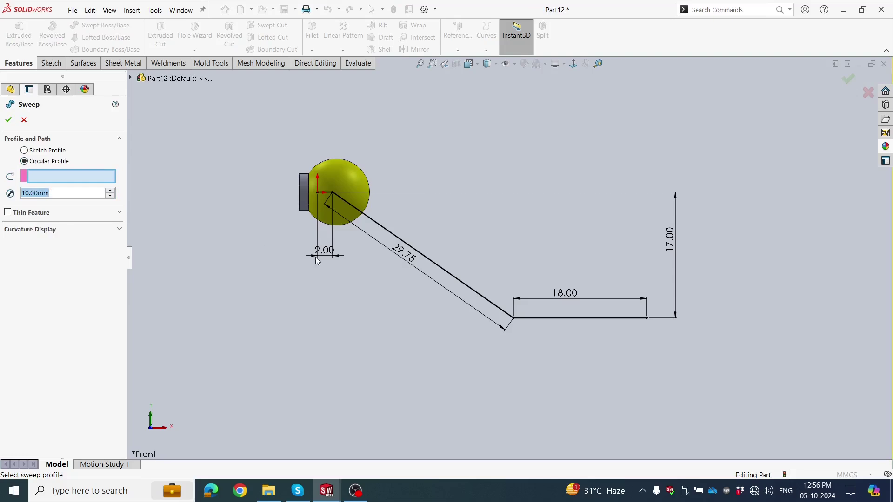
text(5)
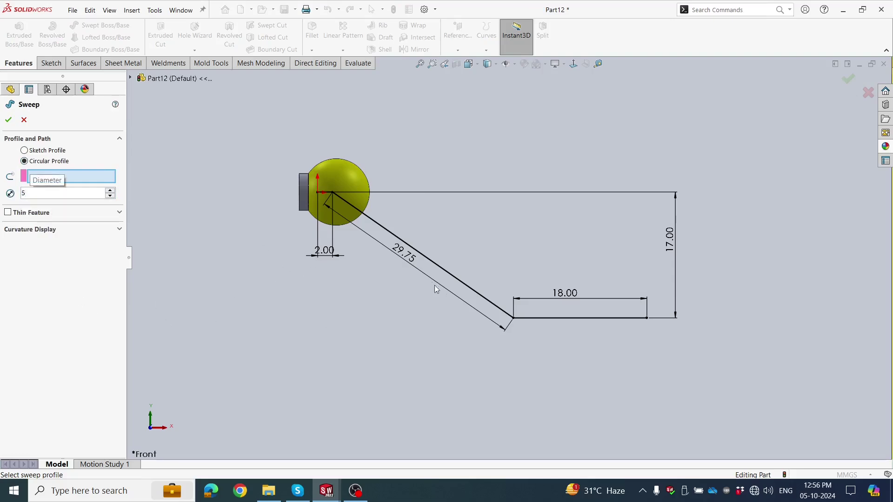
click(426, 261)
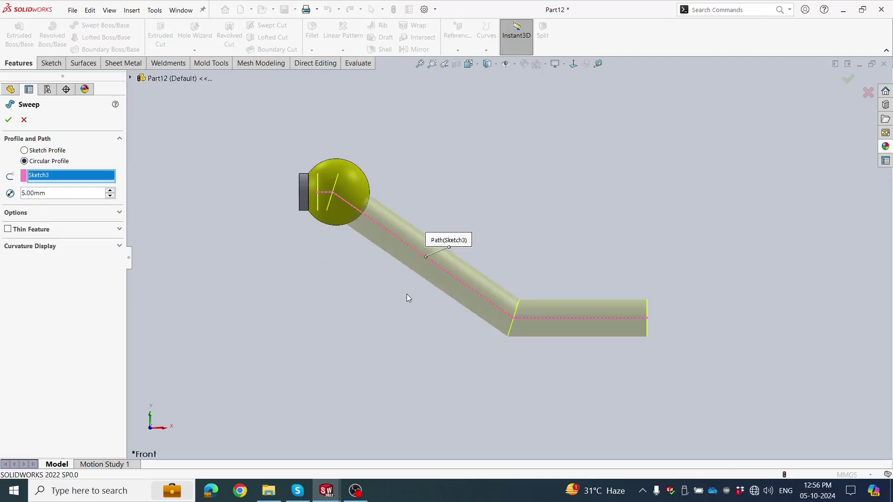
scroll(537, 304, up, 1)
scroll(538, 304, down, 1)
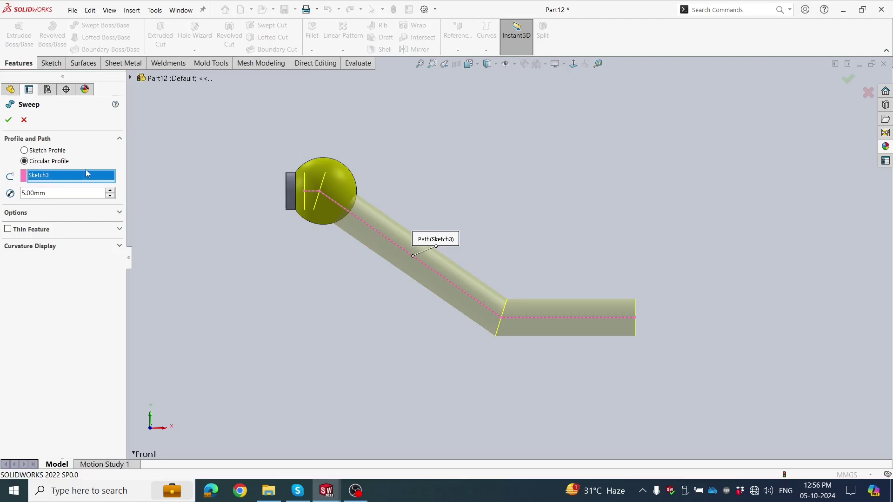
click(7, 120)
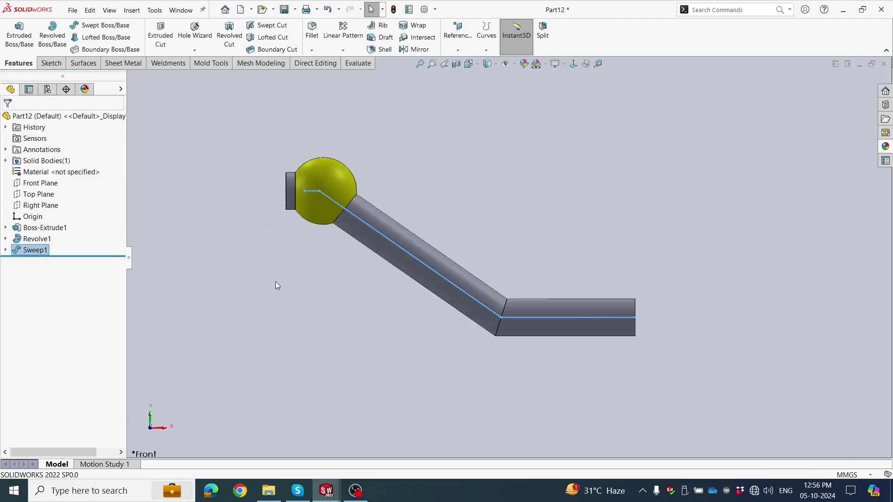
scroll(508, 261, up, 2)
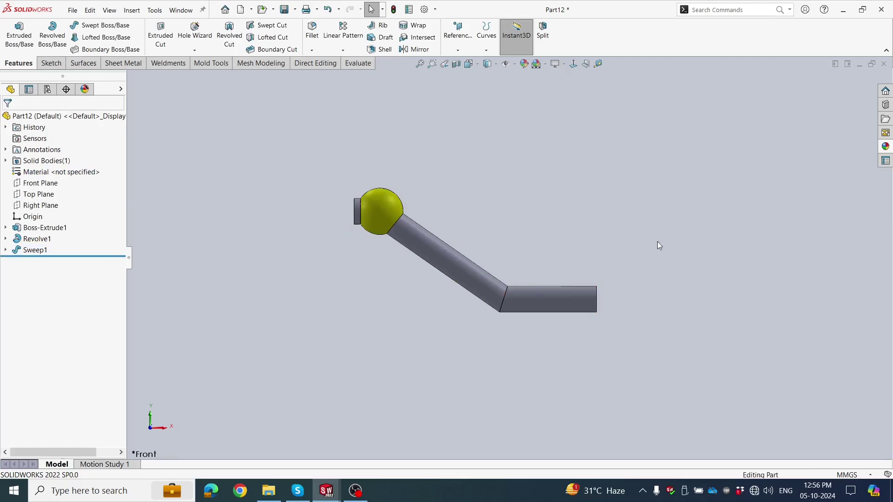
scroll(707, 228, up, 1)
scroll(599, 252, down, 1)
middle_drag(577, 252, 554, 266)
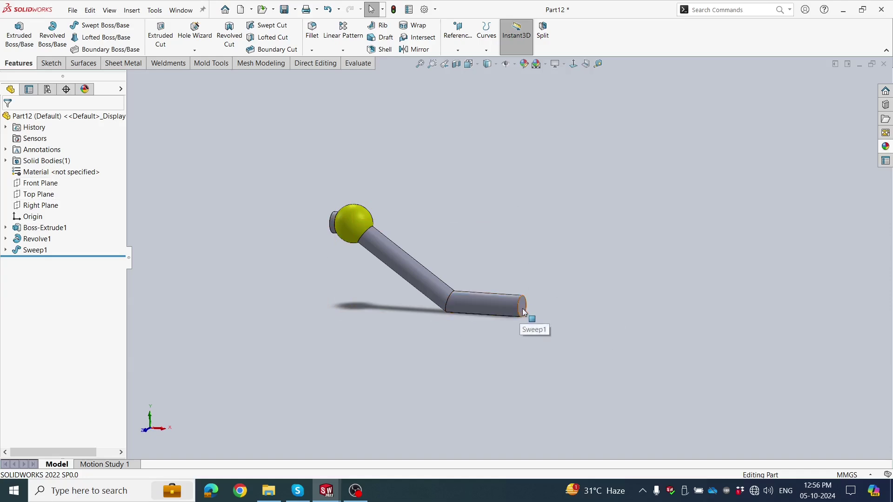
middle_drag(545, 308, 553, 330)
mouse_move(512, 263)
middle_down()
mouse_move(471, 232)
mouse_move(509, 277)
mouse_move(519, 315)
middle_up()
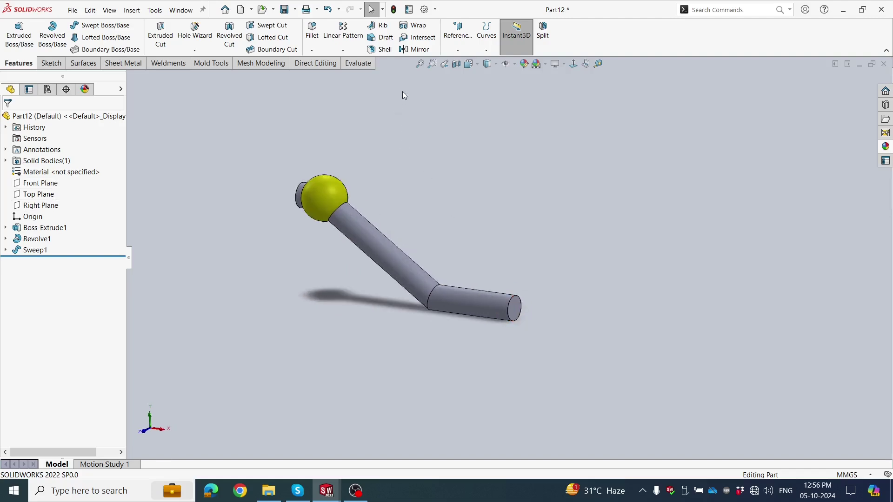
Mirror the swept body Sweep1 about the rod's flat end face
click(406, 51)
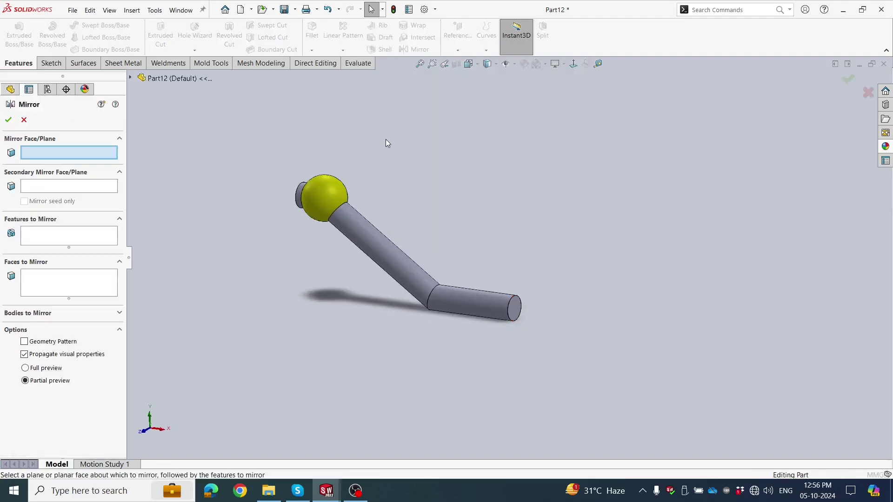
click(64, 235)
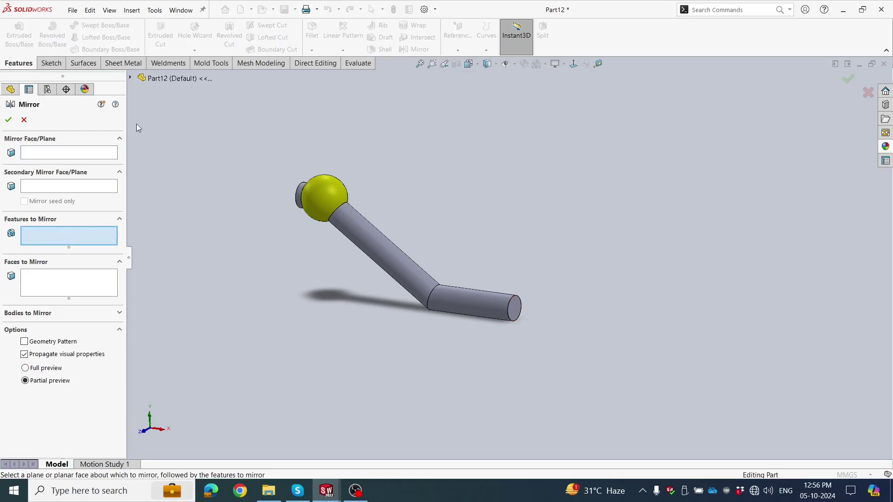
click(130, 77)
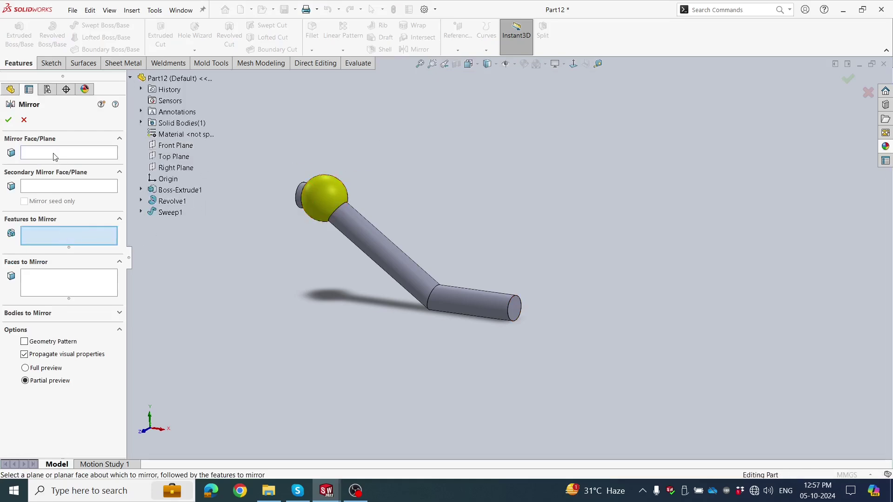
click(24, 316)
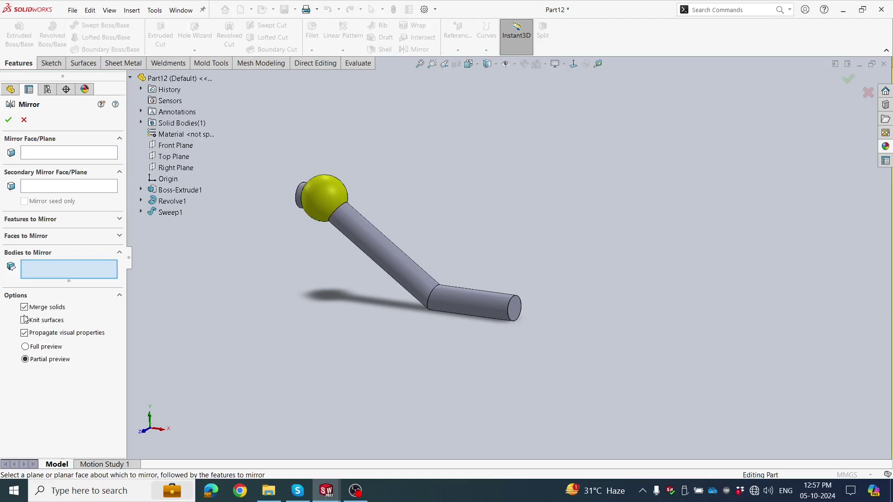
click(397, 253)
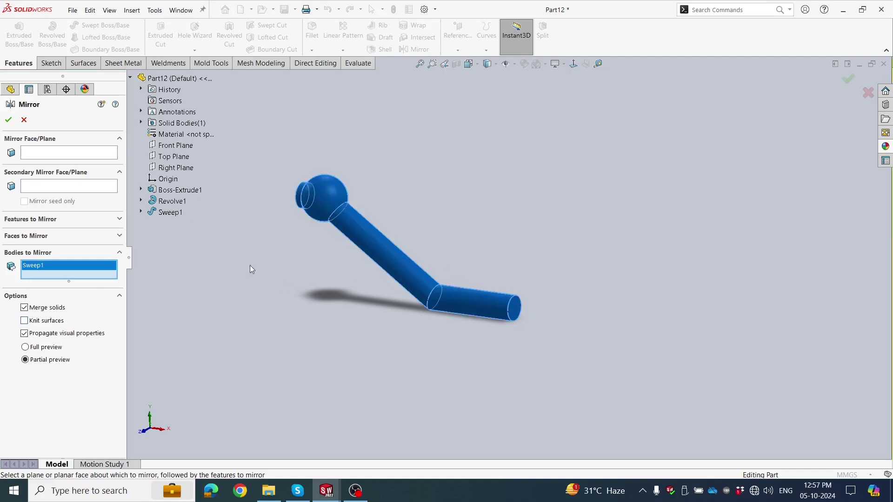
click(60, 156)
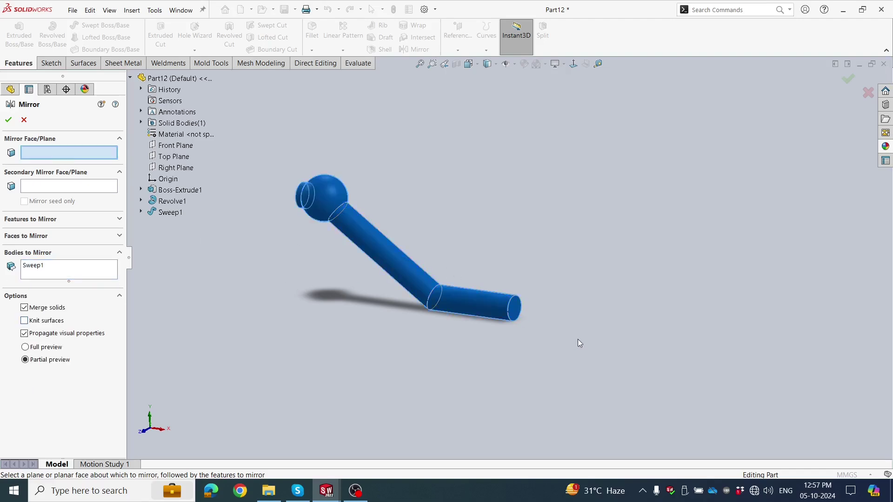
click(515, 312)
click(8, 120)
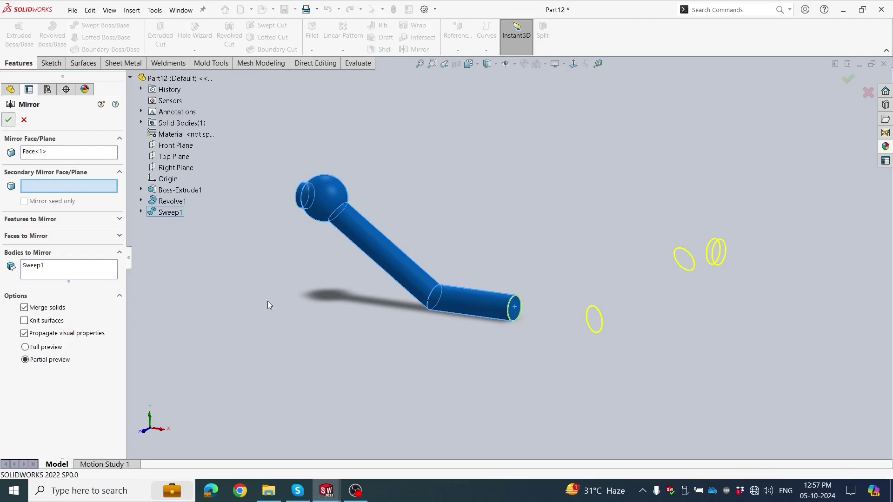
Orbit to inspect the mirrored arch and select both end boss faces
mouse_move(309, 316)
middle_down()
mouse_move(354, 285)
mouse_move(300, 304)
middle_up()
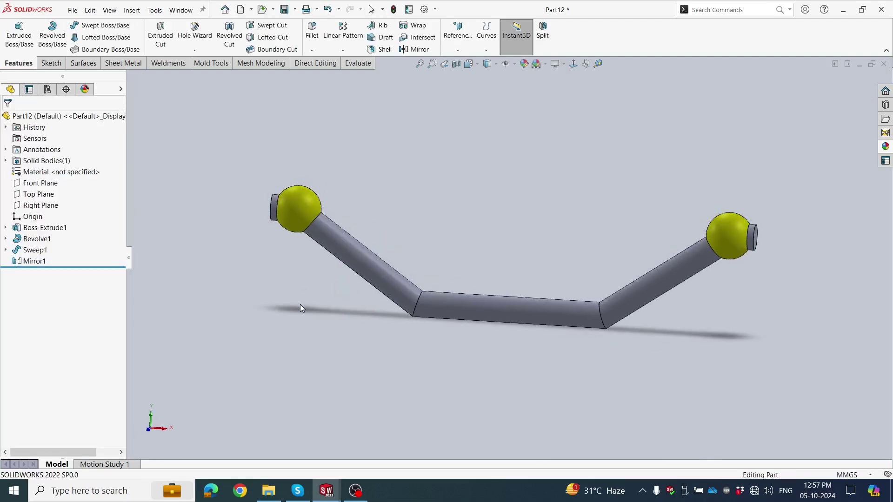
scroll(548, 214, up, 3)
scroll(514, 223, down, 3)
key(ctrl+1)
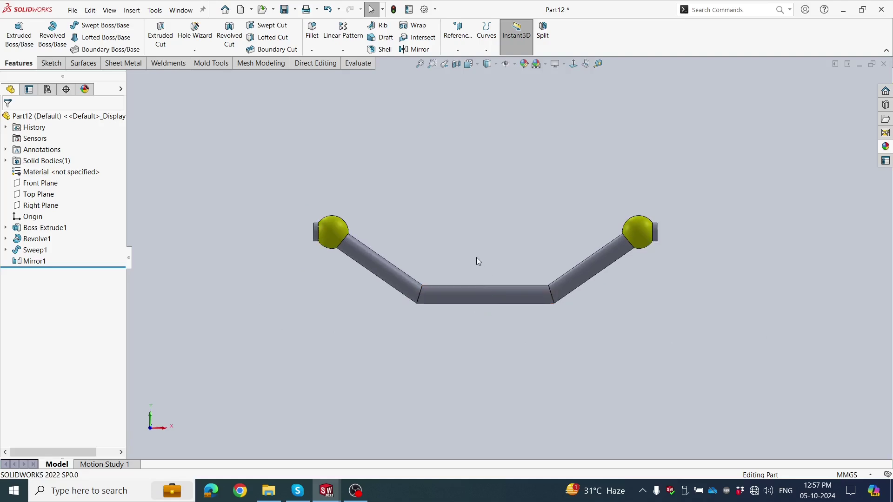
mouse_move(476, 258)
middle_down()
mouse_move(466, 261)
mouse_move(411, 172)
middle_up()
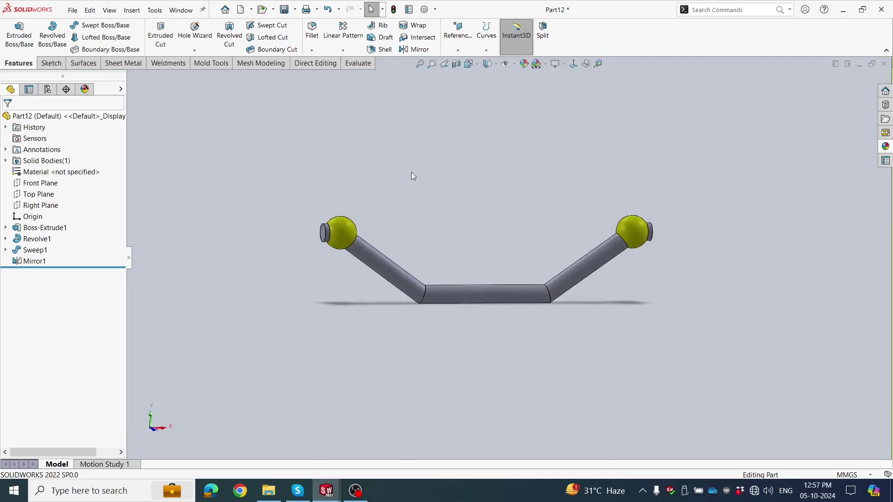
click(329, 235)
middle_drag(274, 247, 743, 263)
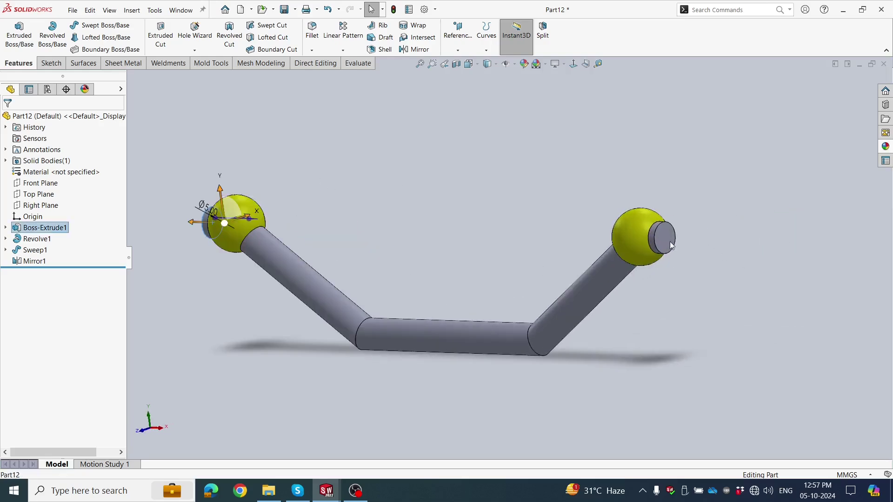
click(665, 239)
Create reference plane Plane1 between the two boss faces and enlarge it across the arm
click(459, 42)
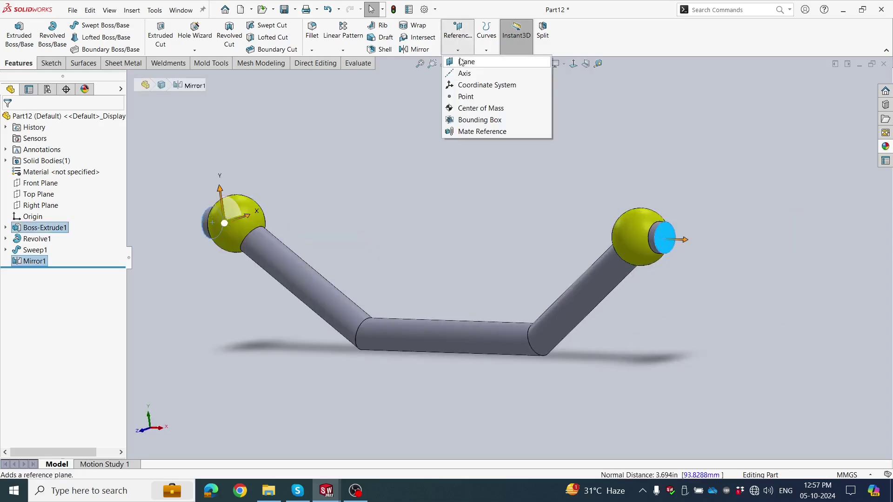
click(460, 66)
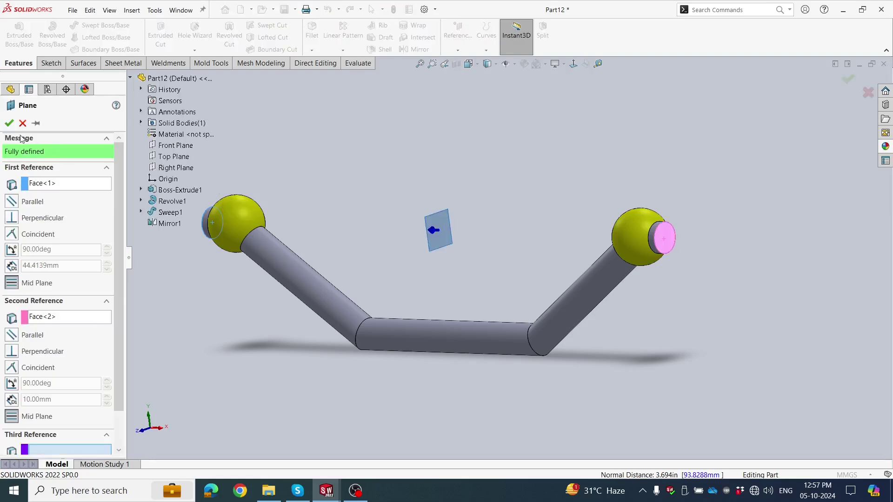
click(9, 123)
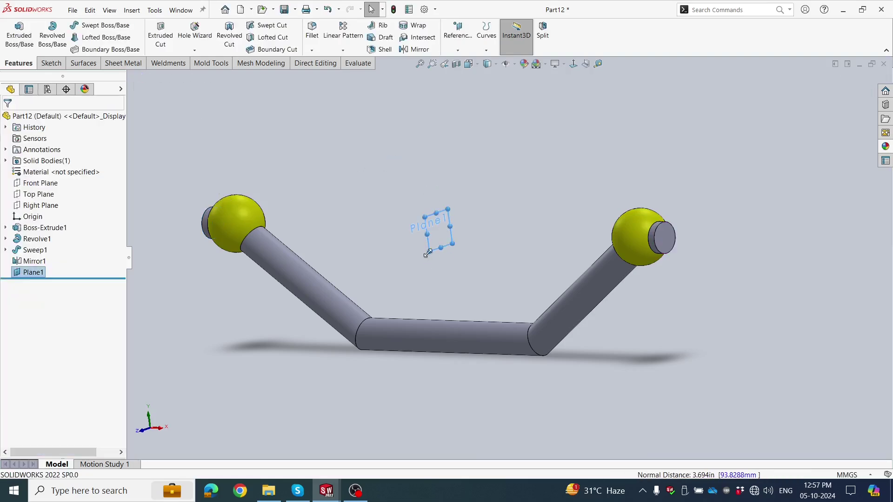
drag(428, 258, 414, 423)
click(329, 209)
middle_drag(331, 210, 366, 186)
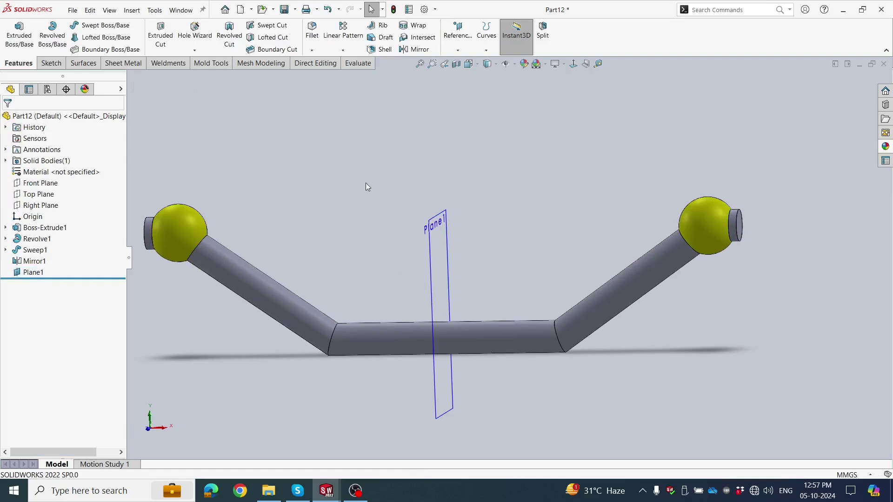
middle_drag(390, 238, 453, 216)
click(448, 210)
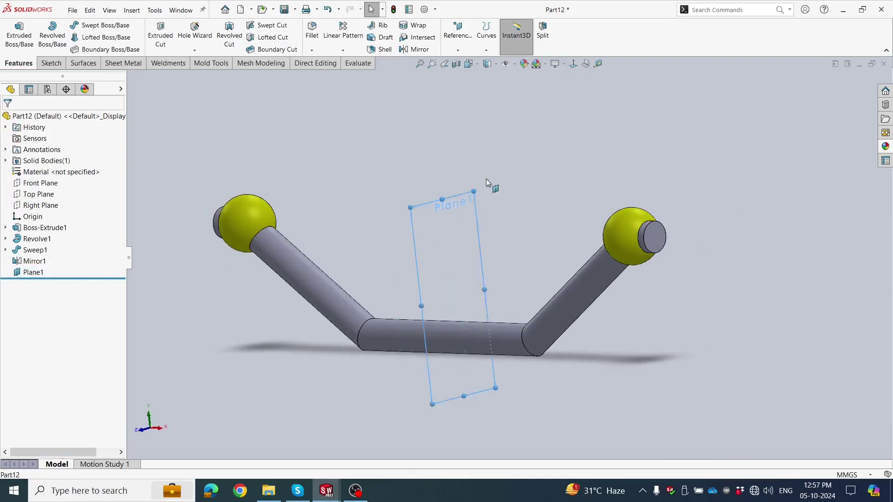
click(368, 173)
middle_drag(368, 173, 359, 147)
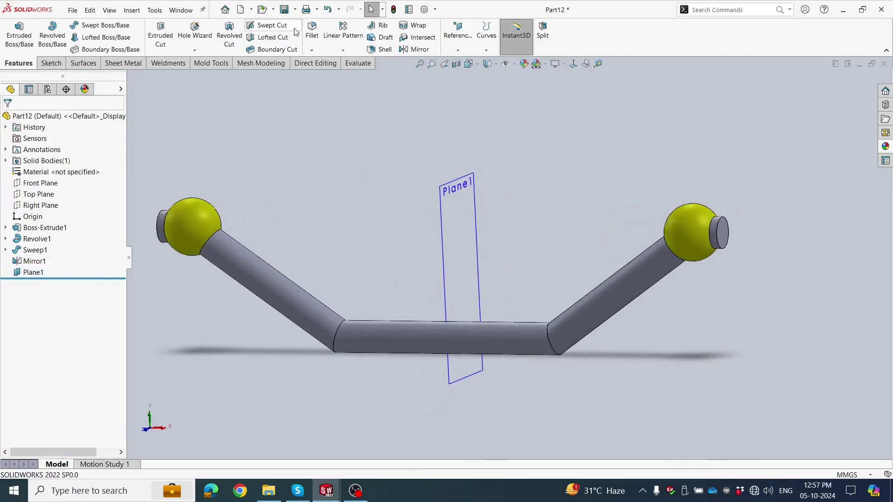
Save the part as 'Arm In BOth'
key(ctrl+s)
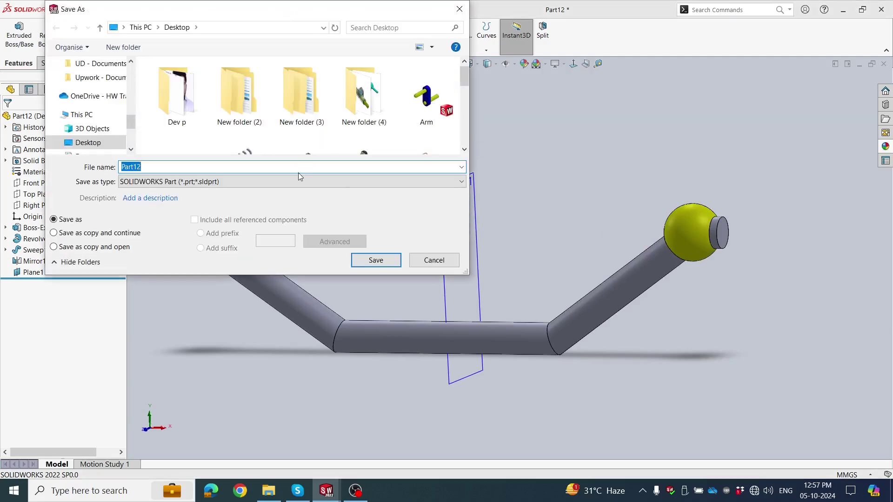
text(Arm In BOth)
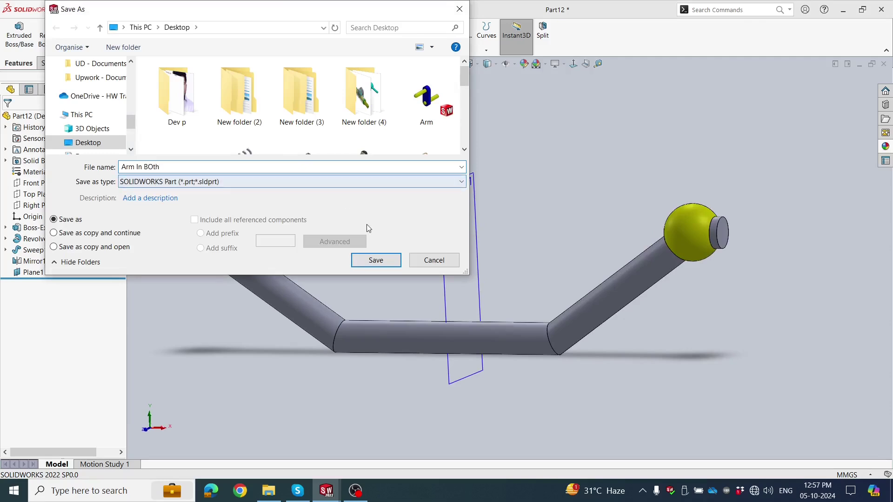
click(383, 261)
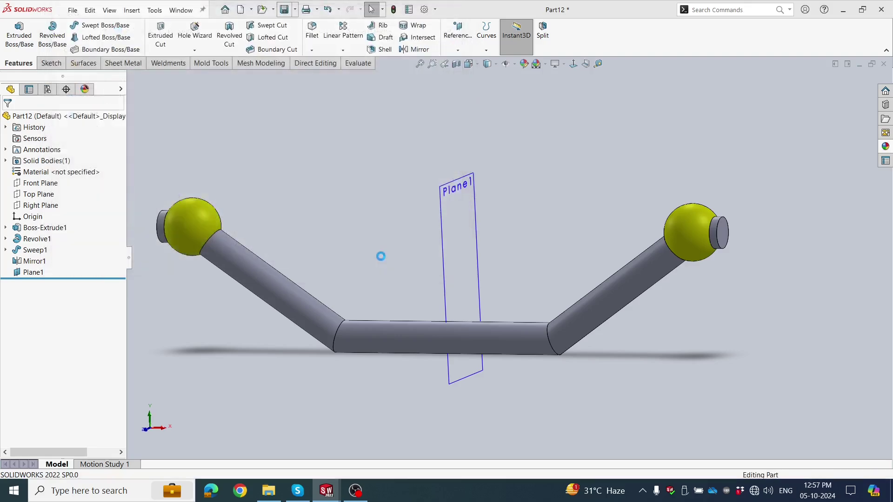
scroll(384, 233, up, 3)
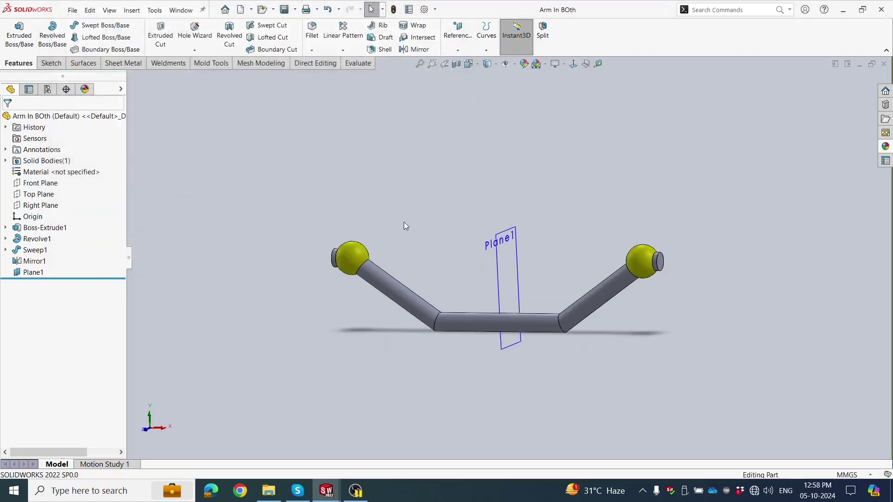
Start a new assembly and place the Platform part as its first component
key(z)
click(73, 10)
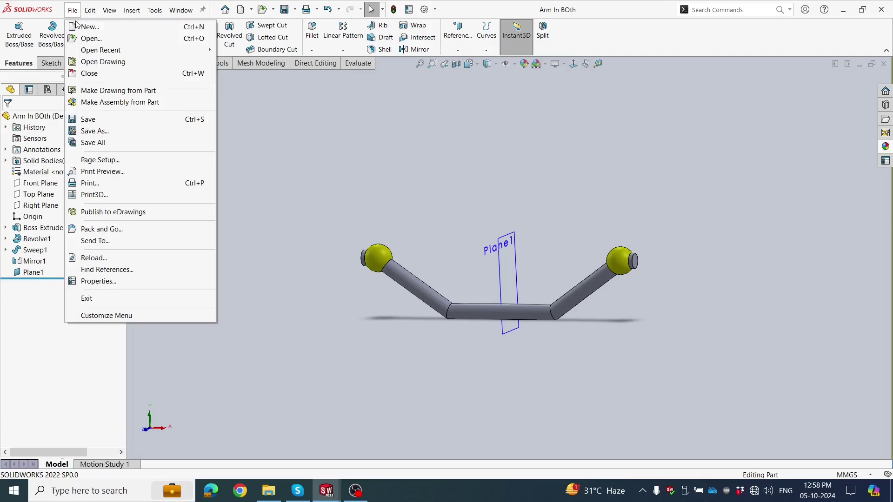
click(78, 25)
click(338, 229)
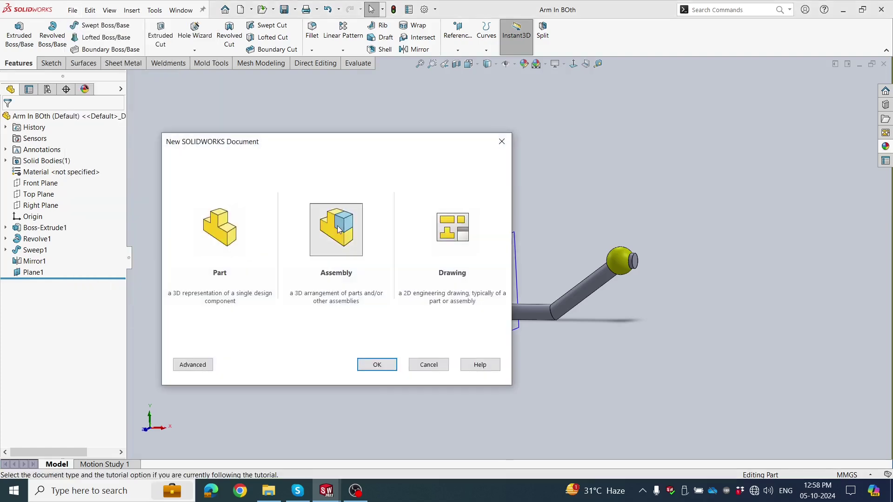
click(367, 365)
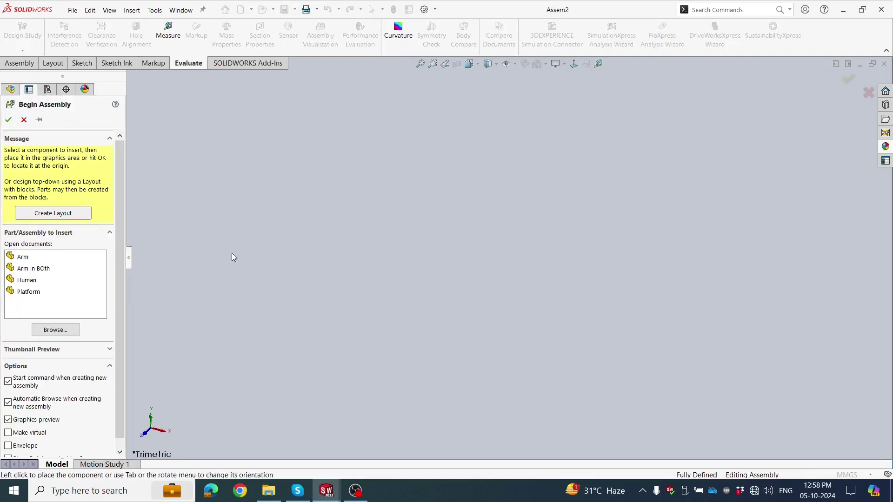
click(37, 290)
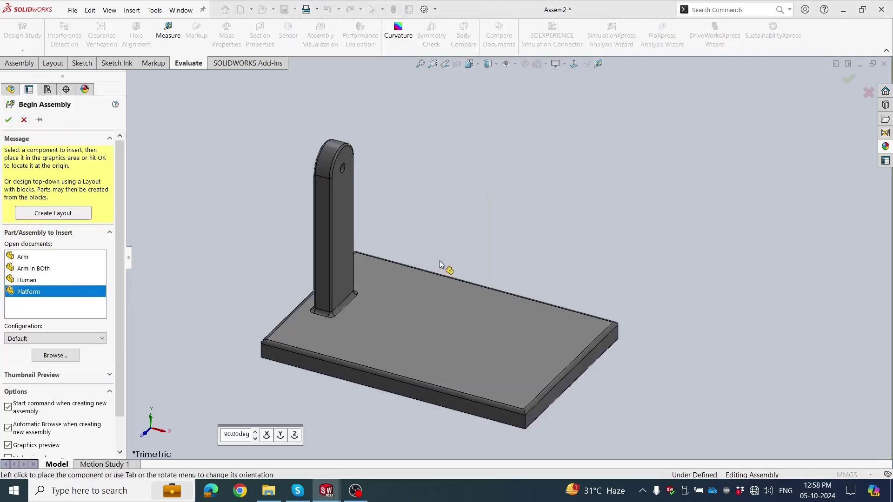
click(444, 240)
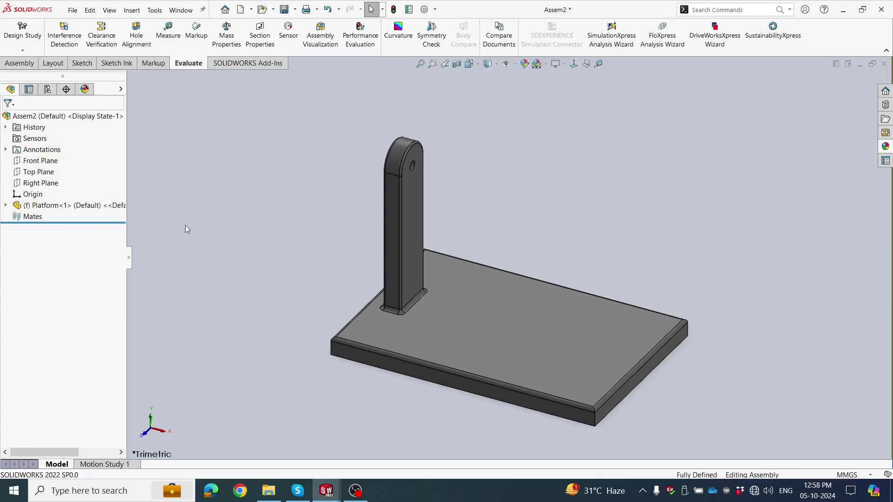
Change the Platform component from fixed to floating
right_click(55, 206)
click(369, 240)
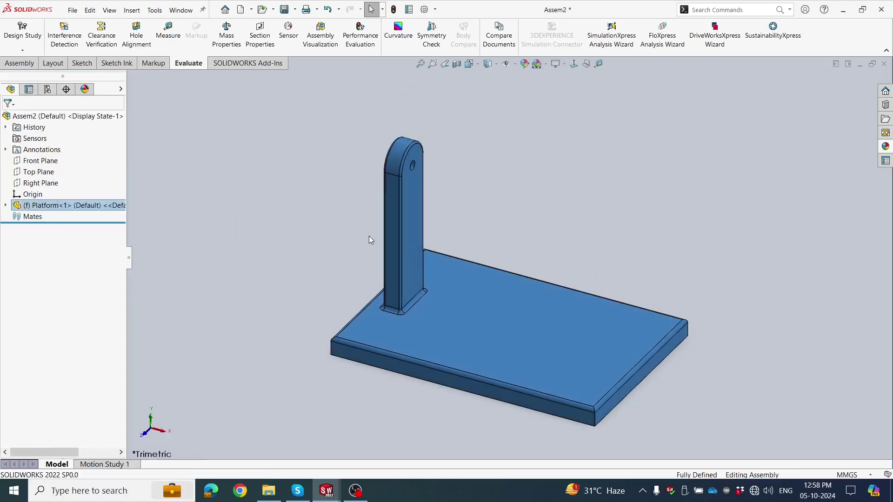
drag(460, 277, 483, 247)
click(285, 261)
click(463, 307)
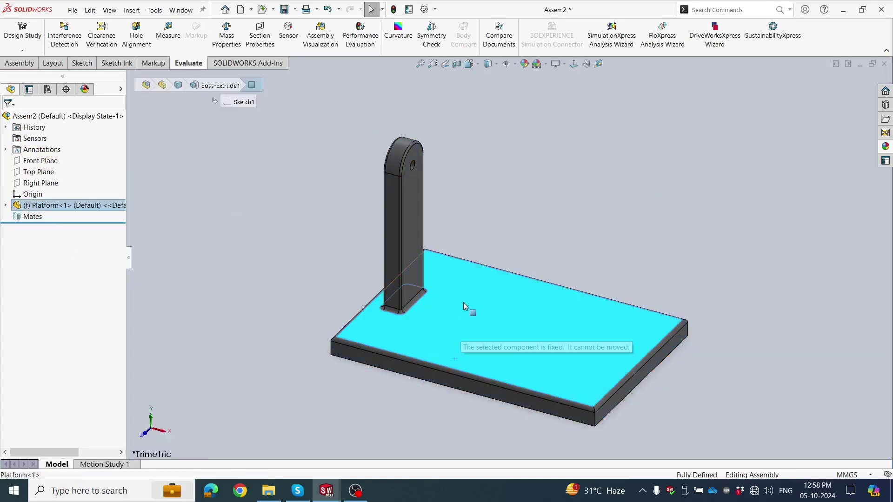
key(Escape)
right_click(77, 205)
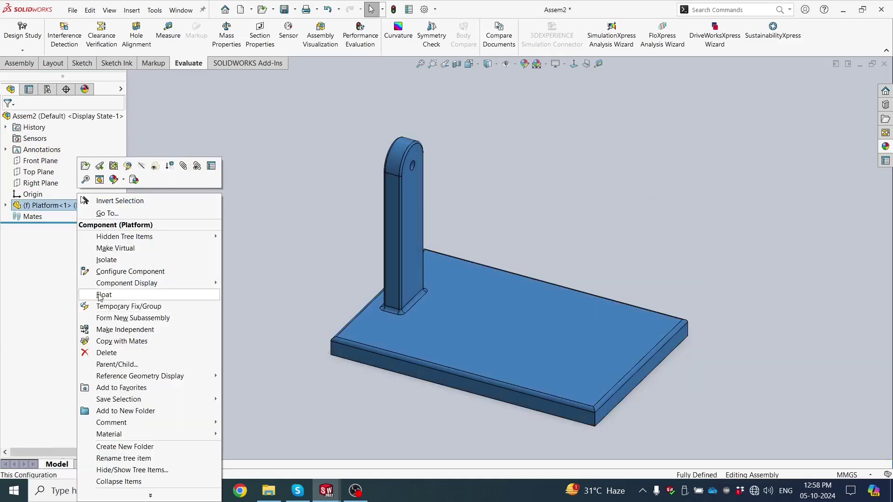
click(99, 295)
Mate the platform's Front, Top and Right Planes coincident with the assembly's planes
click(5, 206)
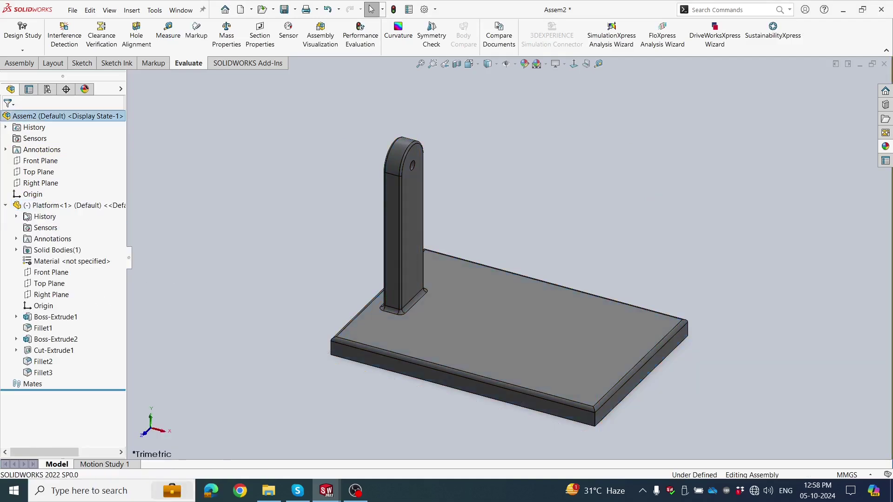
click(41, 161)
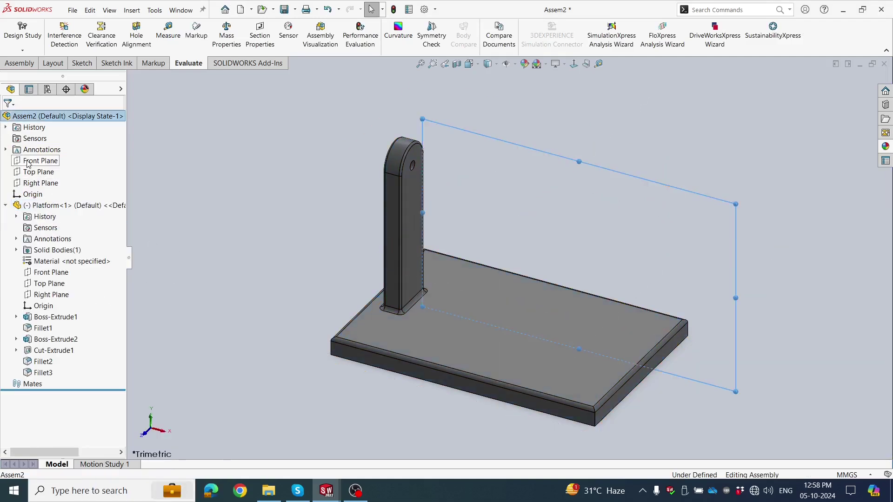
ctrl+click(49, 272)
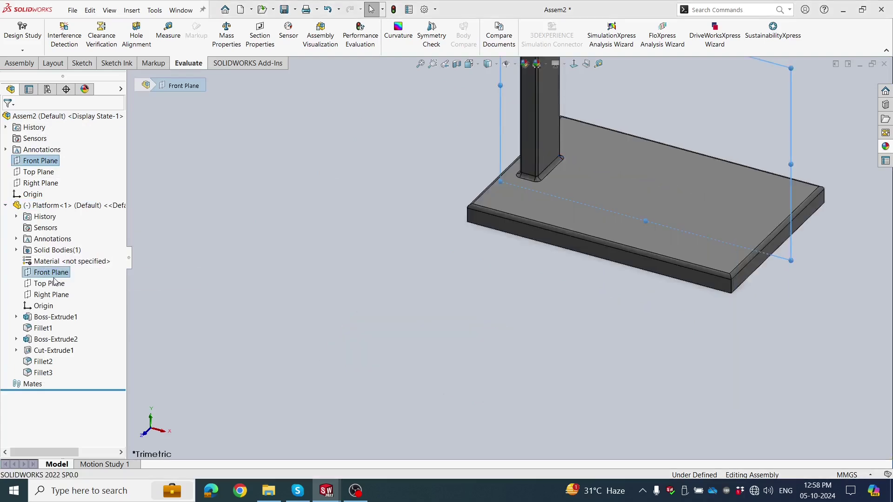
click(39, 171)
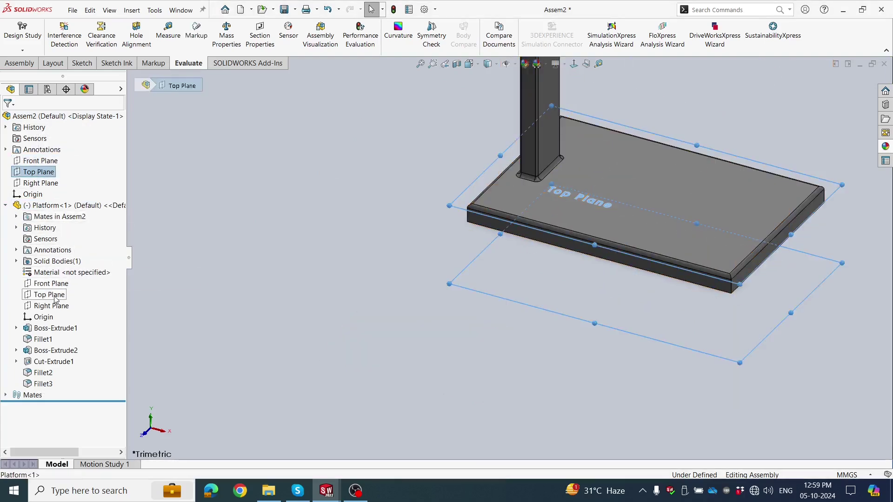
ctrl+click(50, 294)
click(41, 184)
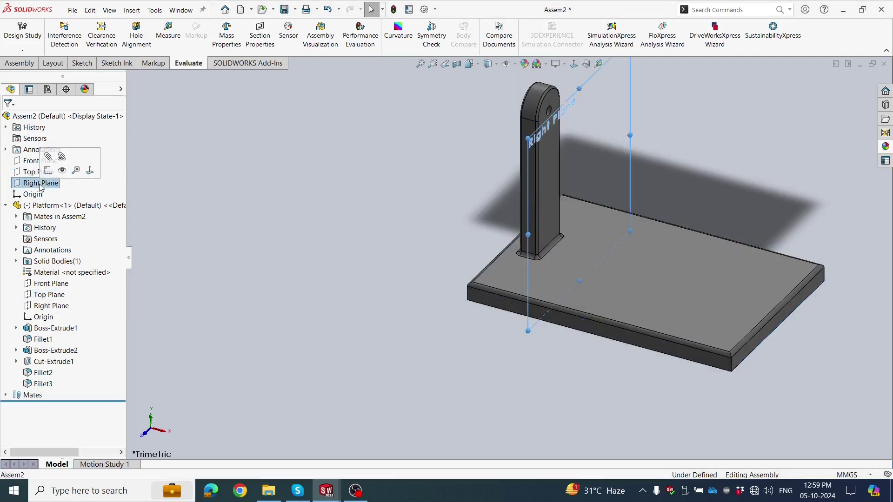
ctrl+click(48, 305)
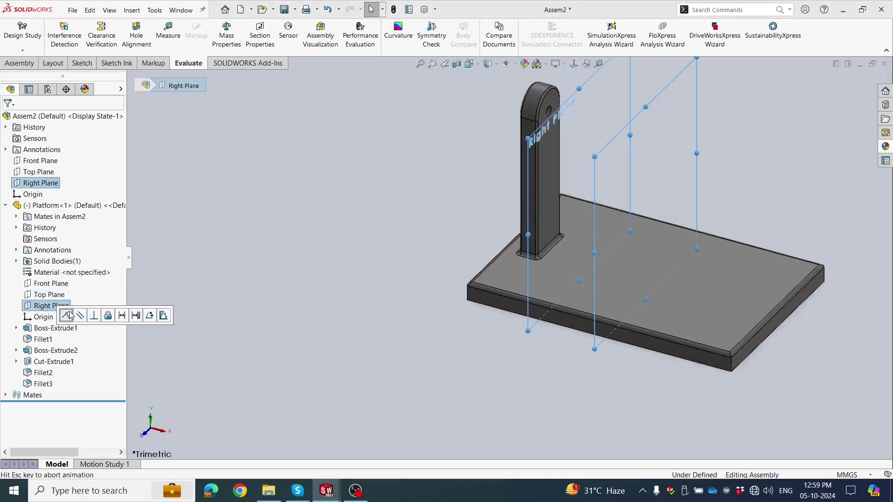
right_click(91, 219)
click(114, 225)
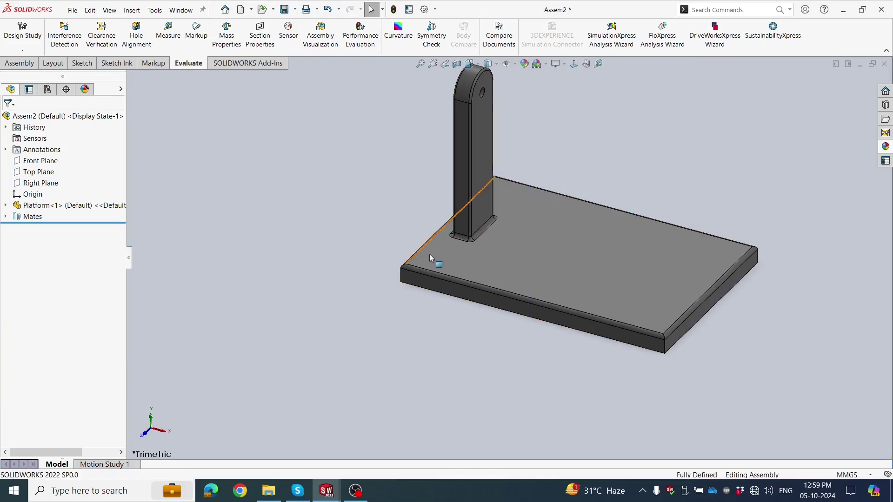
Clear the selection and orbit to view the fully defined platform
click(513, 269)
click(397, 226)
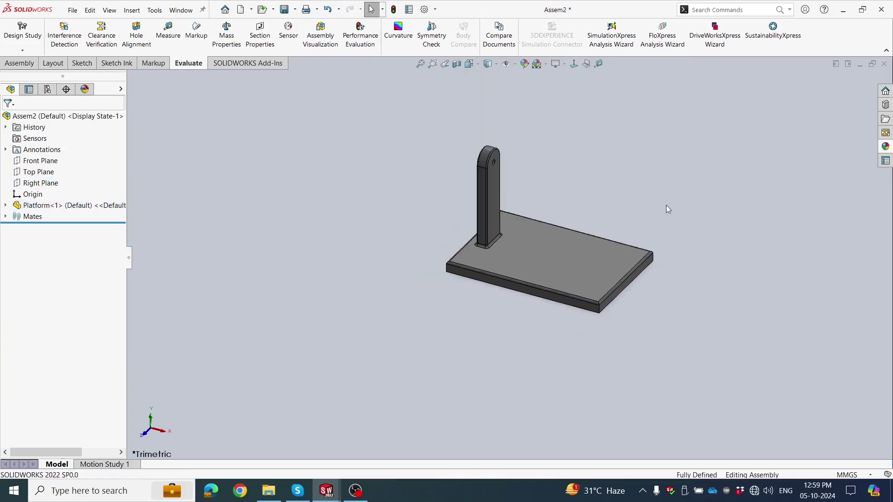
scroll(528, 149, up, 2)
mouse_move(461, 213)
middle_down()
mouse_move(482, 167)
mouse_move(502, 190)
mouse_move(272, 159)
middle_up()
Insert and place the Arm, Arm In BOth and Human parts in the assembly
click(19, 62)
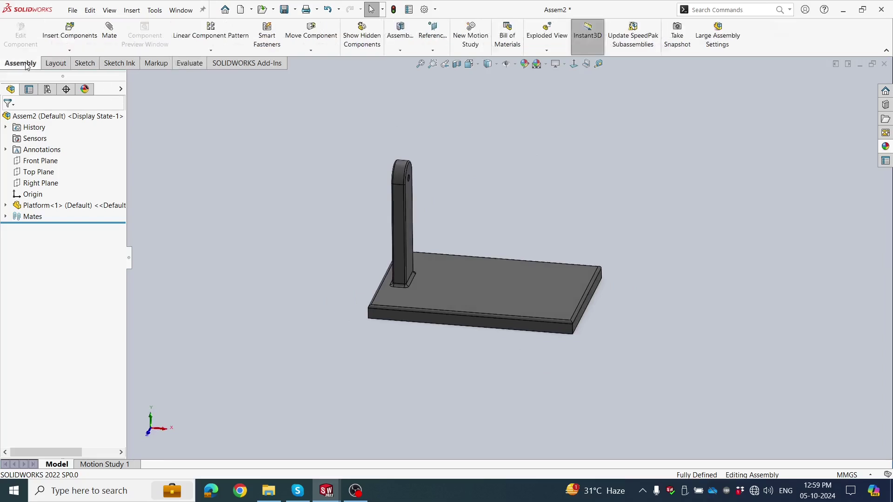
click(81, 34)
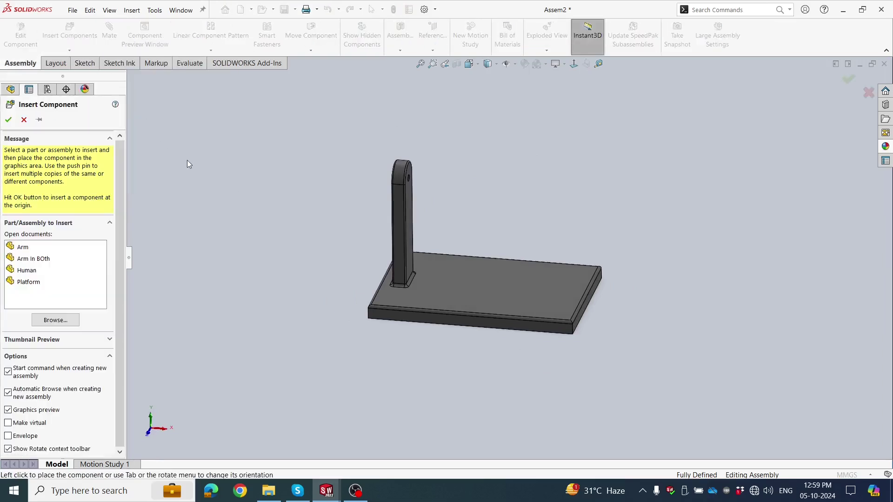
click(26, 250)
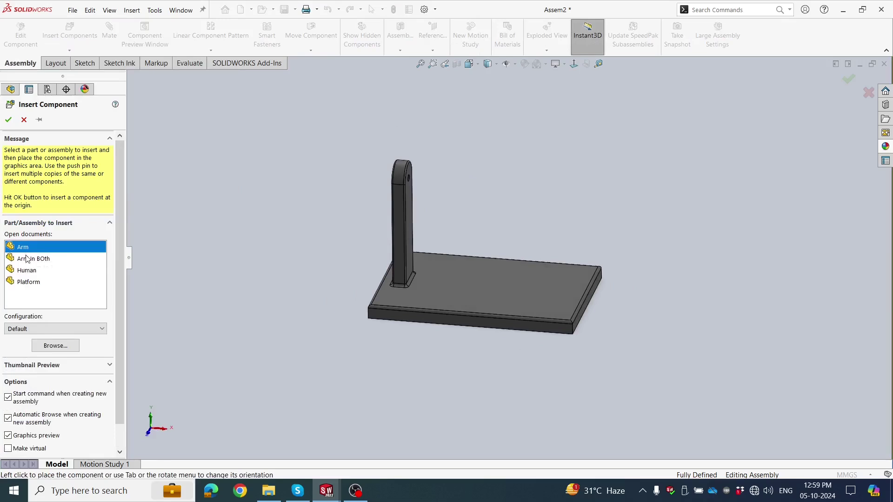
ctrl+click(27, 270)
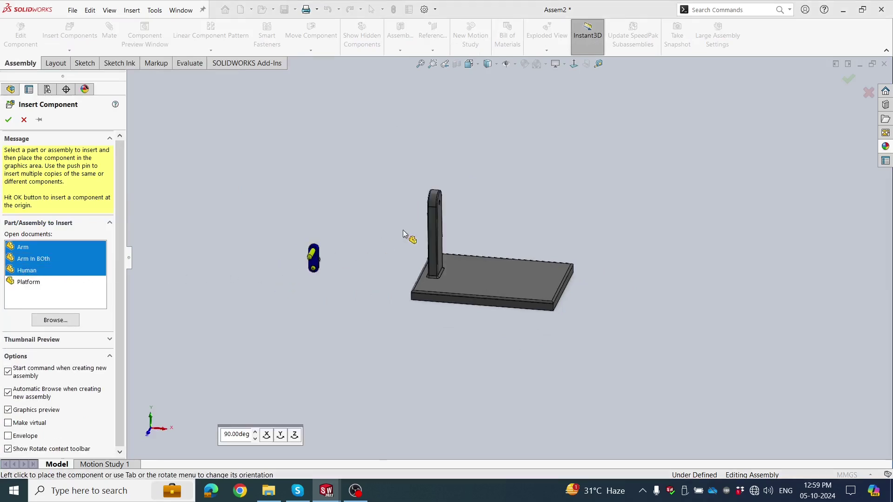
click(415, 201)
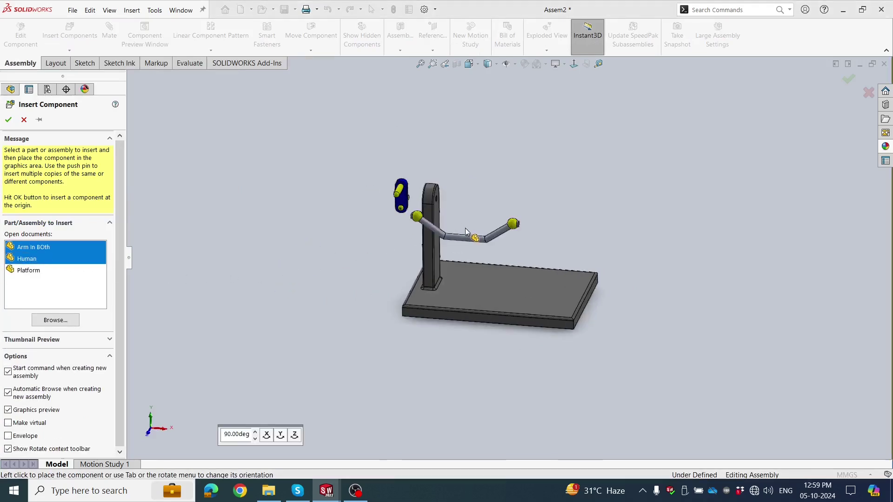
click(510, 199)
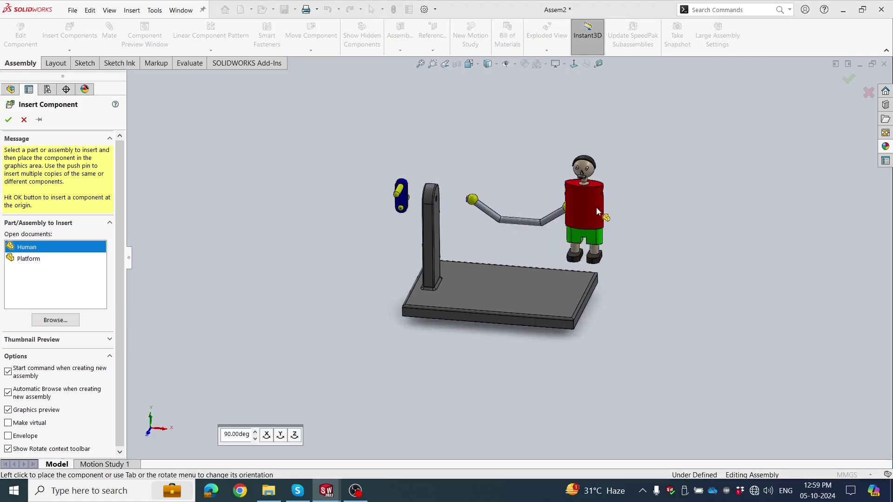
click(524, 227)
key(Escape)
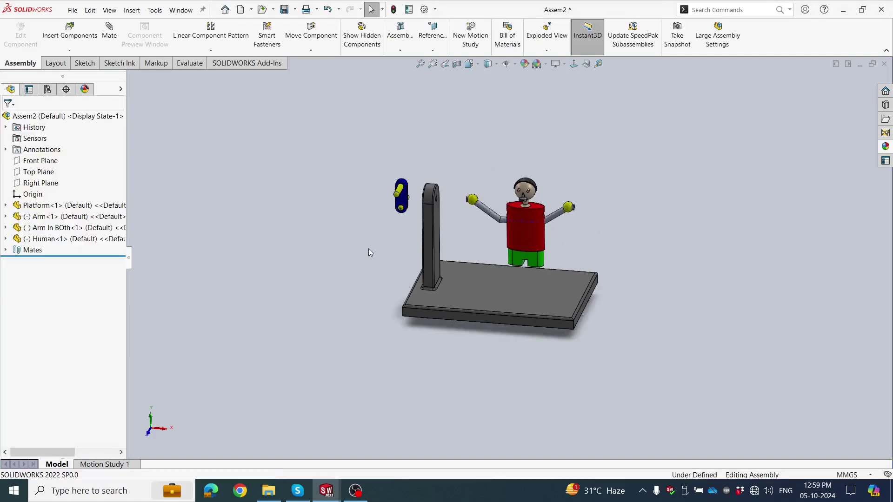
Open the Arm In BOth part in its own window and select its Front Plane
scroll(560, 249, down, 3)
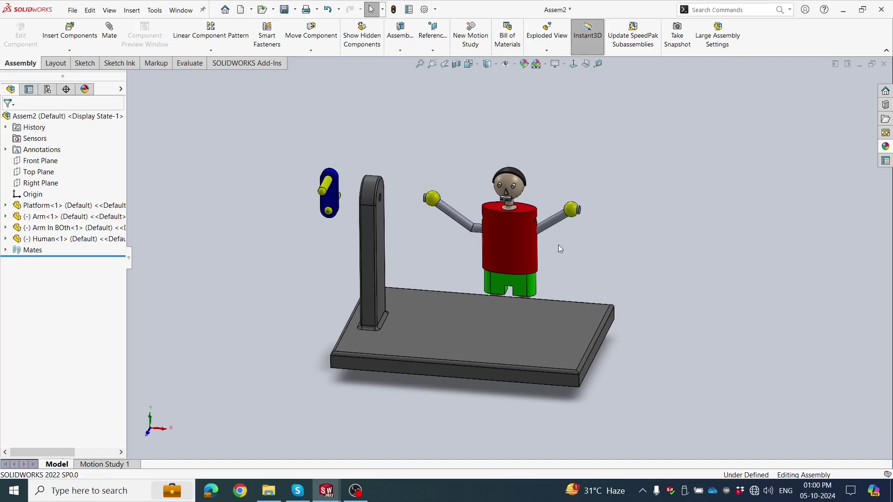
scroll(565, 233, down, 2)
click(551, 222)
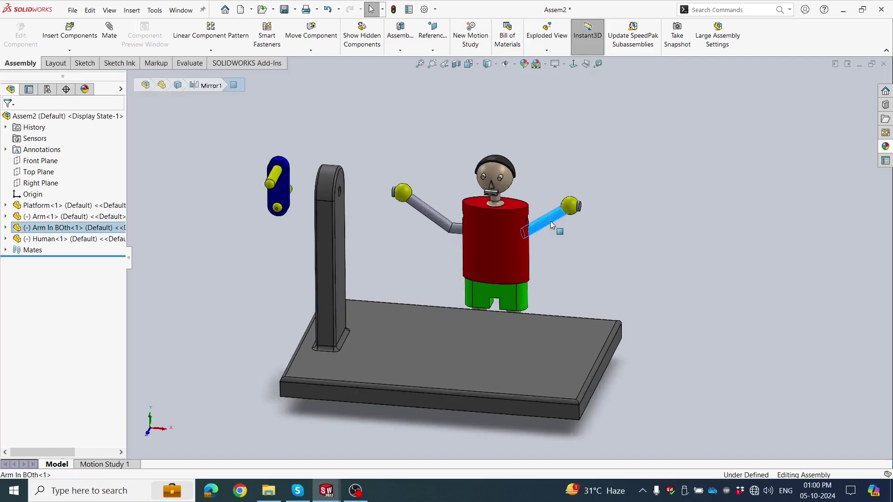
click(442, 174)
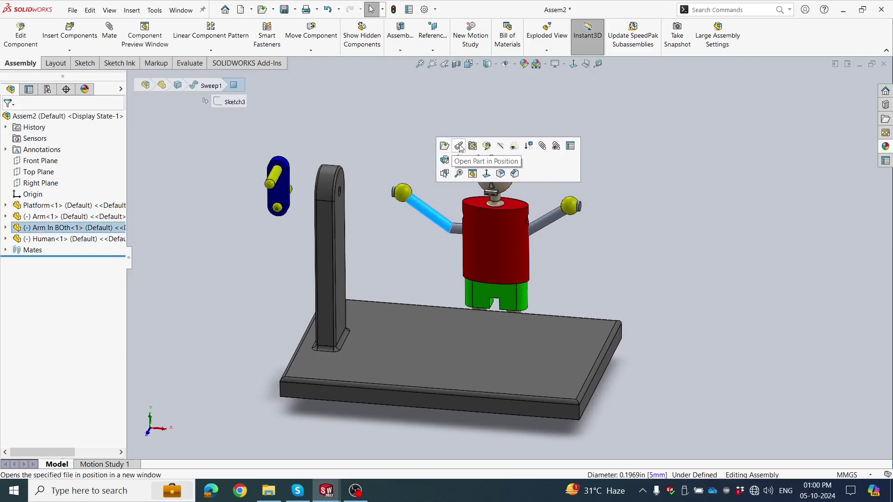
click(447, 148)
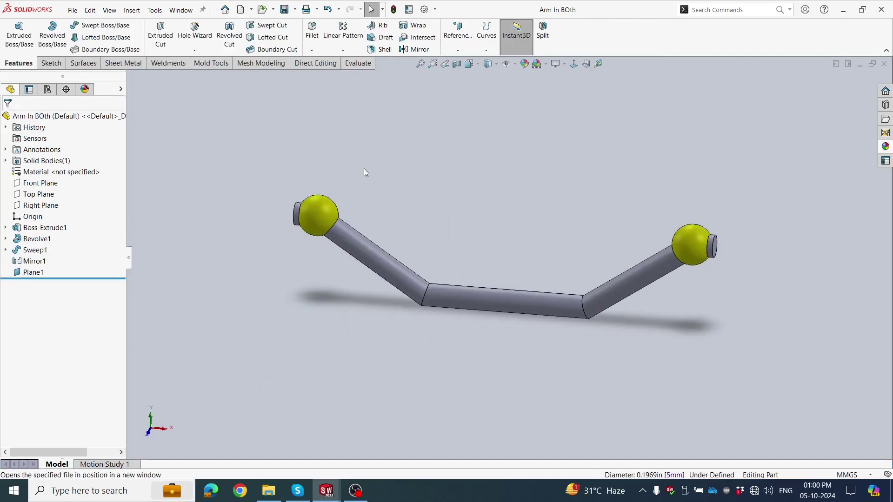
click(48, 181)
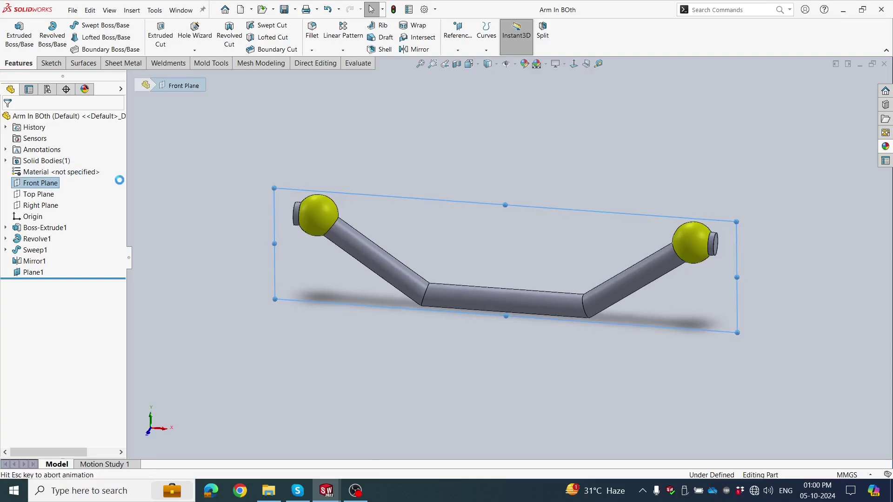
Draw two 3-point arcs: left ball centre up to an apex, then apex down to the right ball
scroll(596, 169, down, 2)
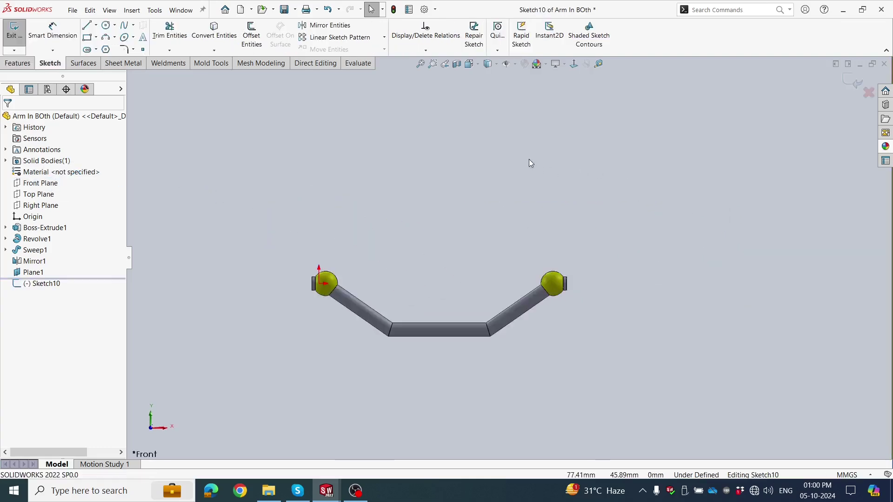
scroll(529, 159, down, 2)
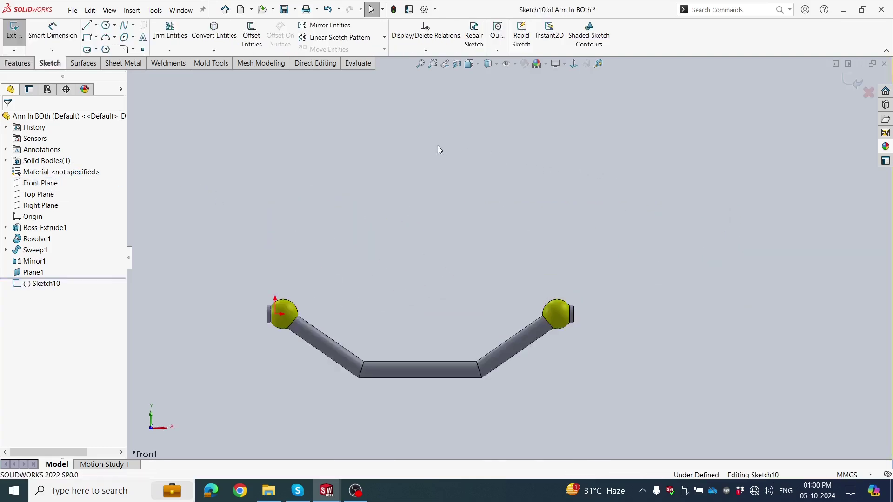
click(106, 37)
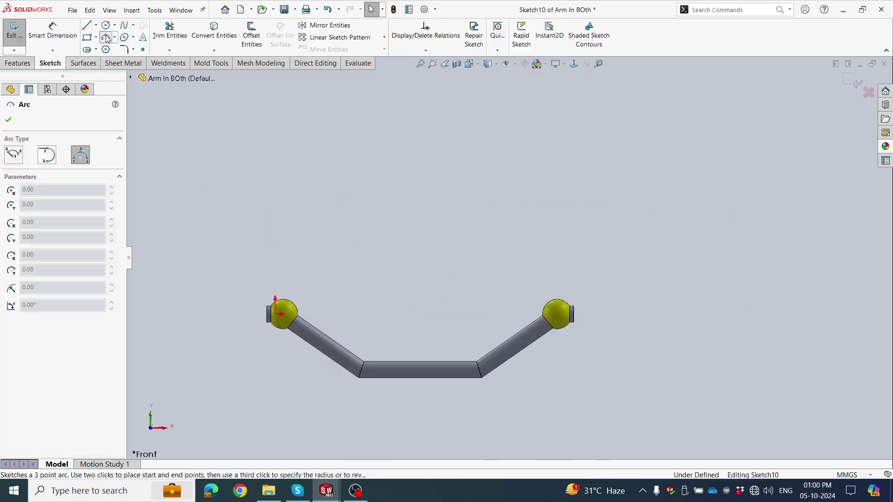
click(282, 315)
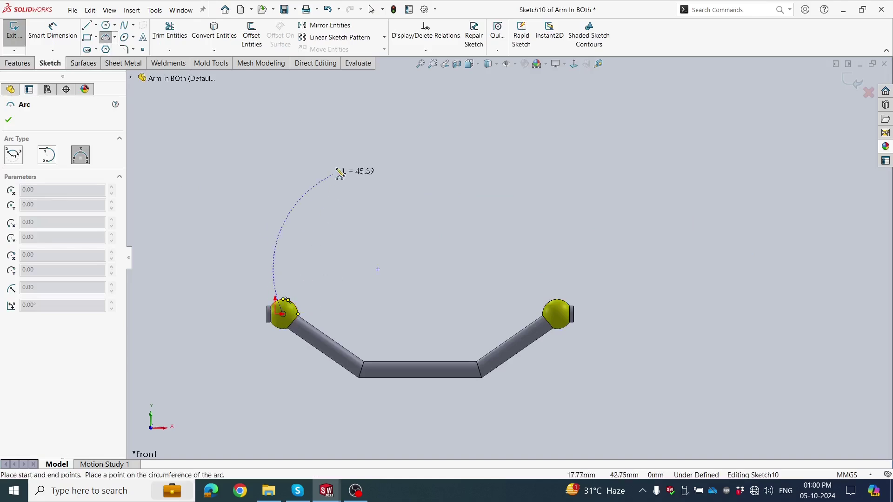
click(399, 120)
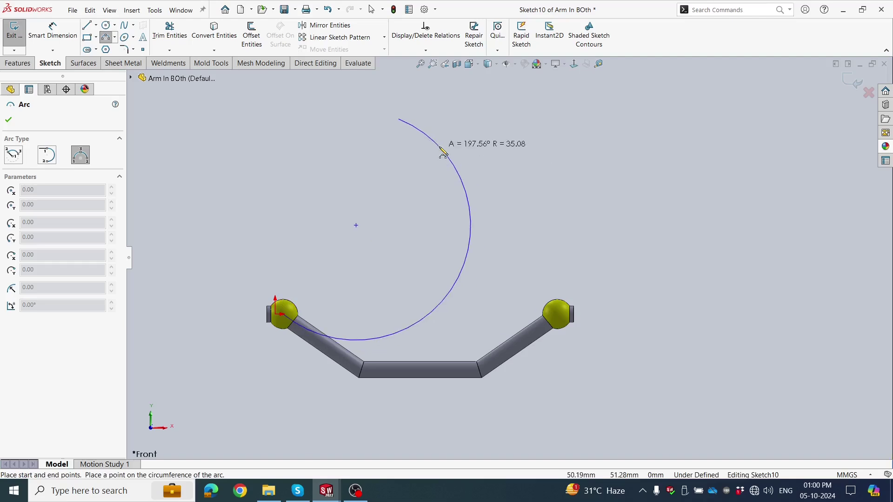
click(374, 135)
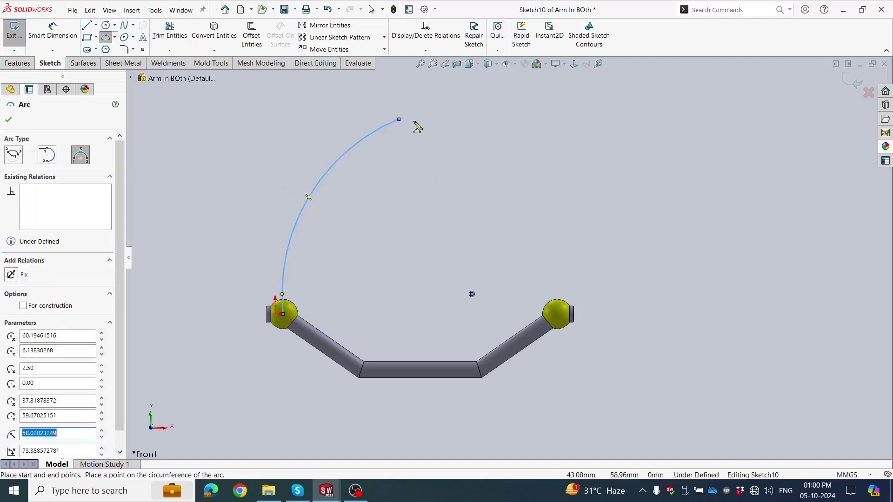
click(399, 120)
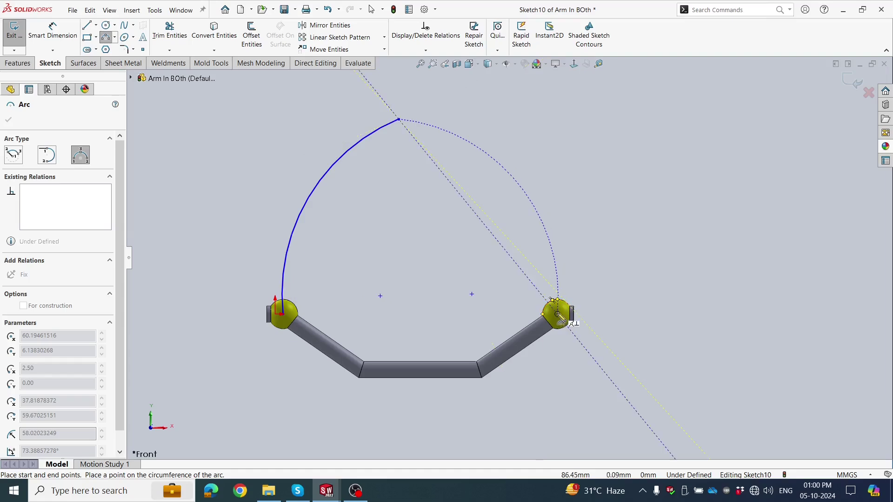
click(557, 314)
click(510, 191)
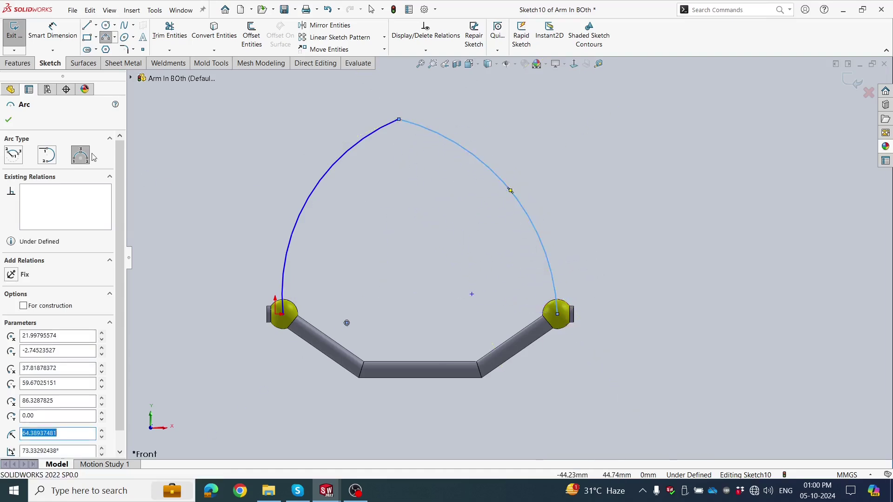
click(10, 122)
click(96, 25)
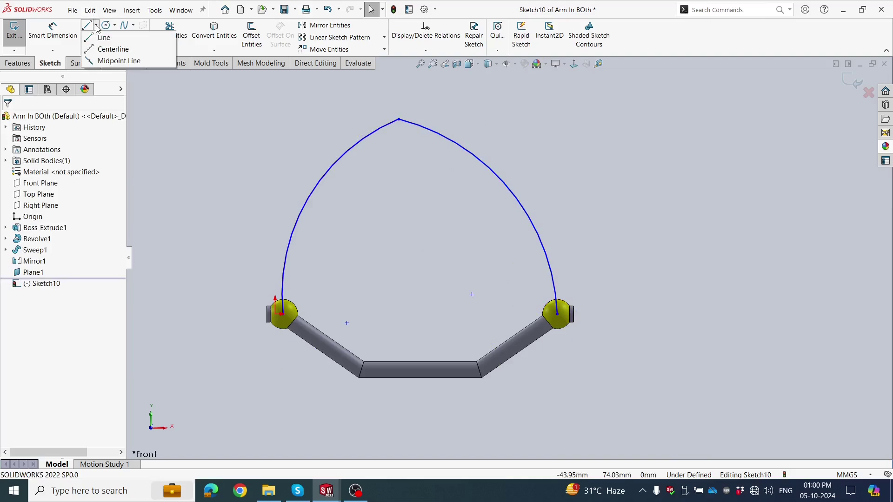
Draw a vertical centerline from the bar's midpoint to the arch apex
click(420, 362)
click(399, 119)
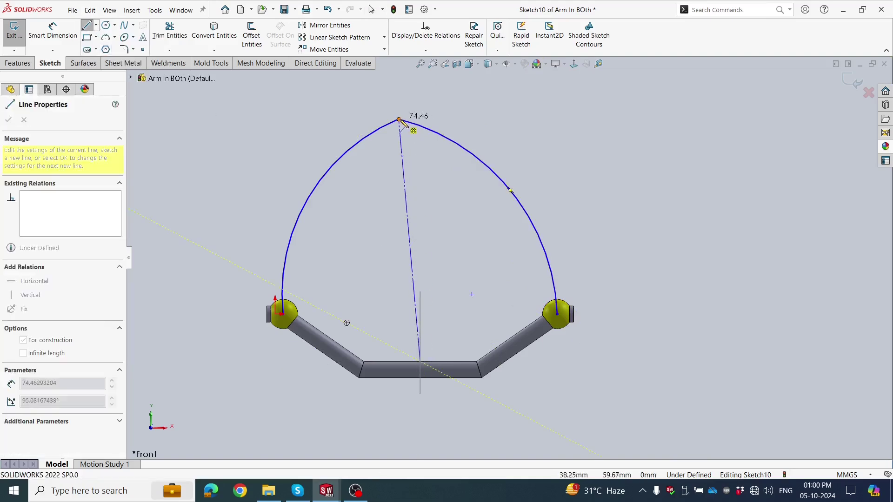
click(346, 106)
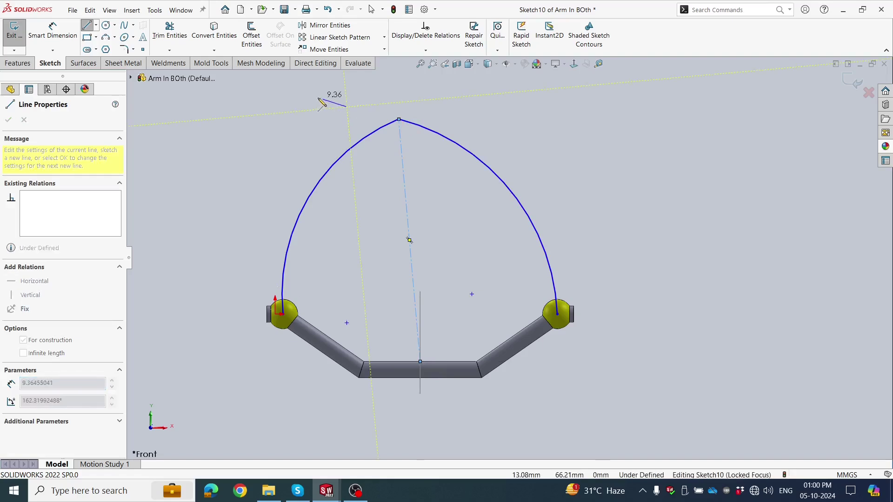
key(Escape)
key(Escape)
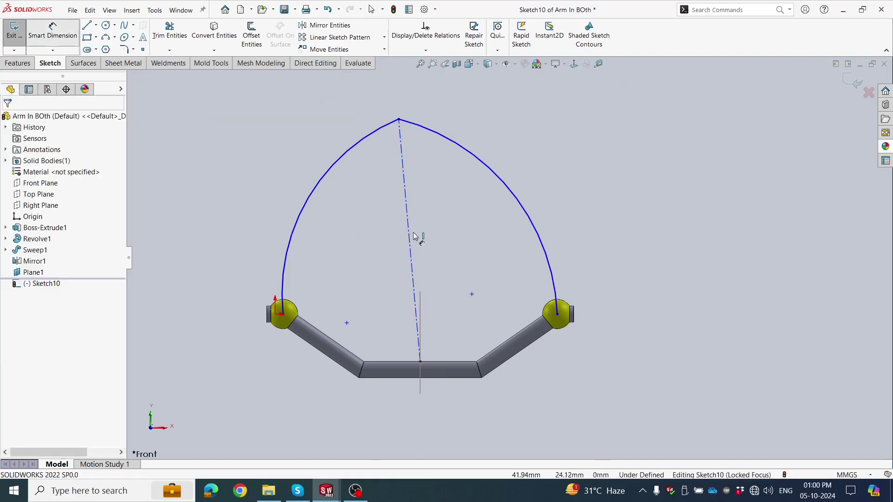
right_drag(414, 236, 413, 201)
click(407, 203)
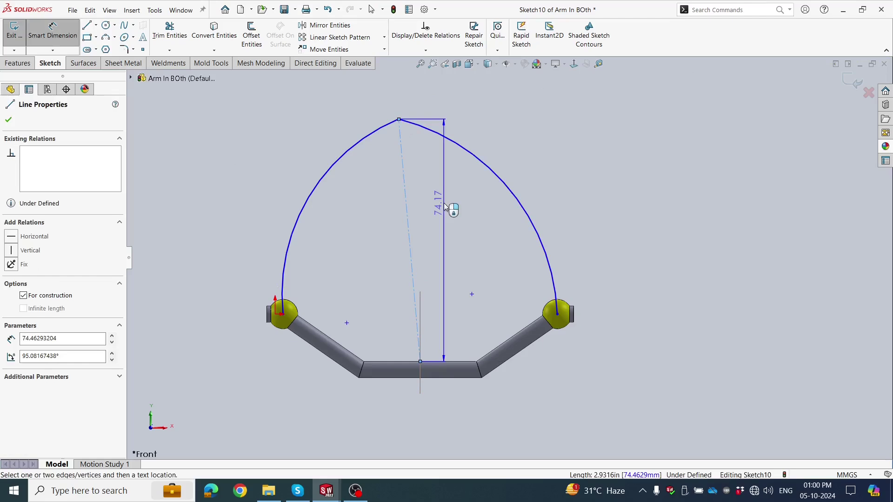
key(Escape)
key(Escape)
click(409, 176)
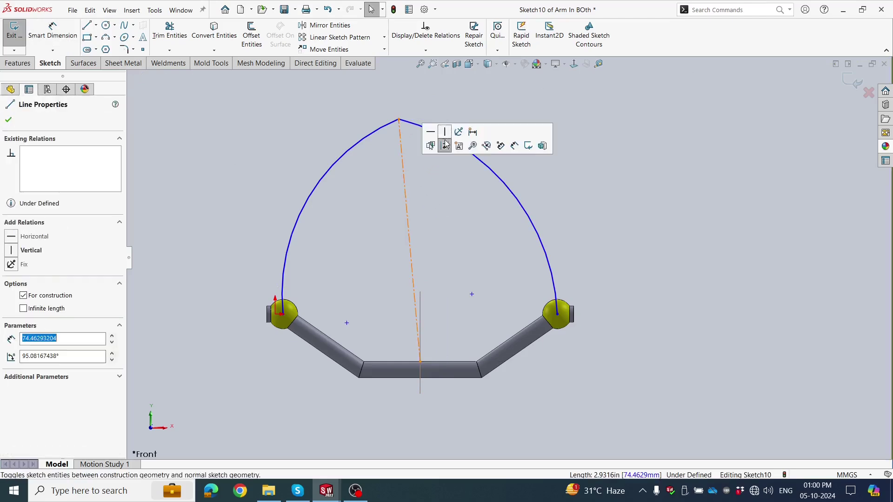
click(447, 132)
key(Escape)
Dimension the centerline's height to 80
key(d)
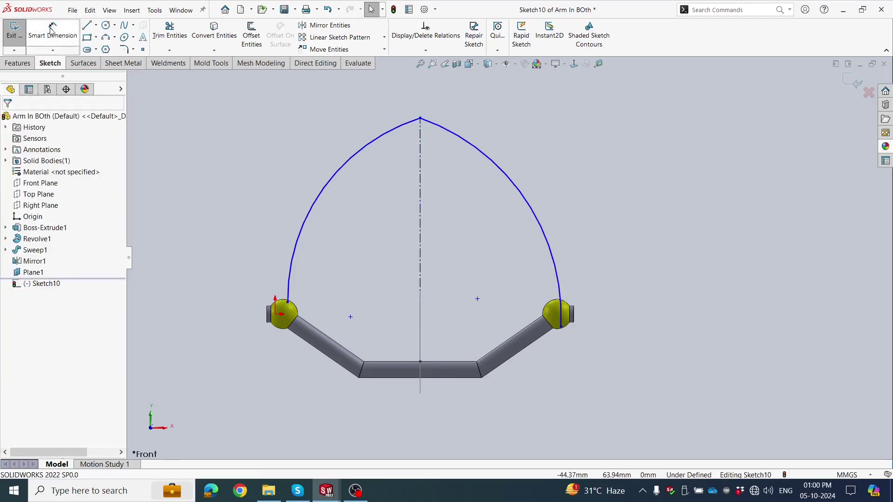
click(420, 203)
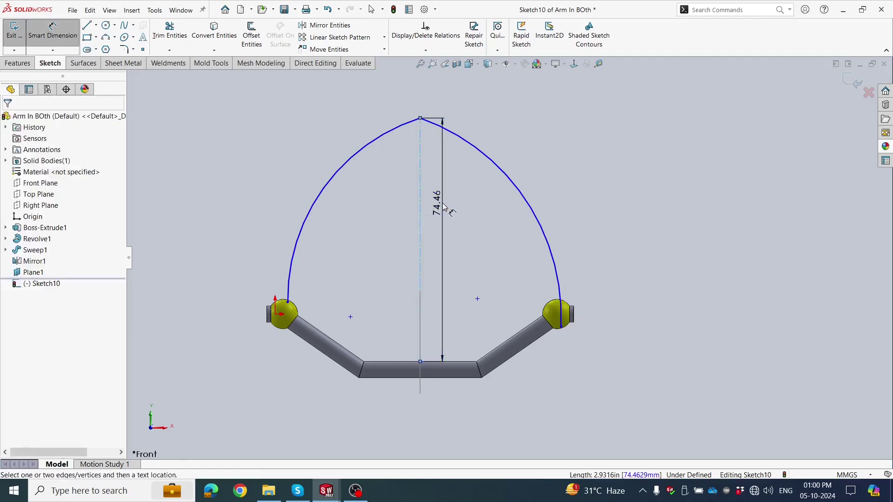
click(443, 205)
text(80)
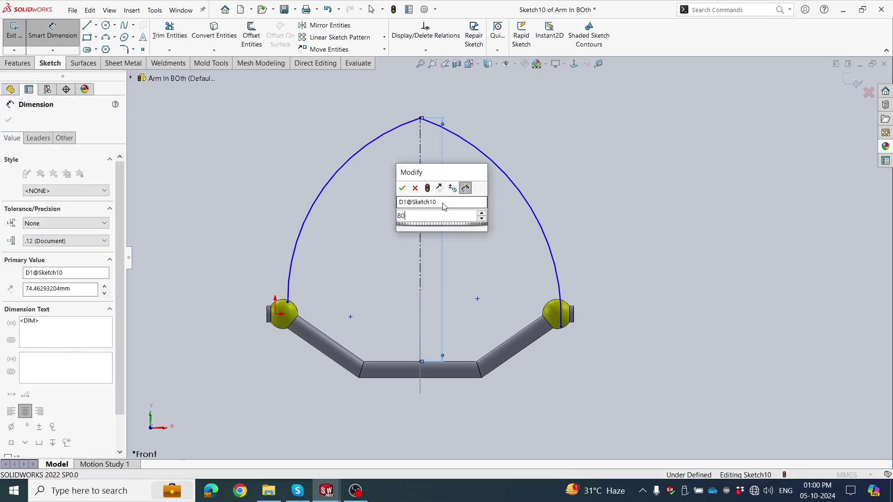
key(Return)
click(354, 209)
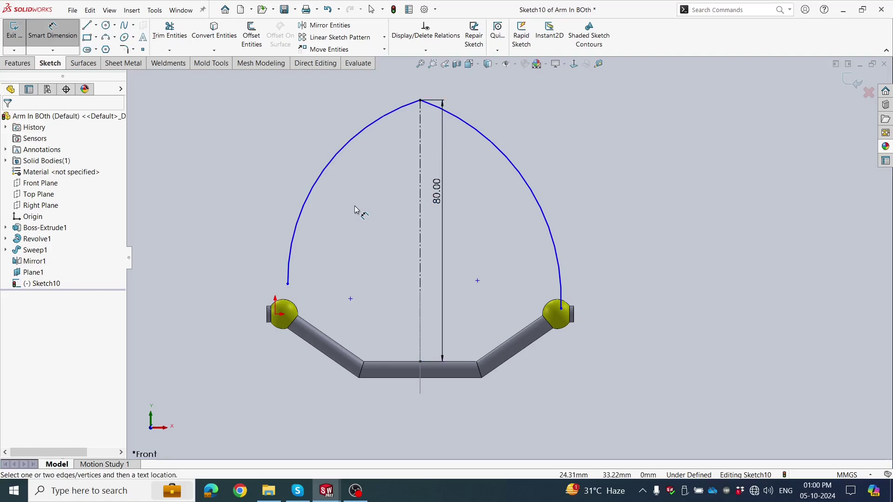
key(Escape)
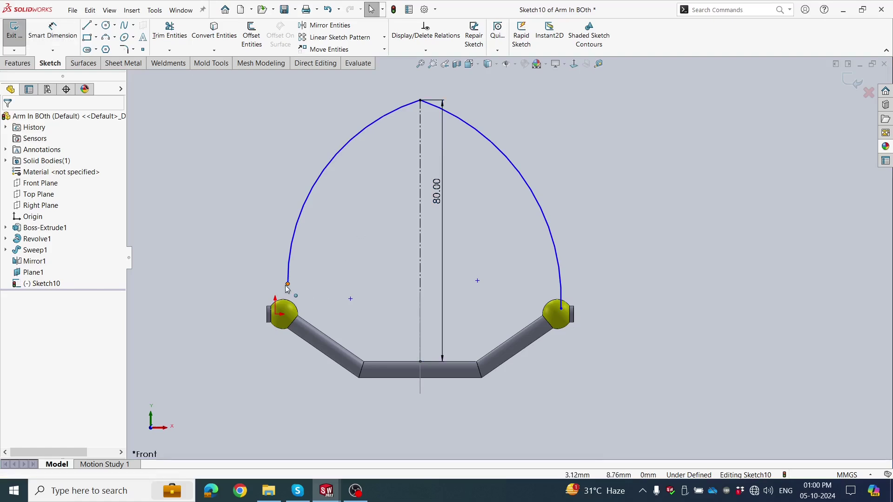
Attach the left and right arch ends onto the left and right balls
drag(288, 285, 283, 314)
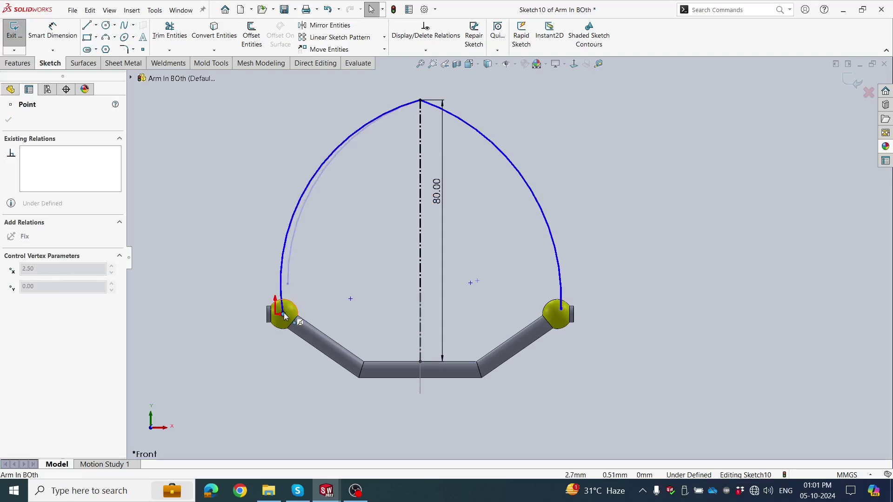
click(250, 251)
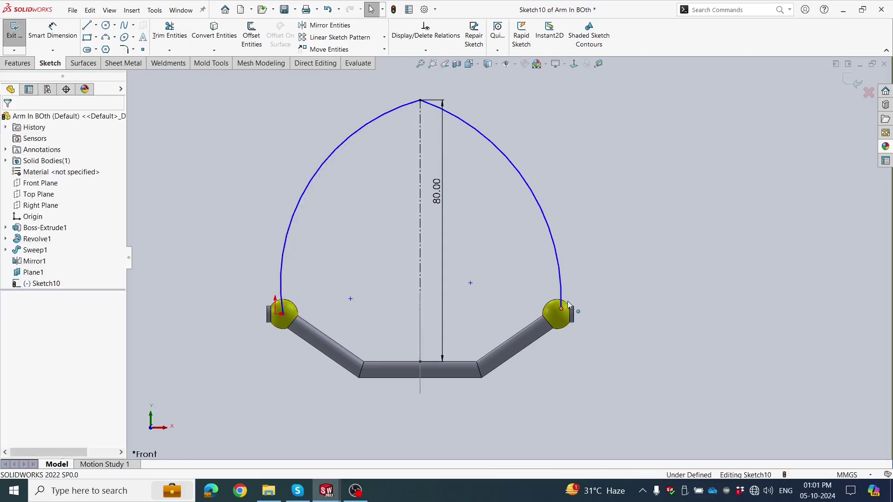
drag(568, 305, 558, 315)
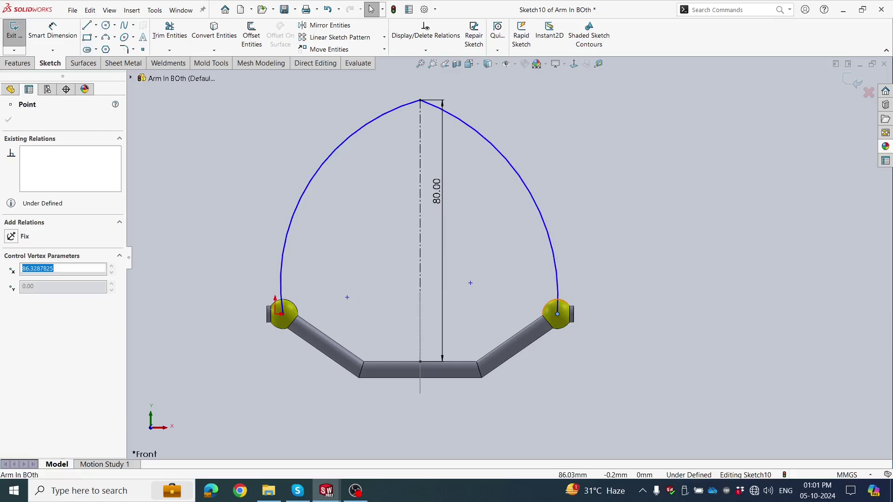
click(341, 312)
click(283, 314)
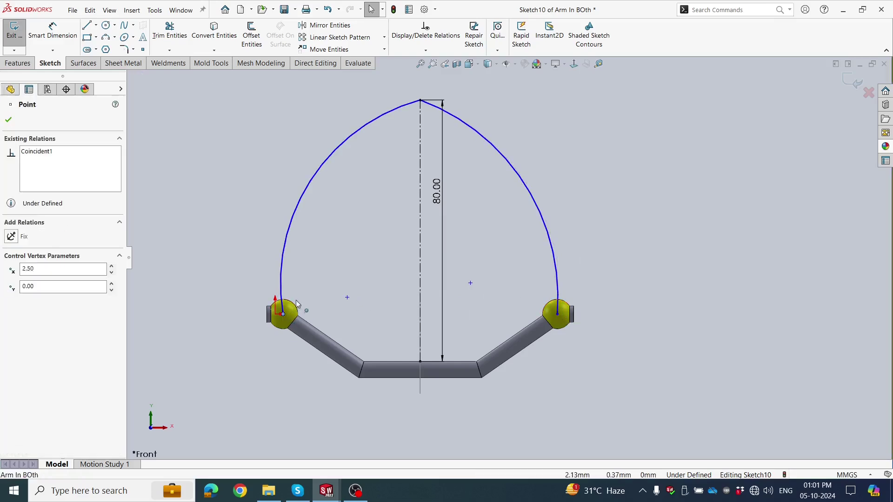
click(323, 260)
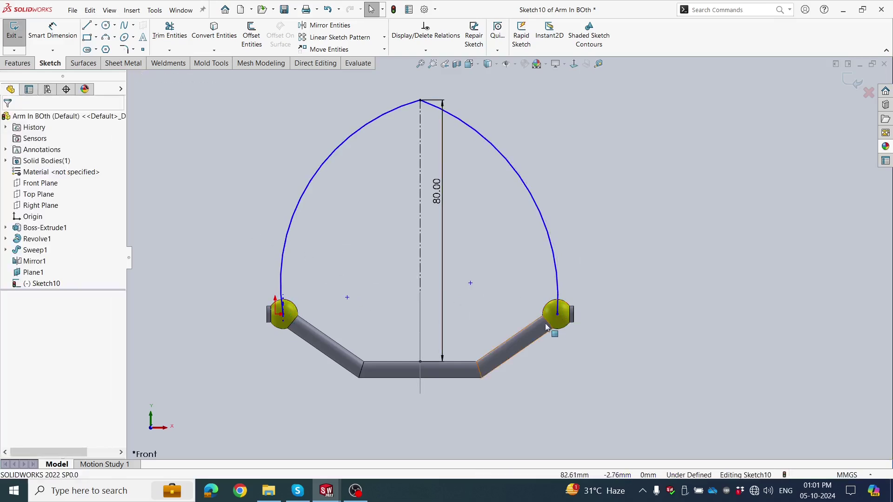
click(558, 315)
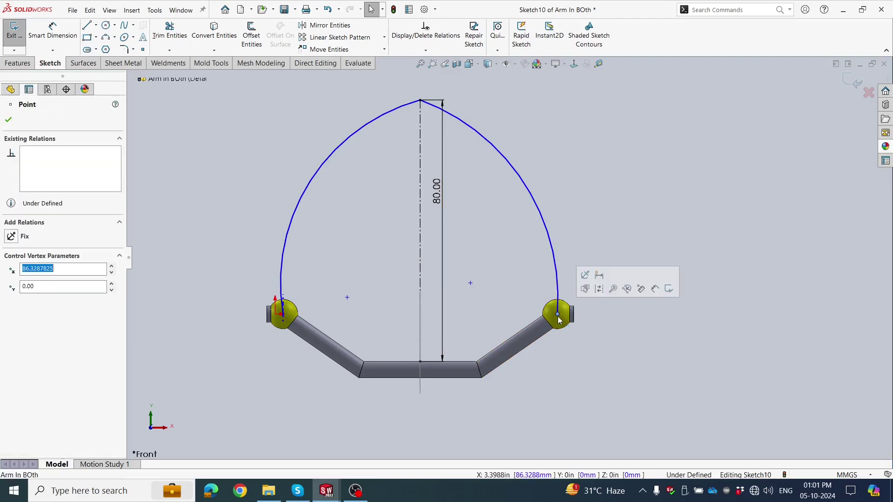
click(585, 288)
click(568, 216)
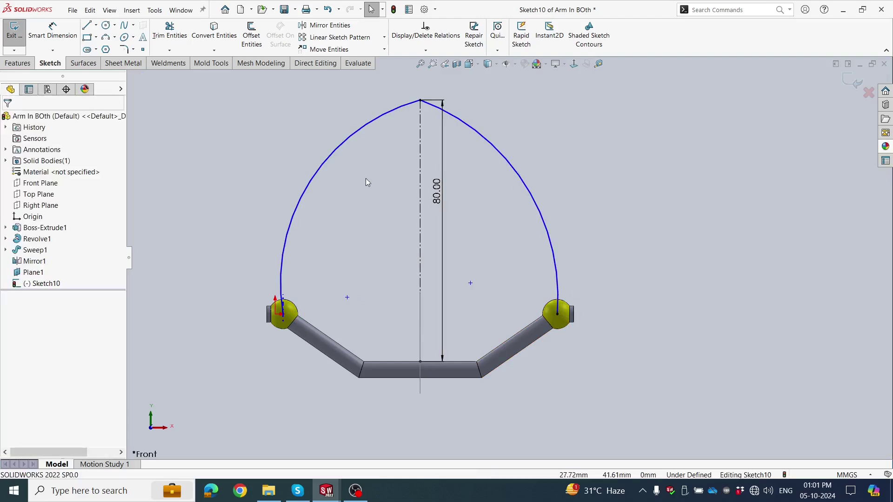
Dimension the left rope arc to radius 60
key(z)
click(52, 32)
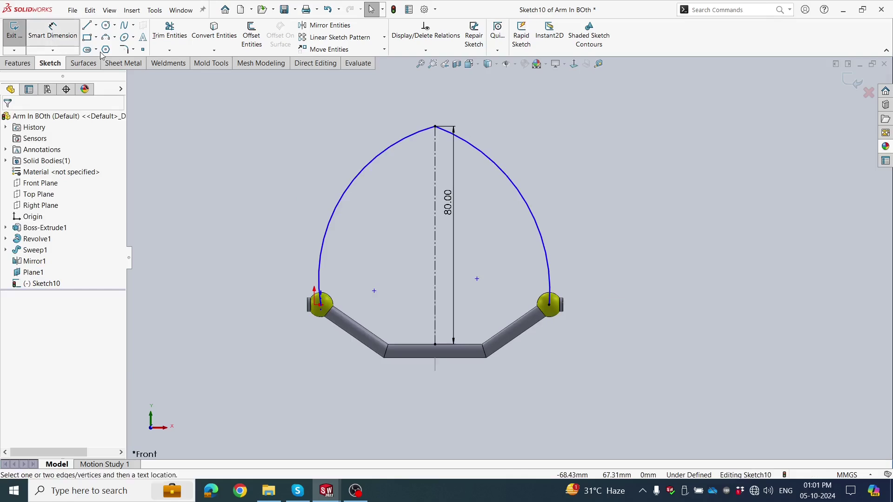
click(294, 159)
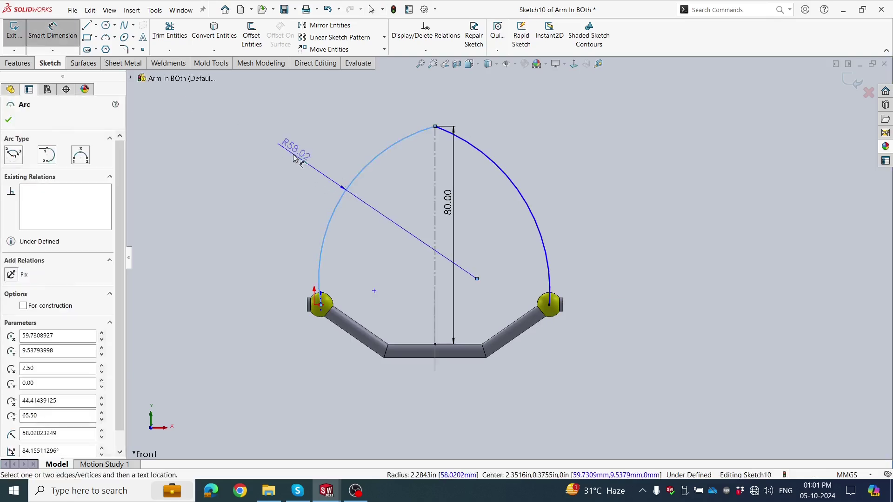
click(295, 159)
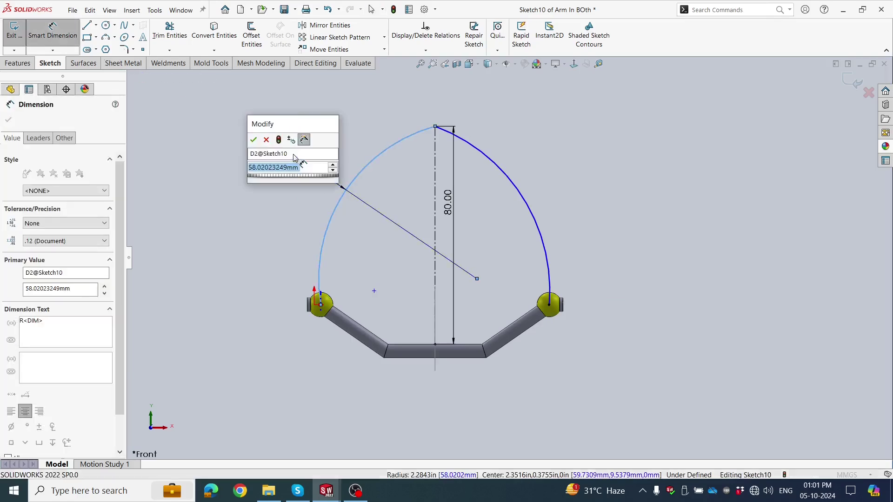
text(60)
key(Return)
click(173, 165)
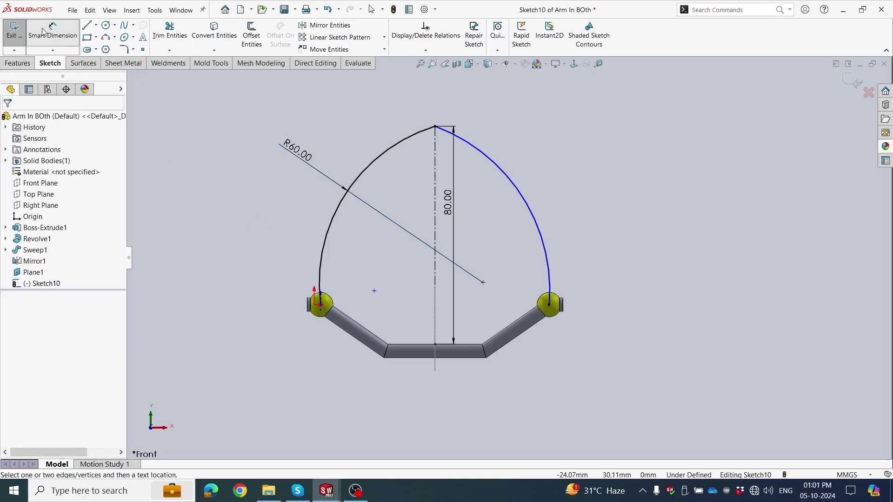
click(496, 165)
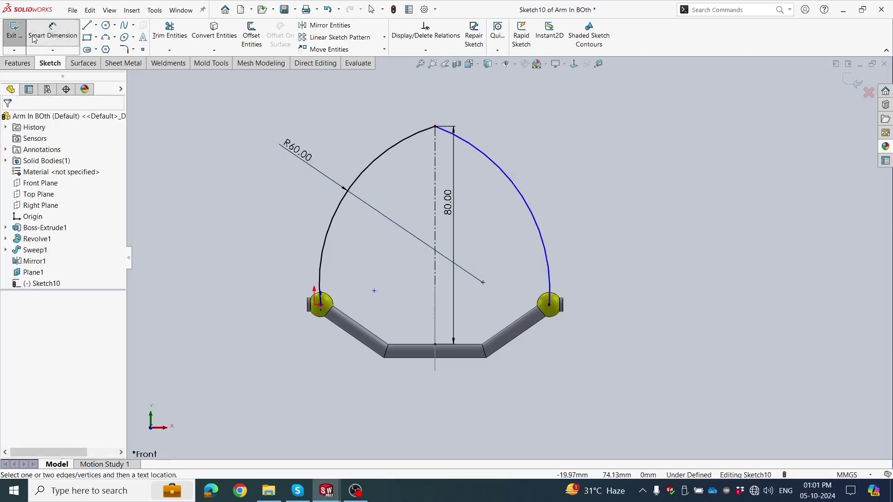
key(Escape)
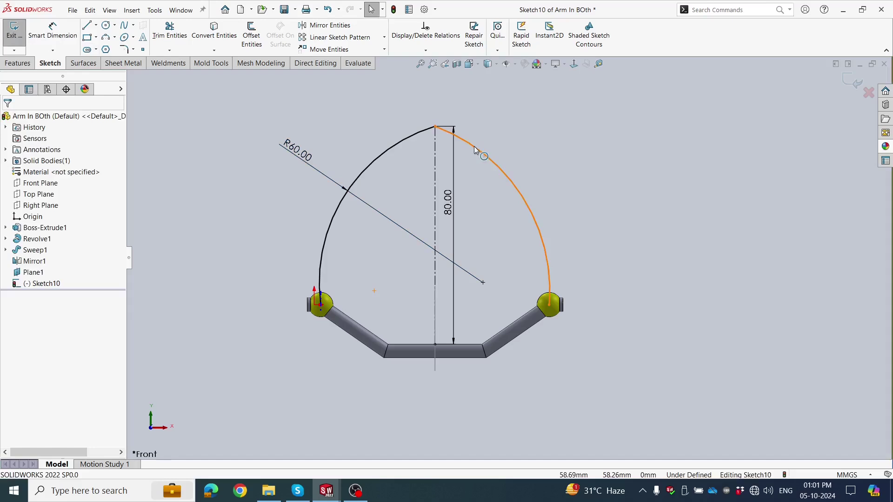
Add an Equal relation between the left and right arcs
click(476, 150)
ctrl+click(386, 148)
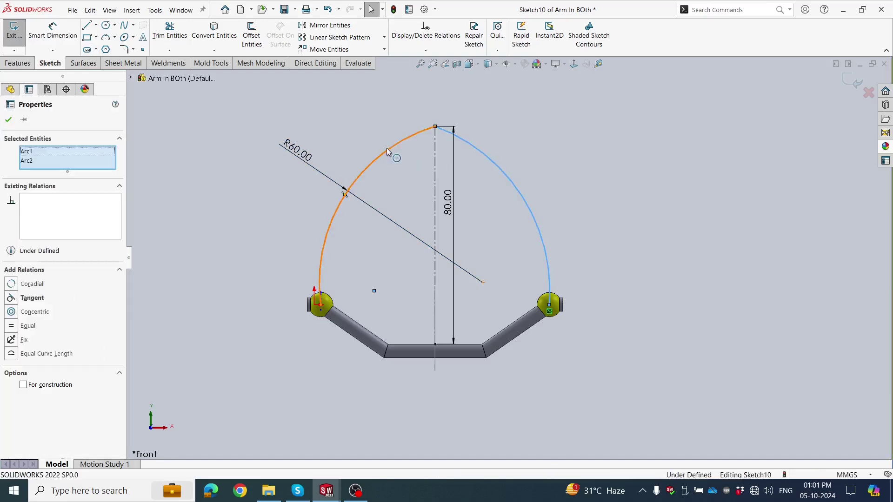
click(457, 107)
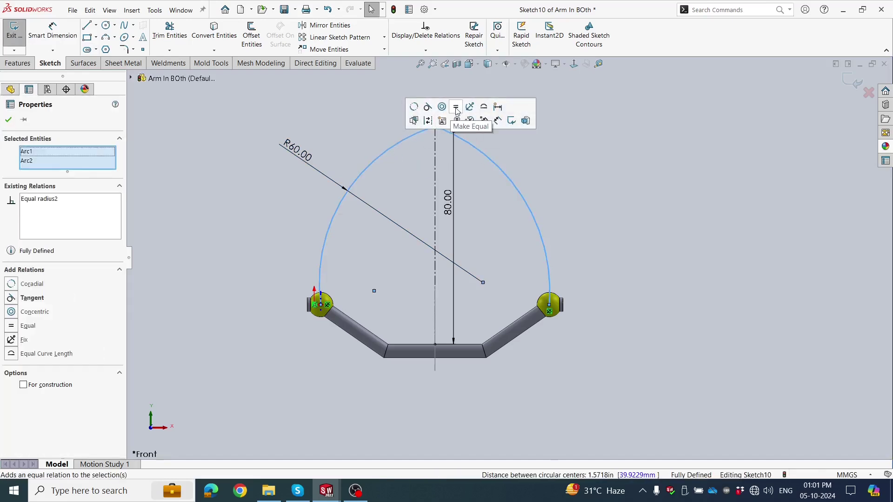
click(8, 119)
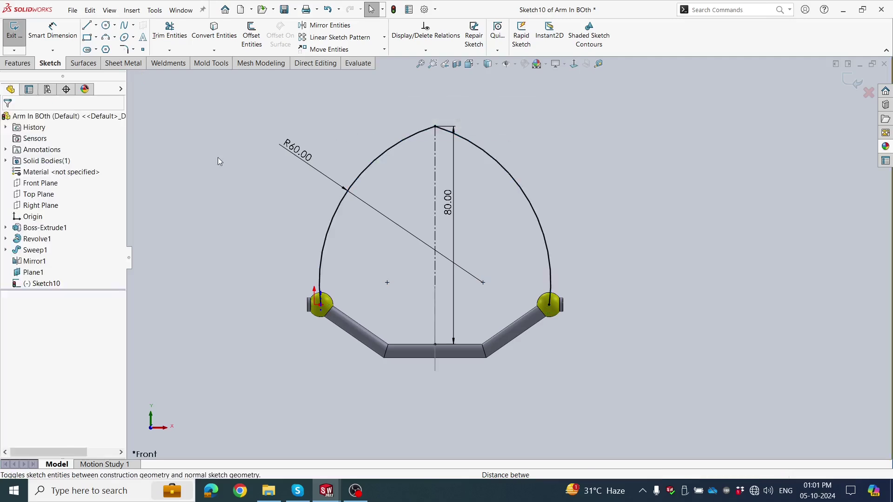
Fillet the apex between the two top arcs, accepting removal of the Equal relation
click(124, 49)
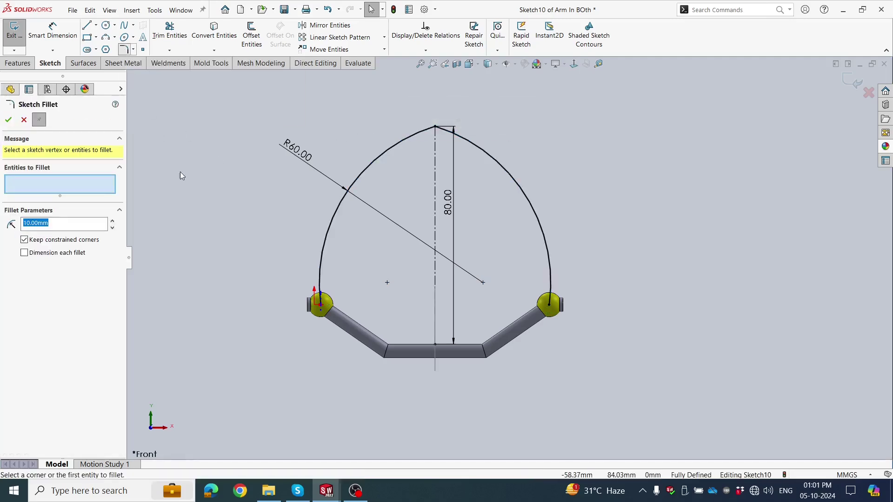
click(444, 132)
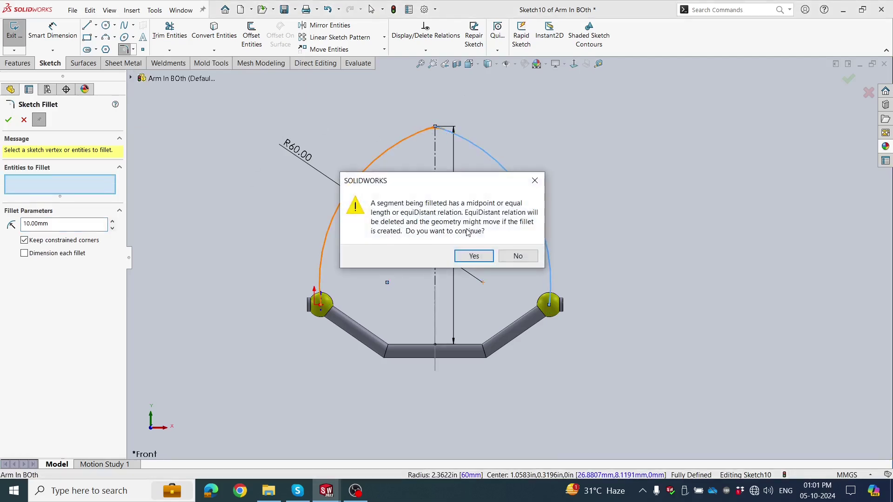
click(473, 256)
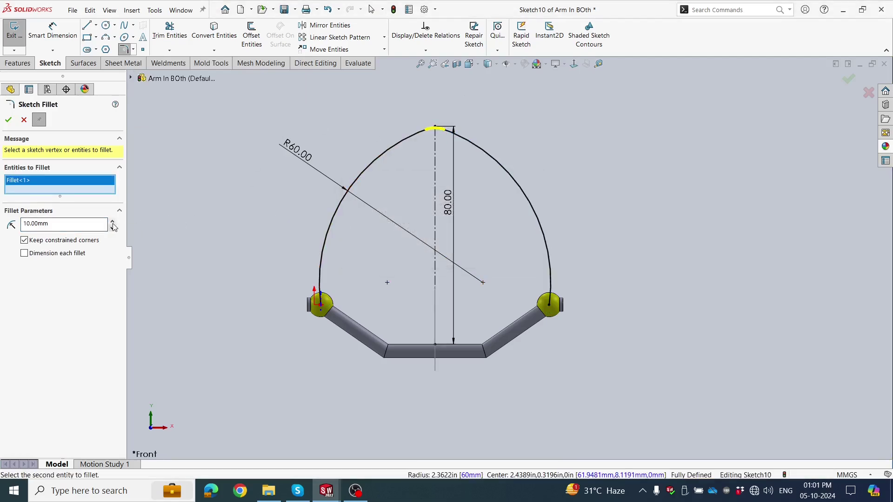
click(9, 119)
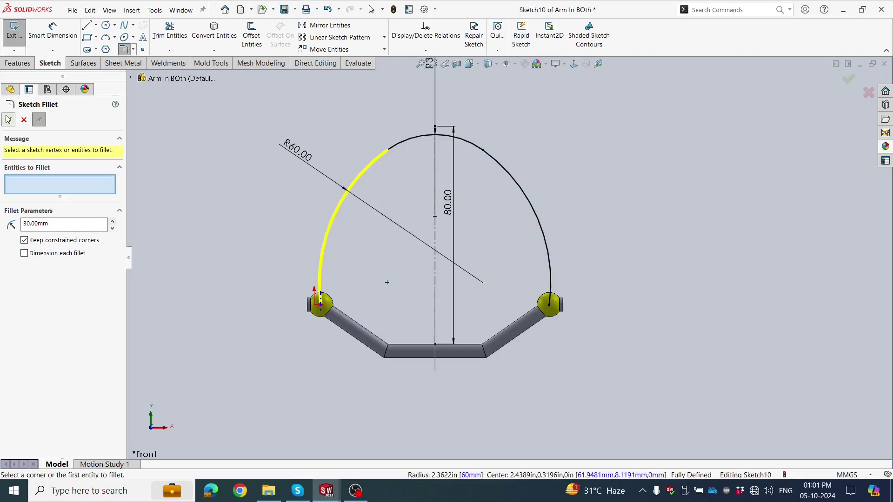
click(9, 120)
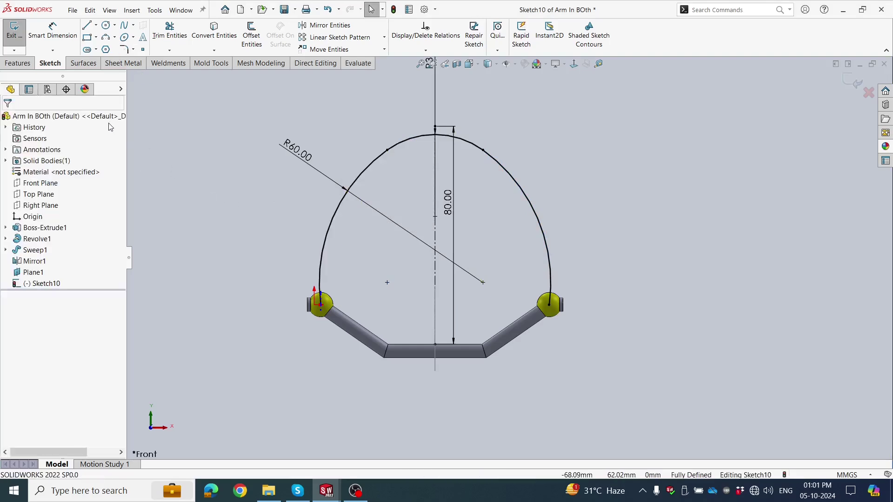
Sweep a 2 mm circular profile along Sketch10 to create the Sweep2 rope
click(18, 63)
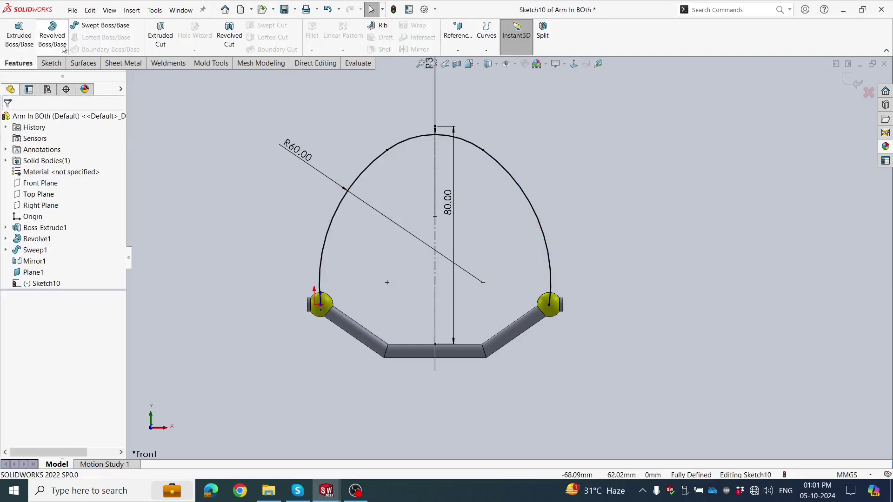
click(85, 27)
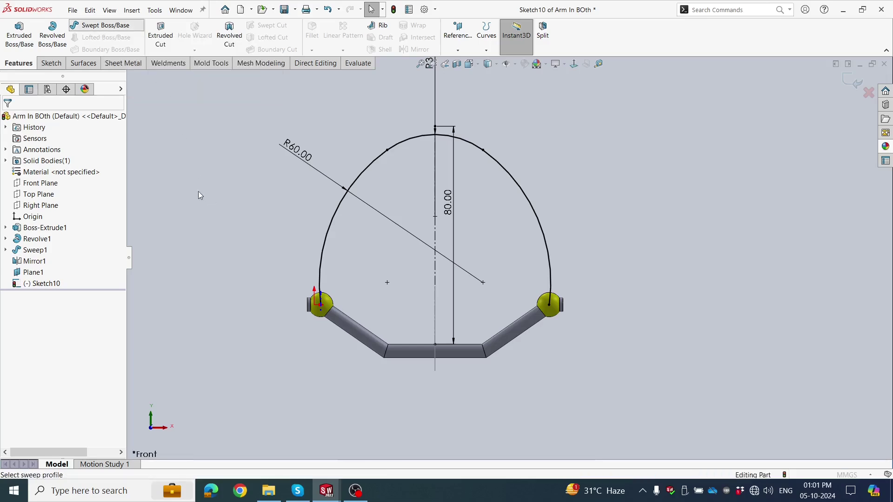
click(24, 162)
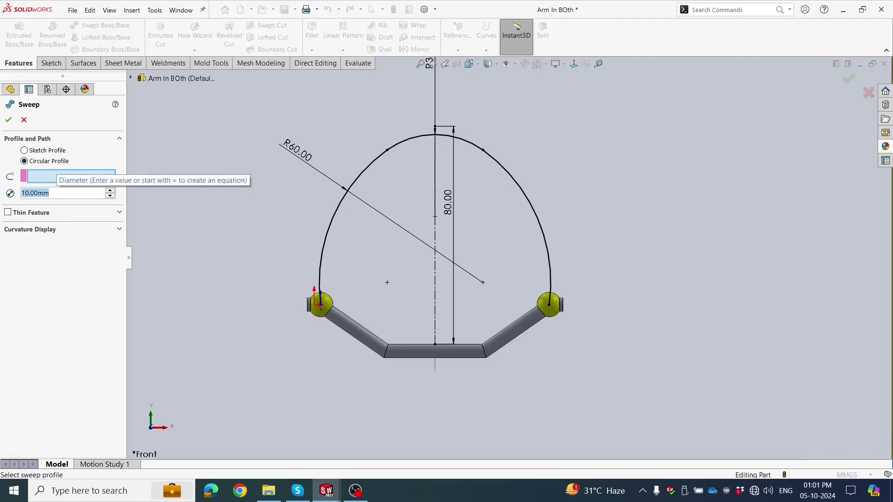
text(2)
key(Return)
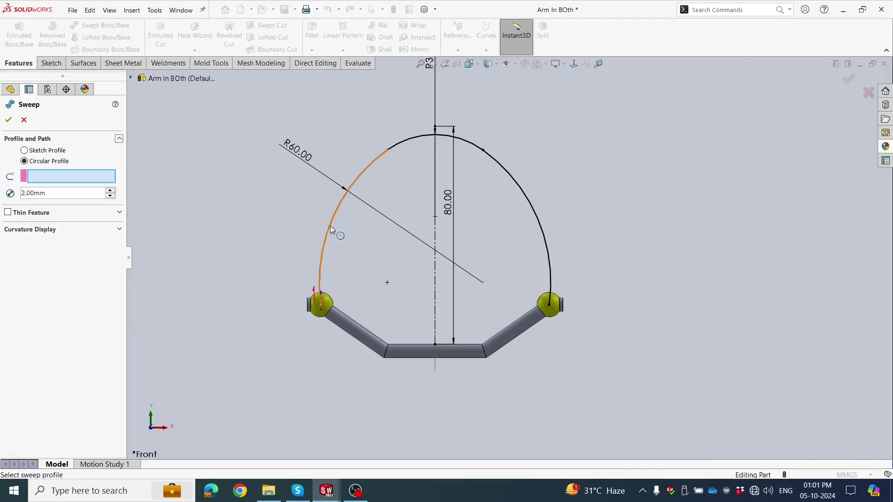
click(331, 225)
click(6, 120)
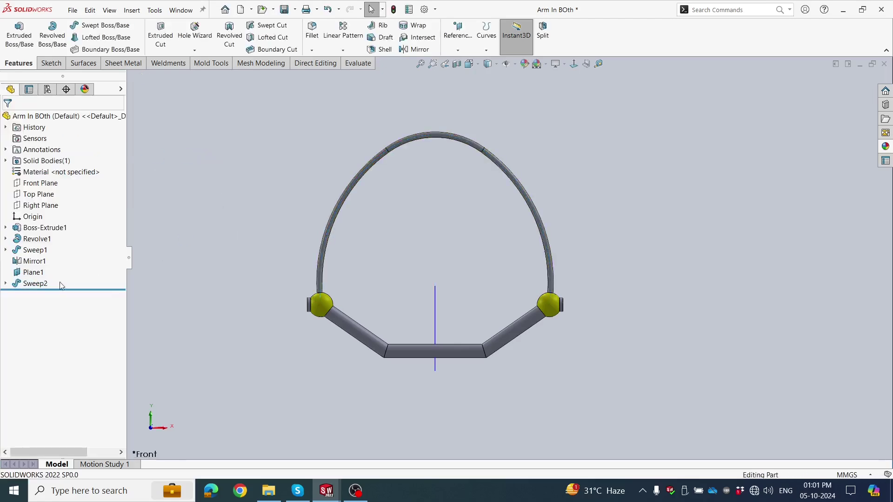
Apply a magenta appearance to Sweep2 and return to the jump-rope assembly
click(42, 283)
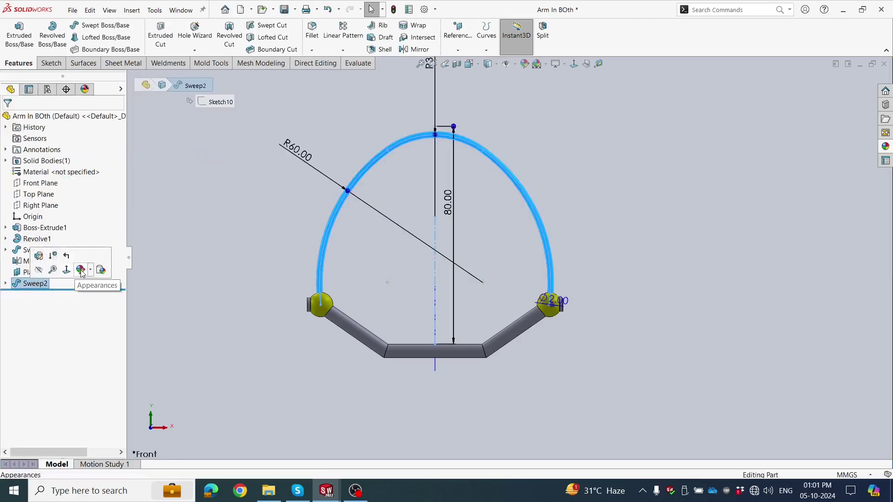
mouse_move(80, 270)
click(86, 293)
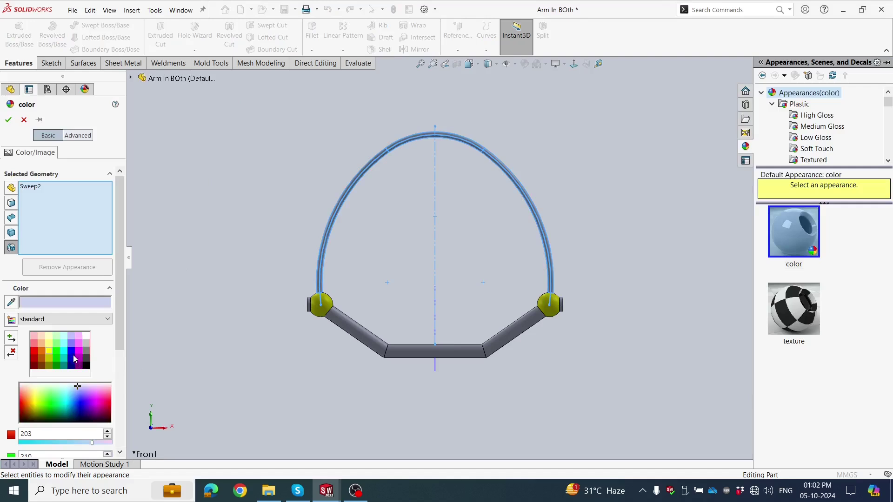
click(79, 353)
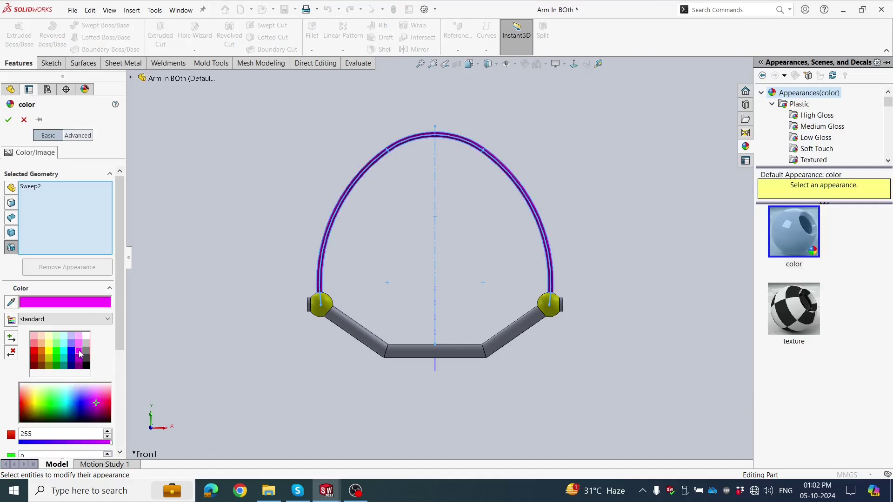
click(8, 120)
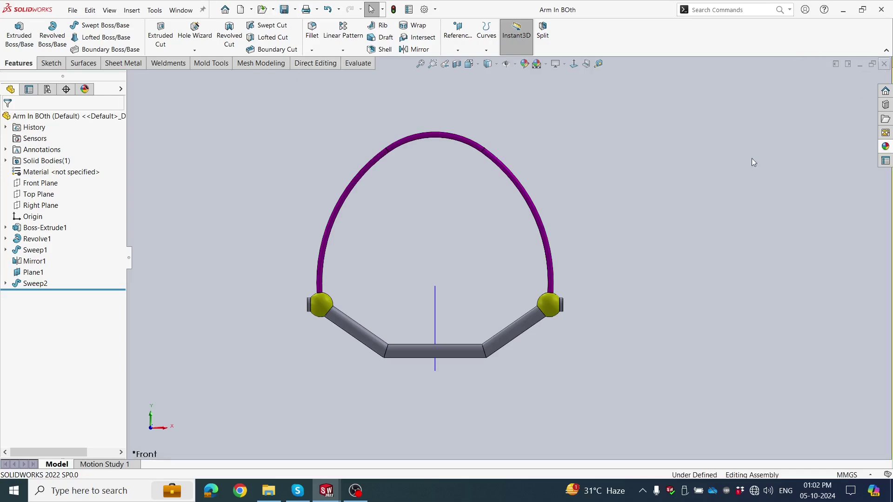
key(ctrl+Tab)
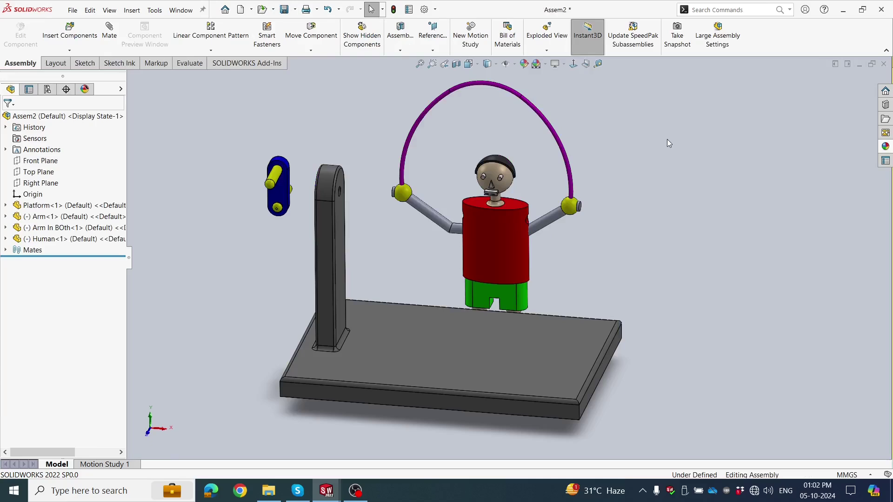
Raise the rope arm, move the Human right, and rotate the blue crank toward the upright
mouse_move(556, 220)
mouse_down()
mouse_move(475, 233)
mouse_move(618, 224)
mouse_up()
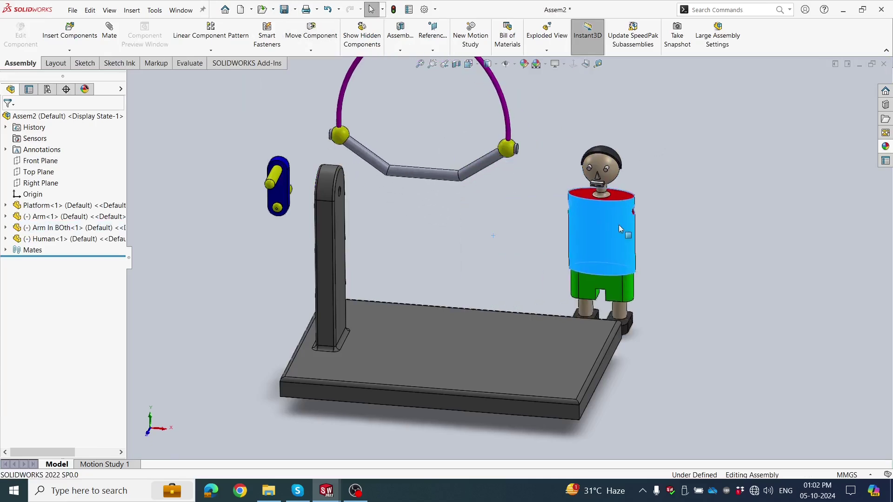
click(444, 247)
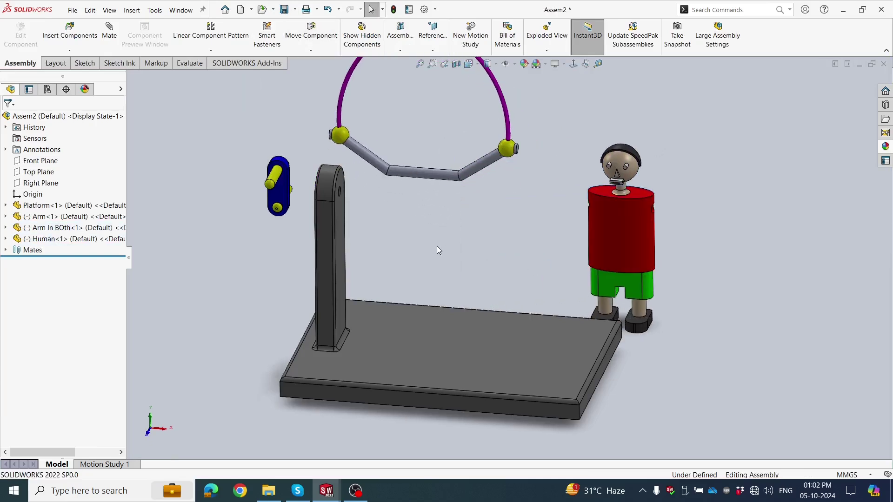
click(311, 52)
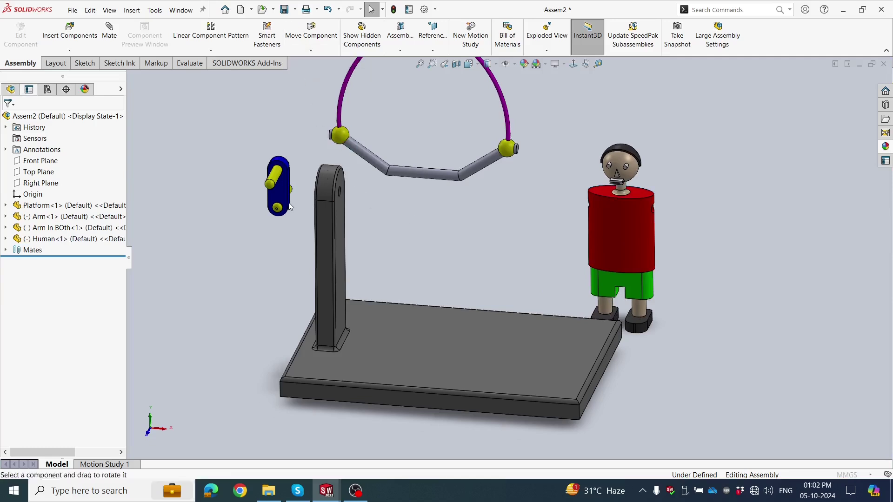
mouse_move(290, 206)
mouse_down()
mouse_move(205, 265)
mouse_move(189, 224)
mouse_up()
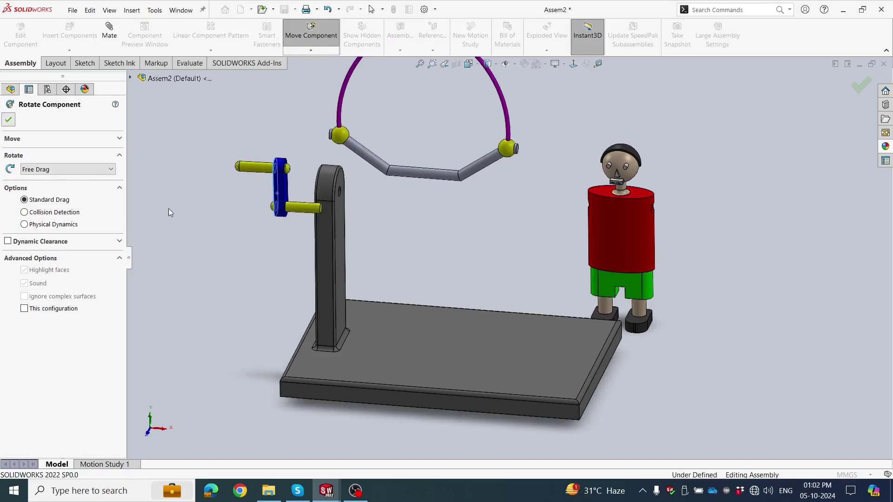
key(Escape)
Mate the crank's yellow pin concentric with the upright's hole
scroll(372, 214, down, 3)
scroll(347, 225, down, 3)
scroll(345, 224, down, 3)
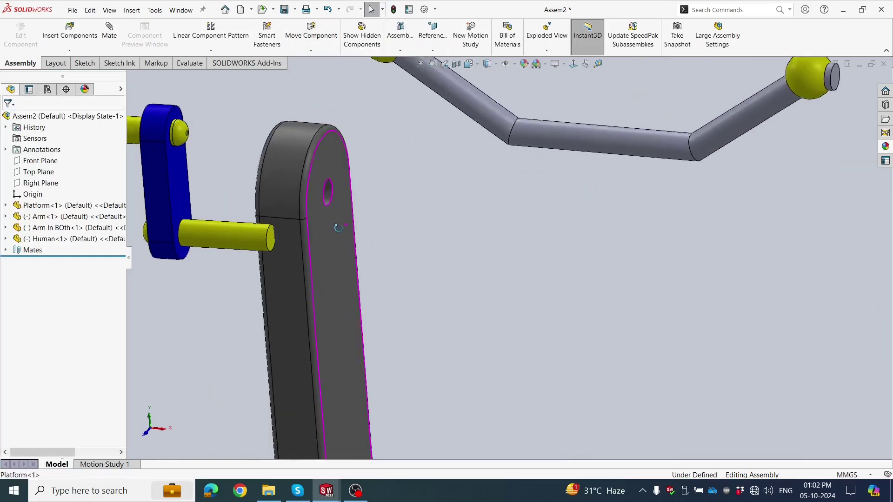
click(327, 191)
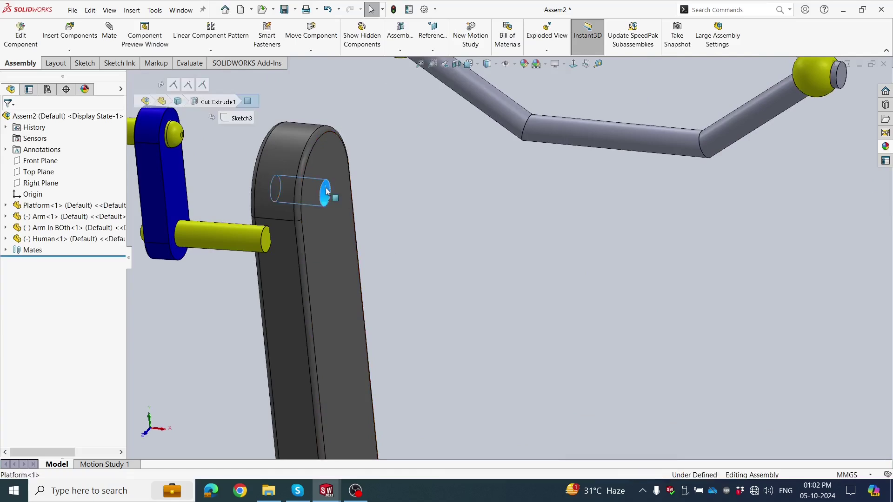
ctrl+click(232, 232)
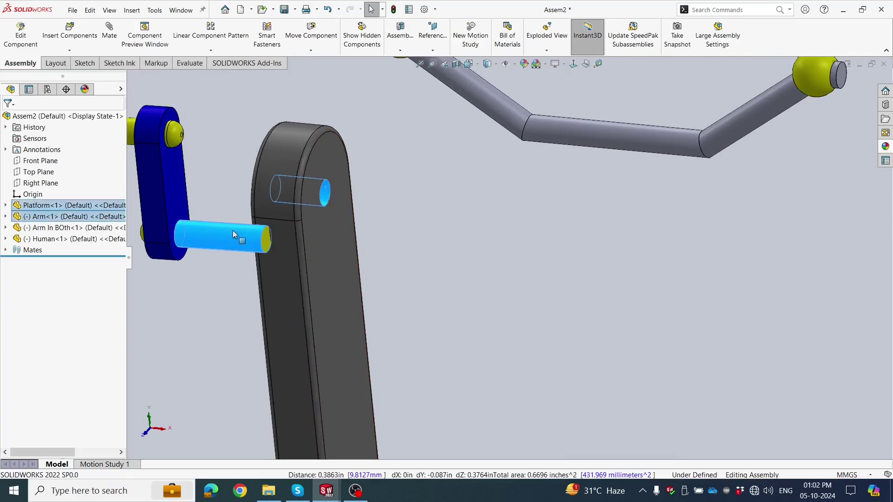
click(296, 224)
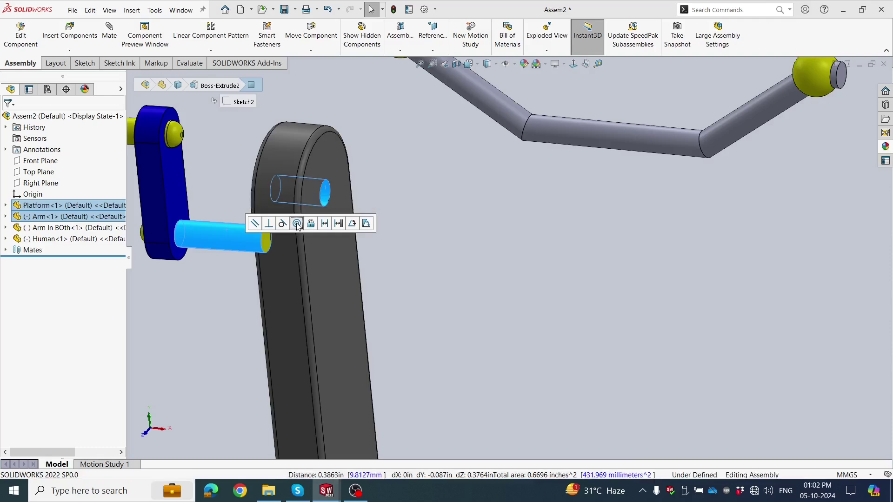
click(409, 252)
Add a 2.5 mm distance mate between the pin's end face and the upright face
drag(258, 183, 360, 210)
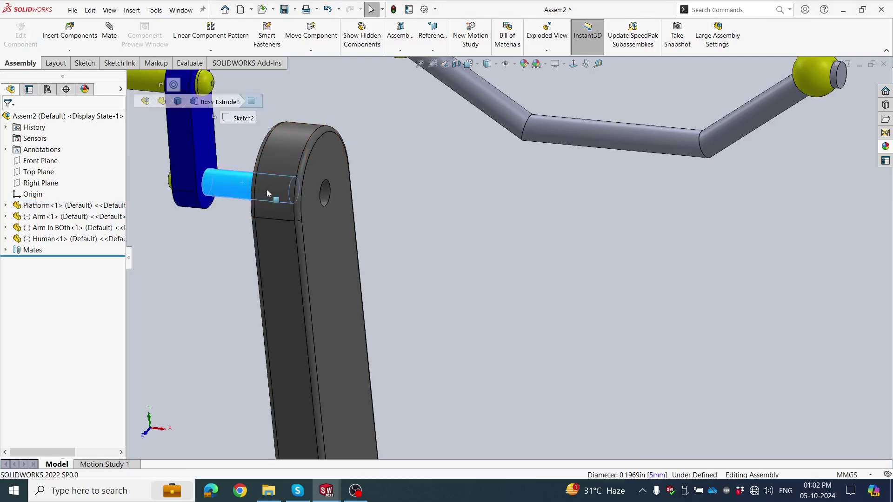
click(351, 200)
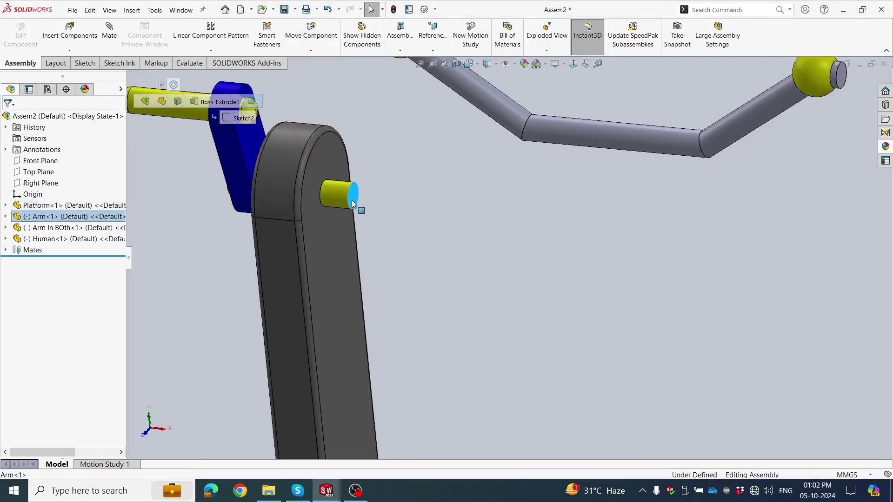
click(319, 221)
click(403, 214)
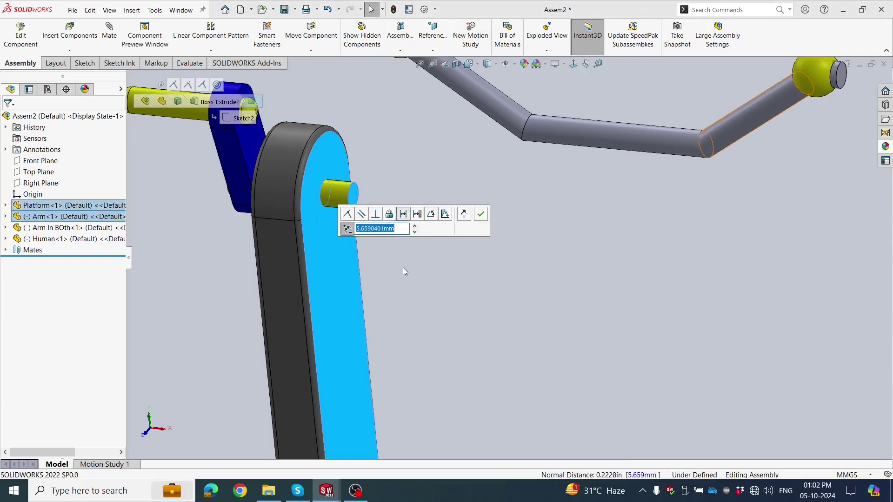
text(2.50mm)
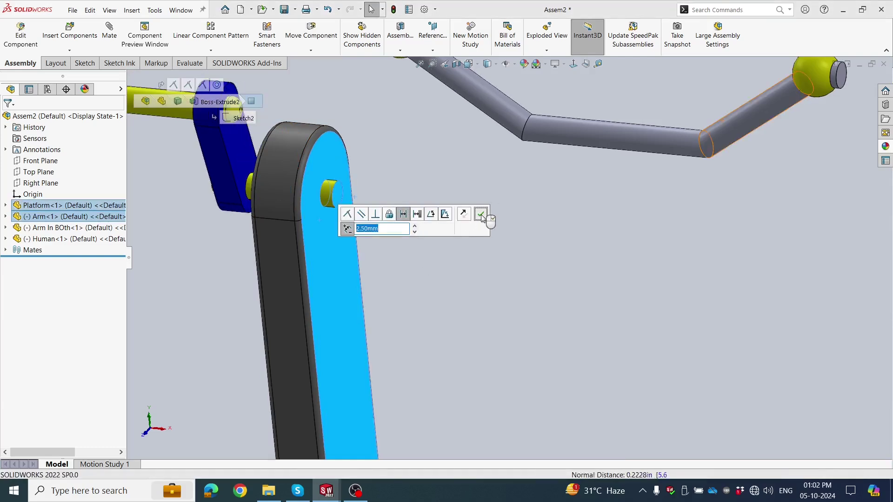
click(481, 215)
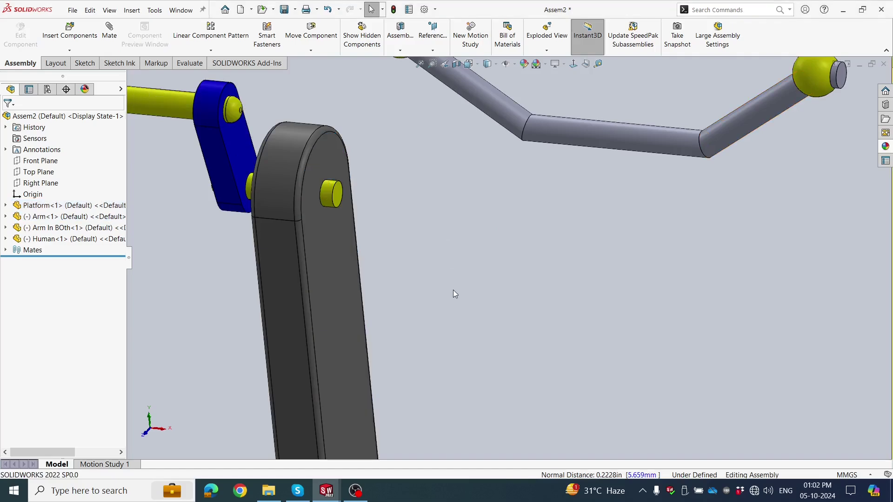
scroll(450, 289, up, 5)
mouse_move(442, 283)
middle_down()
mouse_move(452, 255)
mouse_move(487, 282)
middle_up()
scroll(490, 266, up, 5)
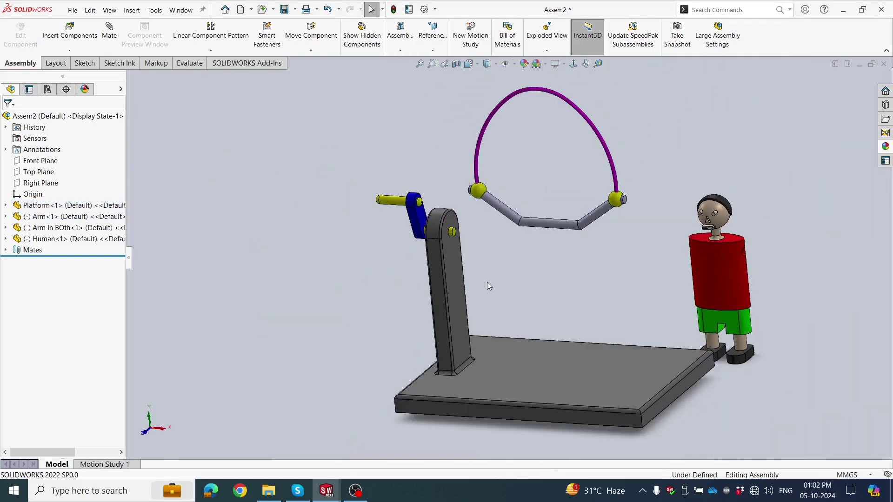
Move the human aside and mate the ball's end cylinder concentric with the upright's pin
mouse_move(730, 292)
mouse_down()
mouse_move(587, 297)
mouse_move(656, 263)
mouse_up()
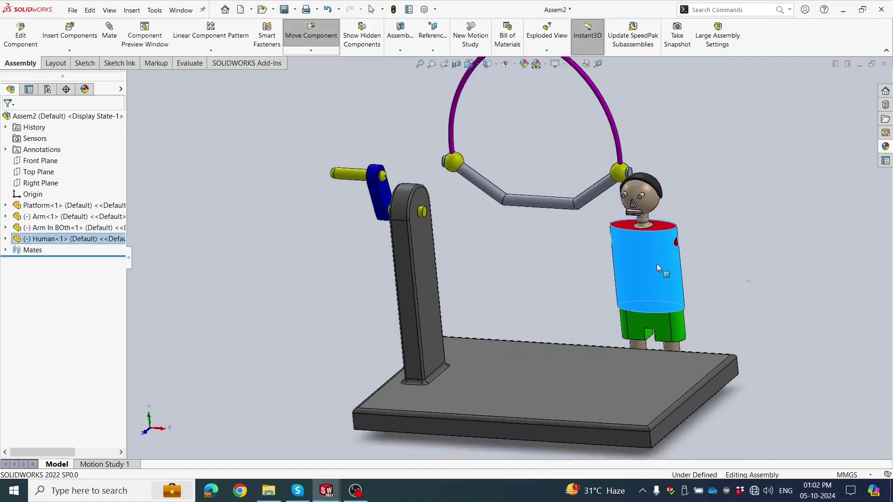
key(Escape)
scroll(417, 196, down, 2)
scroll(418, 196, down, 5)
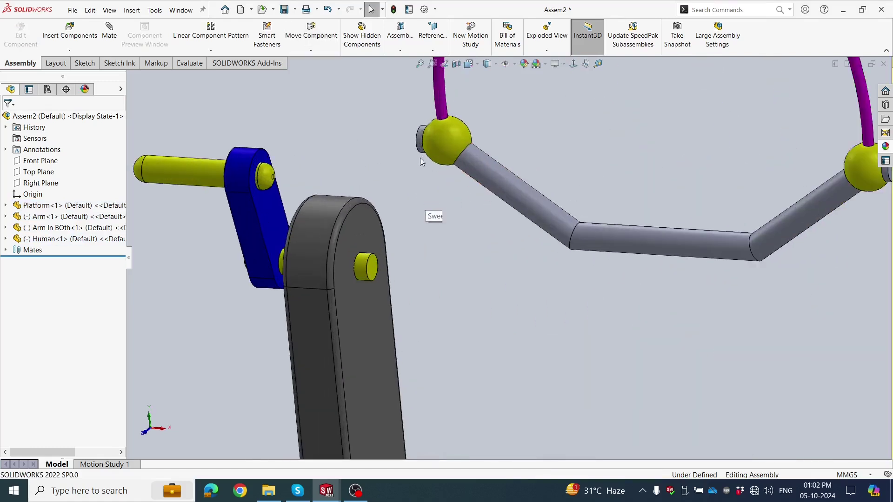
click(419, 145)
click(360, 268)
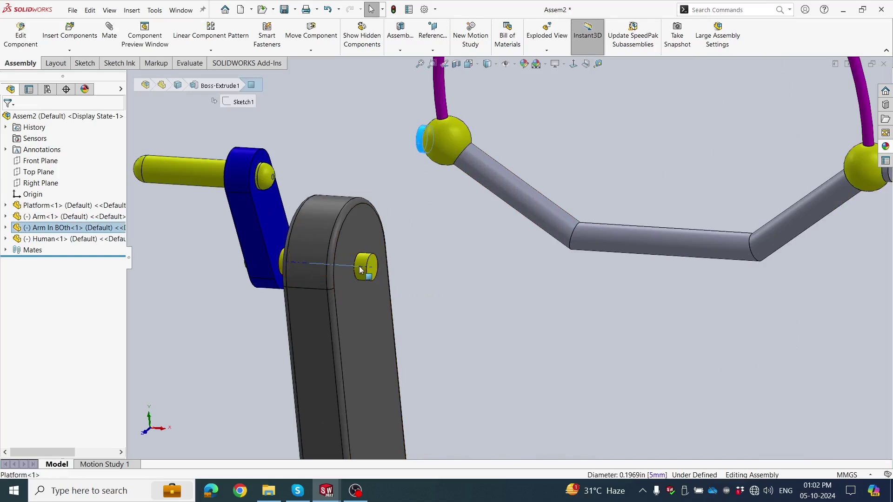
drag(398, 291, 378, 162)
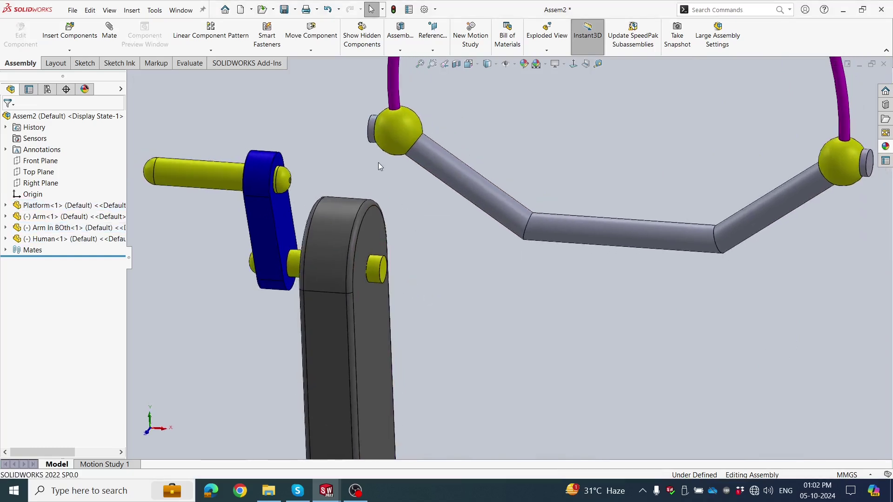
click(373, 134)
click(377, 269)
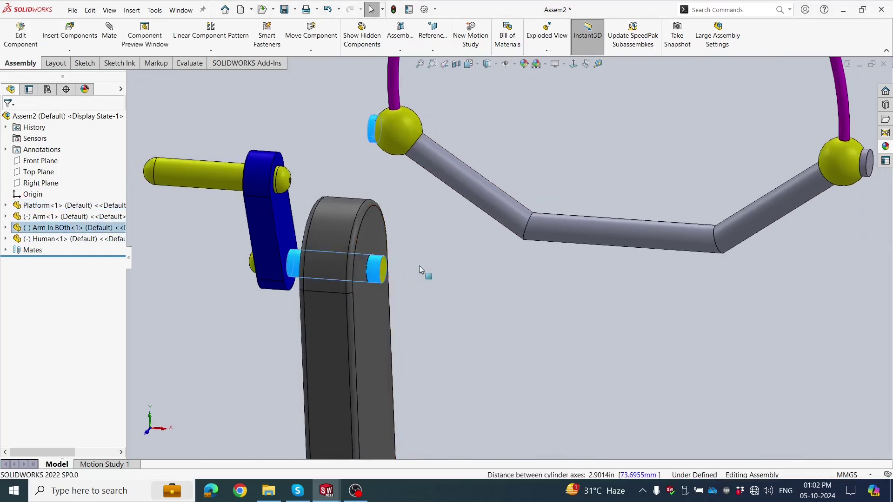
click(447, 259)
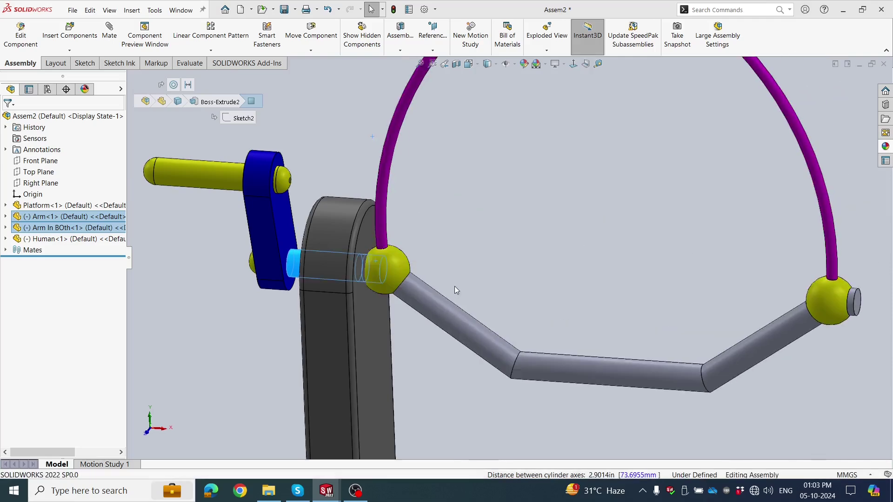
Make the ball stub's end face coincident with the pin's end face
scroll(409, 298, down, 3)
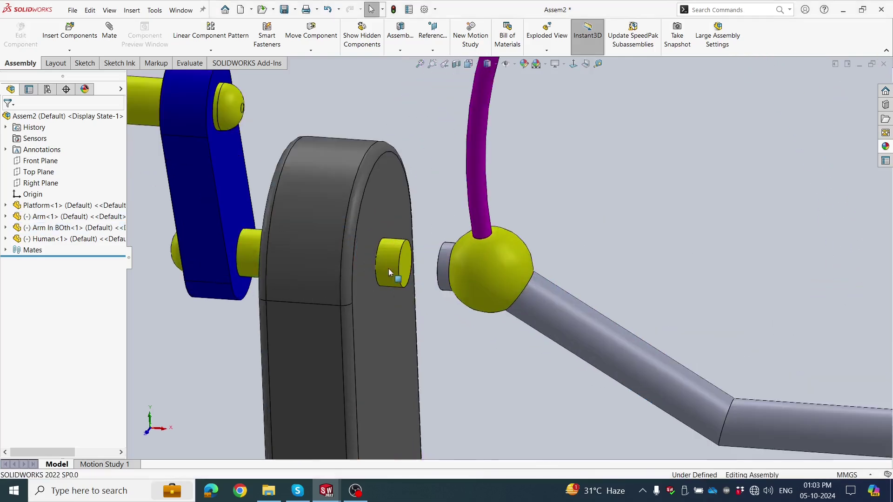
click(401, 263)
middle_drag(431, 270, 451, 267)
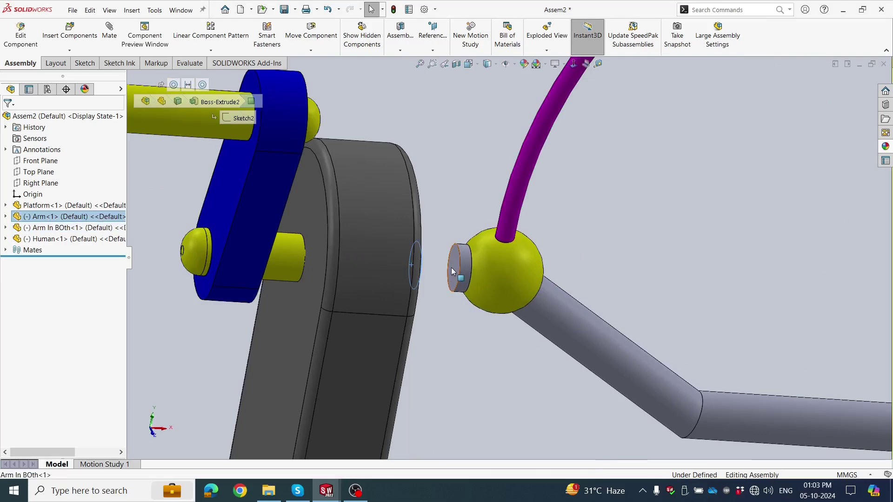
click(451, 267)
click(478, 263)
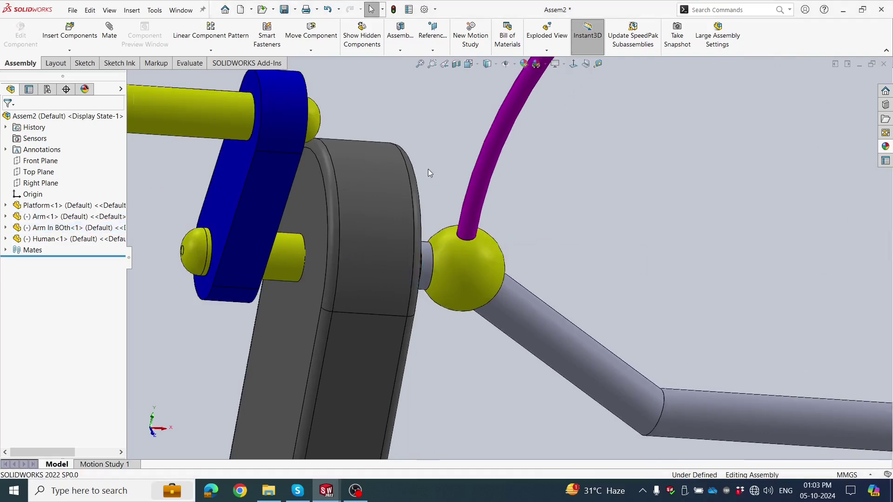
Drag the grey arm and blue crank to test the linkage's motion
scroll(428, 169, up, 2)
scroll(428, 246, up, 2)
scroll(393, 211, up, 2)
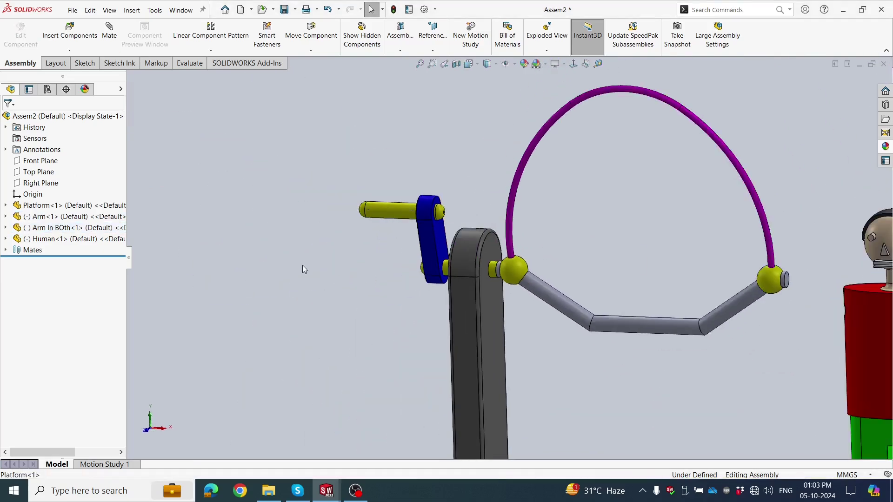
scroll(303, 266, up, 1)
drag(564, 309, 549, 311)
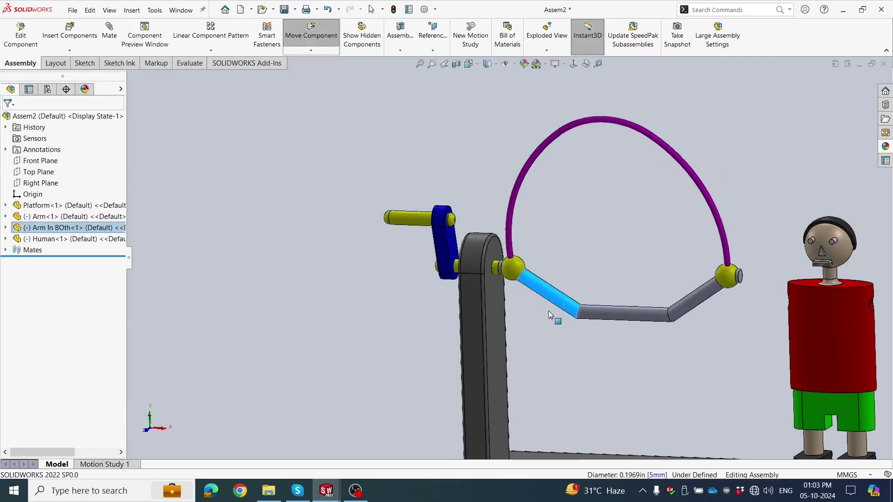
mouse_move(442, 247)
mouse_down()
mouse_move(459, 223)
mouse_move(432, 256)
mouse_up()
click(557, 256)
Select Arm's Right Plane and Arm In BOth's Front Plane, then abandon them unmated
scroll(557, 256, down, 1)
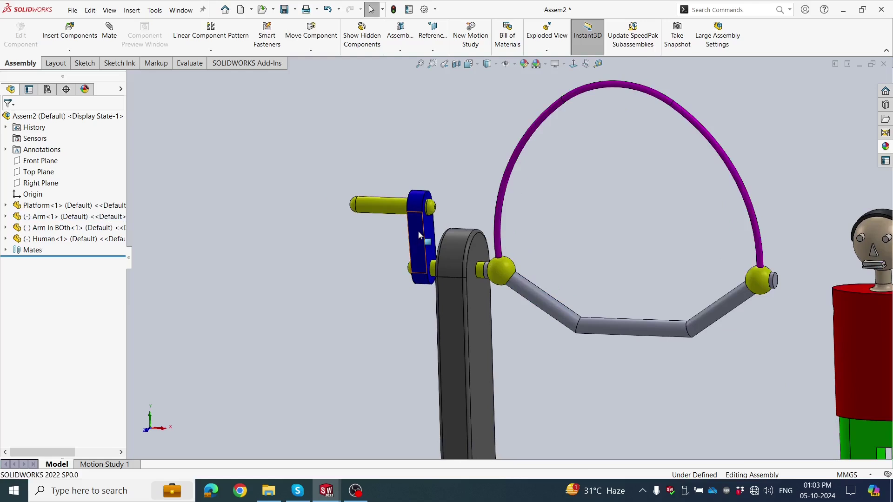
click(417, 234)
click(6, 216)
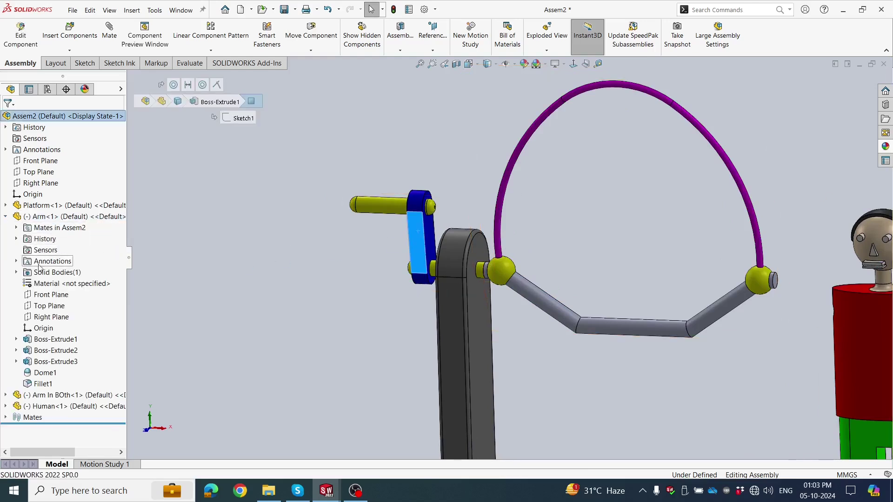
click(46, 317)
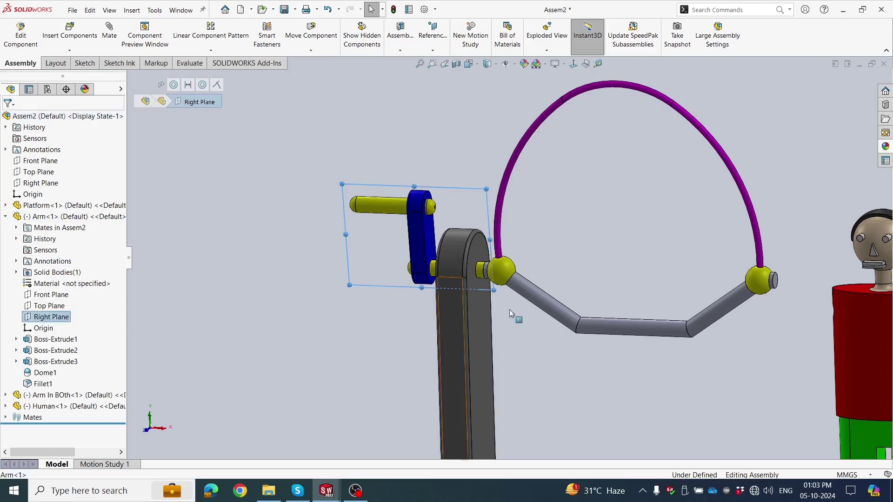
click(540, 305)
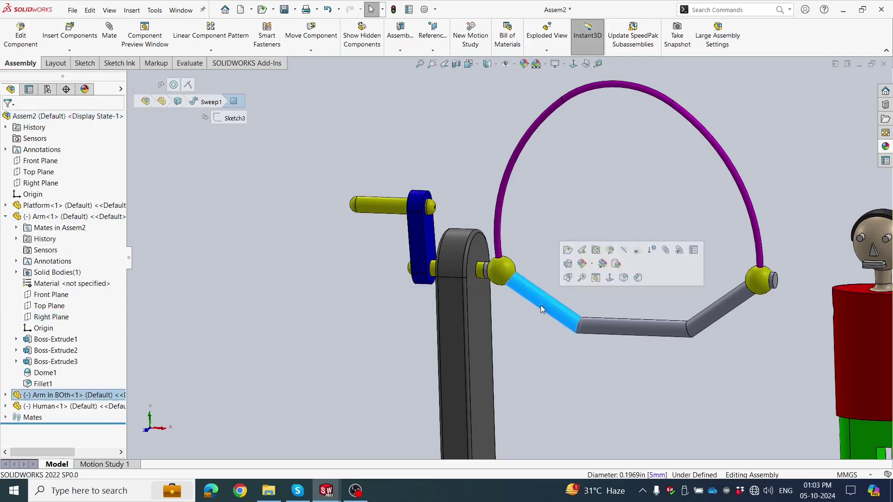
click(6, 396)
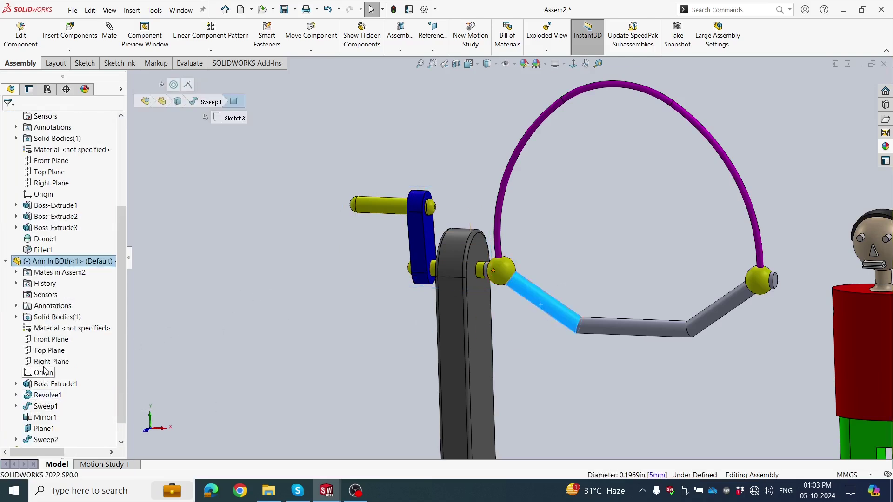
click(42, 343)
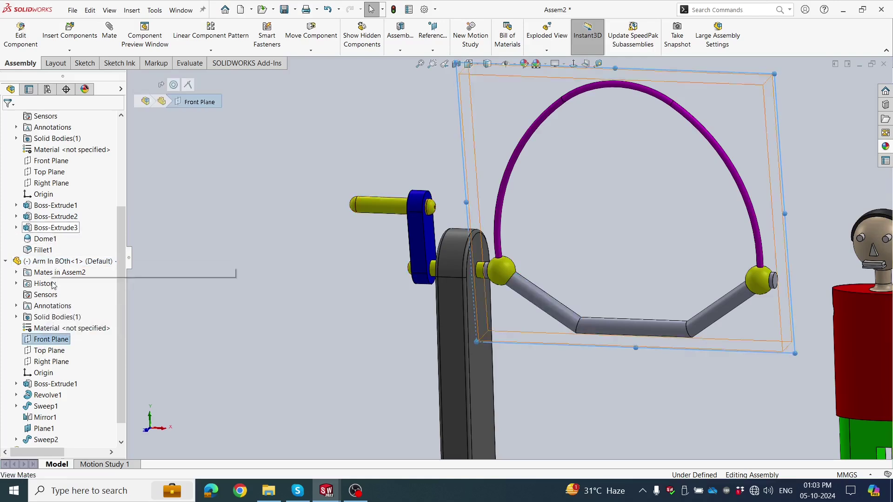
ctrl+click(47, 183)
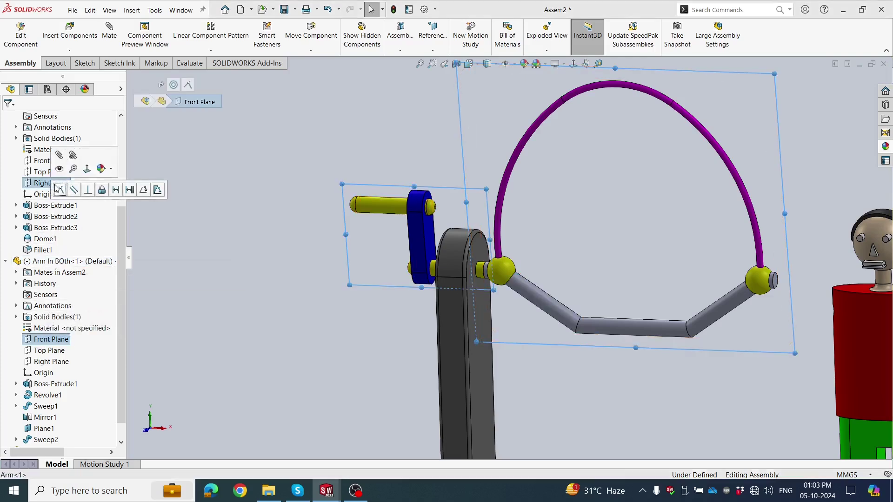
click(281, 266)
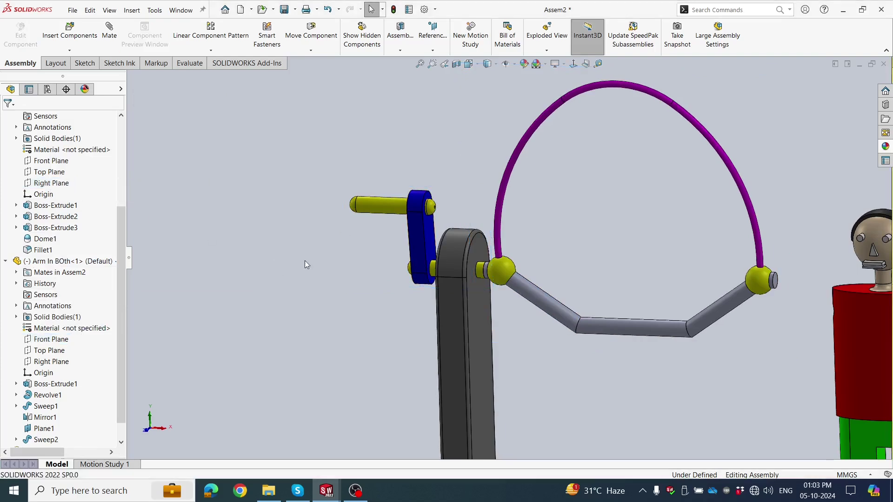
drag(417, 232, 427, 197)
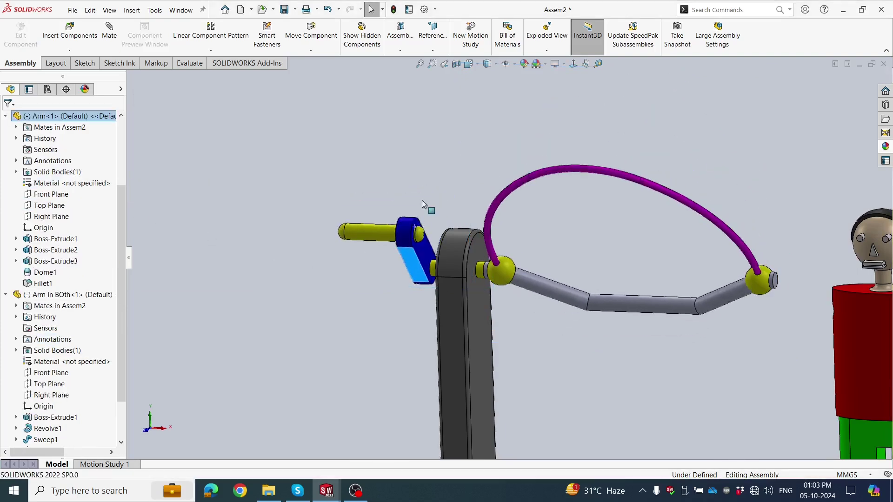
Mate the human's torso edge concentric with the grey arm segment
right_click(100, 214)
click(122, 220)
key(f)
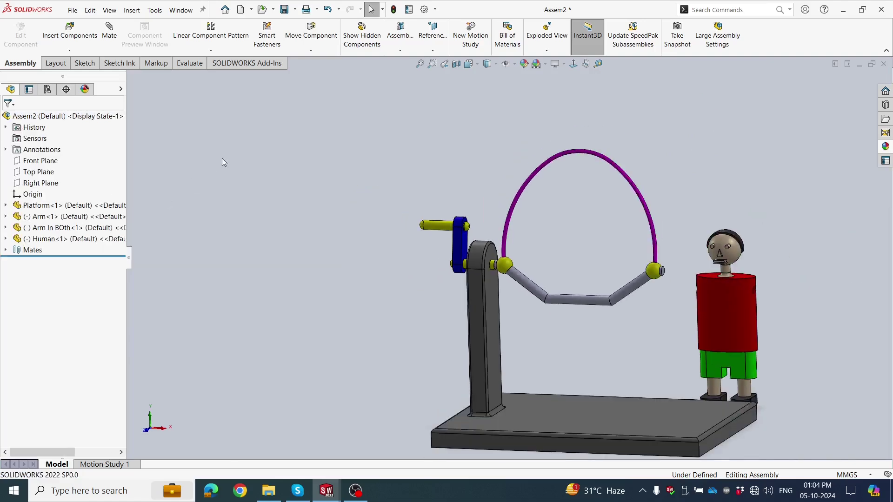
scroll(564, 348, down, 2)
scroll(576, 347, up, 2)
scroll(576, 320, down, 1)
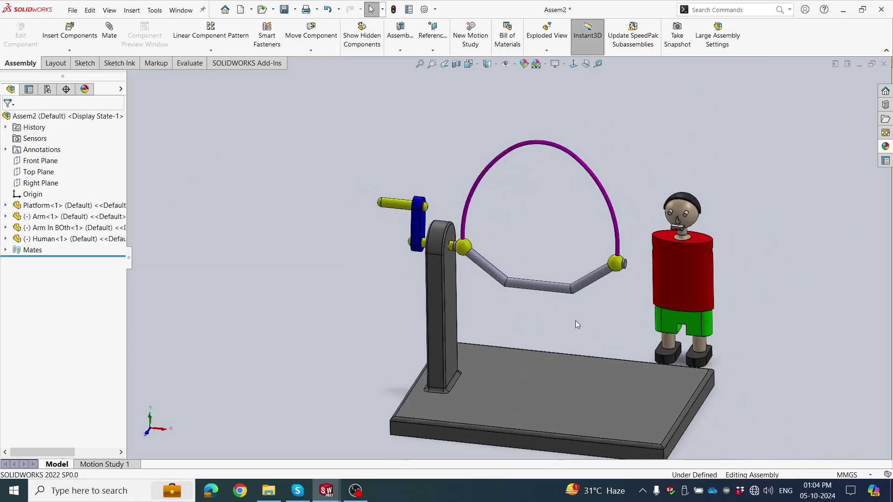
scroll(731, 256, down, 5)
scroll(732, 257, down, 3)
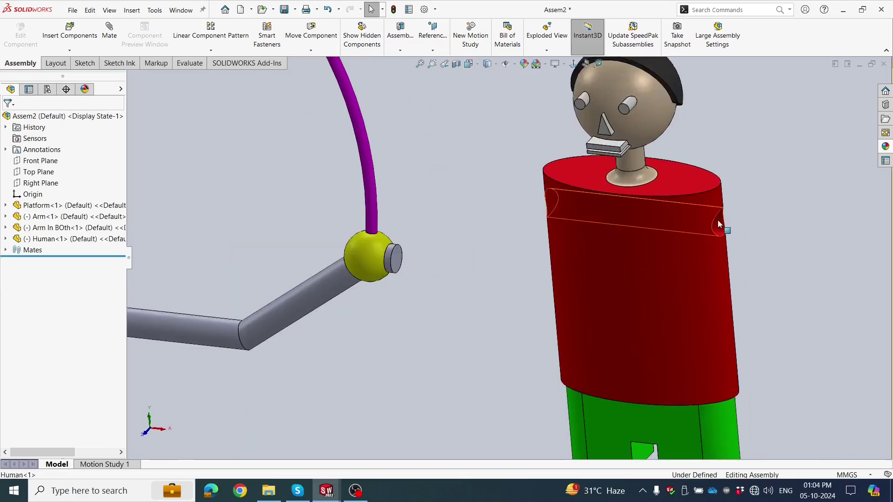
click(719, 225)
scroll(511, 258, up, 3)
ctrl+click(329, 300)
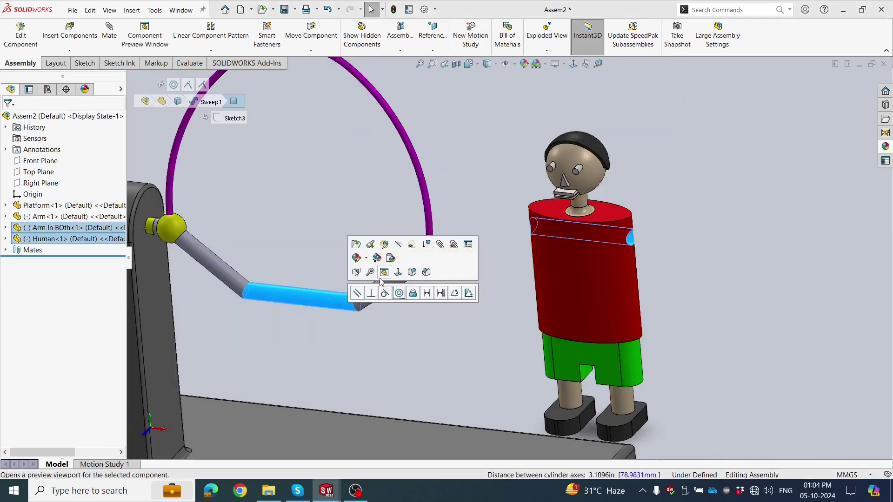
click(399, 293)
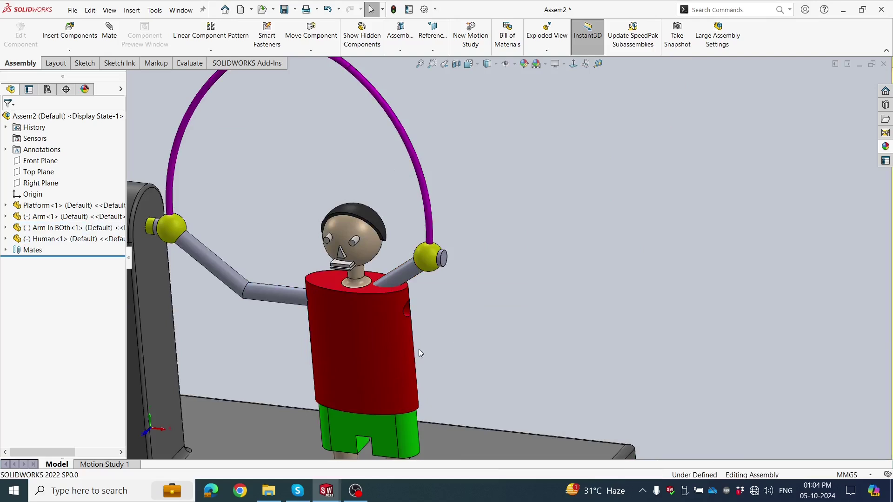
mouse_move(336, 339)
mouse_down()
mouse_move(286, 328)
mouse_move(308, 283)
mouse_up()
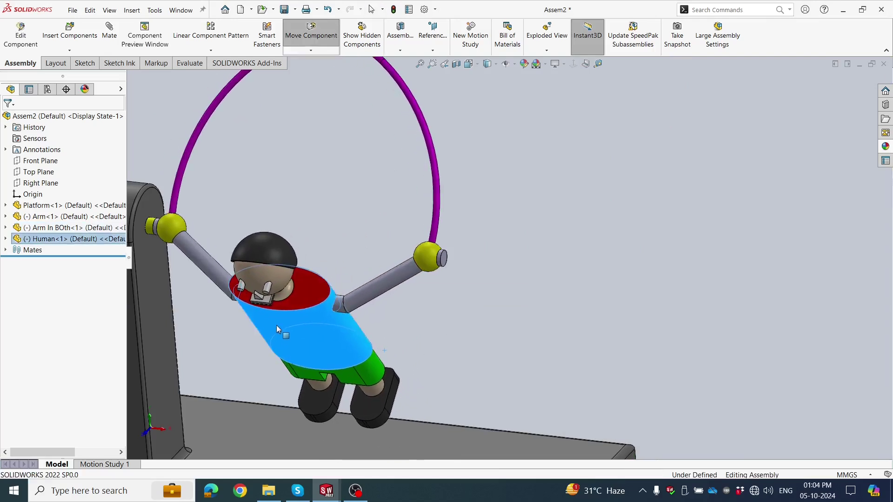
Make the Human's Front Plane parallel to the assembly Front Plane
scroll(313, 327, up, 5)
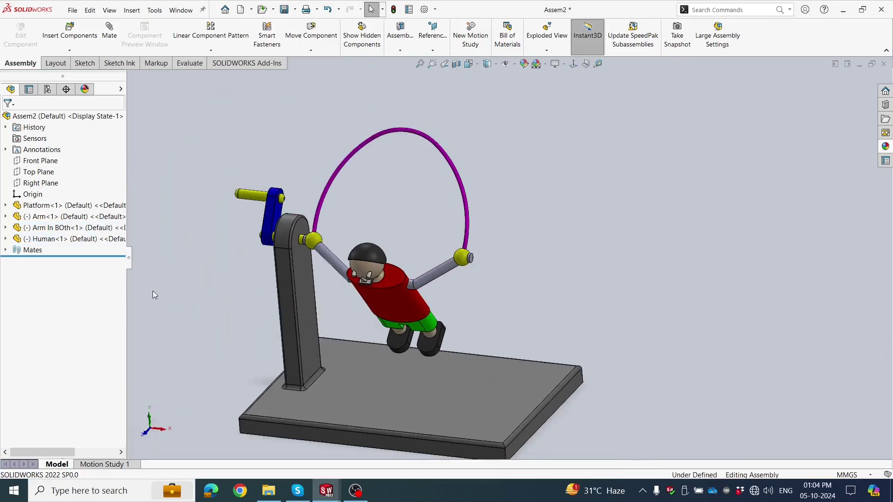
click(7, 239)
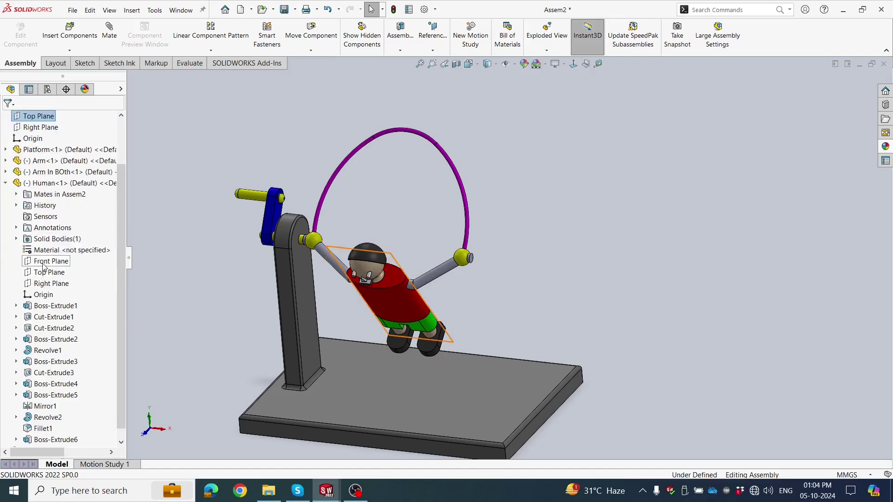
click(43, 263)
scroll(41, 177, up, 1)
scroll(41, 168, up, 1)
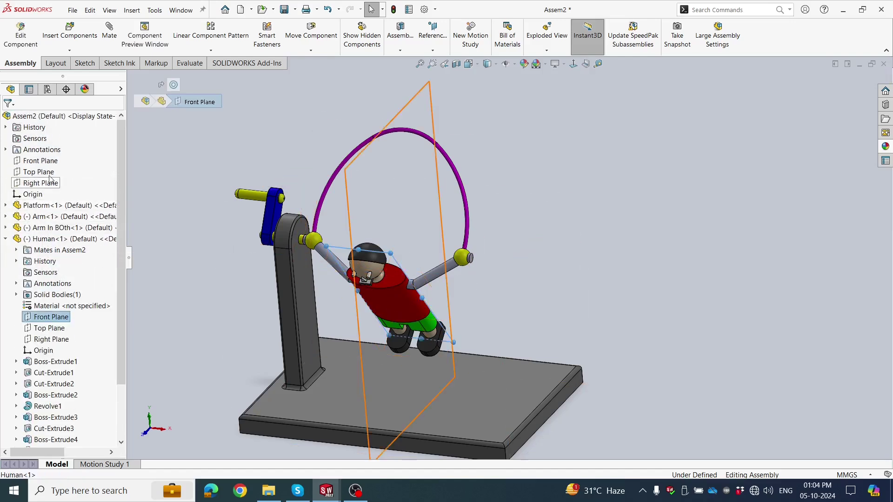
click(41, 163)
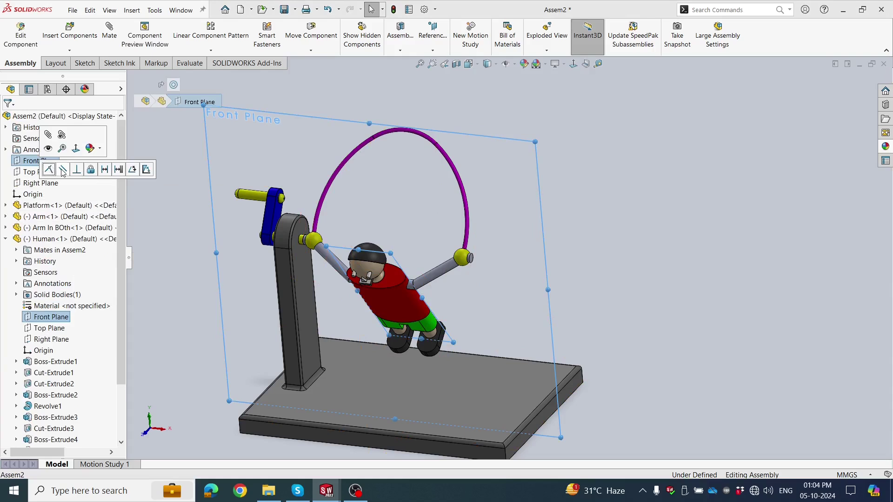
click(63, 170)
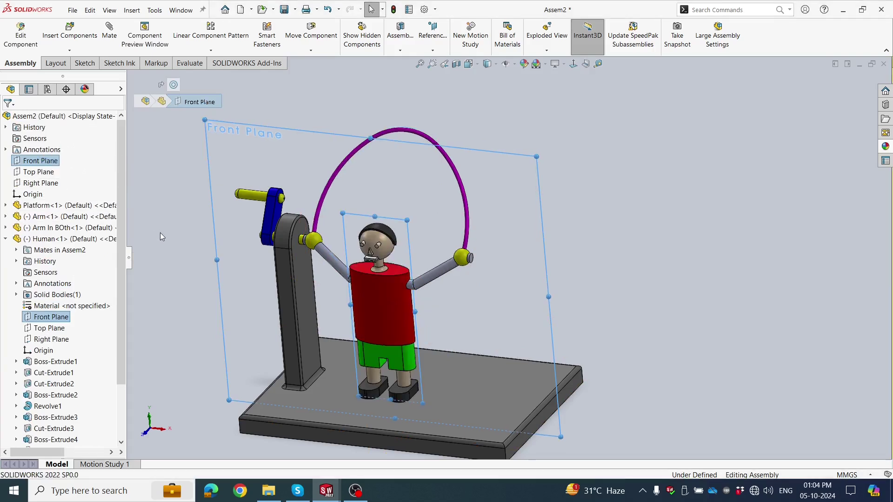
drag(383, 319, 370, 307)
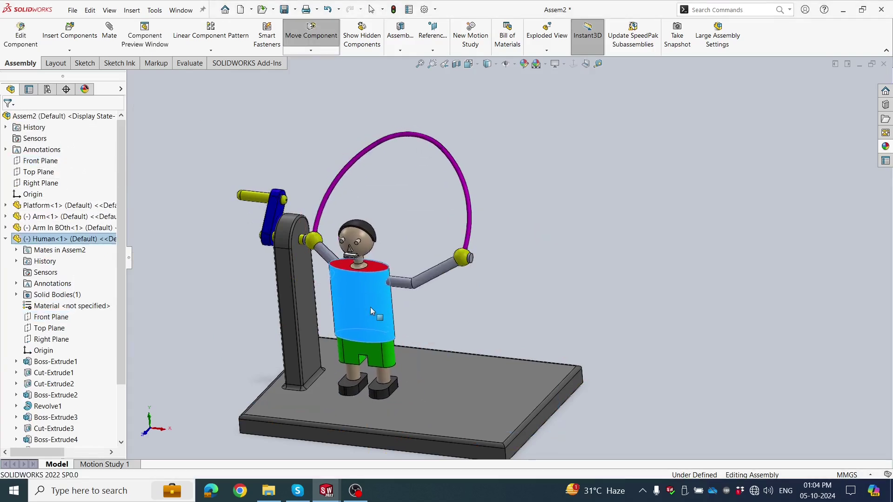
click(424, 321)
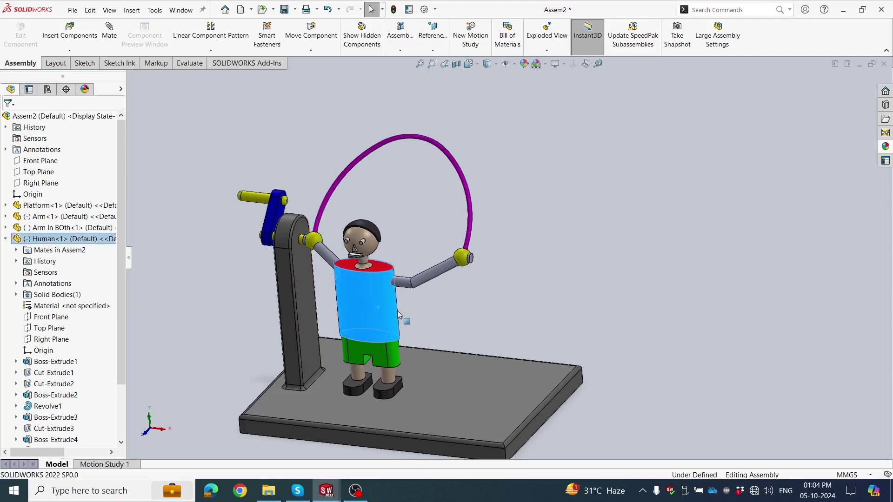
drag(378, 311, 417, 270)
click(417, 270)
Mate the Human's Right Plane to Arm In BOth's Plane1
click(407, 290)
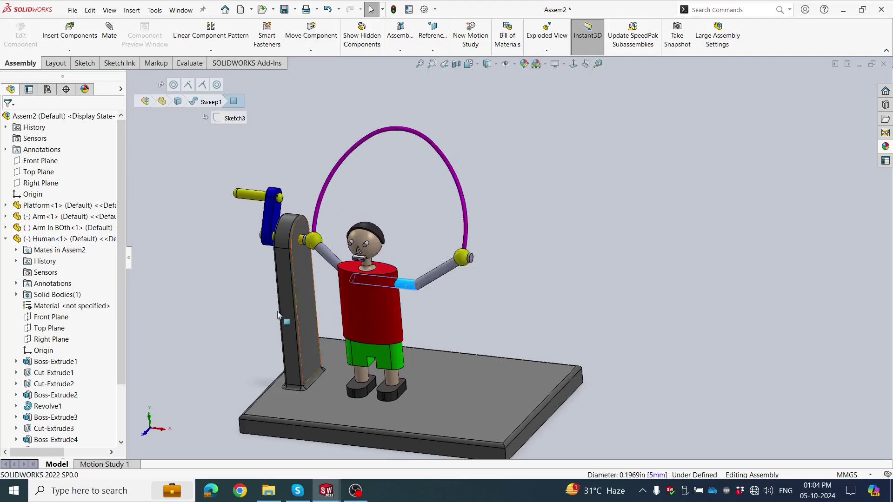
click(6, 229)
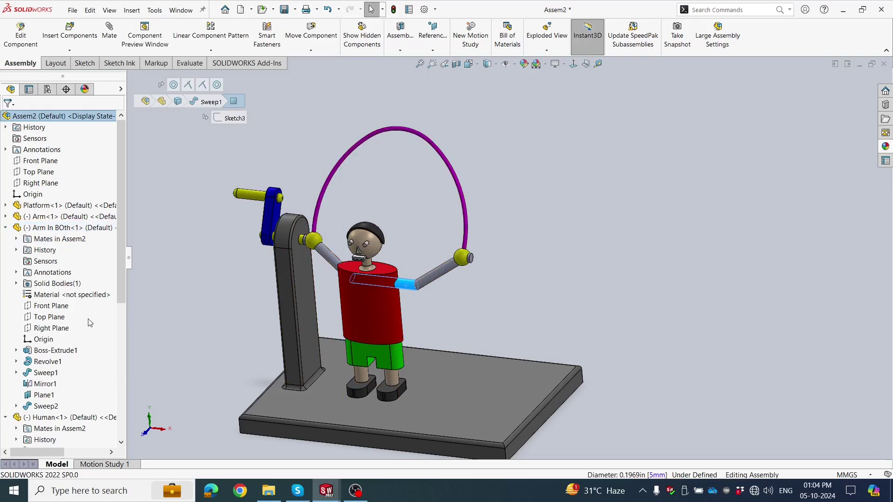
click(32, 397)
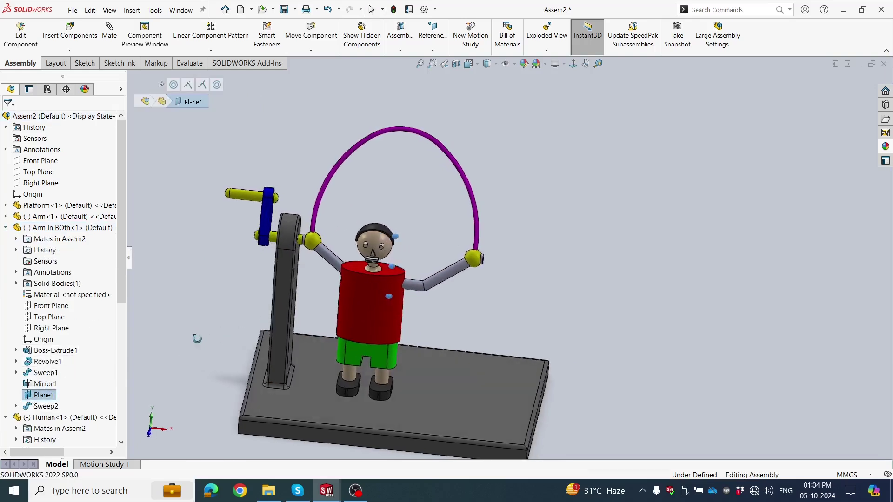
scroll(72, 329, down, 1)
scroll(67, 396, down, 6)
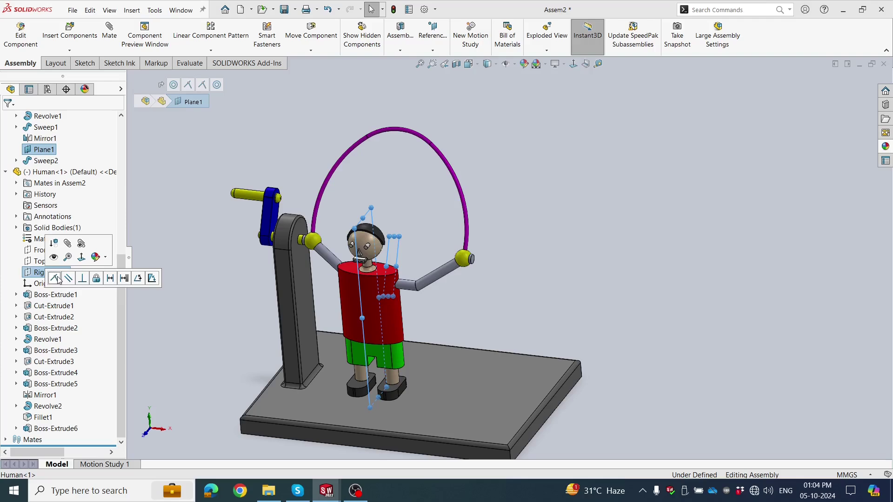
click(175, 279)
Collapse the feature tree to its top-level components and fit the assembly in view
right_click(105, 307)
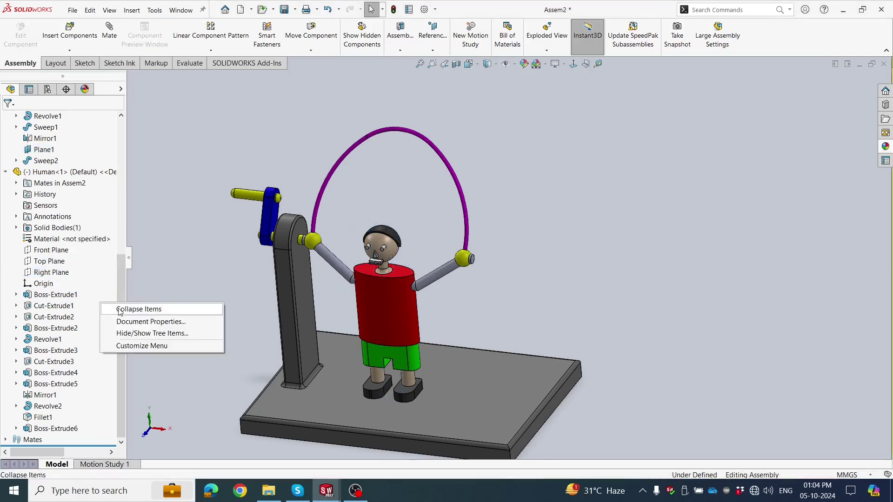
click(130, 306)
key(f)
mouse_move(284, 308)
middle_down()
mouse_move(515, 300)
mouse_move(500, 311)
mouse_move(461, 295)
middle_up()
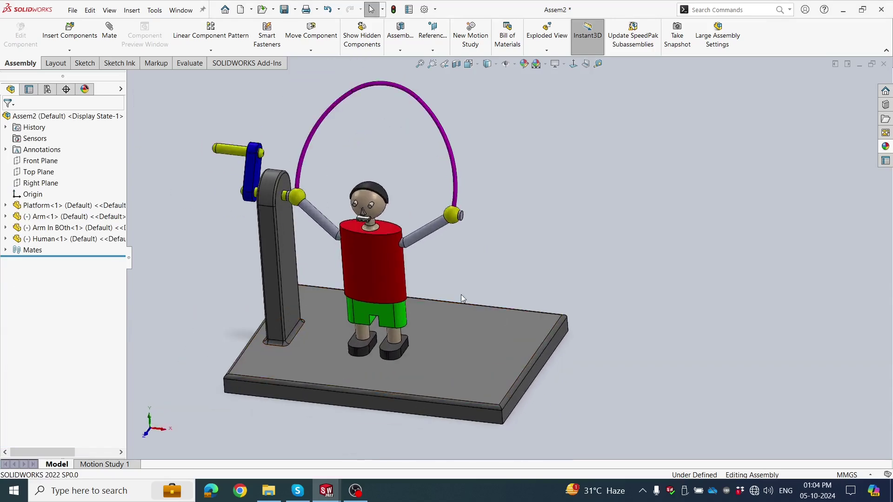
Drag the crank handle to confirm the rope swings around the human figure
mouse_move(233, 154)
mouse_down()
mouse_move(204, 168)
mouse_move(247, 266)
mouse_move(208, 134)
mouse_move(222, 227)
mouse_up()
mouse_move(307, 195)
mouse_down()
mouse_move(233, 274)
mouse_move(150, 225)
mouse_move(183, 120)
mouse_move(198, 289)
mouse_move(270, 258)
mouse_move(274, 123)
mouse_move(224, 286)
mouse_up()
key(Escape)
mouse_move(209, 298)
middle_down()
mouse_move(386, 256)
mouse_move(648, 261)
mouse_move(400, 275)
mouse_move(452, 259)
mouse_move(324, 307)
middle_up()
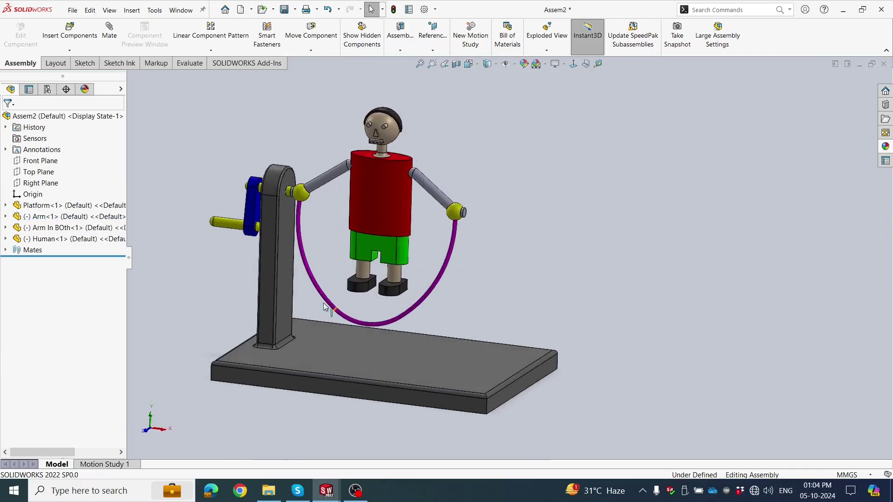
mouse_move(227, 223)
mouse_down()
mouse_move(222, 146)
mouse_move(251, 121)
mouse_move(220, 113)
mouse_move(217, 186)
mouse_up()
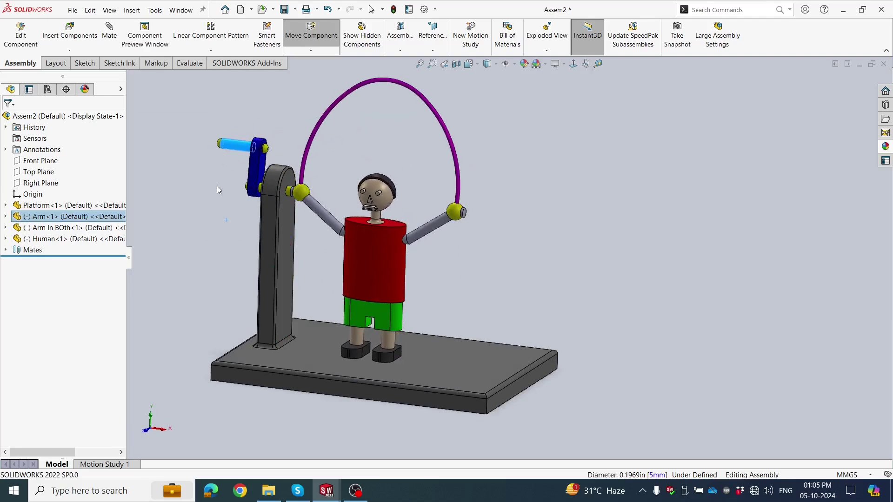
key(Escape)
mouse_move(216, 186)
middle_down()
mouse_move(219, 209)
mouse_move(222, 202)
mouse_move(164, 242)
mouse_move(116, 325)
mouse_move(83, 360)
mouse_move(205, 311)
mouse_move(227, 238)
mouse_move(214, 269)
middle_up()
key(Escape)
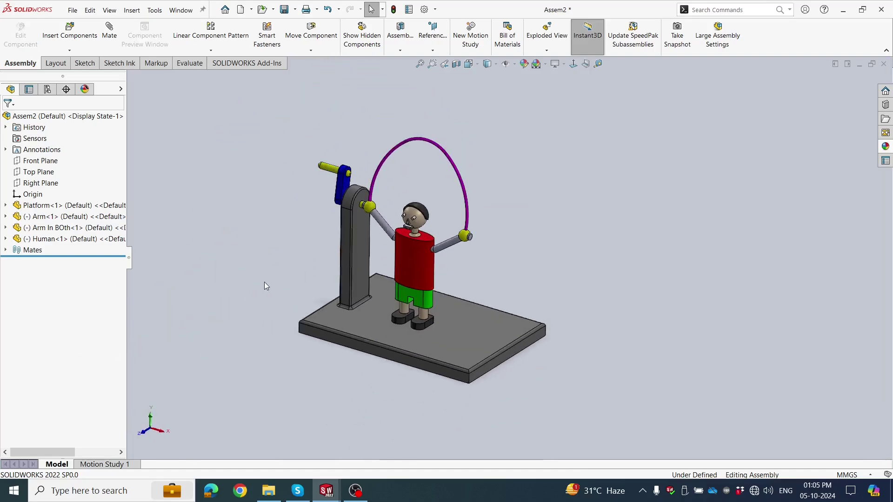
Switch to Isometric view and open the Motion Study 1 timeline
click(468, 65)
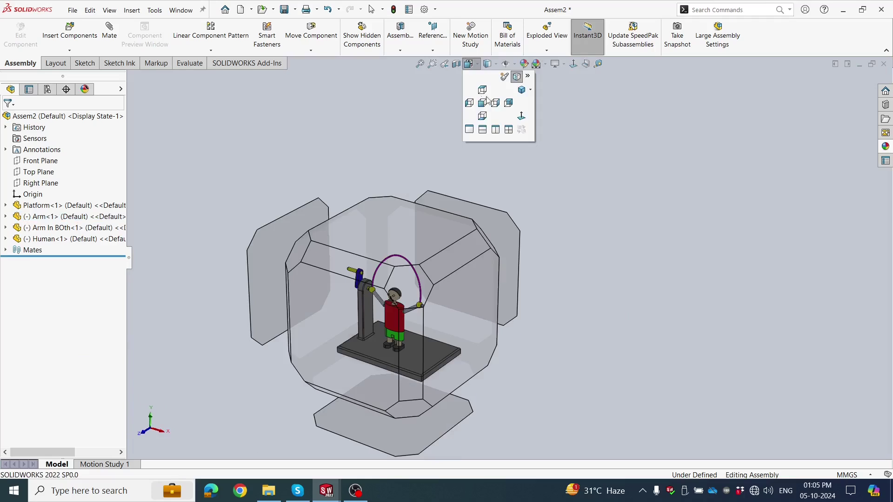
click(526, 90)
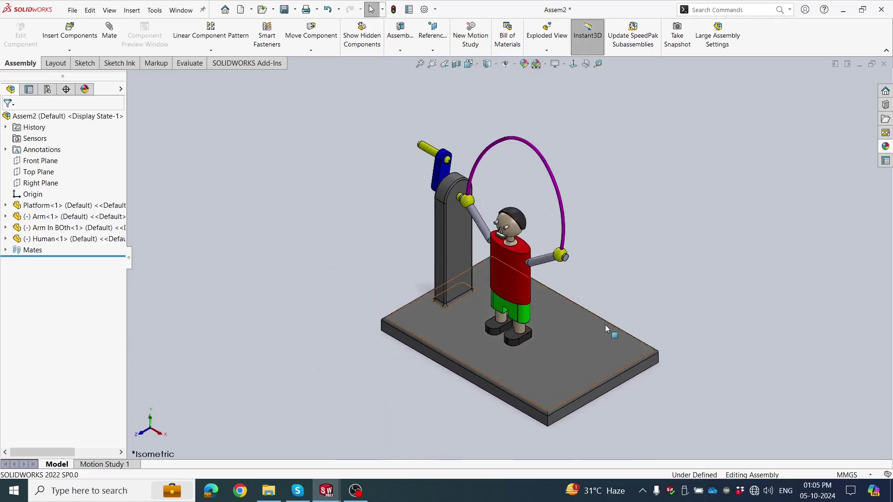
ctrl+middle_drag(620, 280, 603, 275)
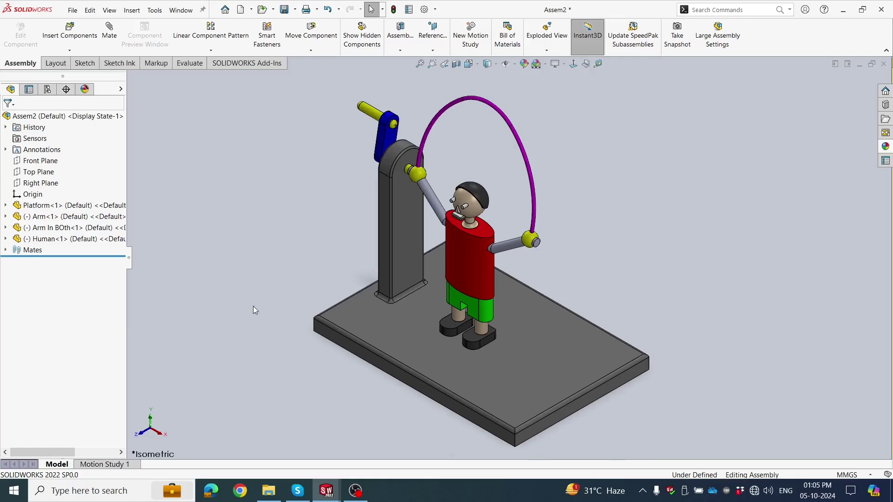
click(104, 464)
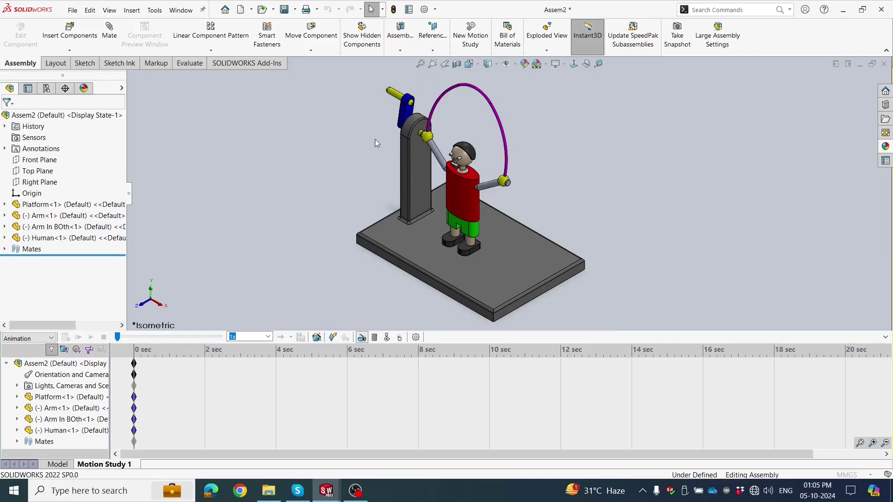
Add a 20 RPM rotary motor on the crank joint face
scroll(408, 130, down, 5)
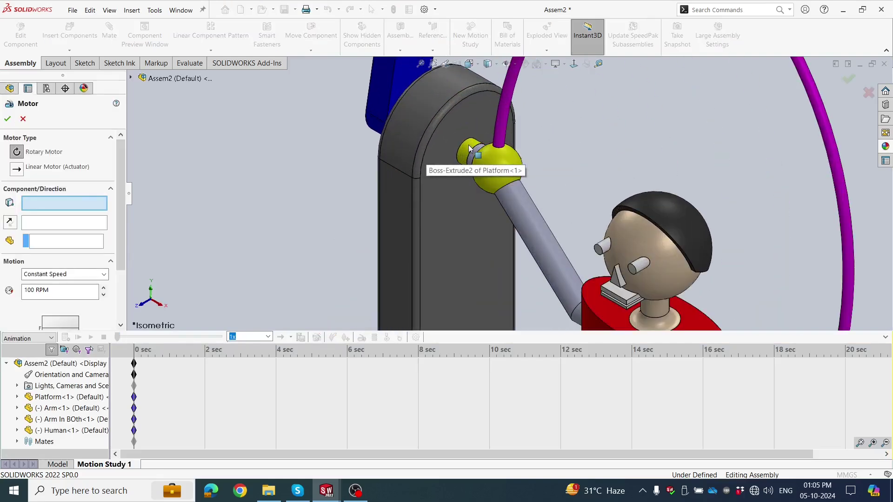
click(469, 148)
scroll(456, 205, up, 5)
scroll(667, 264, up, 3)
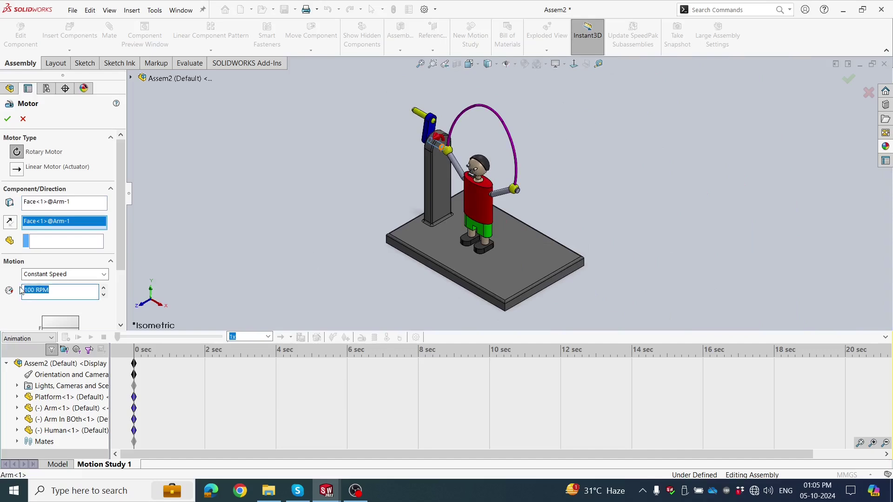
click(7, 120)
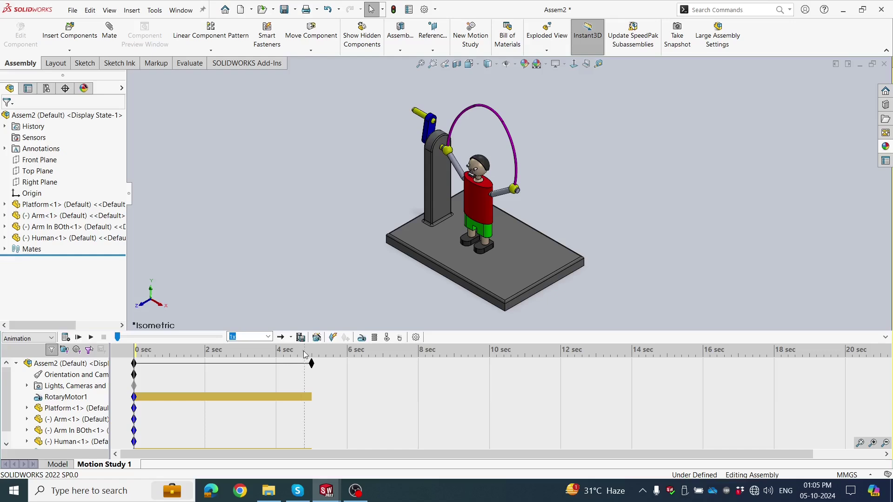
Extend the motion study to about 15 seconds and calculate the rope animation
mouse_move(312, 365)
mouse_down()
mouse_move(704, 363)
mouse_move(667, 364)
mouse_up()
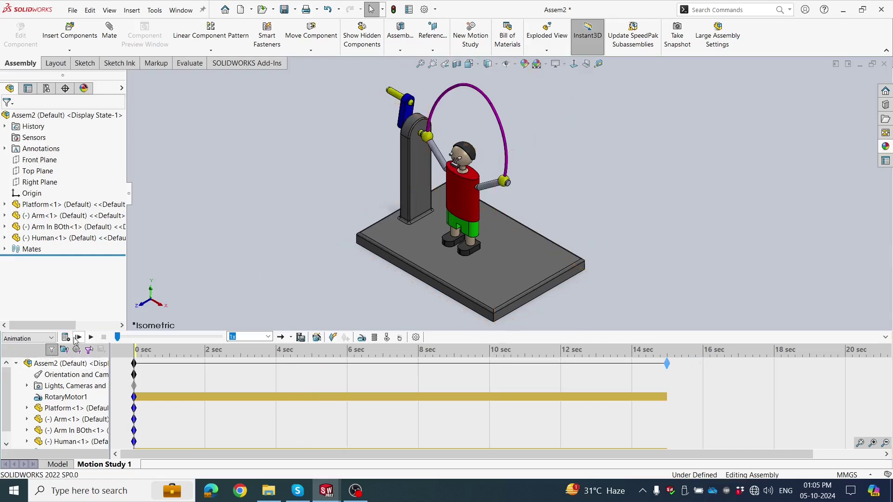
click(66, 338)
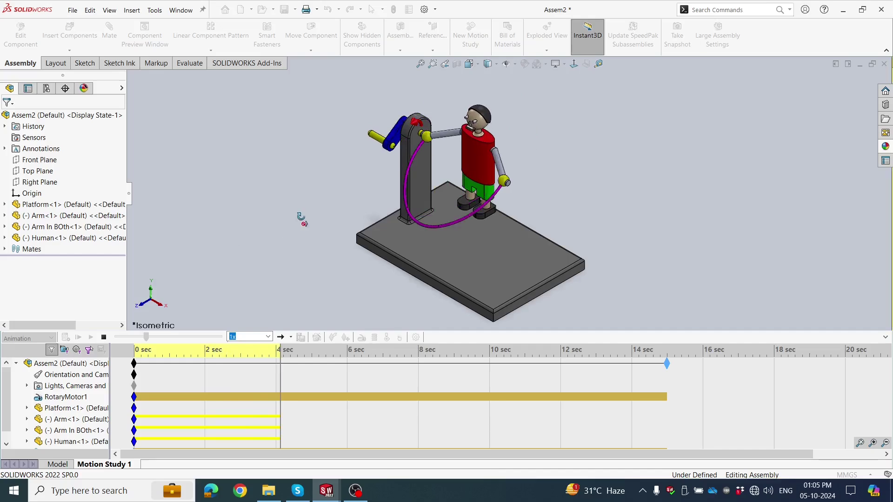
mouse_move(299, 219)
middle_down()
mouse_move(309, 213)
mouse_move(313, 236)
mouse_move(341, 246)
mouse_move(352, 262)
mouse_move(337, 254)
mouse_move(520, 274)
mouse_move(343, 256)
mouse_move(361, 245)
middle_up()
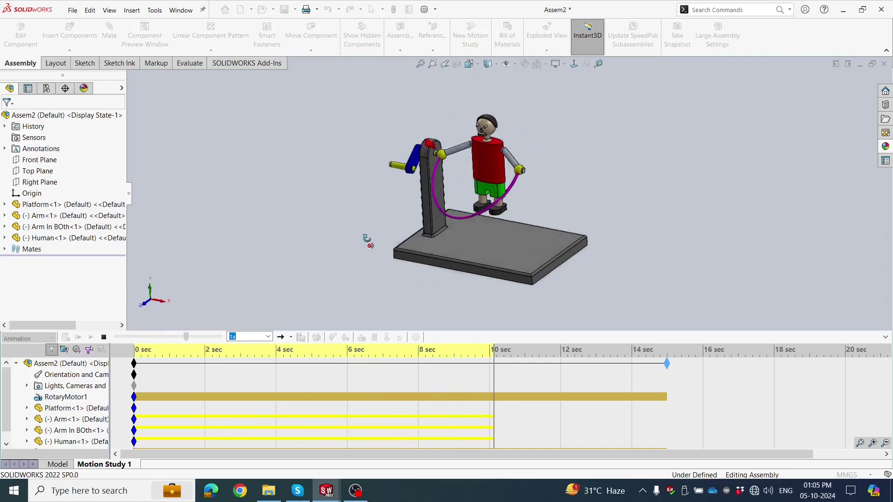